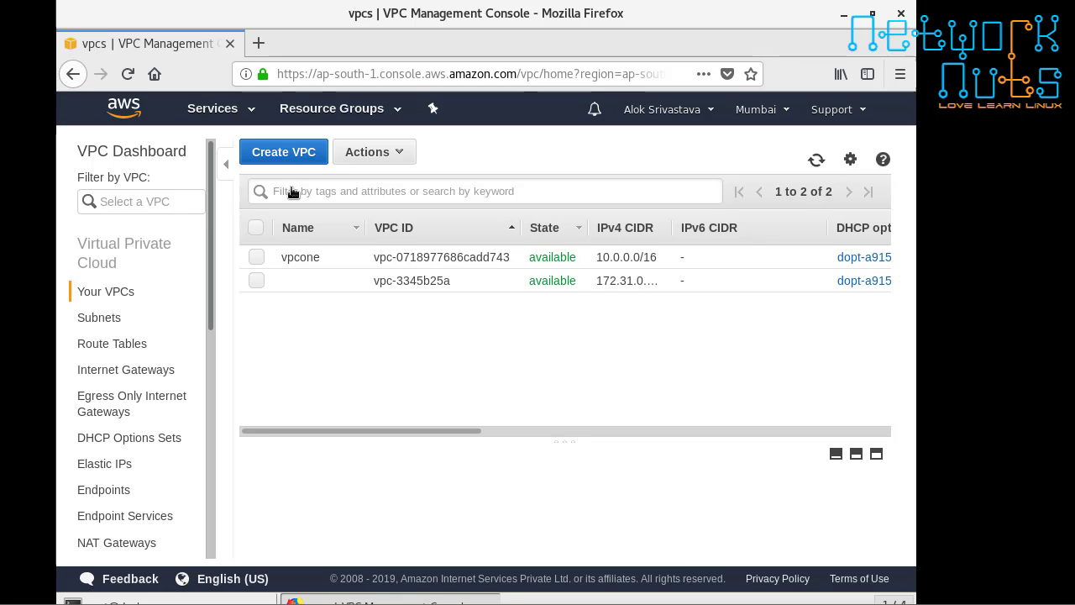
Create a VPC named vpctwo with the IPv4 CIDR block 192.168.0.0/16.
left_click(288, 152)
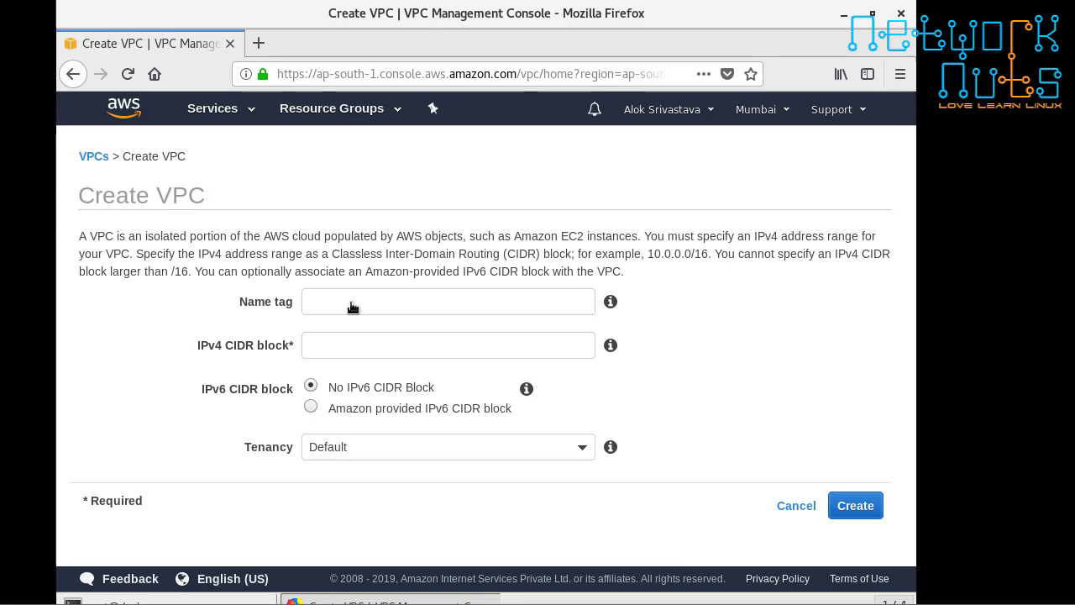
left_click(352, 305)
type("vpctwo")
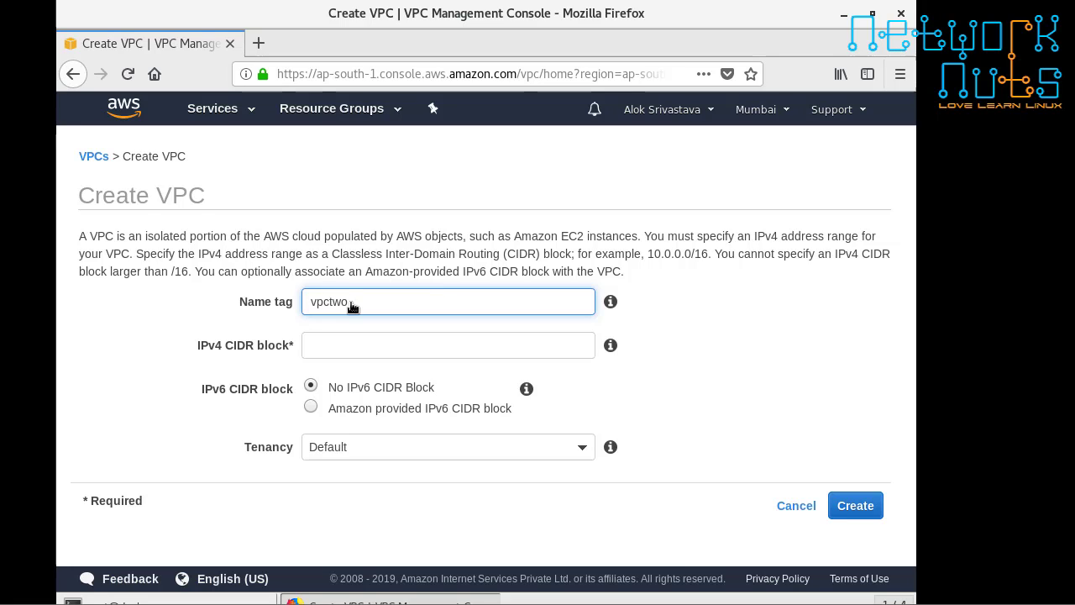
left_click(388, 356)
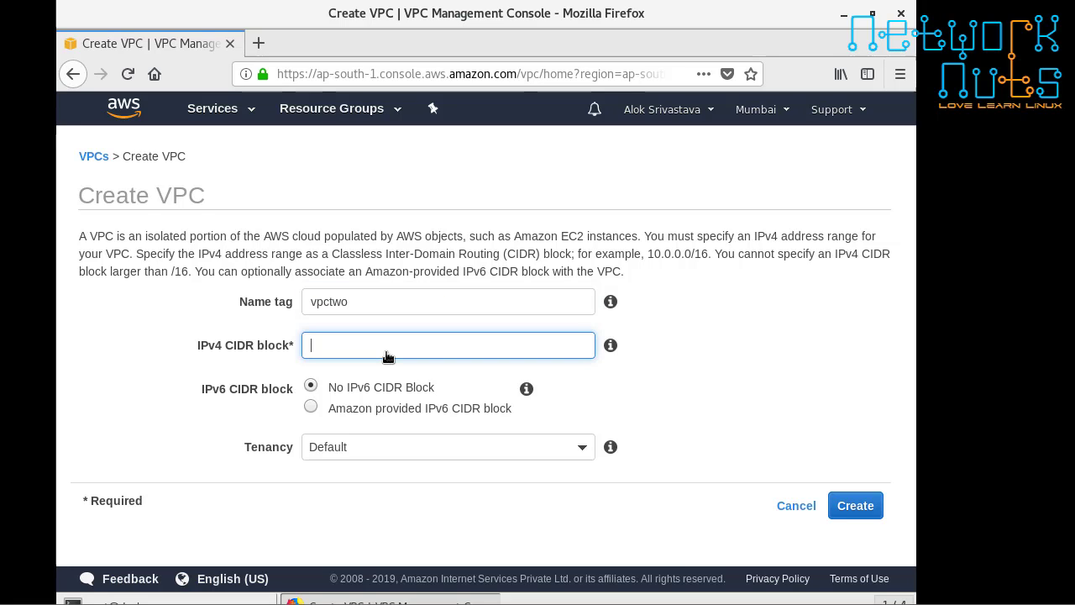
type("192.168.0.0/16")
left_click(851, 507)
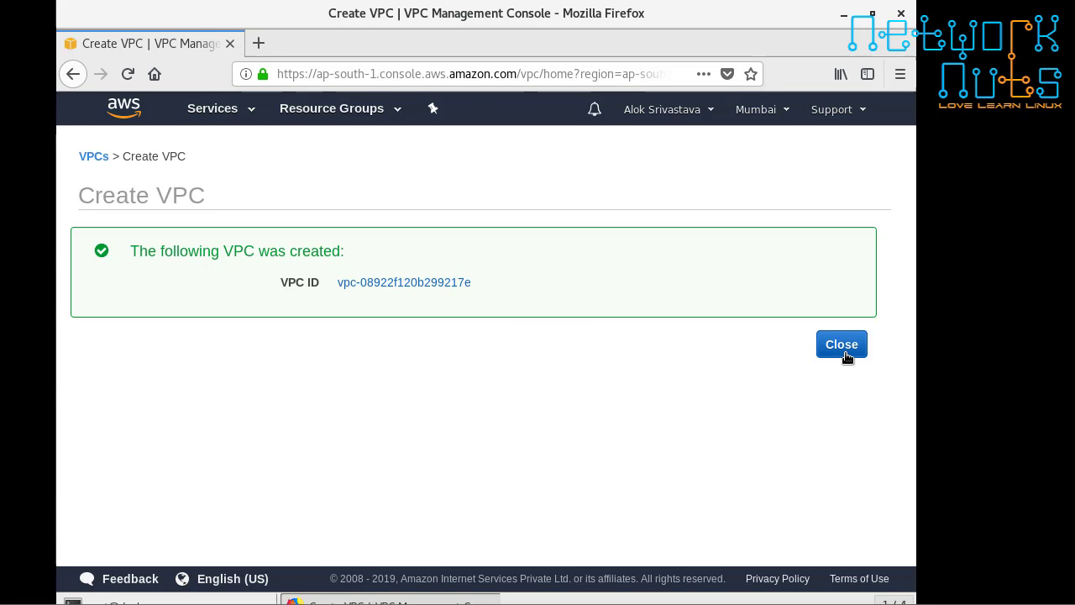
left_click(844, 346)
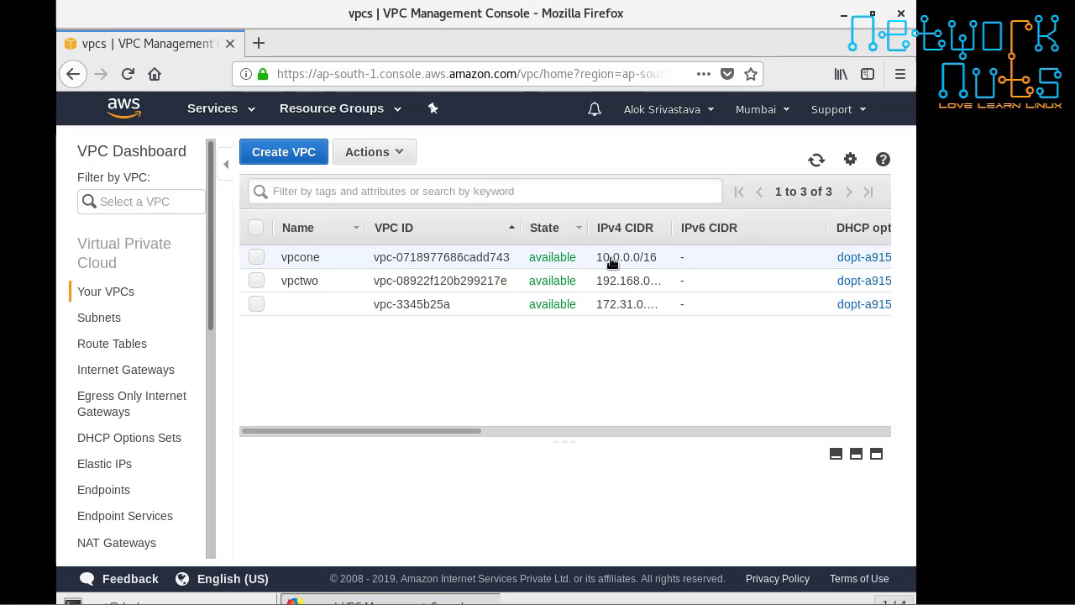
Examine the vpcone and vpctwo entries in the VPC list and compare their address ranges with the network diagram.
left_click_drag(611, 263, 647, 269)
left_click(648, 268)
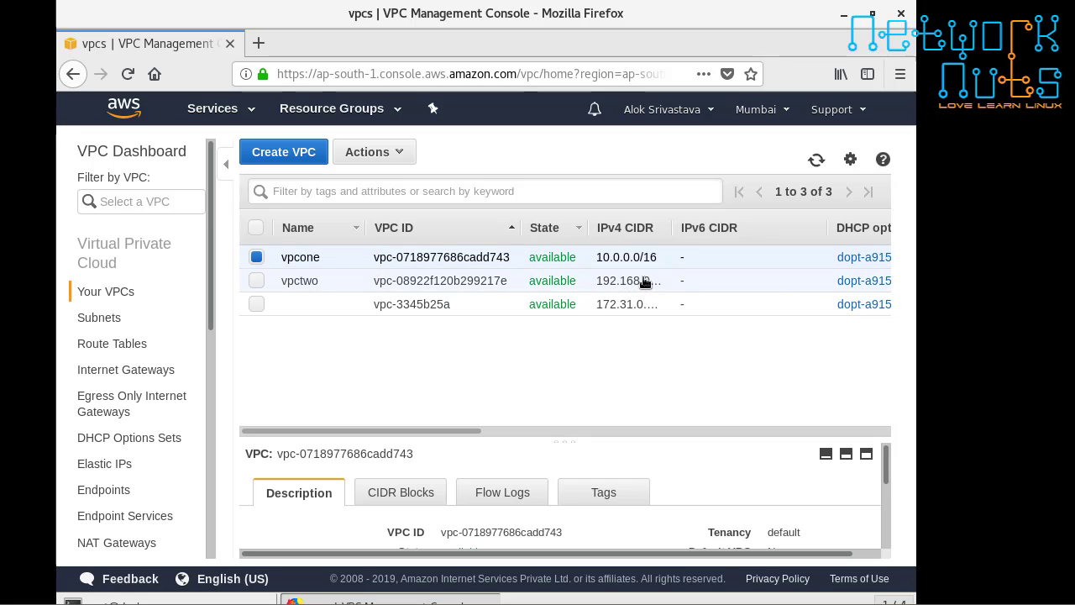
left_click(257, 257)
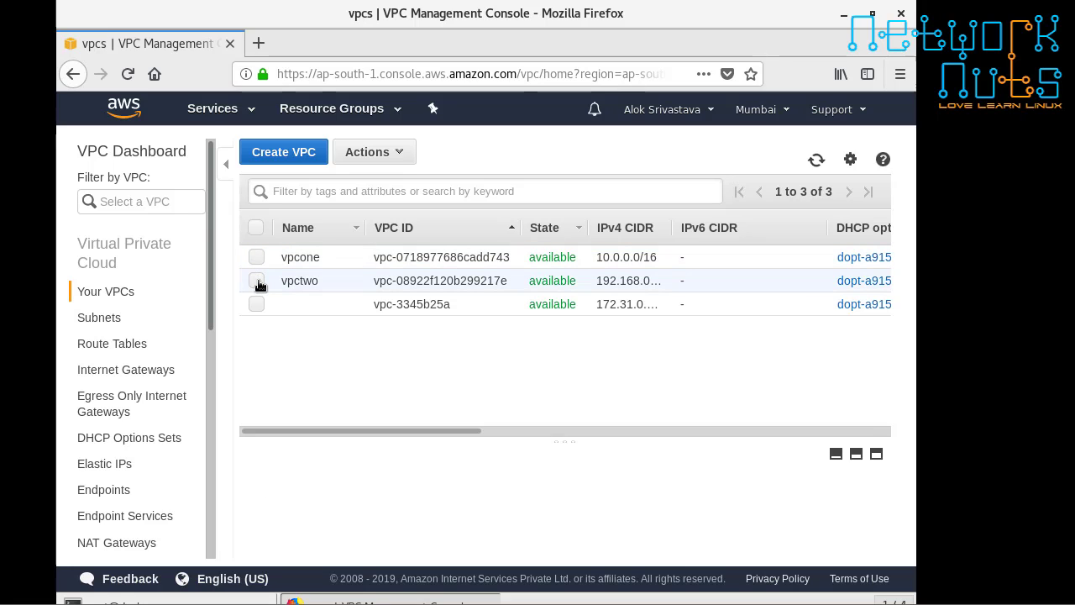
left_click(257, 280)
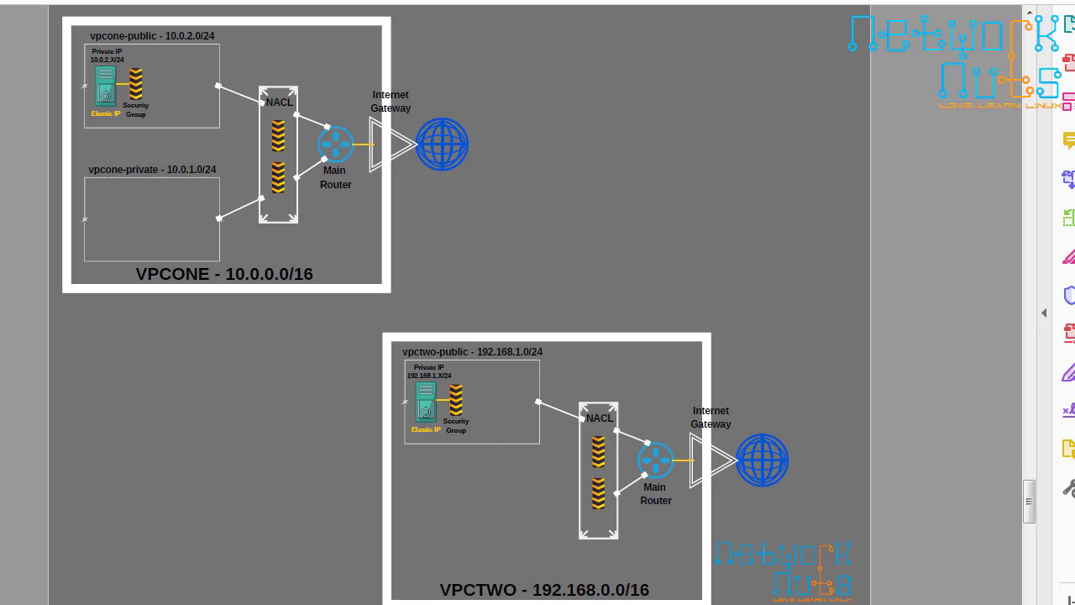
key("alt+Tab")
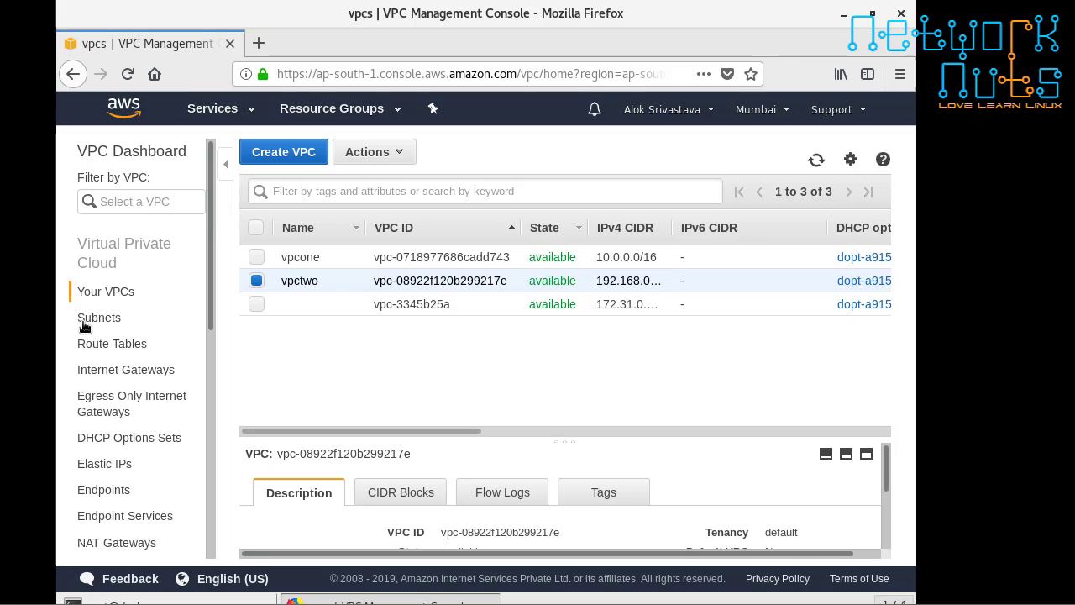
Create a subnet named vpctwo-subone in vpctwo with the IPv4 CIDR block 192.168.1.0/24.
left_click(94, 319)
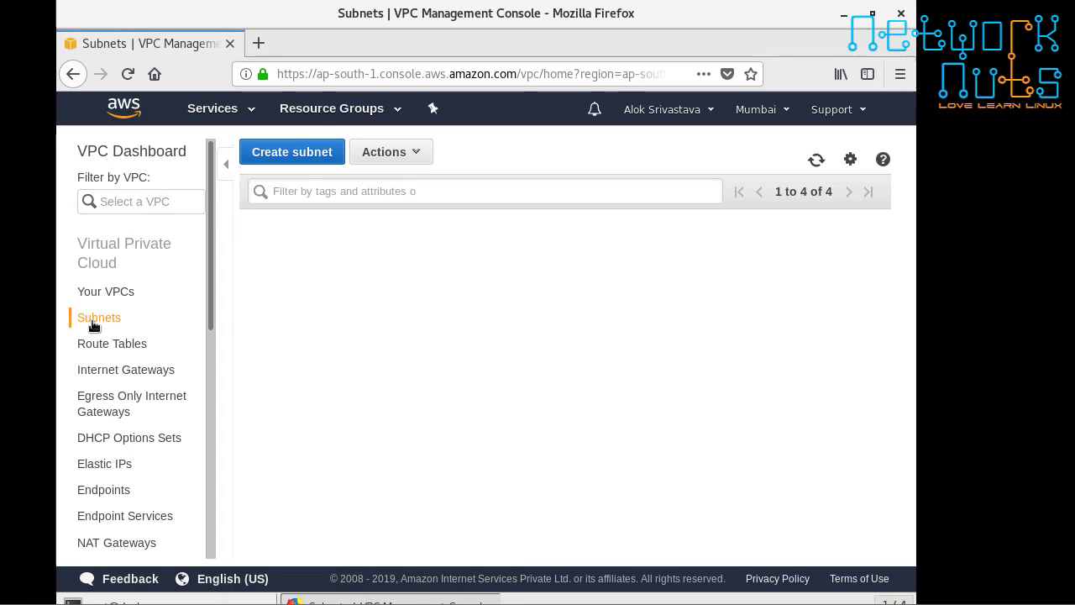
left_click(302, 152)
left_click(346, 288)
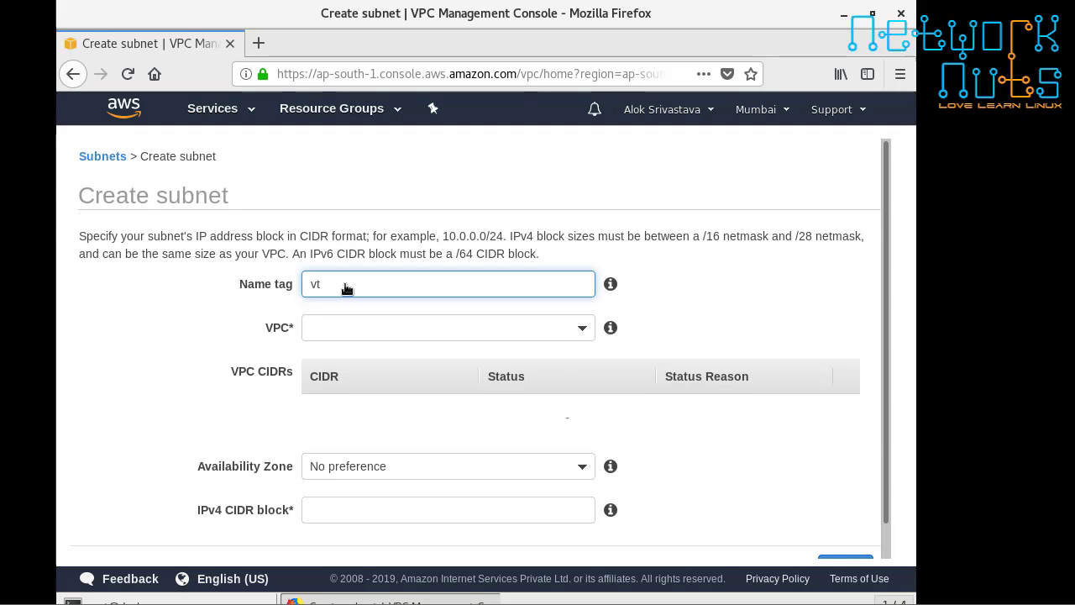
type("vpctwo-subone")
left_click(409, 330)
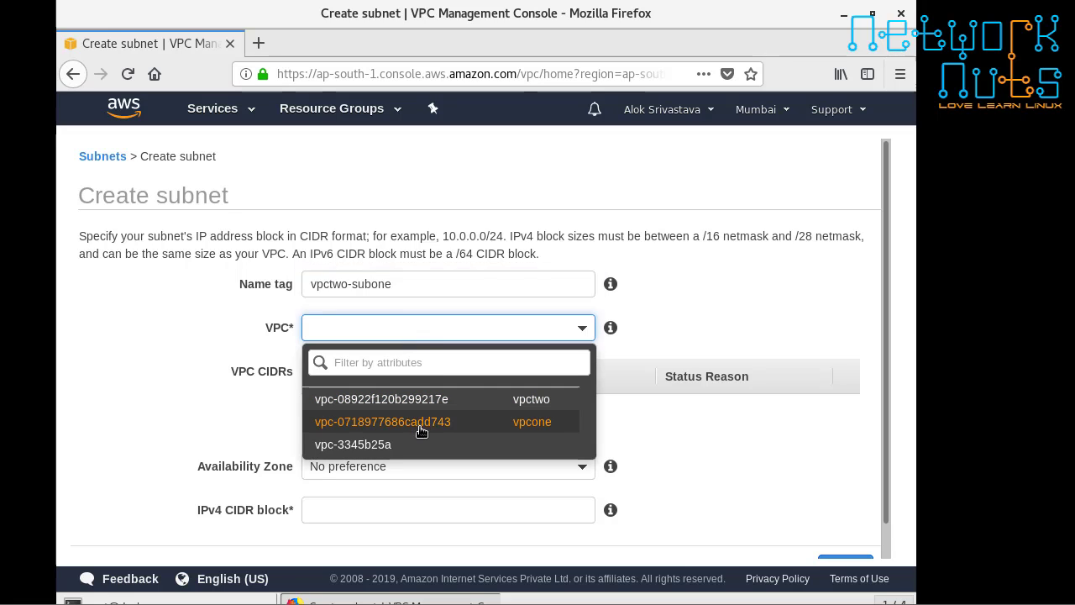
left_click(538, 402)
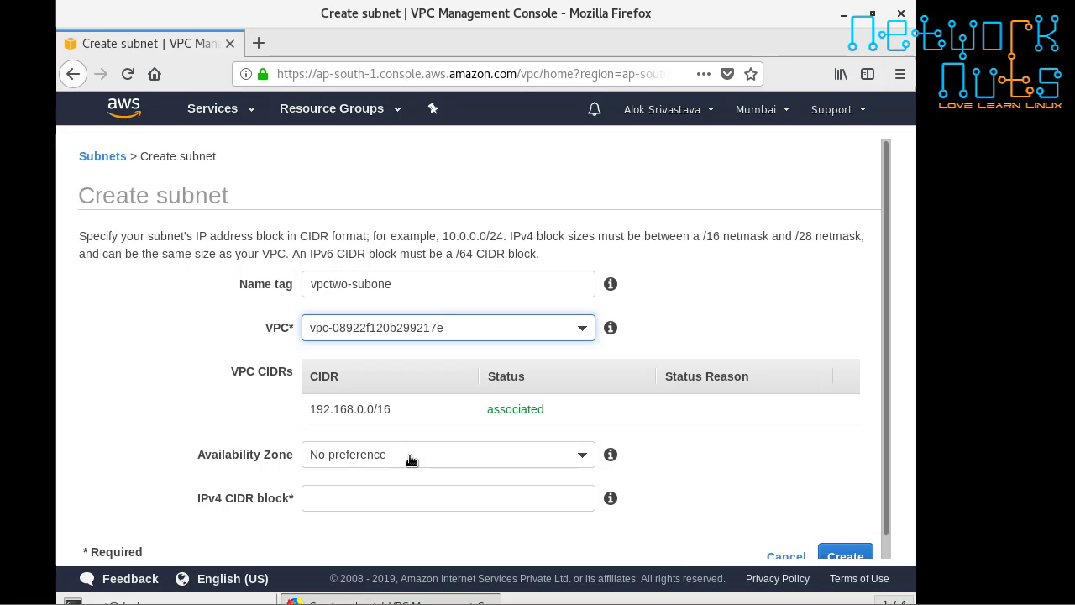
scroll(888, 423, "down", 1)
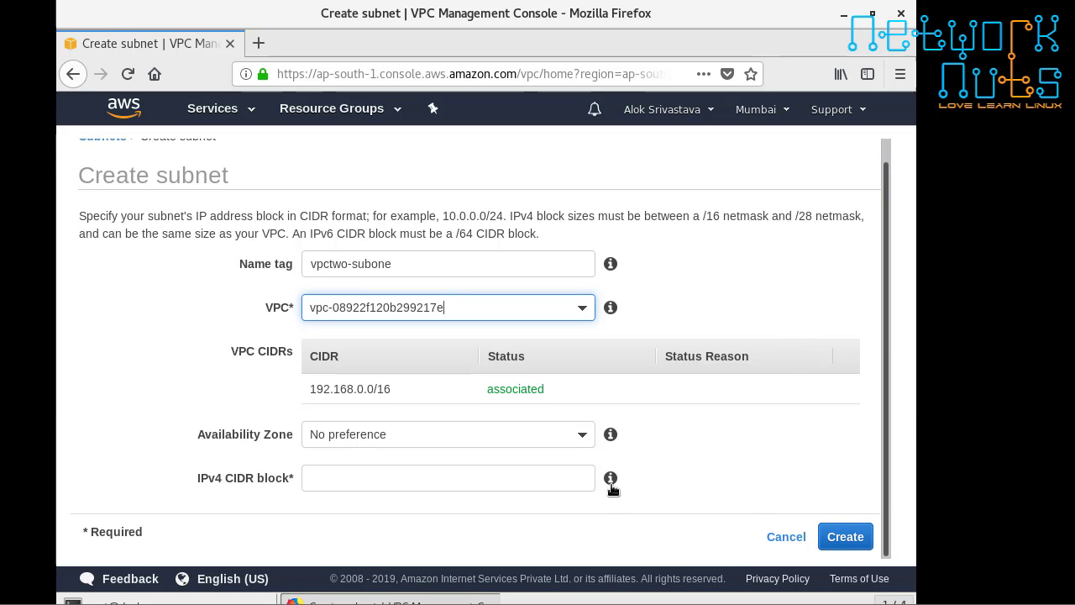
left_click(494, 486)
type("192")
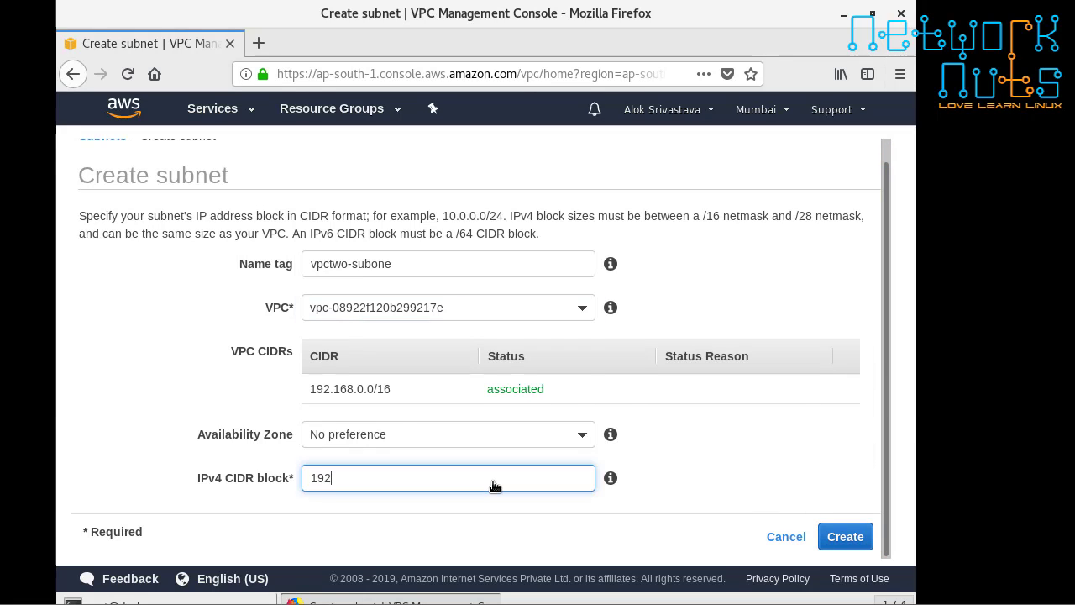
type(".168.1.0/24")
left_click(845, 543)
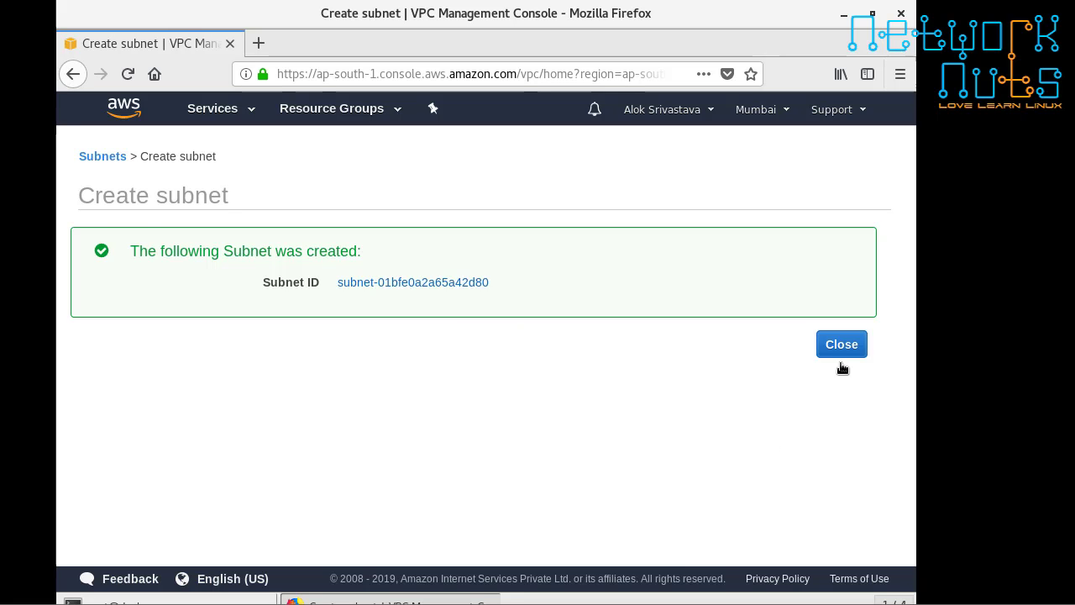
left_click(841, 348)
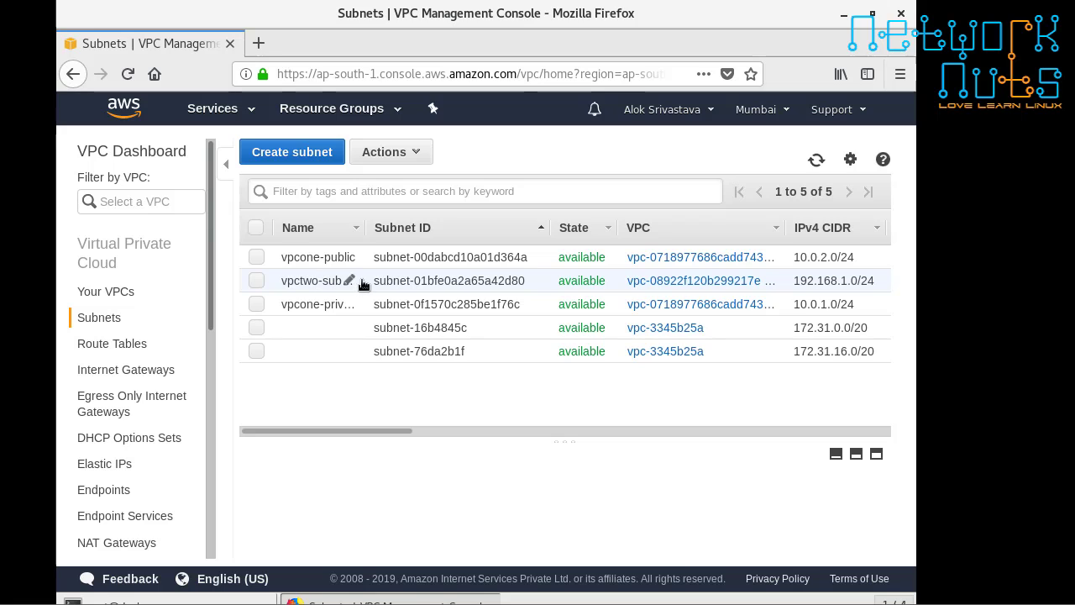
Display the route tables and widen the VPC ID column to identify which table belongs to vpctwo.
left_click(103, 344)
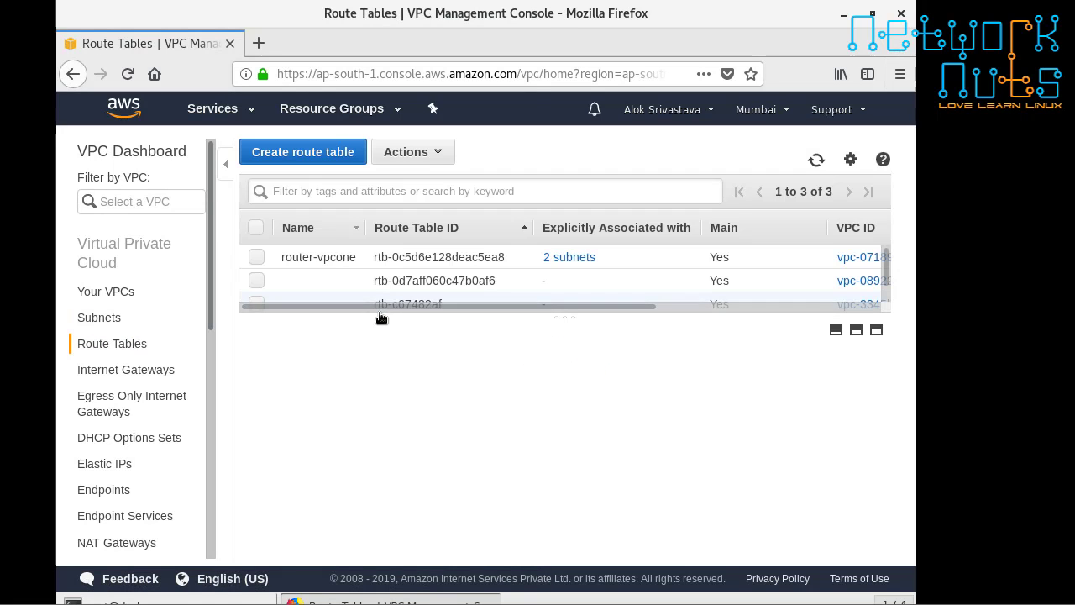
left_click_drag(533, 347, 689, 347)
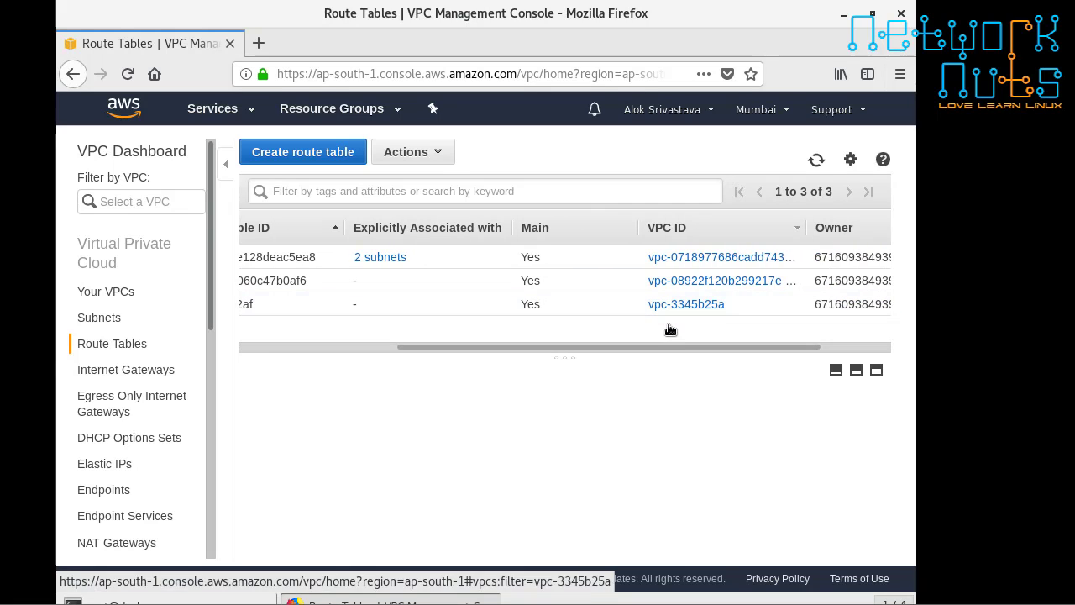
left_click_drag(663, 347, 456, 337)
left_click_drag(654, 345, 728, 282)
left_click_drag(772, 228, 846, 227)
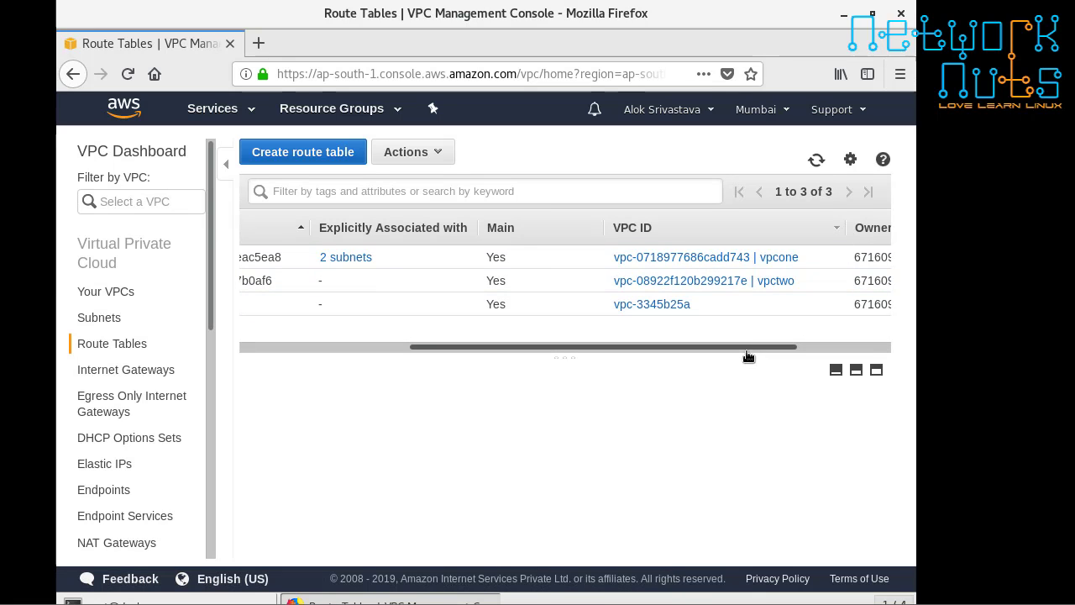
left_click_drag(748, 349, 315, 303)
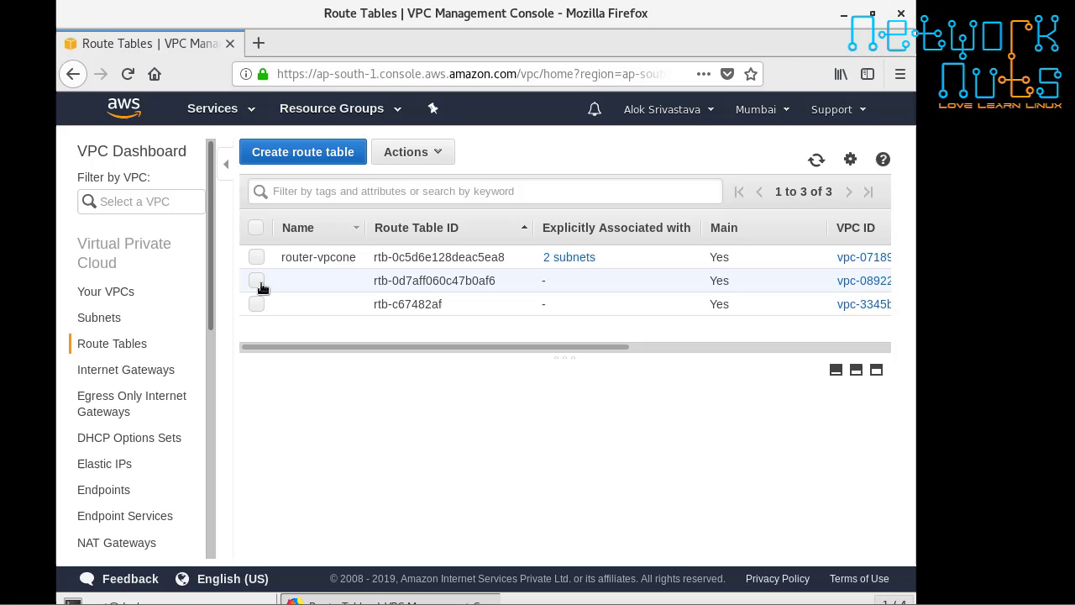
Name the route table belonging to vpctwo router-vpctwo.
left_click(349, 282)
type("r")
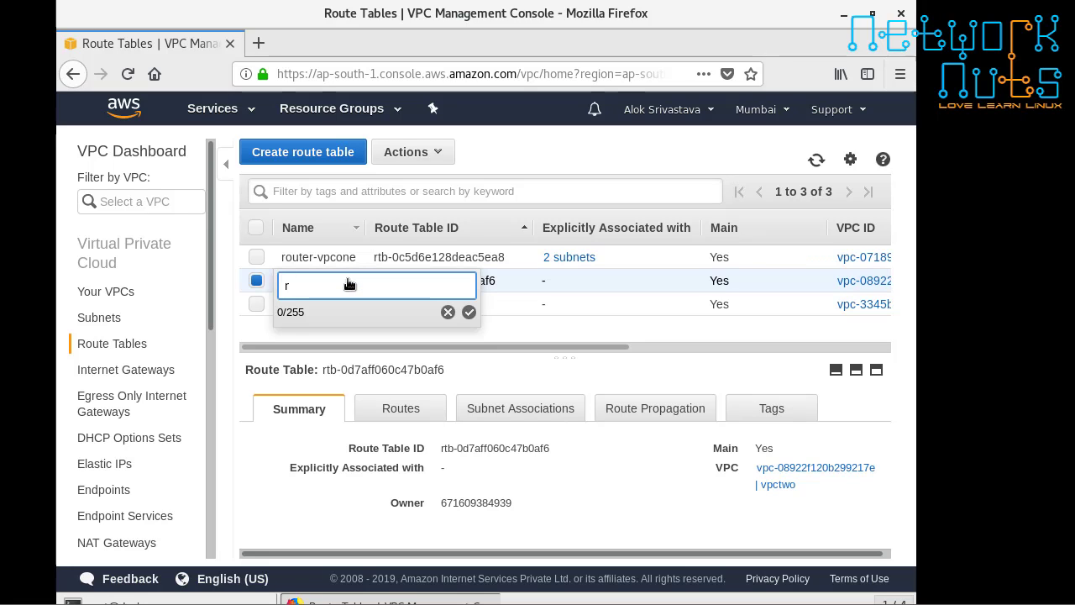
type("outer-vpctwo")
left_click(470, 311)
Associate the 192.168.1.0/24 subnet vpctwo-subone with the router-vpctwo route table and save the association.
left_click(507, 415)
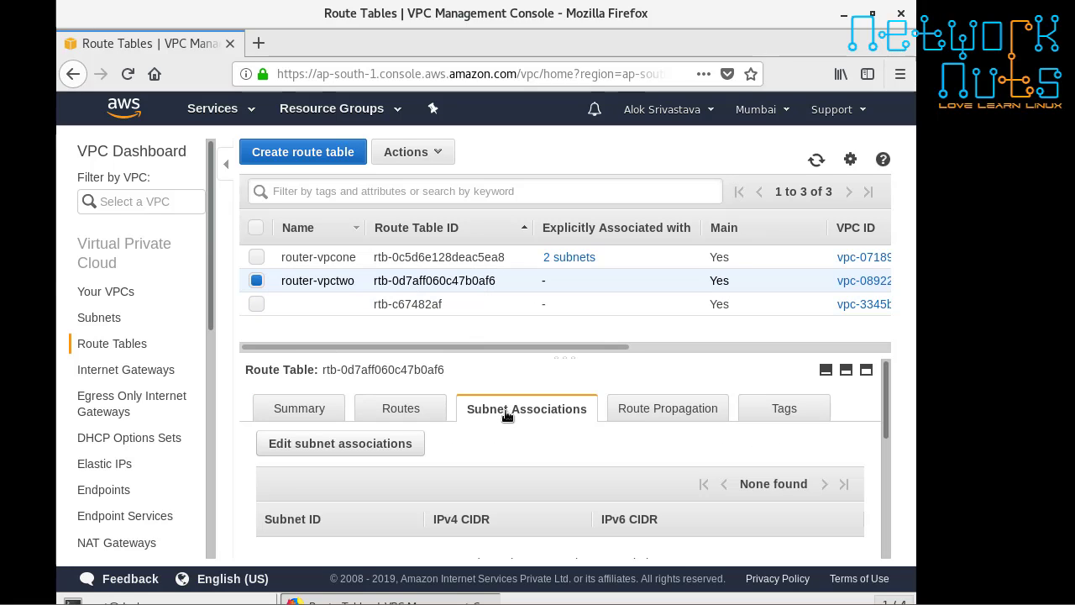
left_click_drag(590, 358, 588, 294)
left_click(371, 384)
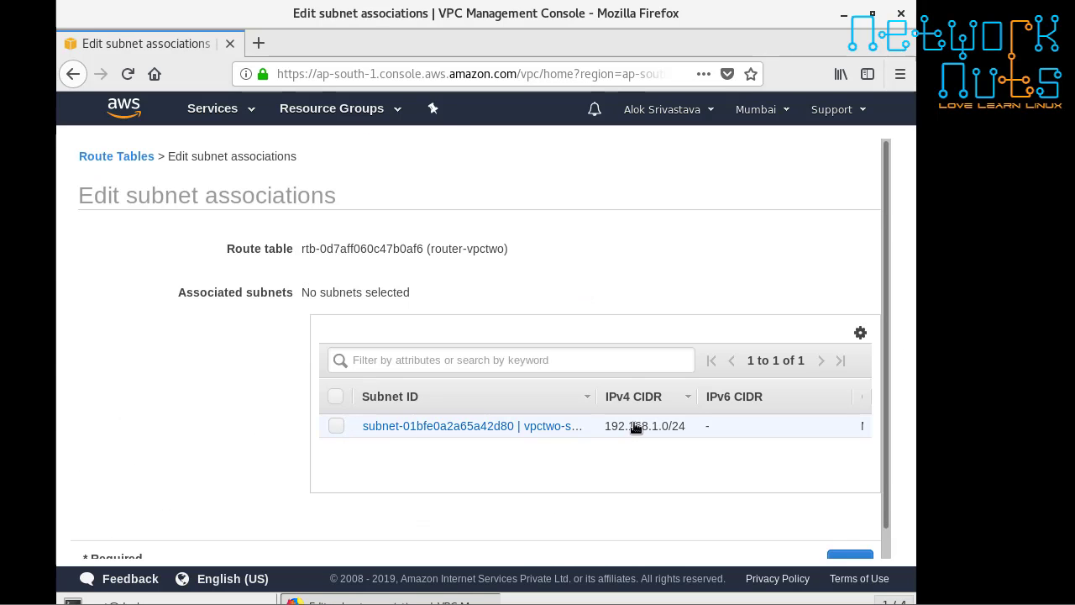
left_click(336, 426)
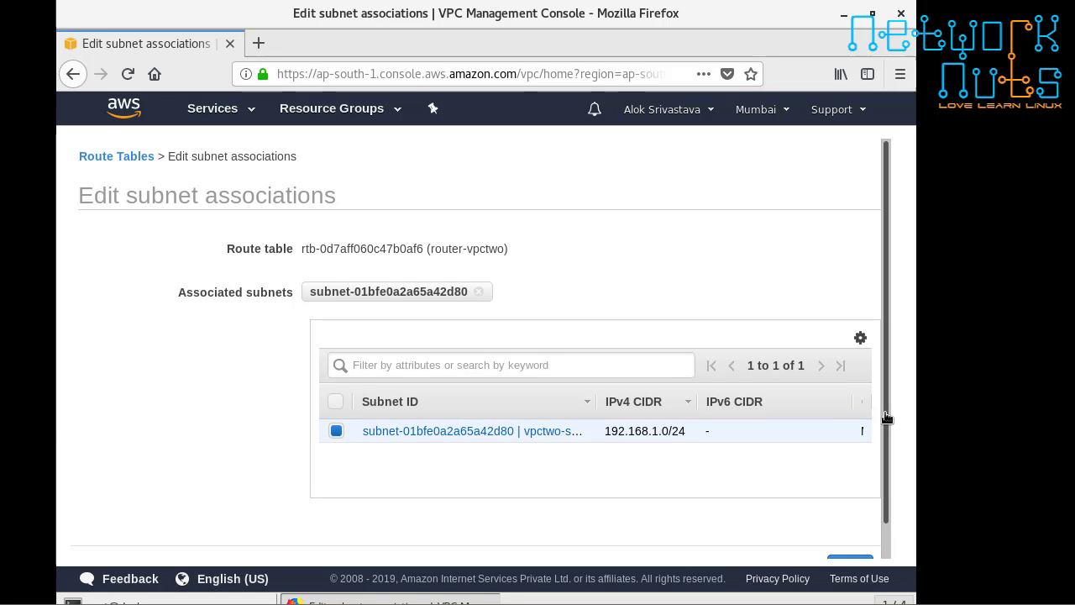
left_click_drag(885, 420, 885, 487)
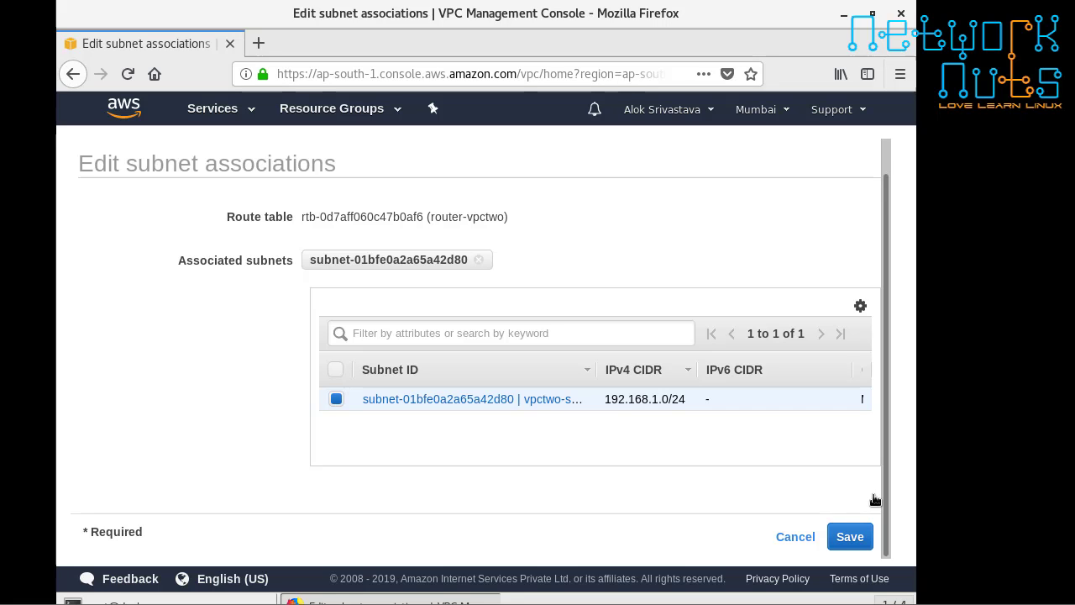
left_click(861, 536)
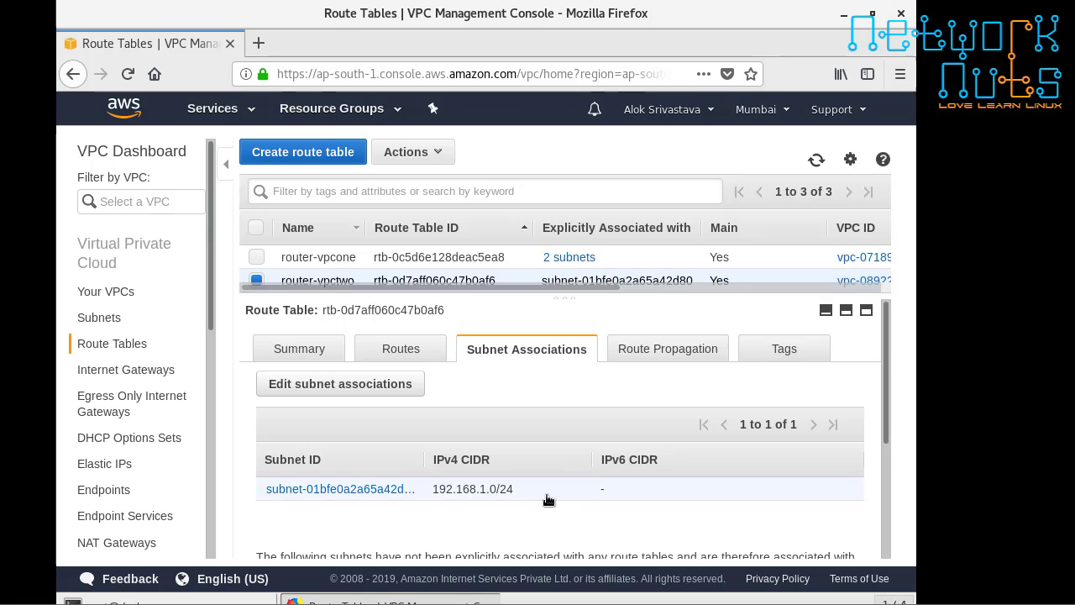
Create an internet gateway named vpctwo-IG.
left_click(133, 370)
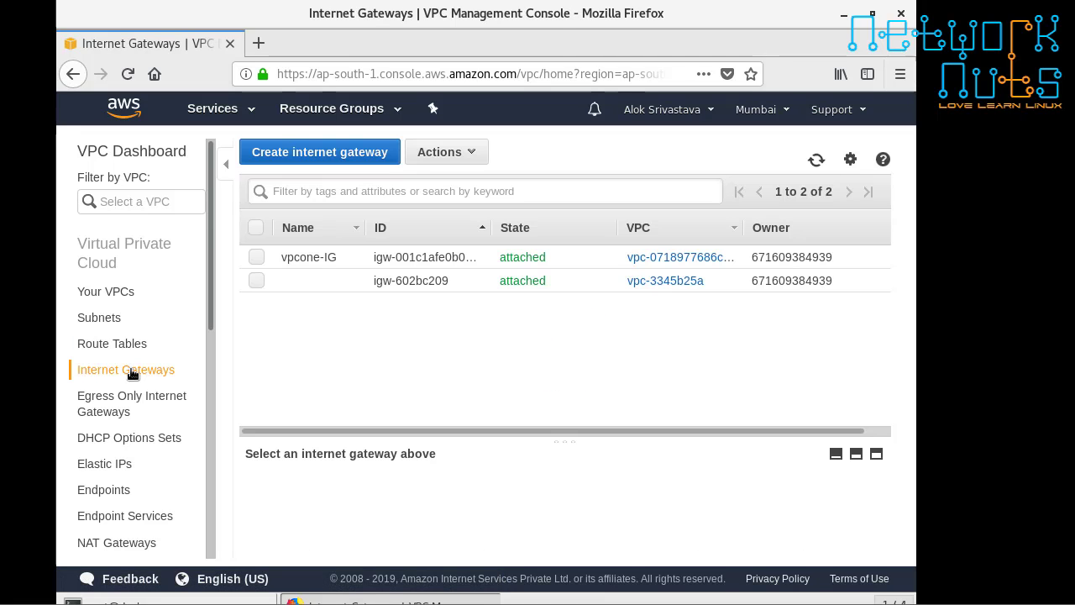
left_click(305, 152)
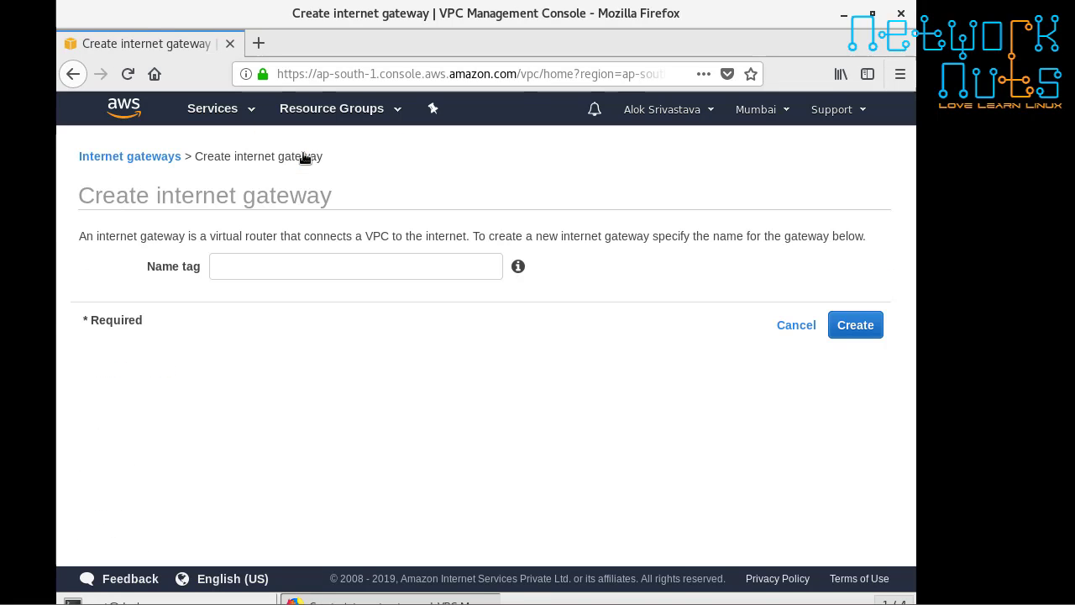
left_click(350, 272)
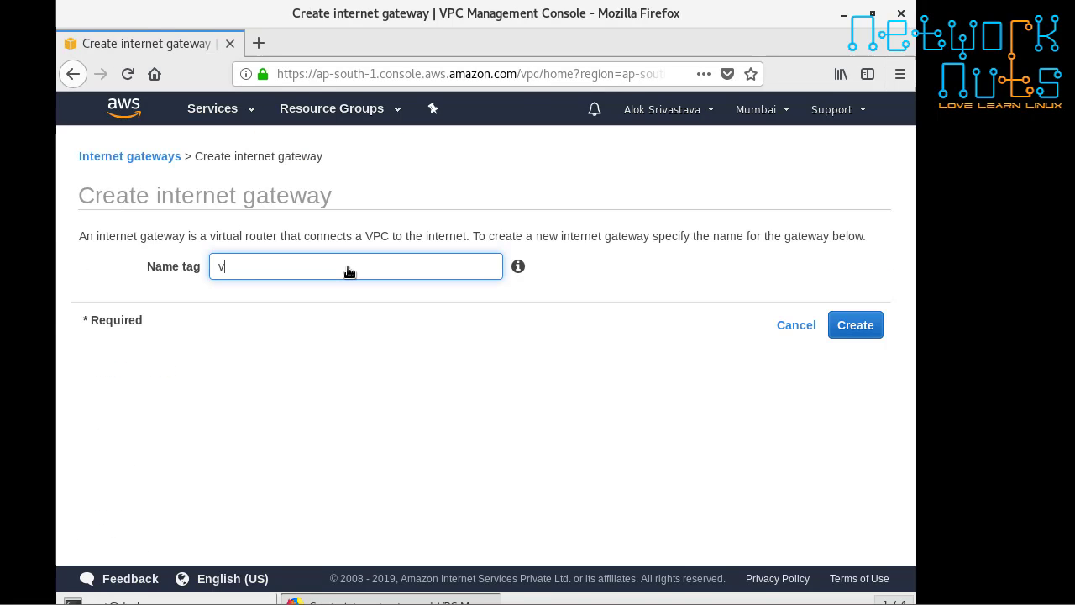
type("vpctwo-IG")
left_click(844, 324)
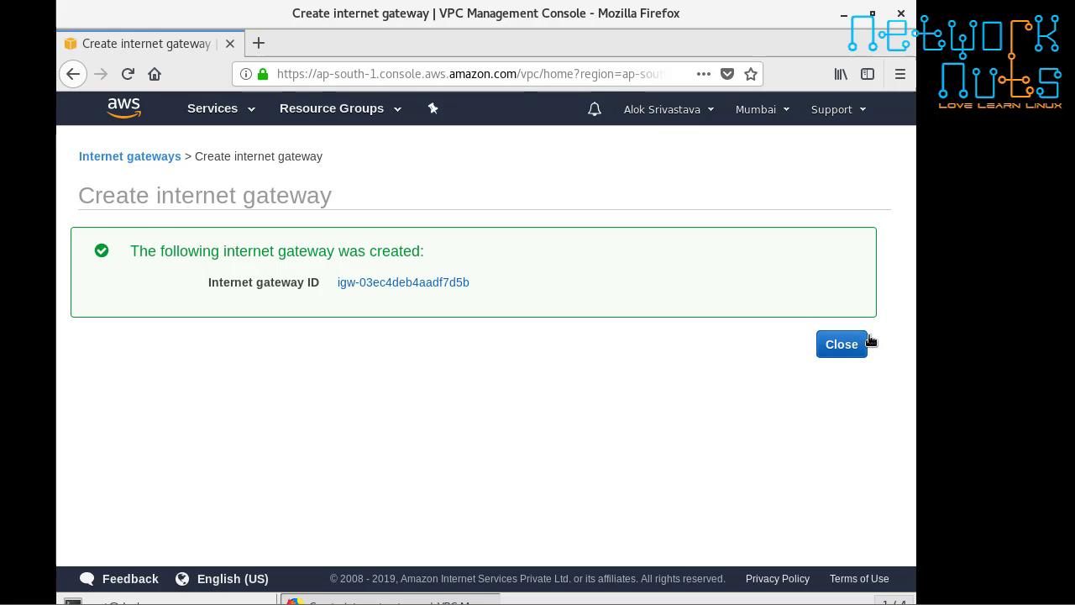
left_click(841, 345)
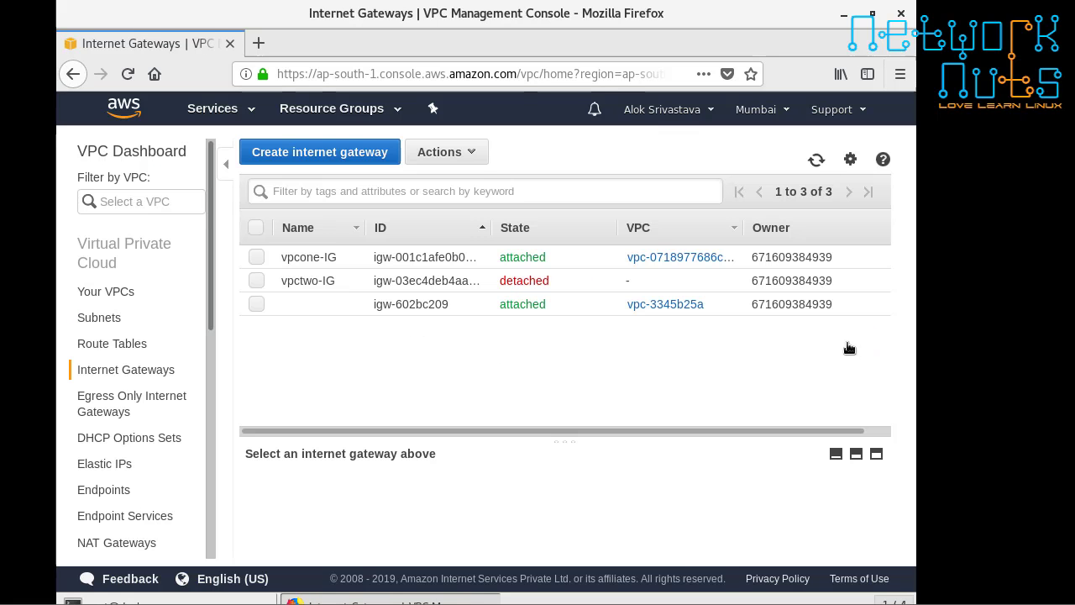
Attach the vpctwo-IG internet gateway to the vpctwo VPC.
left_click(257, 281)
left_click(476, 152)
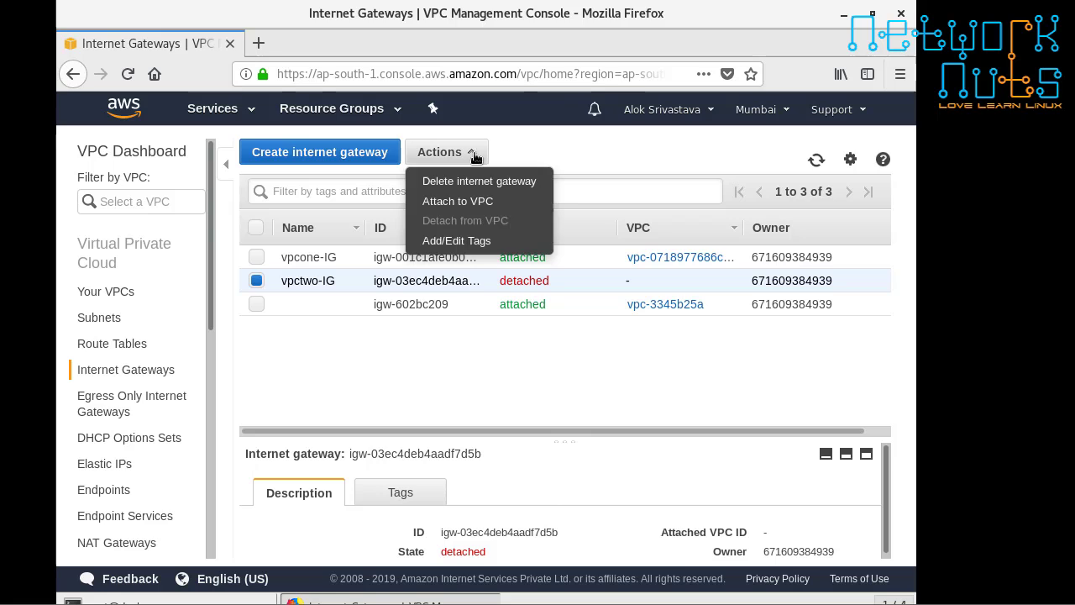
left_click(450, 206)
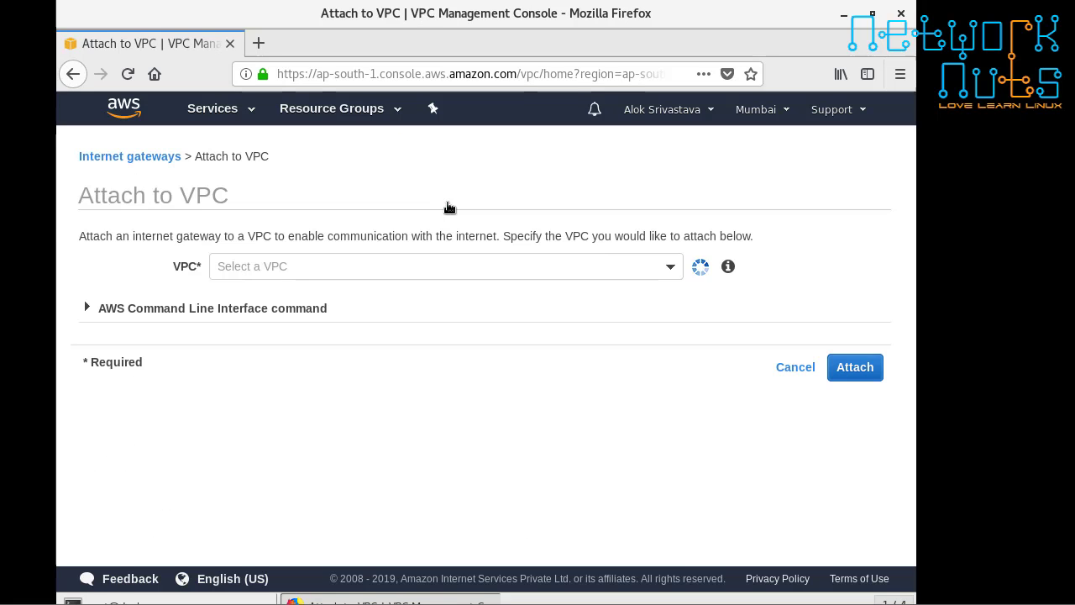
left_click(379, 268)
left_click(348, 358)
left_click(857, 370)
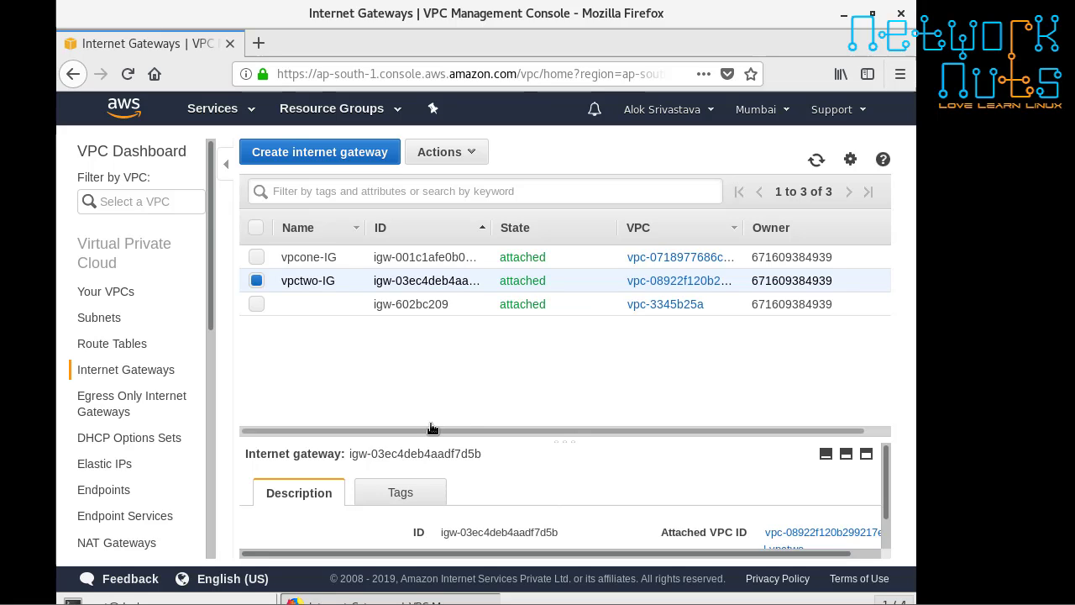
left_click_drag(431, 431, 514, 428)
left_click_drag(380, 432, 356, 433)
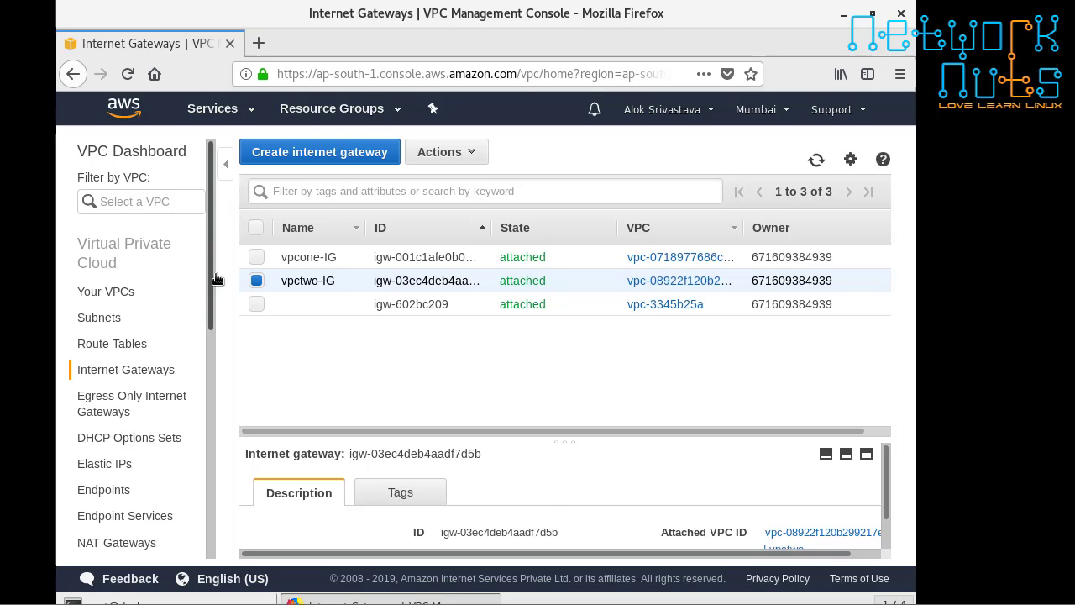
left_click(222, 110)
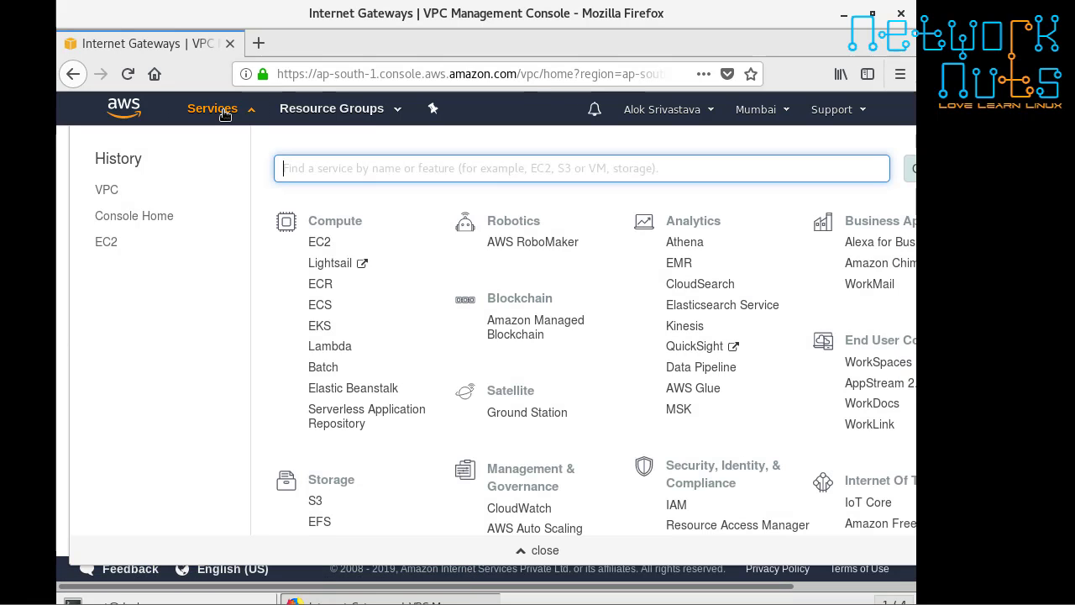
left_click(223, 110)
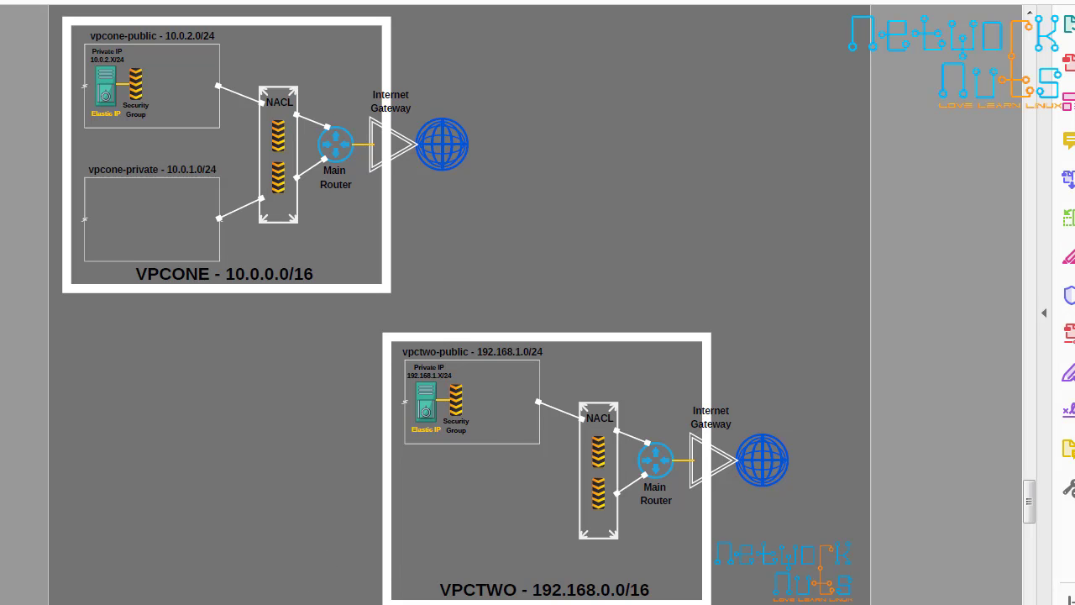
In the VPC console's network ACLs, name the ACL belonging to vpctwo nacl-vpctwo.
mouse_move(269, 603)
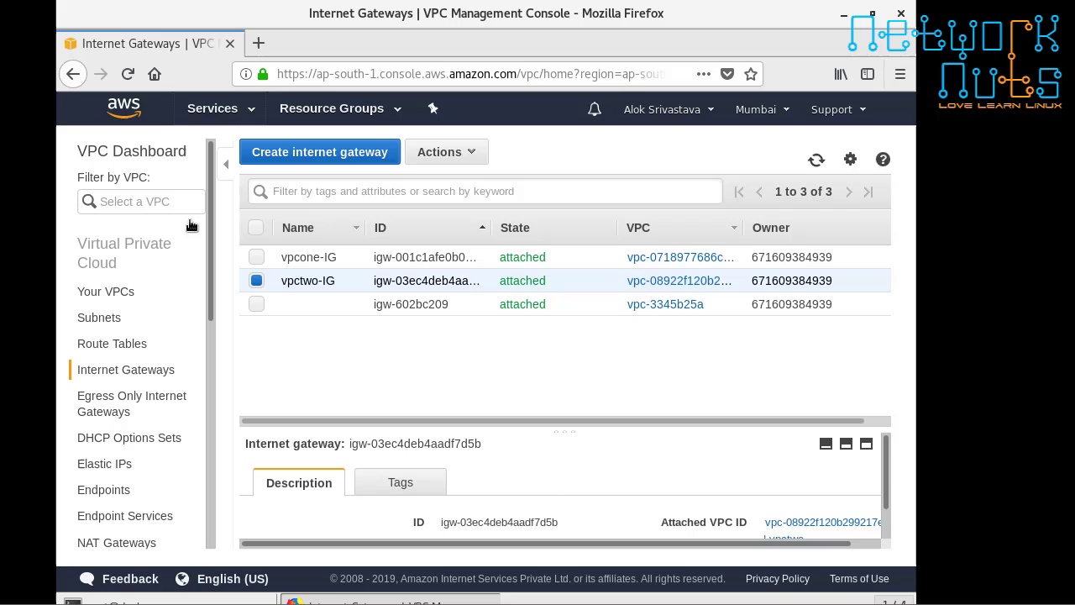
left_click(200, 112)
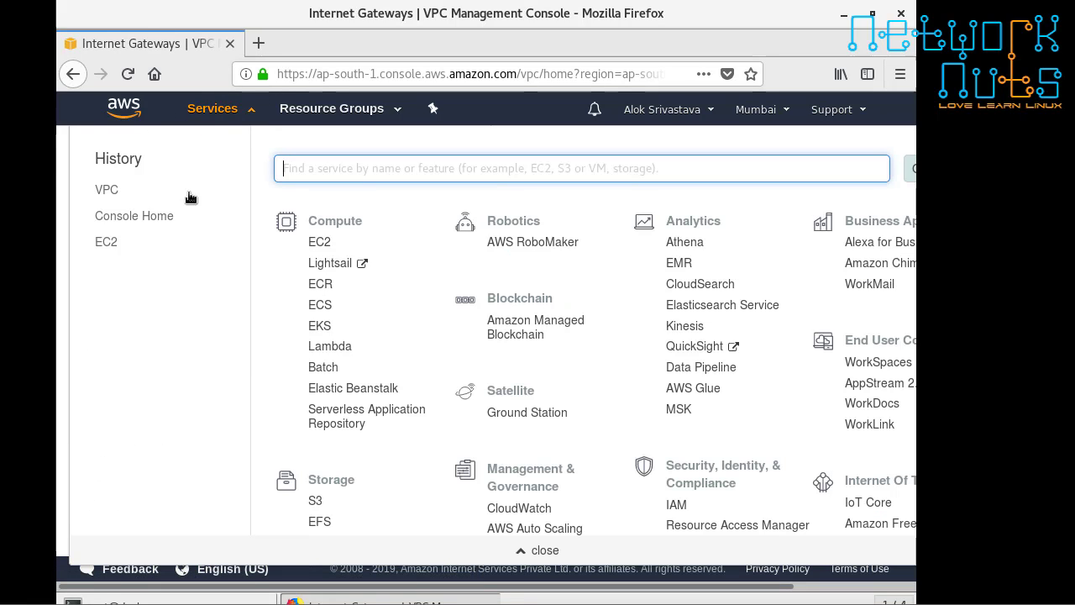
left_click(104, 190)
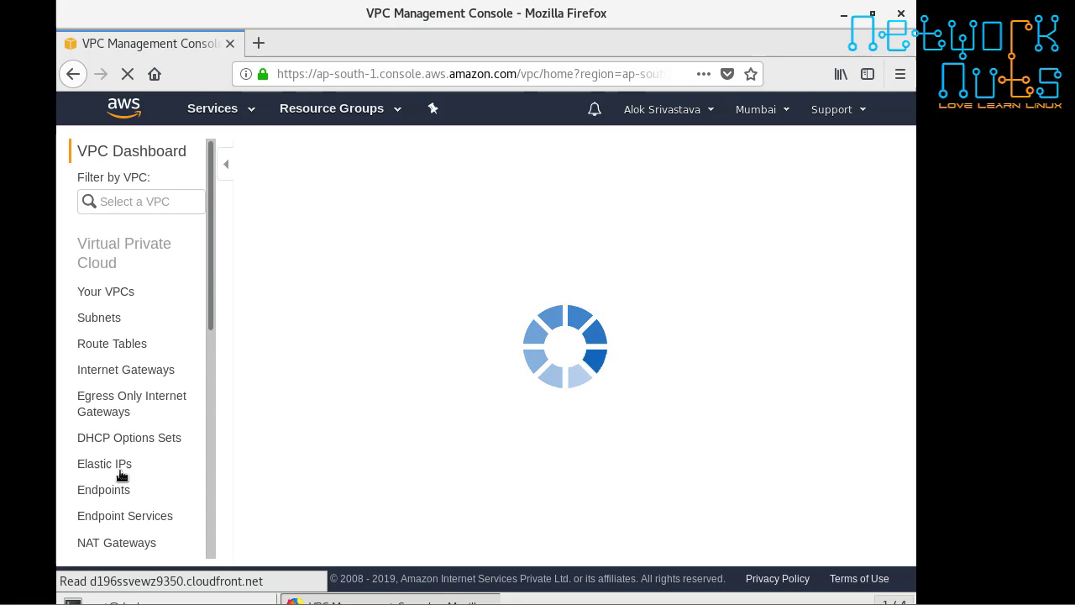
left_click_drag(211, 314, 139, 433)
left_click(135, 433)
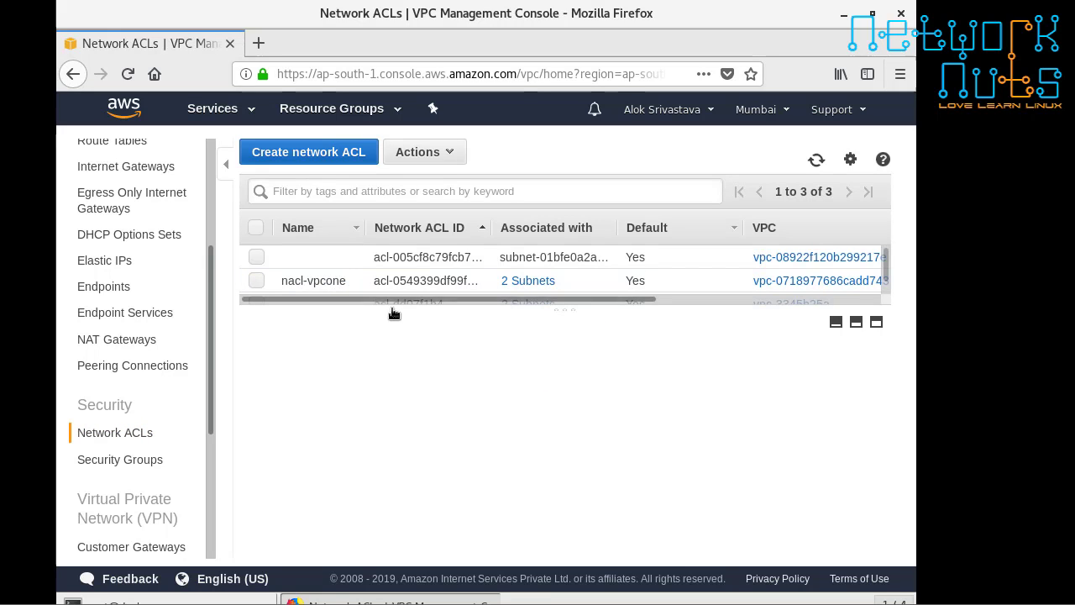
left_click_drag(396, 310, 396, 375)
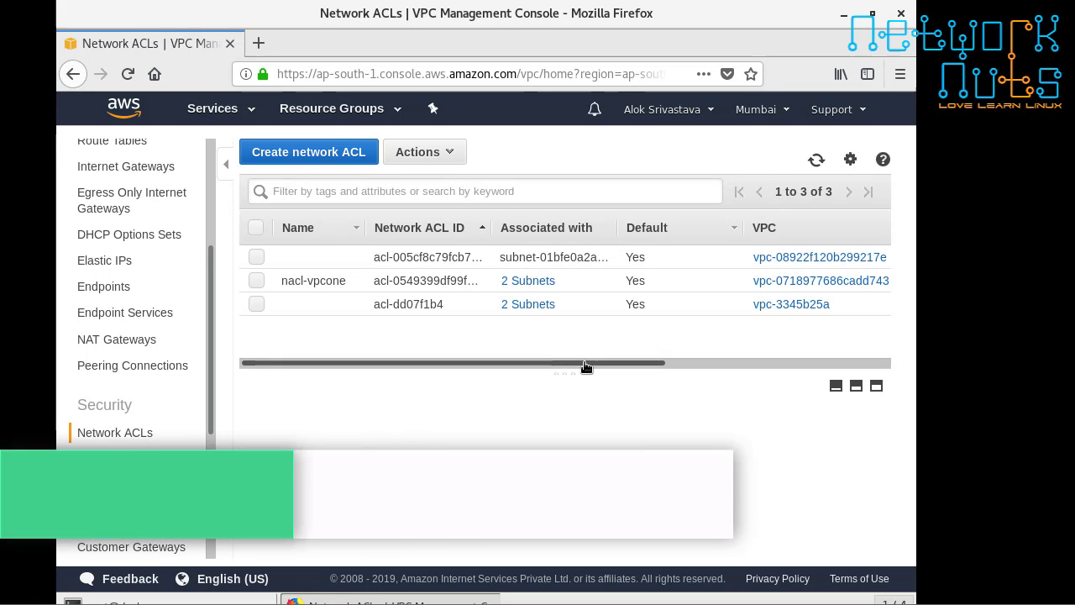
left_click_drag(587, 361, 712, 366)
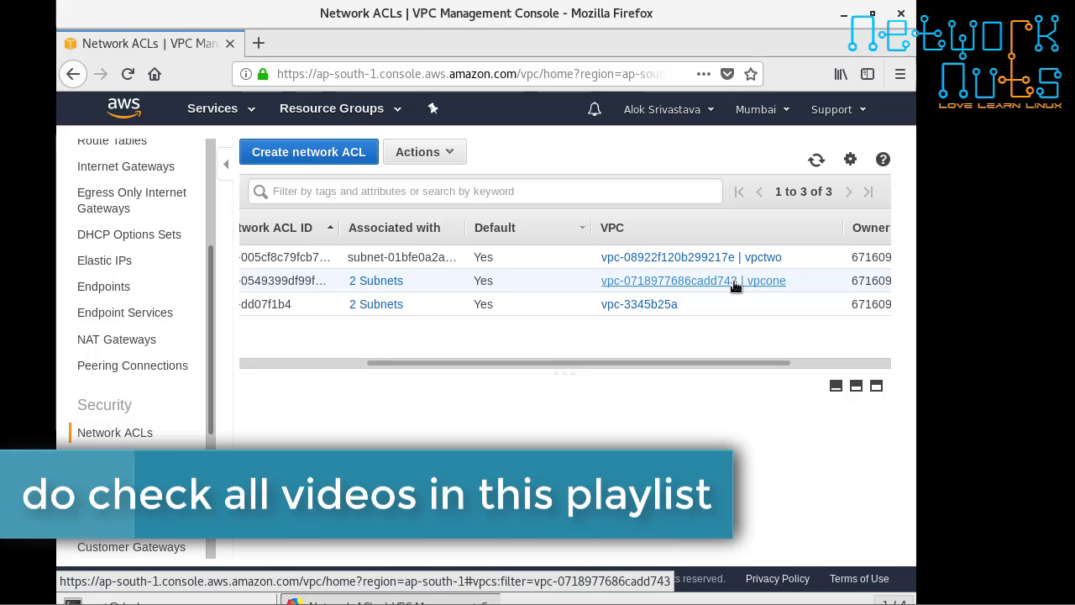
left_click_drag(706, 362, 451, 345)
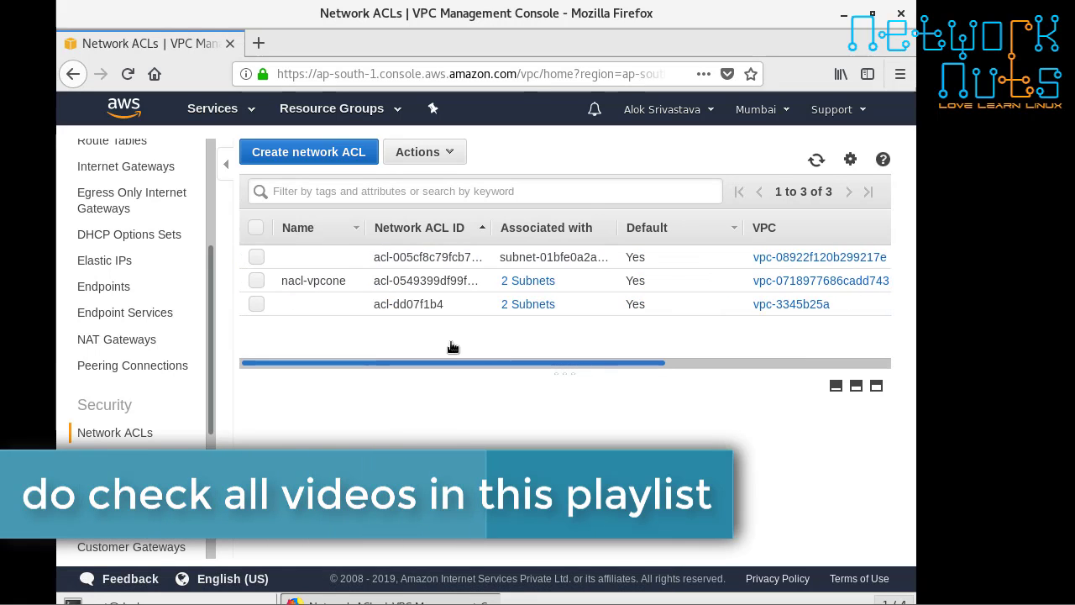
left_click(349, 257)
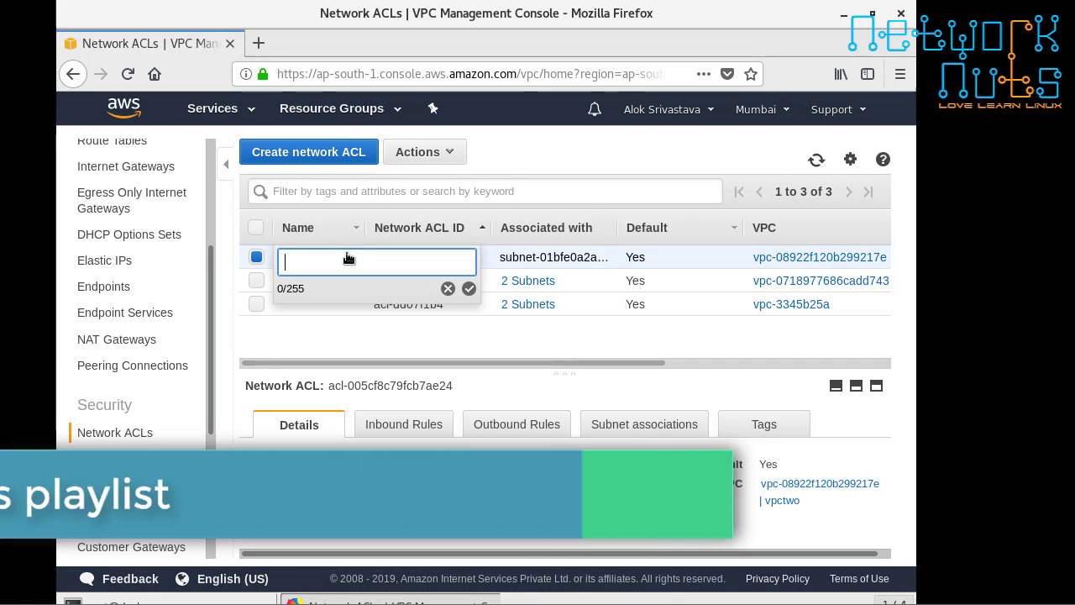
type("nacl-vpctwo")
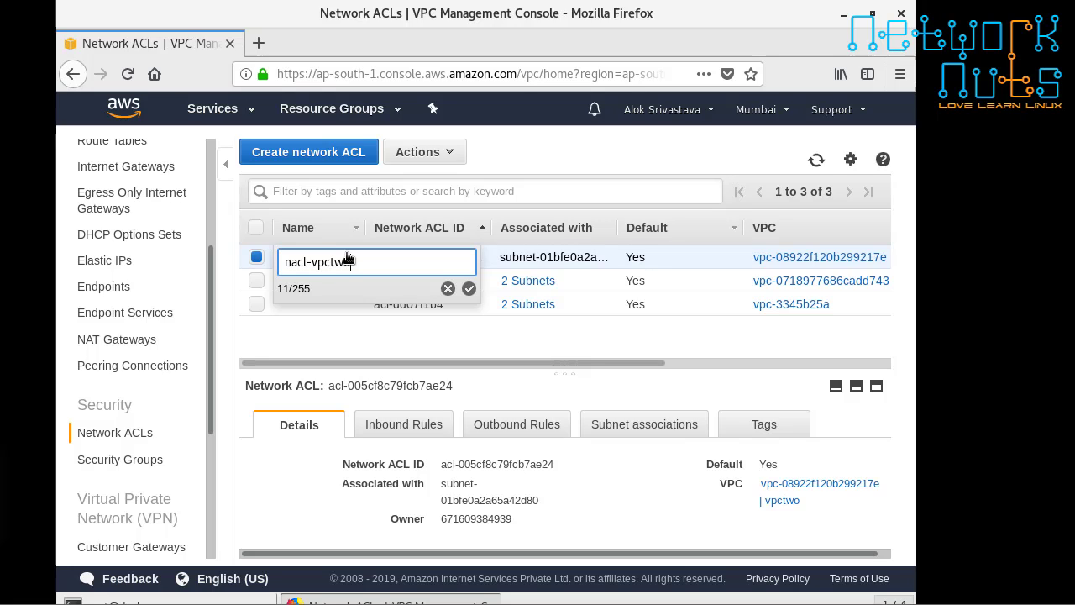
left_click(469, 288)
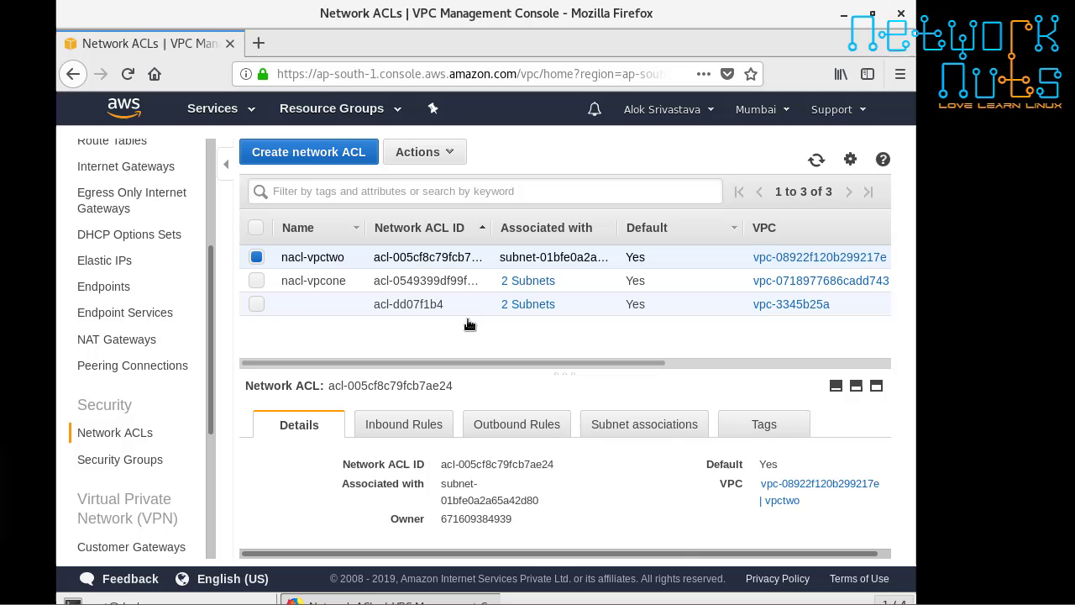
Remove inbound rule 90, which denies HTTP (80), from the nacl-vpcone network ACL and save the rules.
left_click(256, 256)
left_click(257, 280)
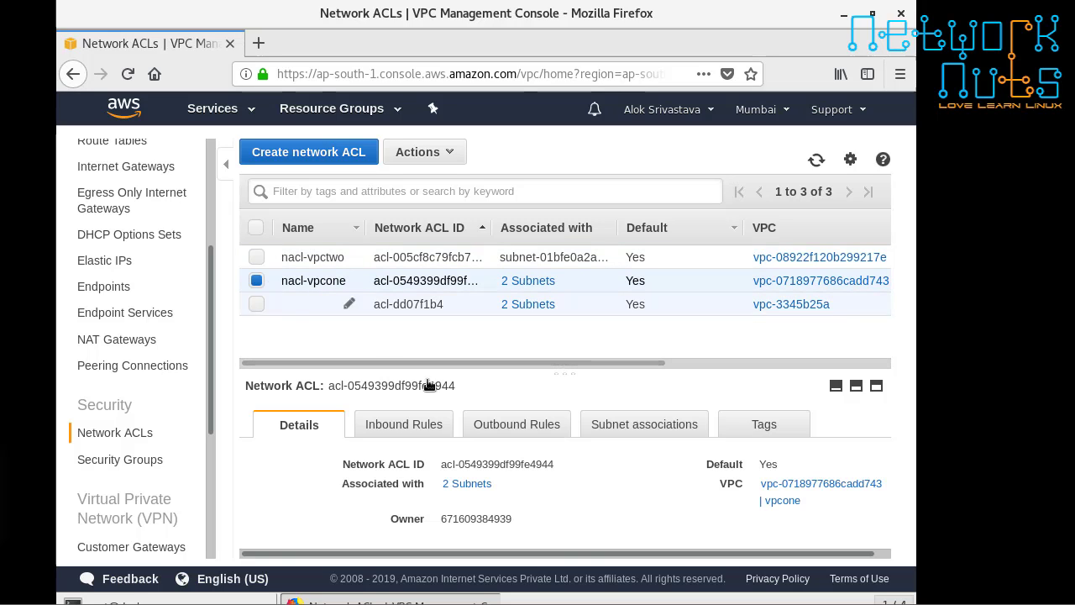
left_click(419, 424)
scroll(513, 455, "down", 1)
scroll(513, 455, "down", 2)
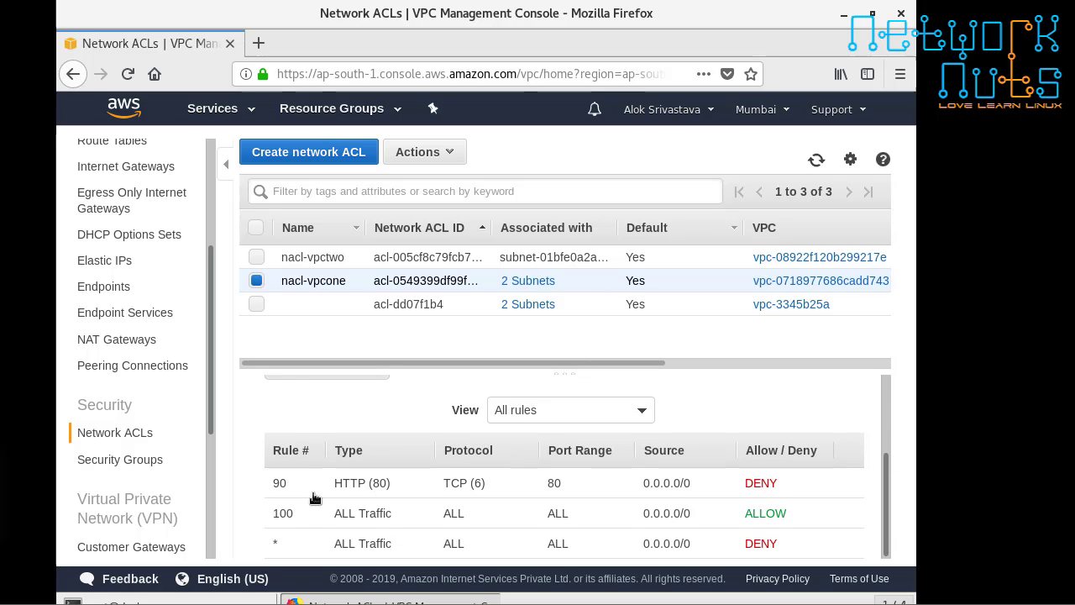
scroll(482, 473, "up", 1)
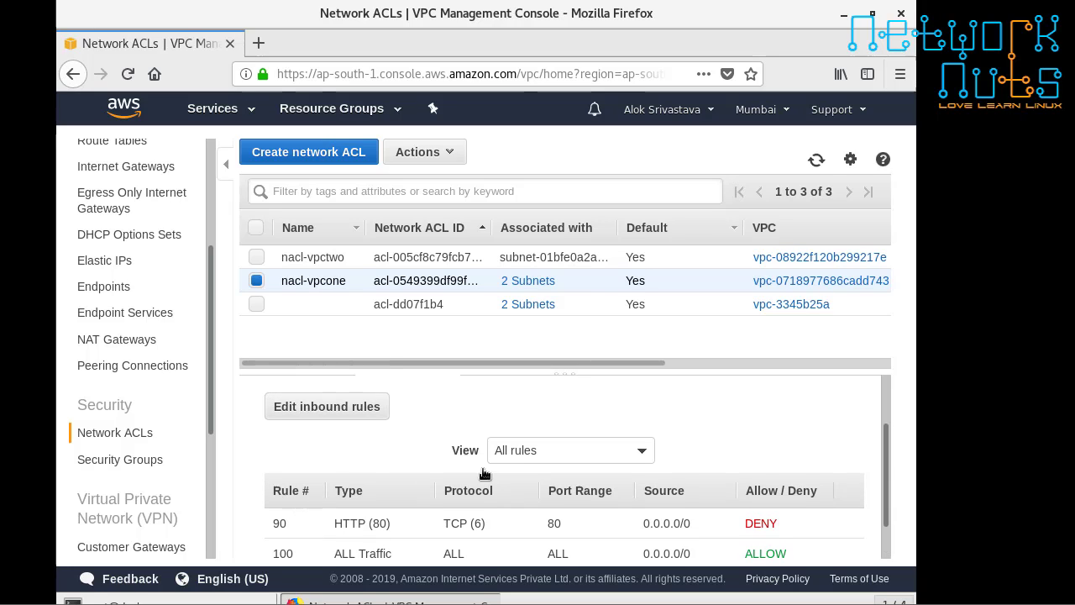
scroll(513, 464, "down", 1)
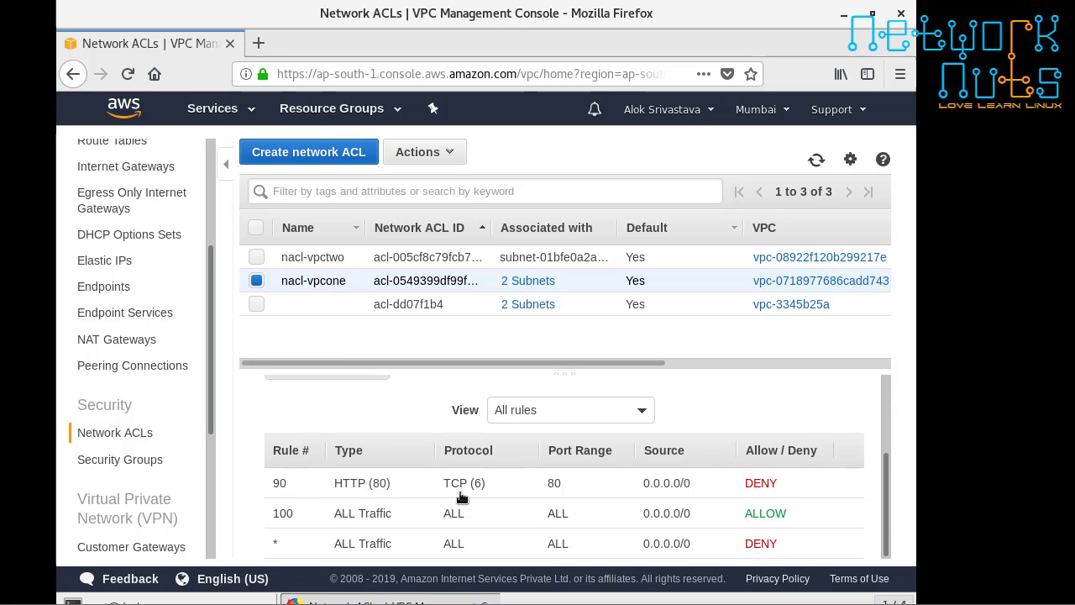
scroll(408, 414, "up", 1)
left_click(325, 410)
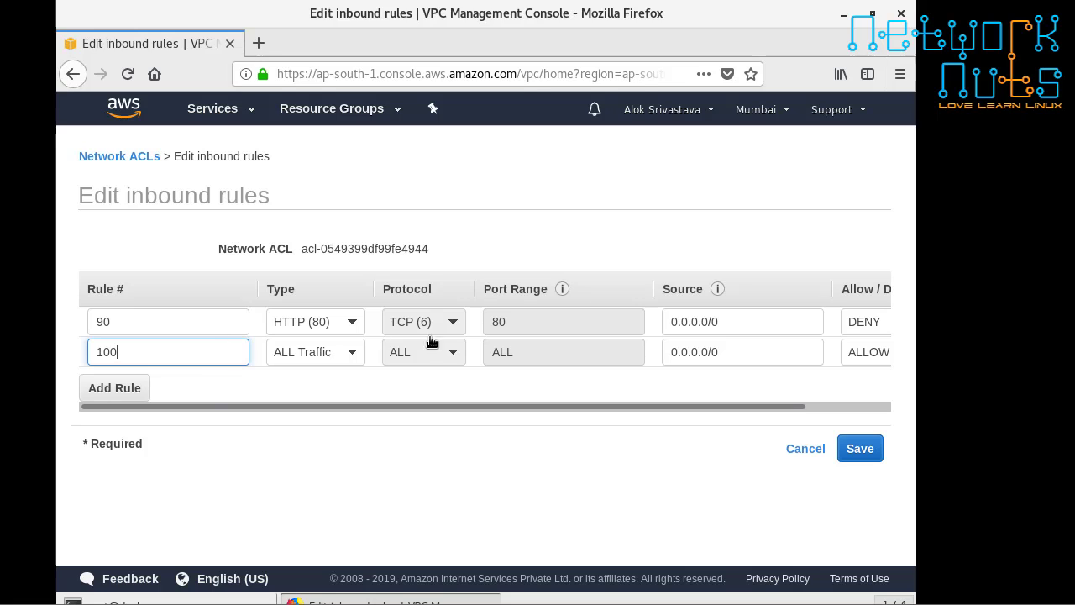
left_click_drag(210, 409, 583, 387)
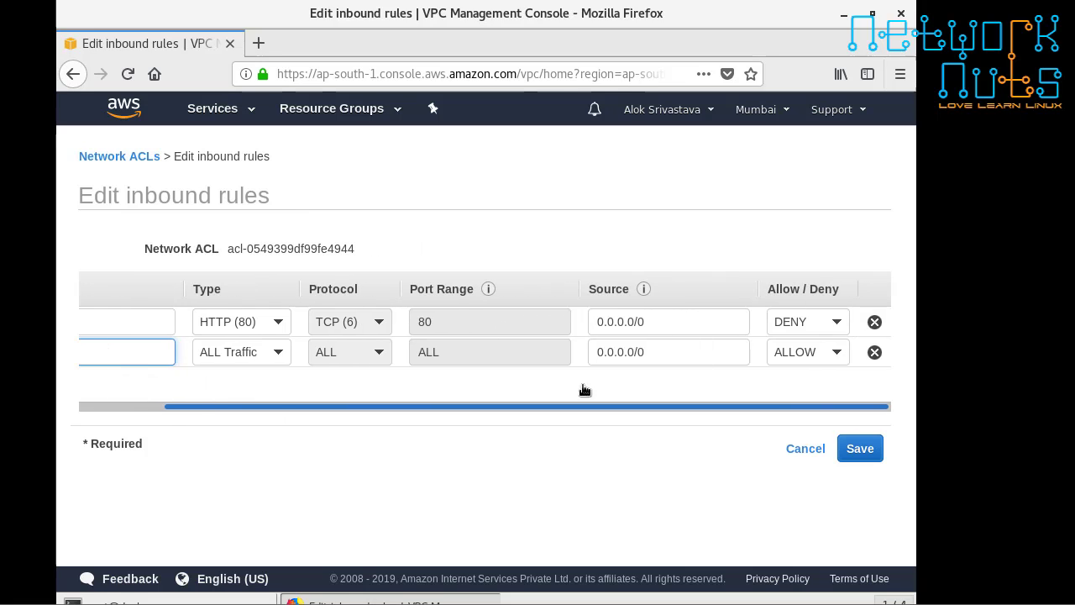
left_click(877, 322)
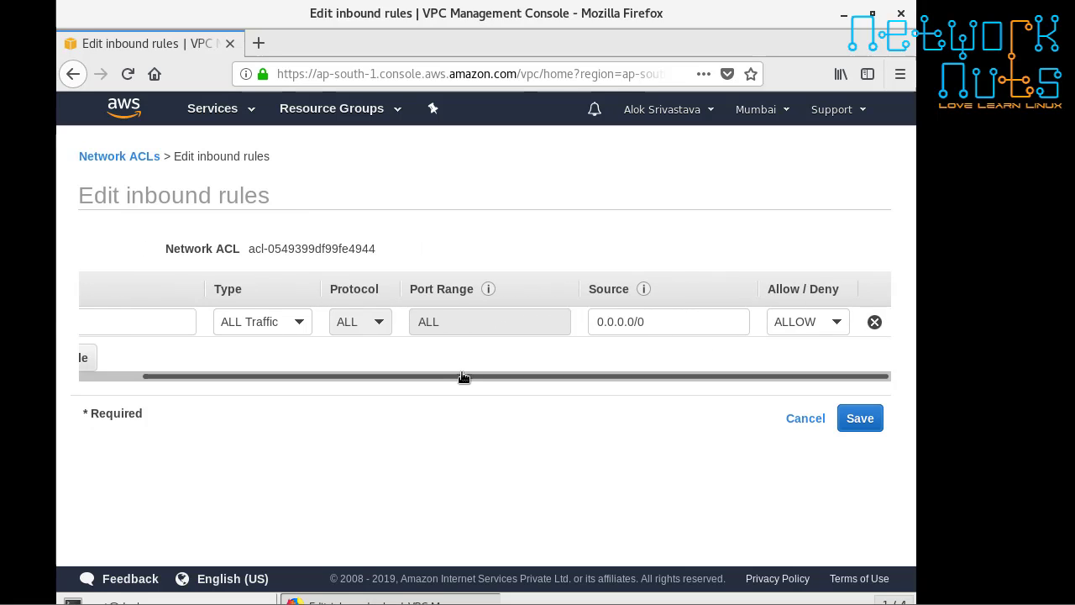
left_click_drag(463, 375, 307, 375)
left_click(859, 417)
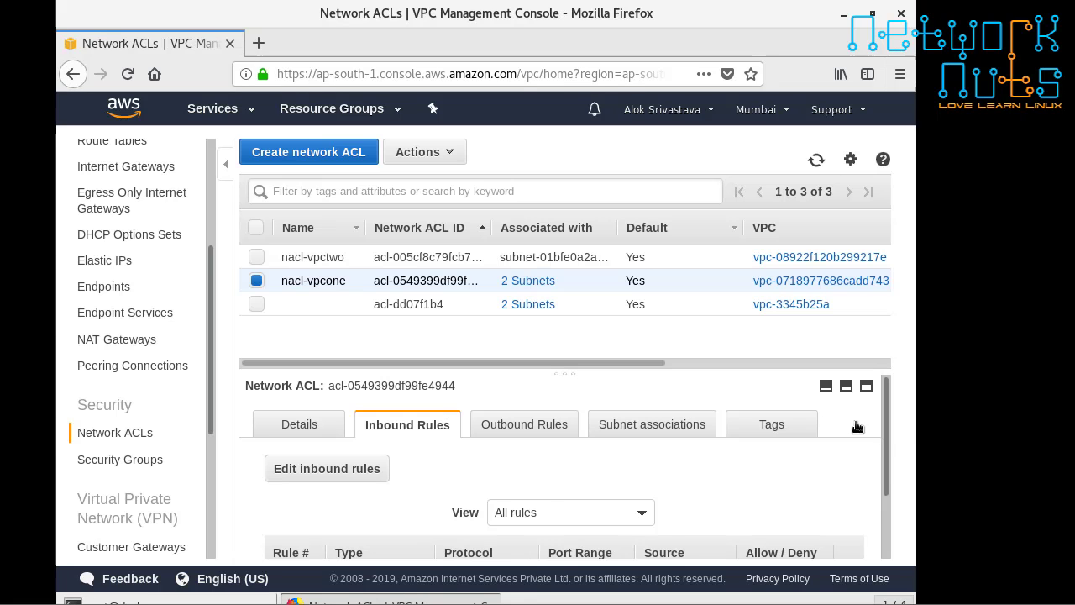
Check the outbound rules of the nacl-vpcone and nacl-vpctwo network ACLs.
left_click(552, 425)
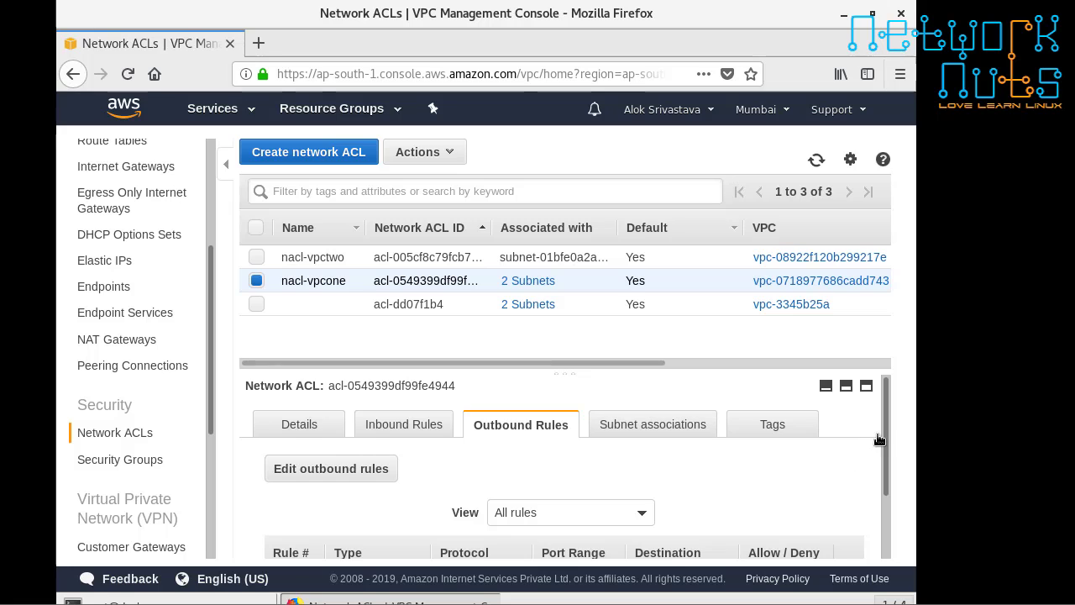
left_click_drag(878, 439, 882, 520)
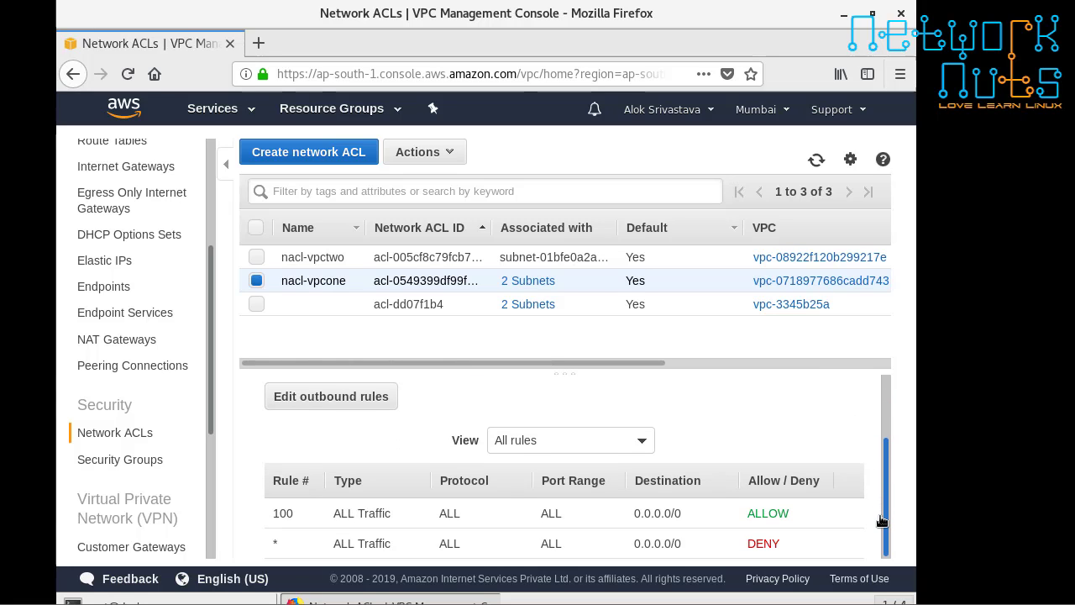
scroll(890, 434, "up", 2)
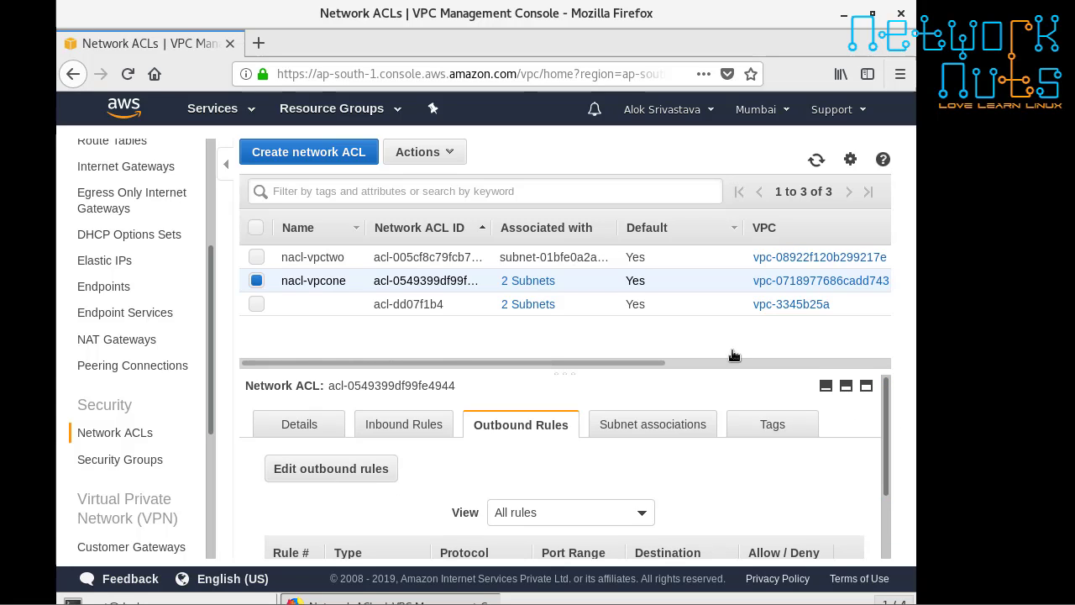
left_click(257, 281)
left_click(257, 257)
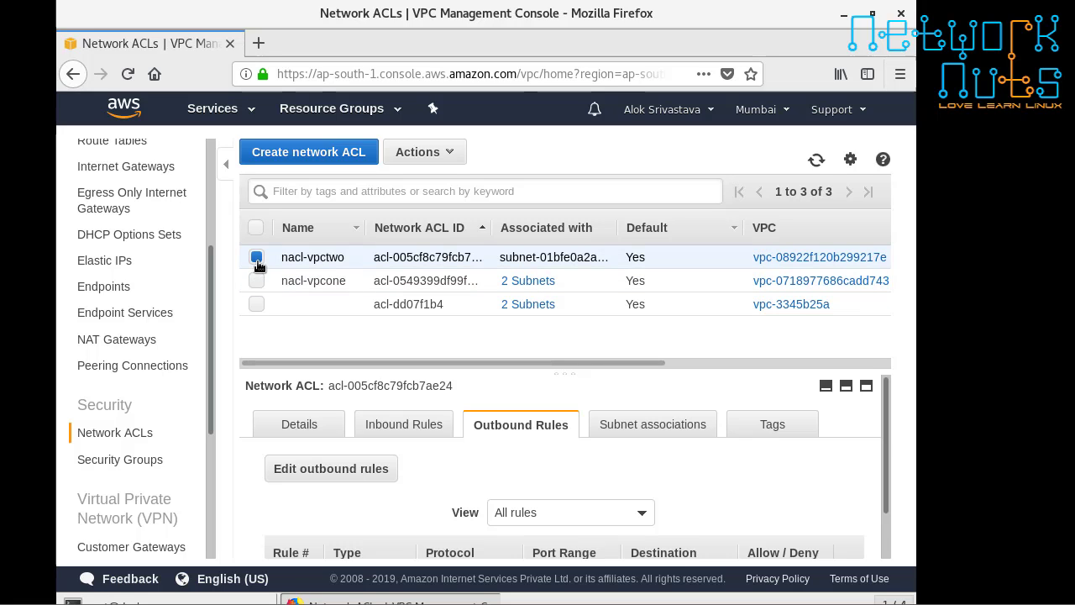
scroll(684, 477, "down", 2)
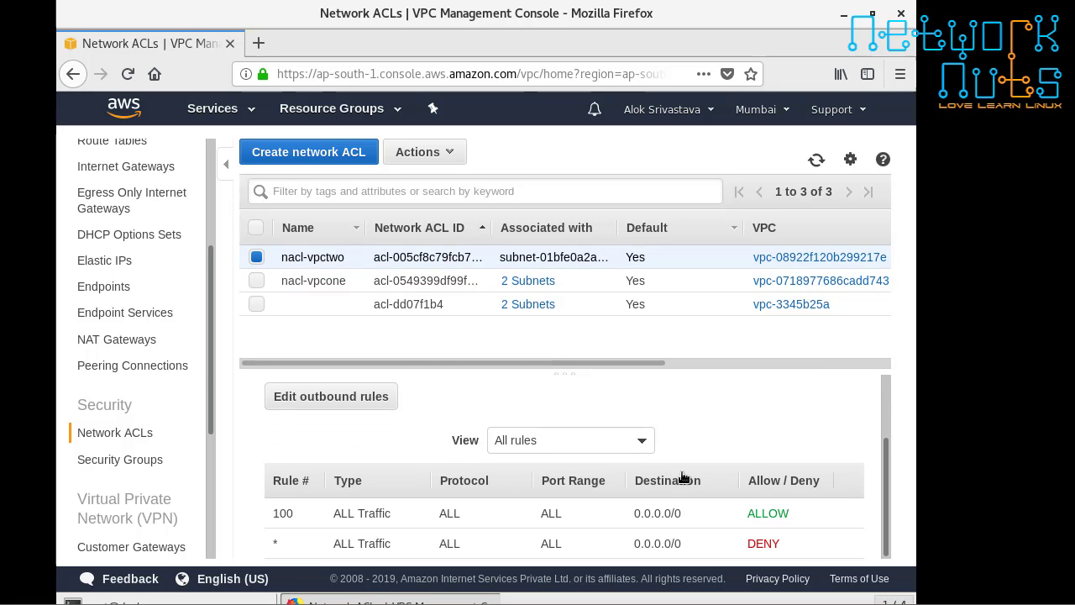
scroll(684, 477, "up", 2)
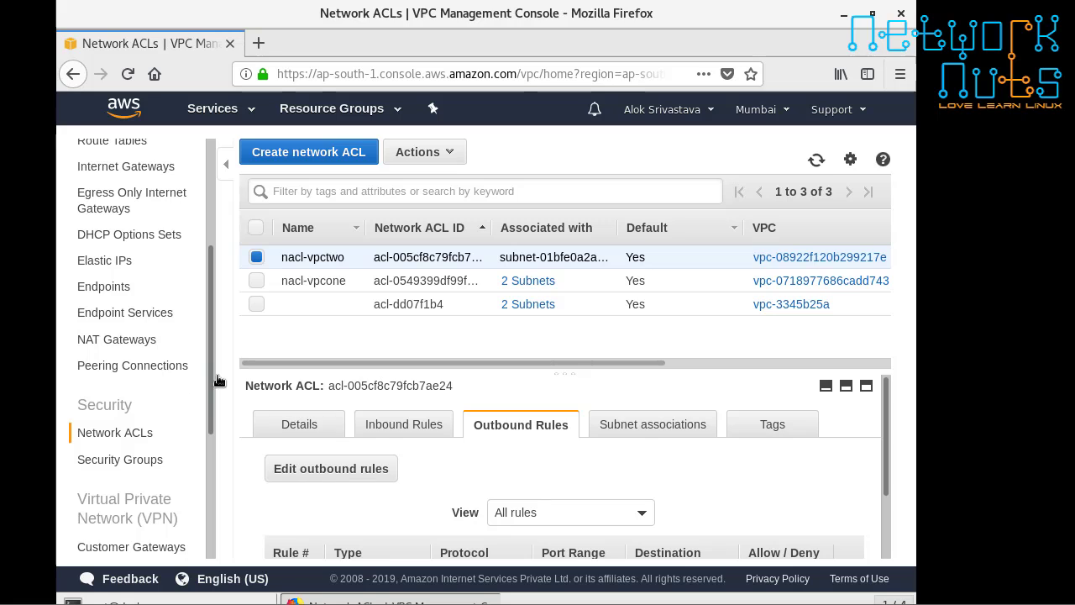
Open the EC2 dashboard.
left_click_drag(217, 374, 217, 202)
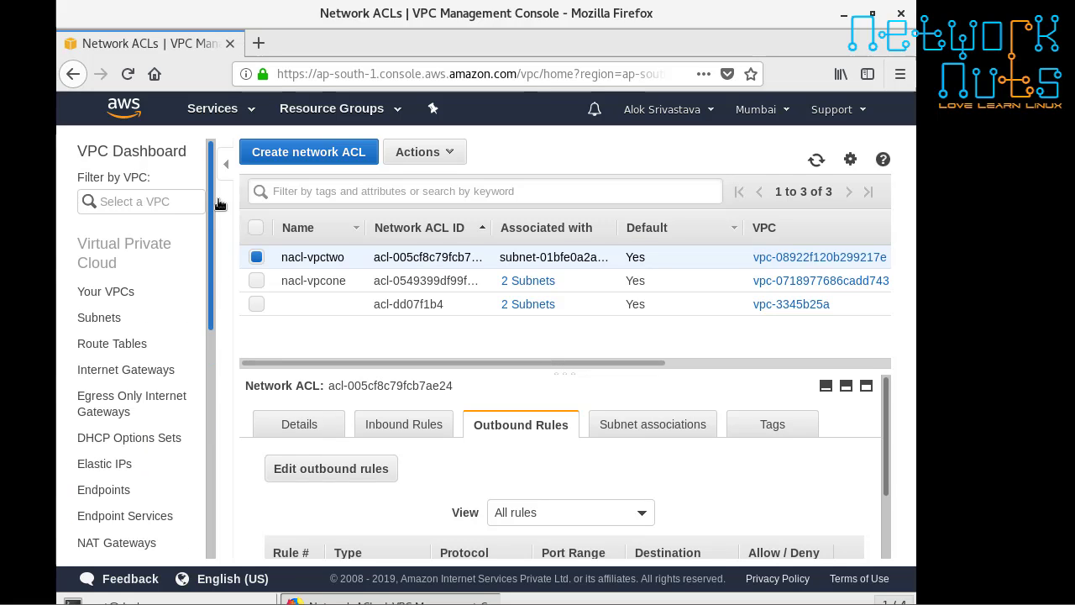
left_click(202, 118)
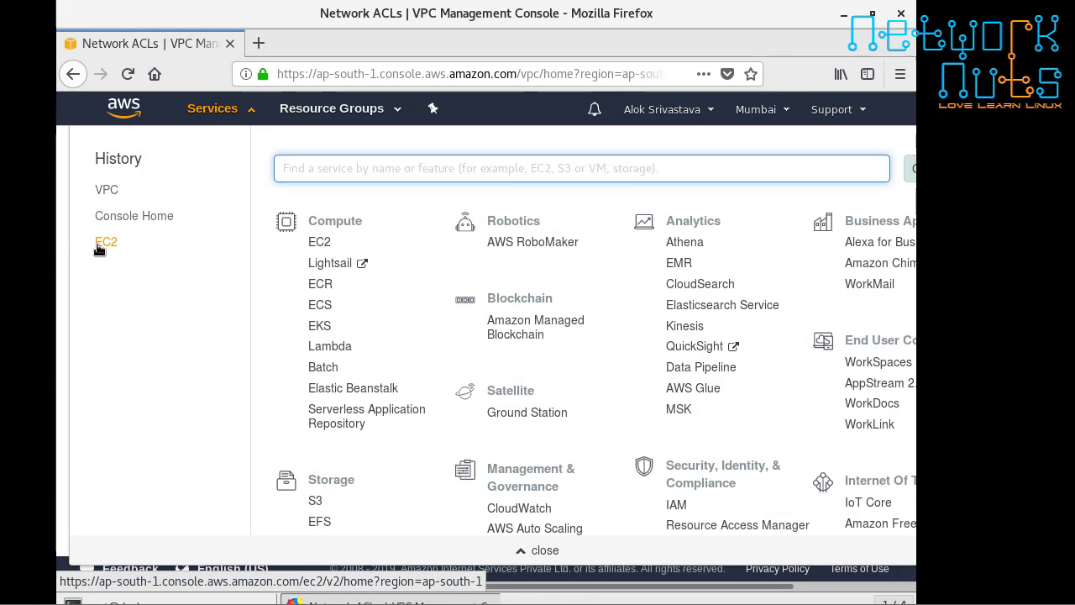
left_click(99, 245)
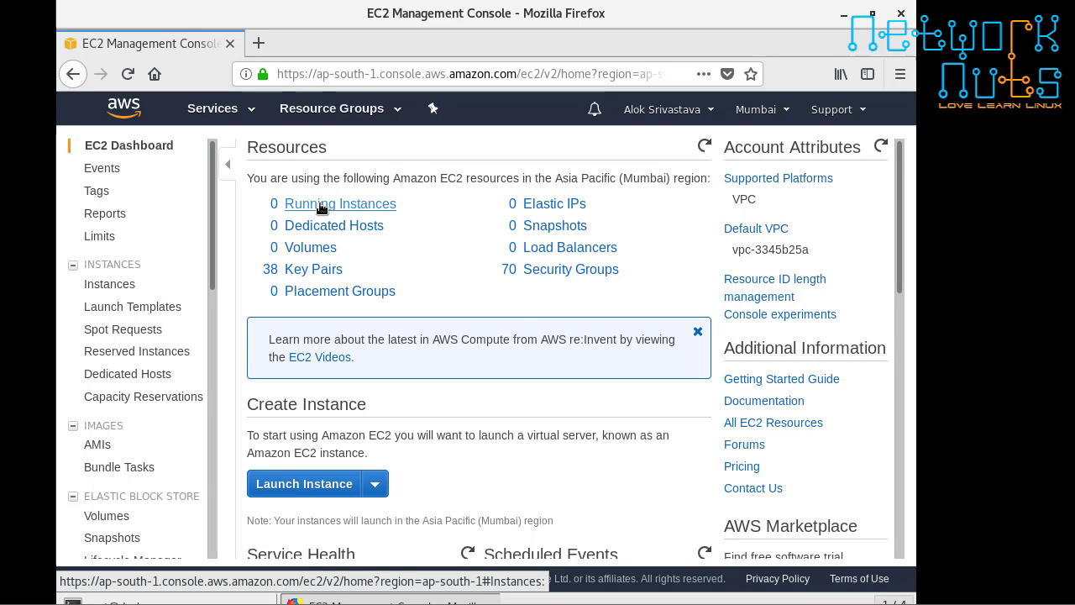
Switch to the terminal, leave the root shell with exit and clear the screen.
left_click(216, 599)
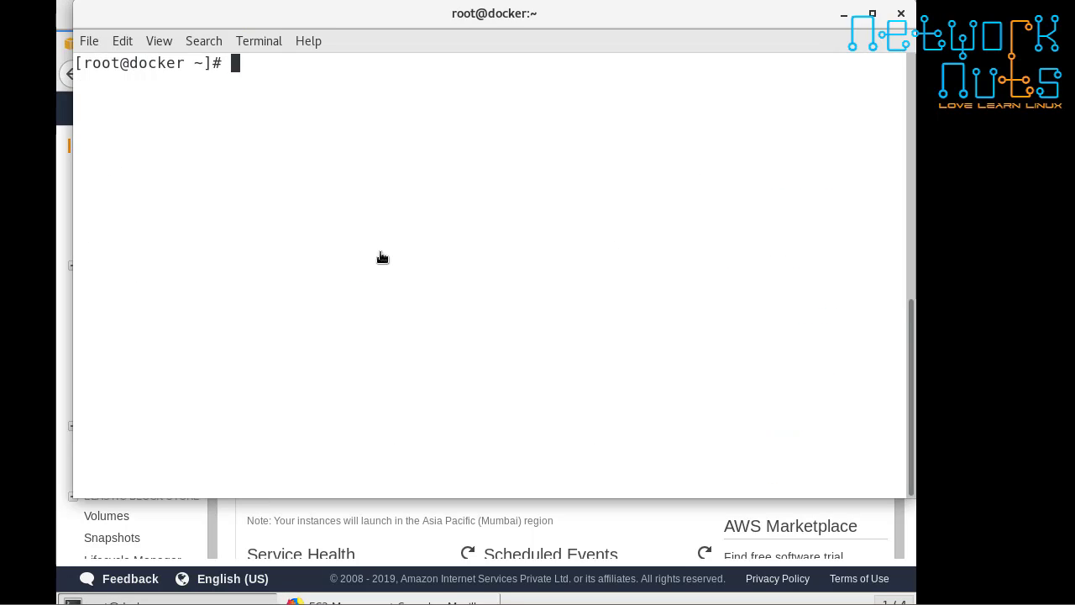
type("exit")
key("Return")
type("co")
key("BackSpace")
key("BackSpace")
key("ctrl+l")
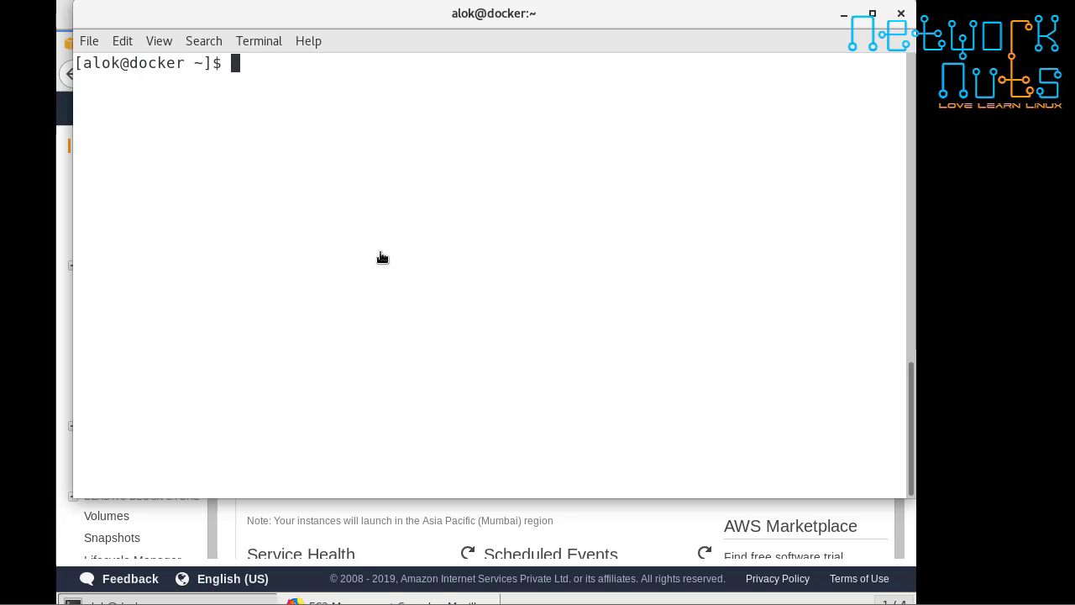
Change to the Downloads directory and list its files with ll.
type("c")
key("BackSpace")
type("d Down")
key("Tab")
key("Return")
type("ll")
key("Return")
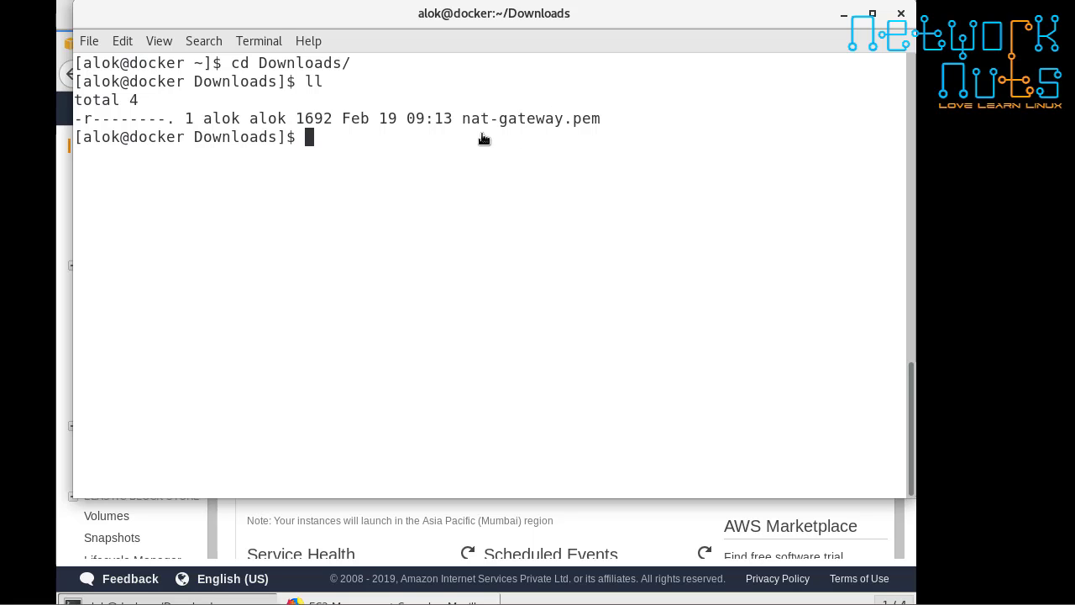
Switch back to the EC2 console in Firefox and start launching an instance with the Amazon Linux 2 AMI and the t2.micro type.
left_click(396, 539)
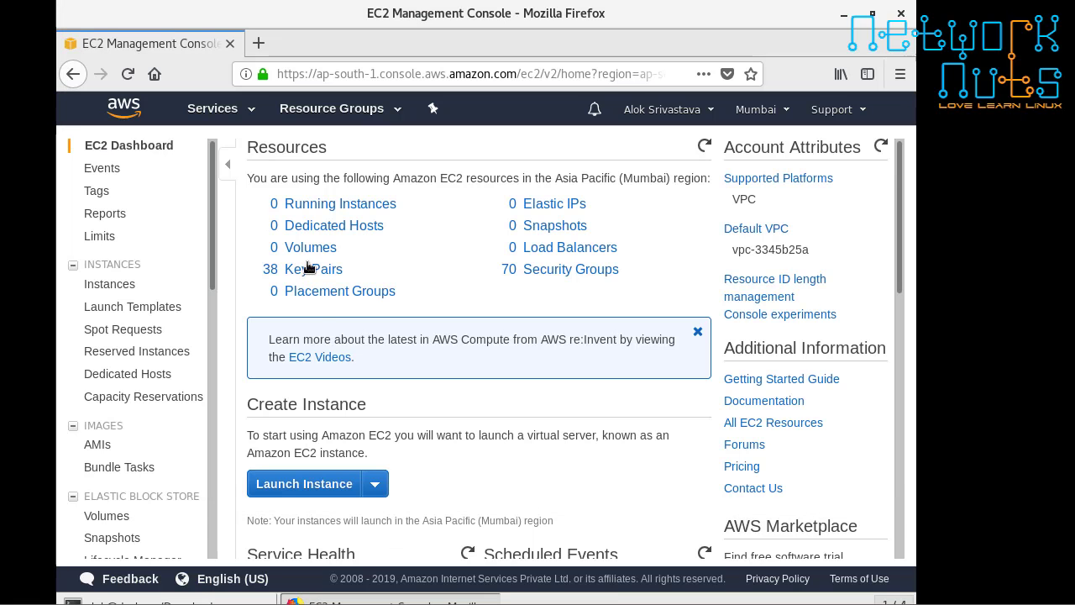
left_click(291, 487)
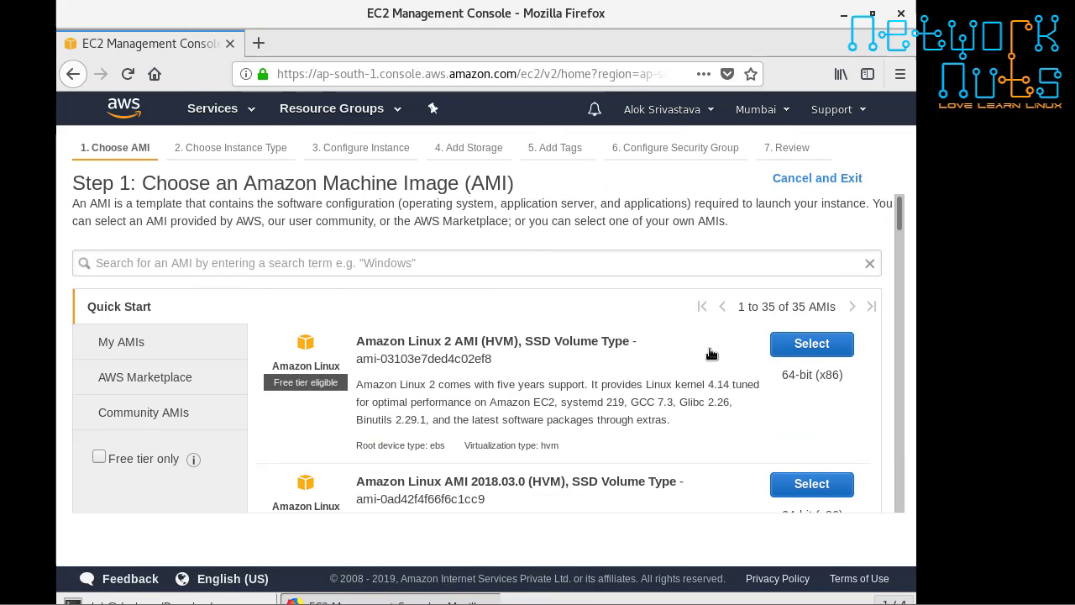
left_click(811, 344)
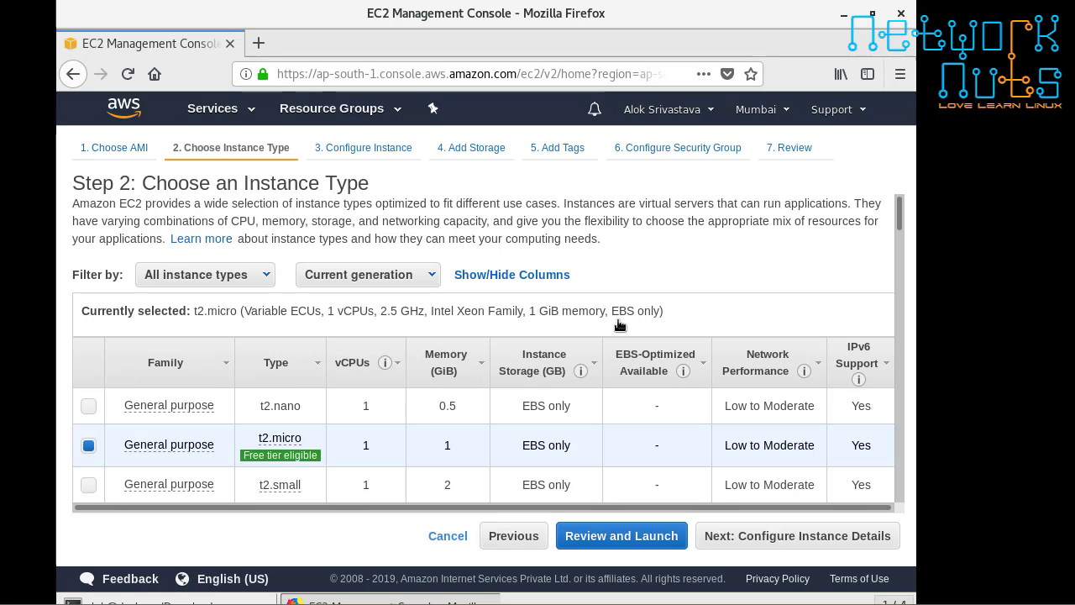
left_click(832, 536)
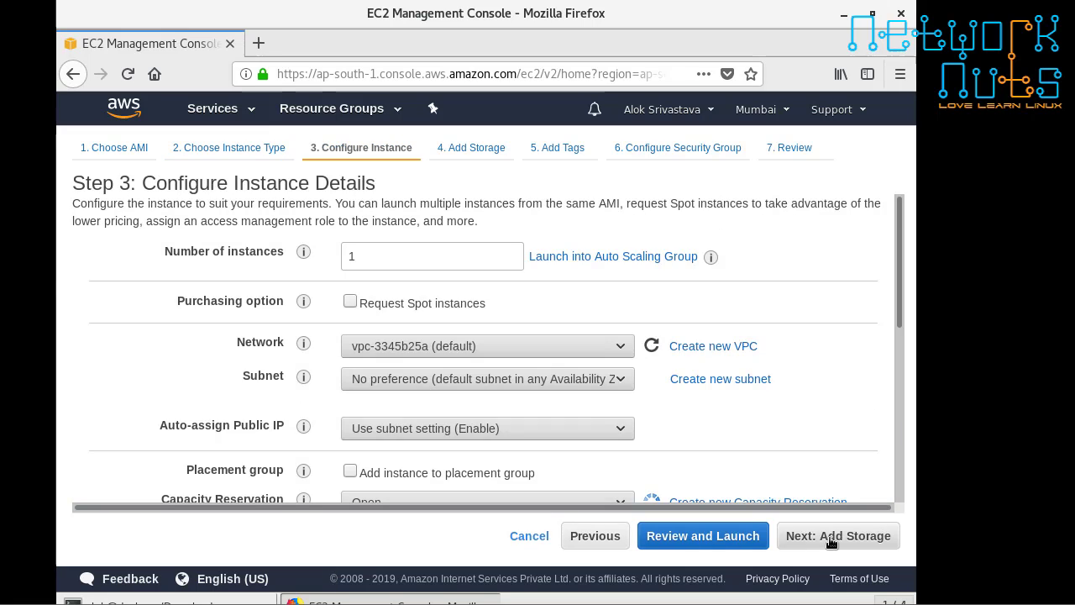
Set the instance's network to vpctwo, keep the default storage and tags, and proceed to the security group configuration.
left_click(569, 345)
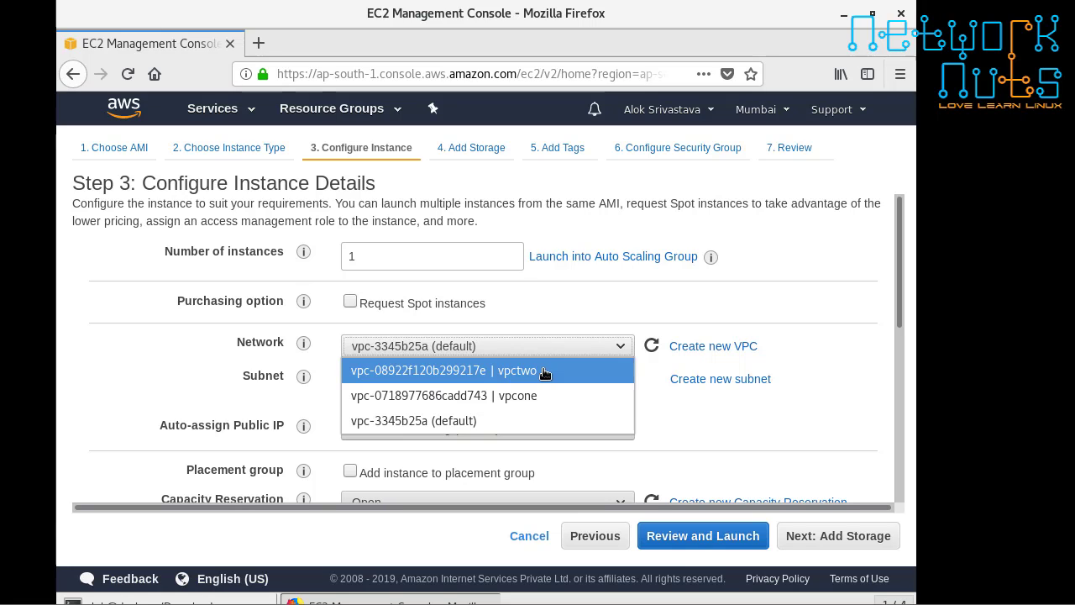
left_click(543, 371)
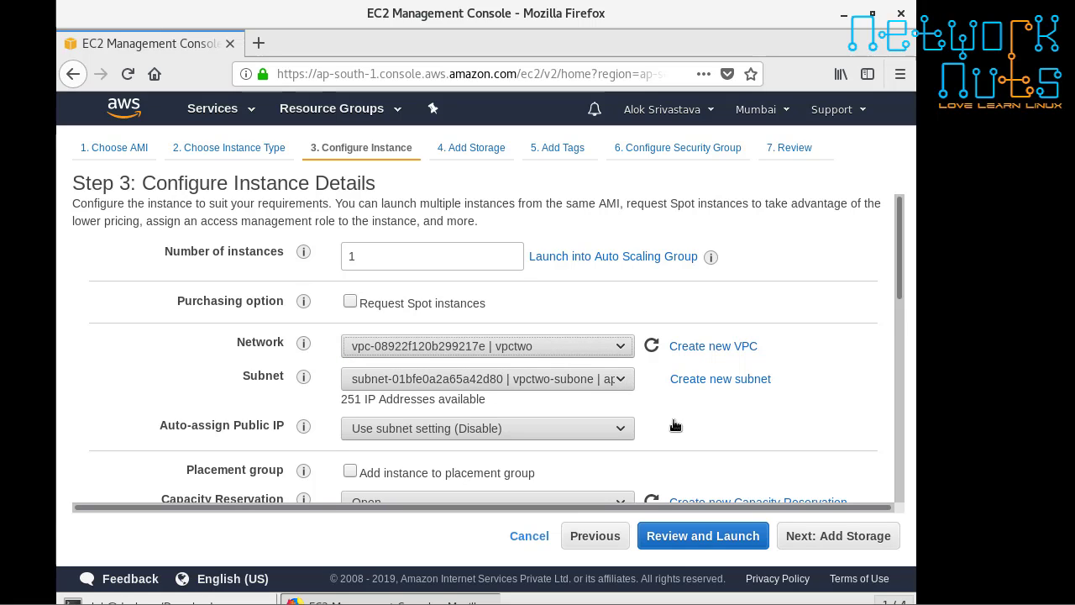
scroll(702, 427, "down", 2)
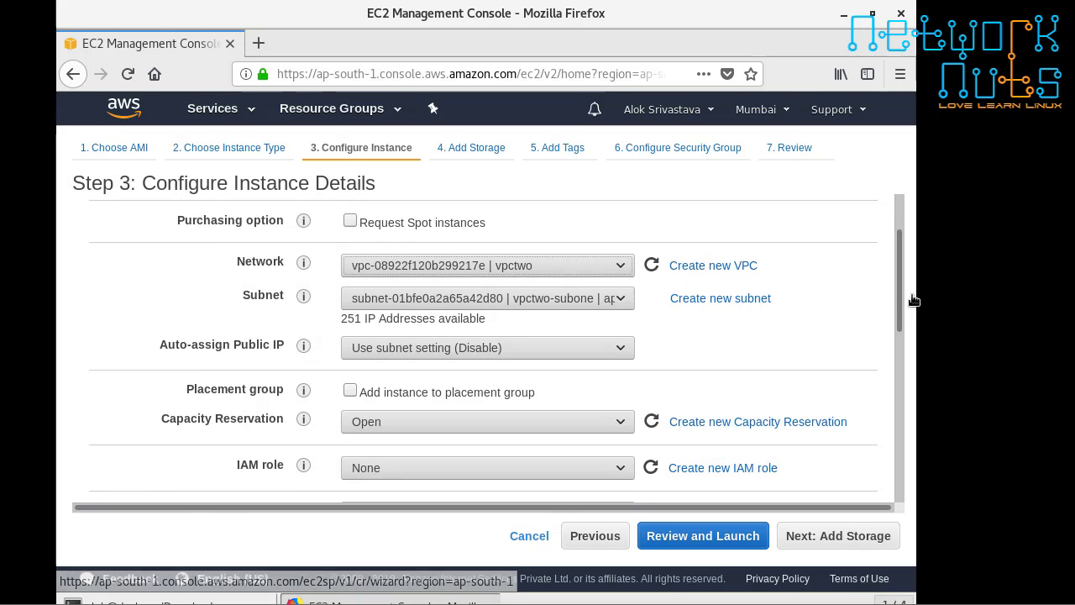
scroll(901, 319, "down", 1)
left_click_drag(902, 333, 903, 468)
left_click(845, 542)
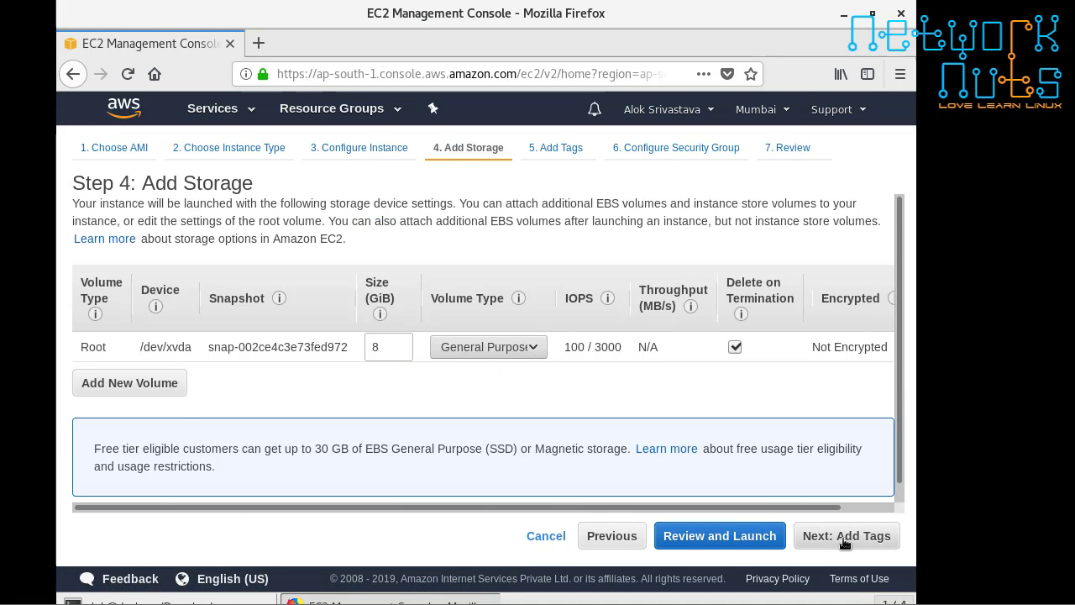
left_click(845, 537)
left_click(845, 542)
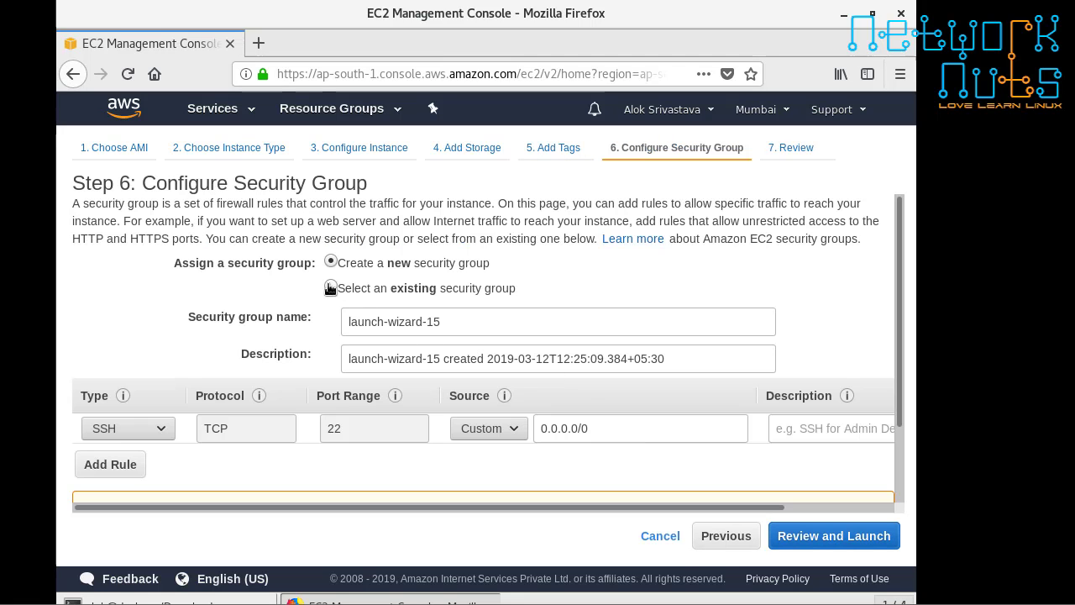
Name the new security group "allowing ssh and http in vpctwo".
left_click(468, 321)
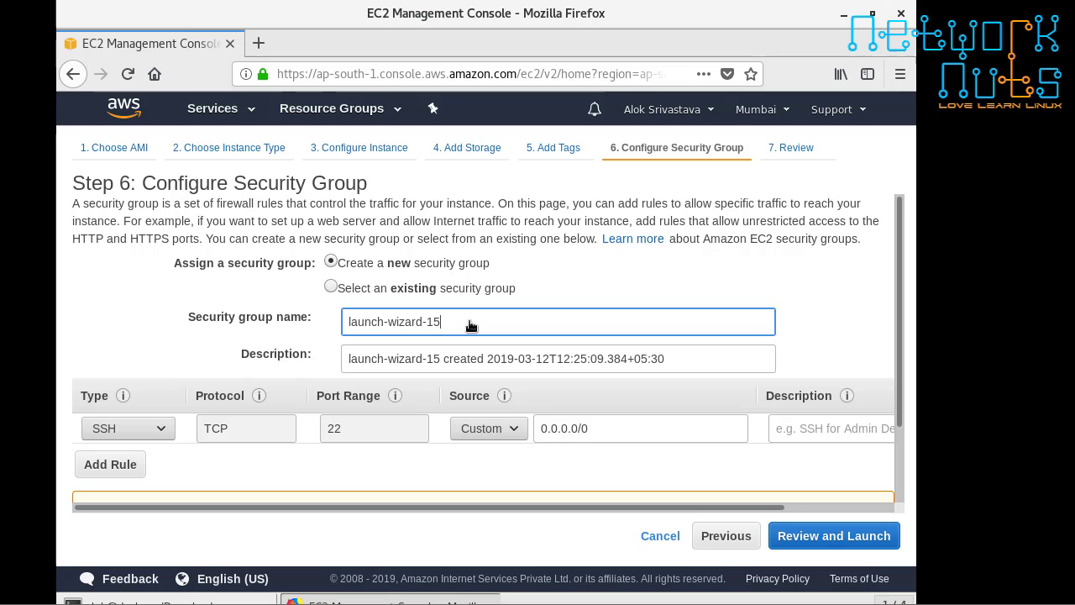
left_click_drag(468, 321, 328, 325)
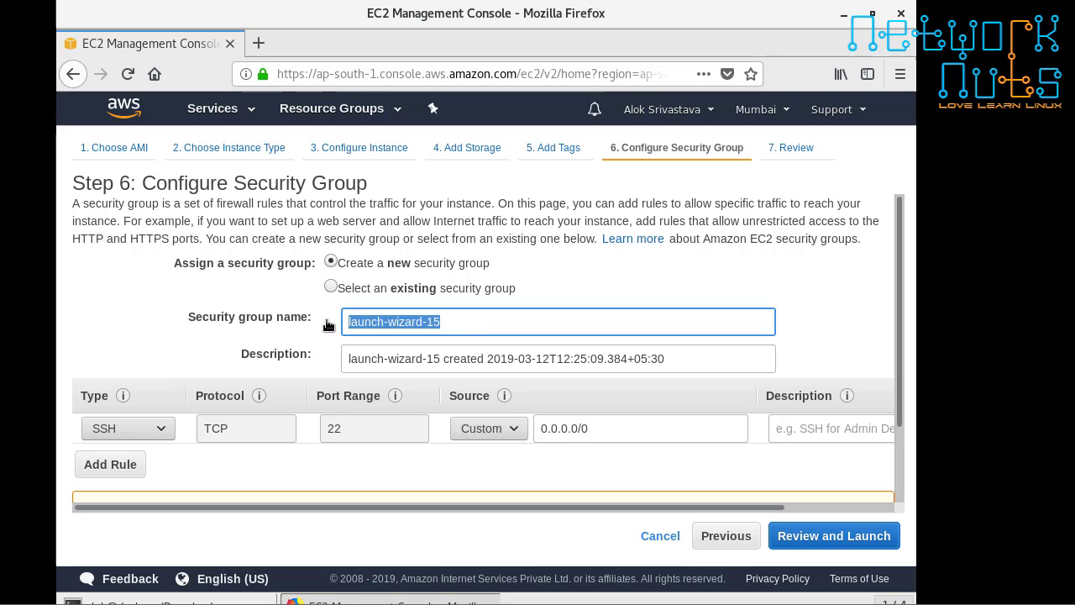
type("allowing ssh ")
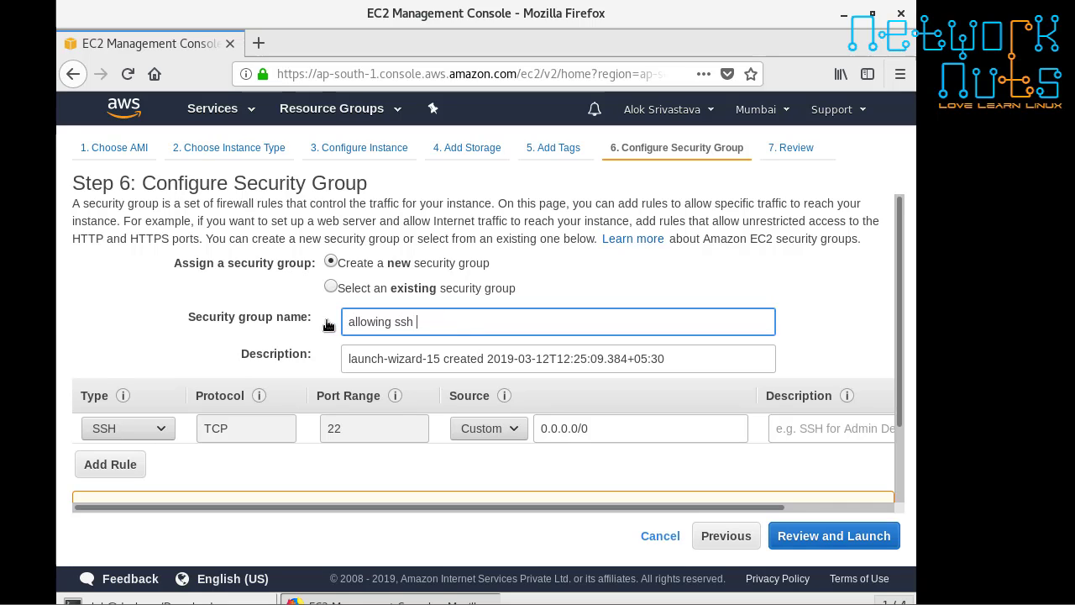
type("and http in vpctwo")
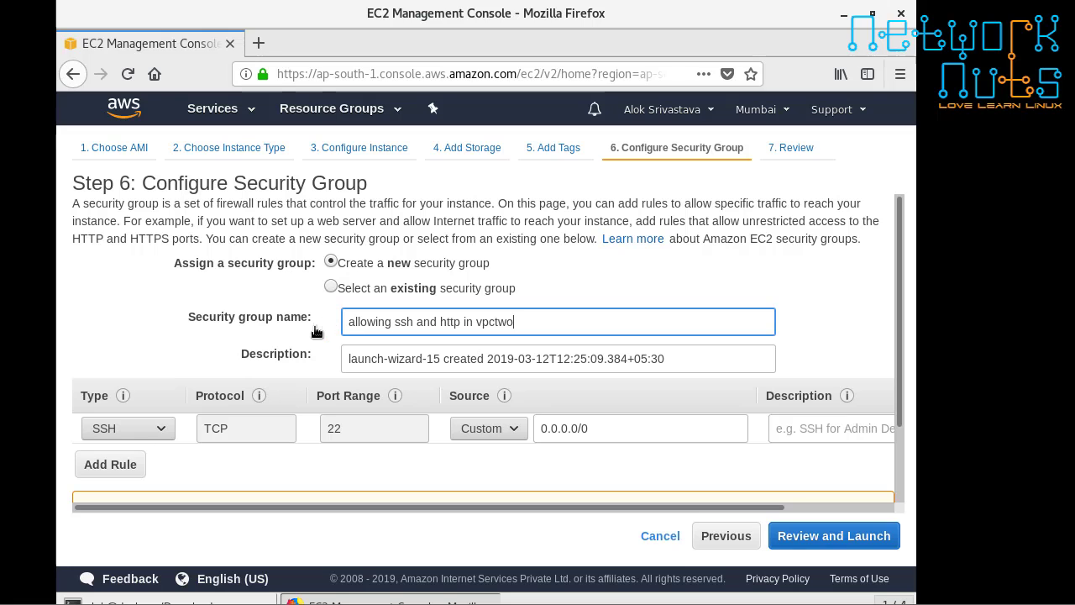
Add an HTTP rule to the new security group and proceed to the launch review.
left_click(118, 464)
left_click(160, 460)
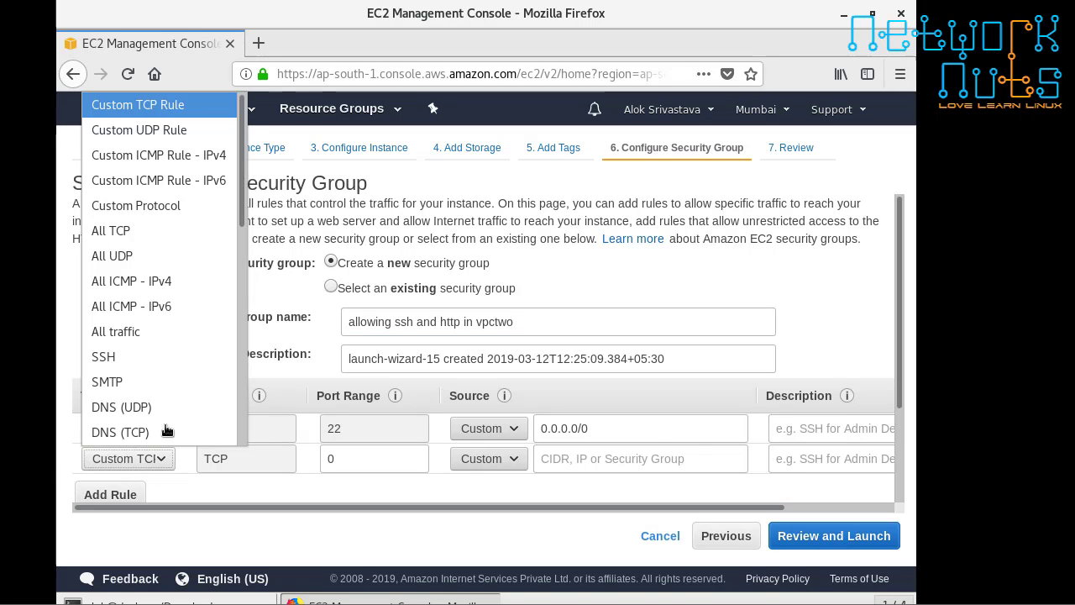
scroll(135, 353, "down", 2)
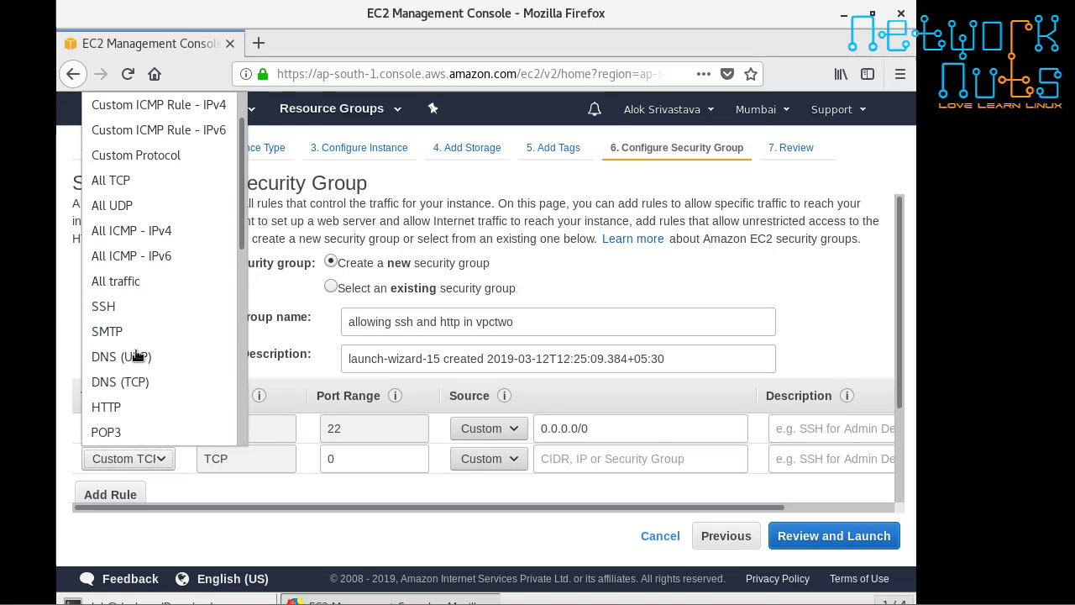
left_click(126, 359)
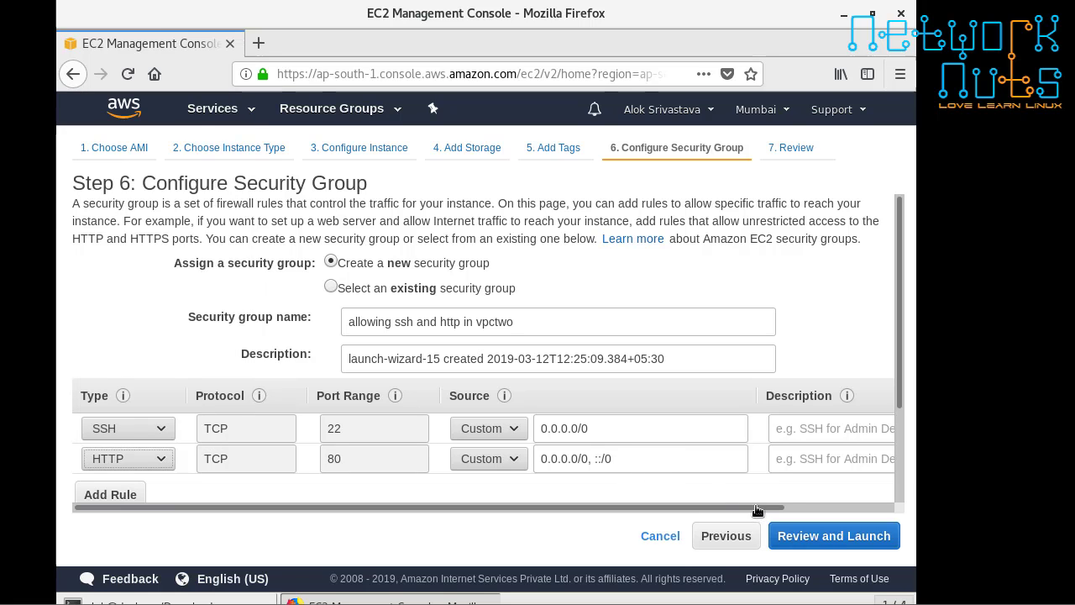
left_click(837, 541)
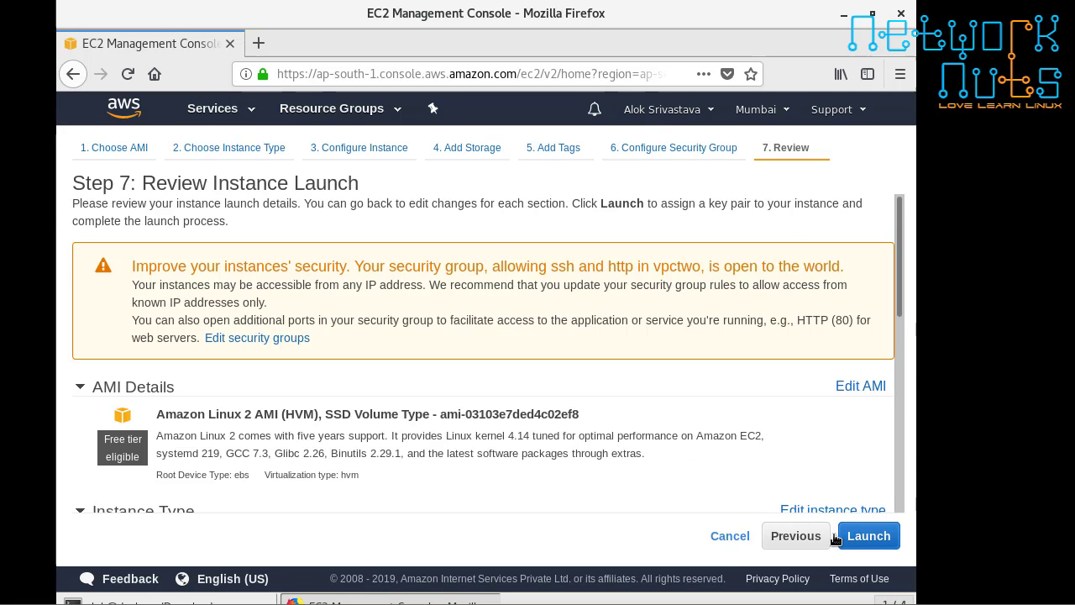
Launch the instance with the existing nat-gateway key pair, acknowledging access to its private key file.
left_click_drag(902, 305, 882, 528)
left_click(878, 541)
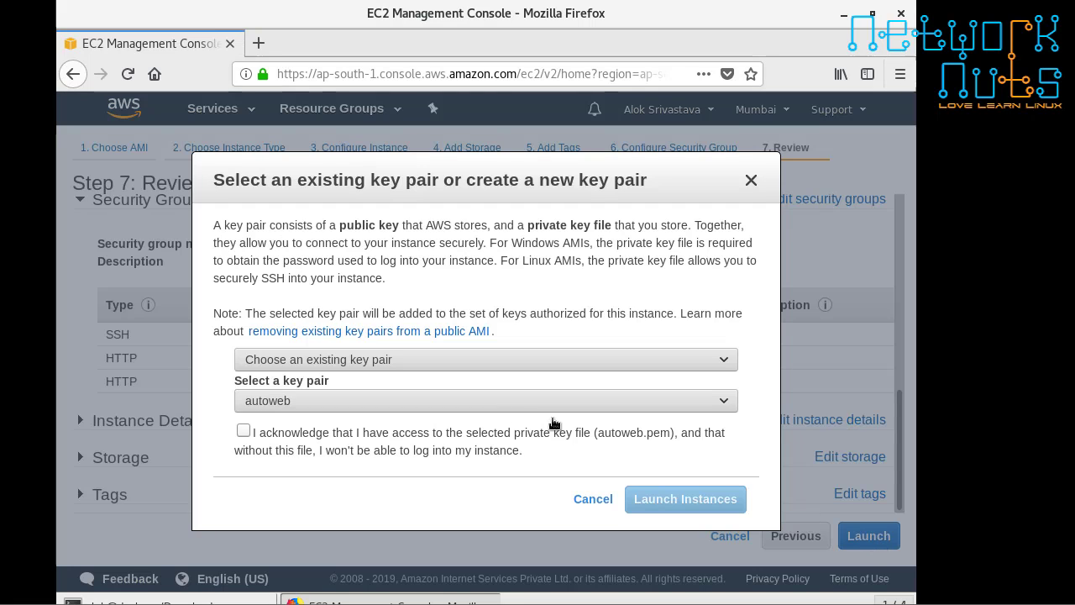
left_click(441, 402)
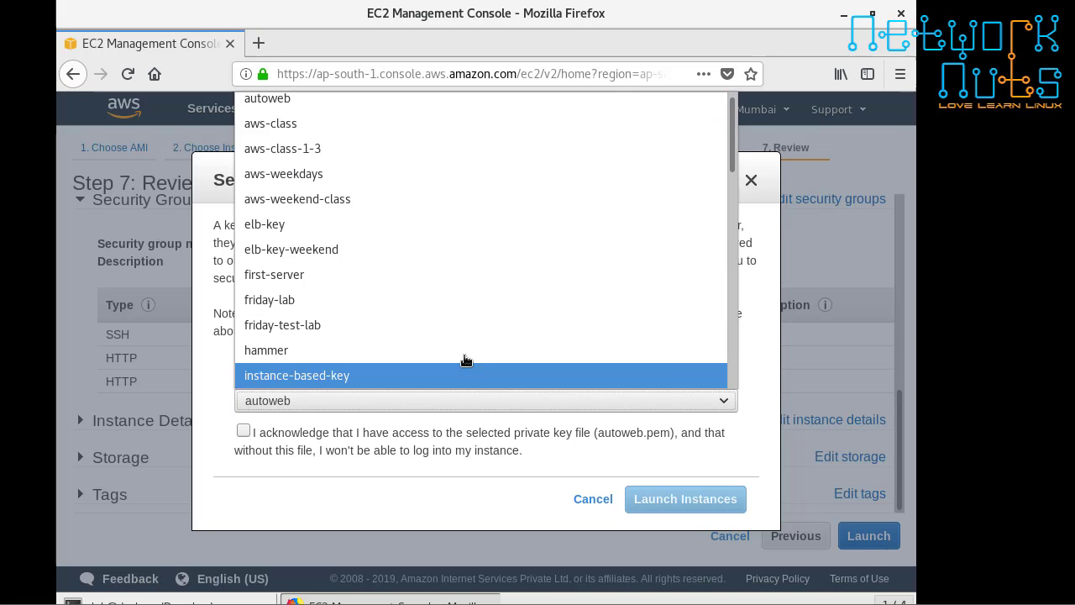
left_click_drag(728, 159, 733, 257)
left_click(435, 283)
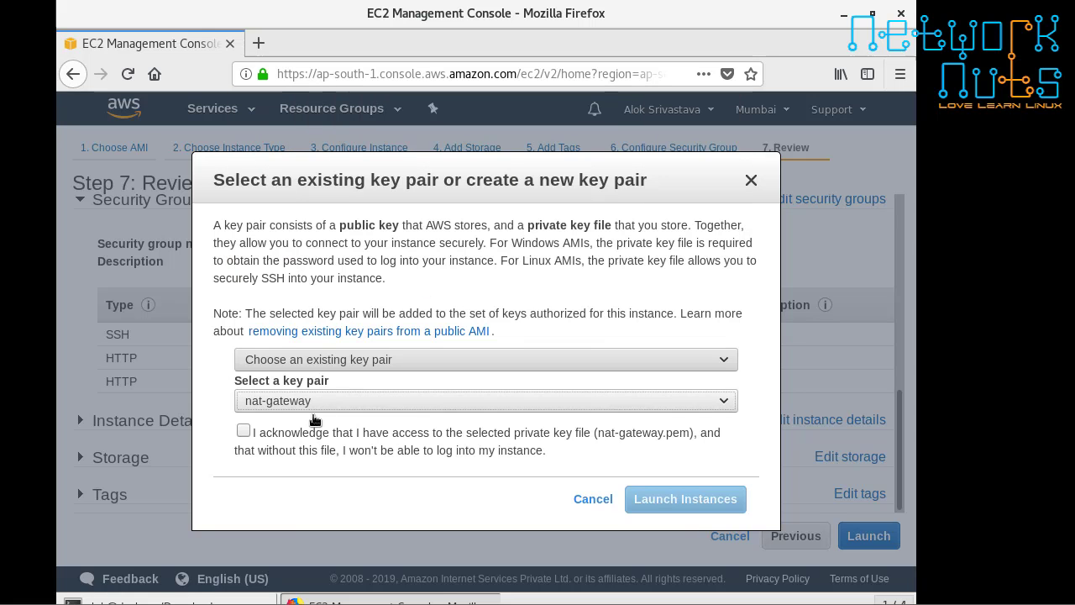
left_click(306, 433)
left_click(639, 500)
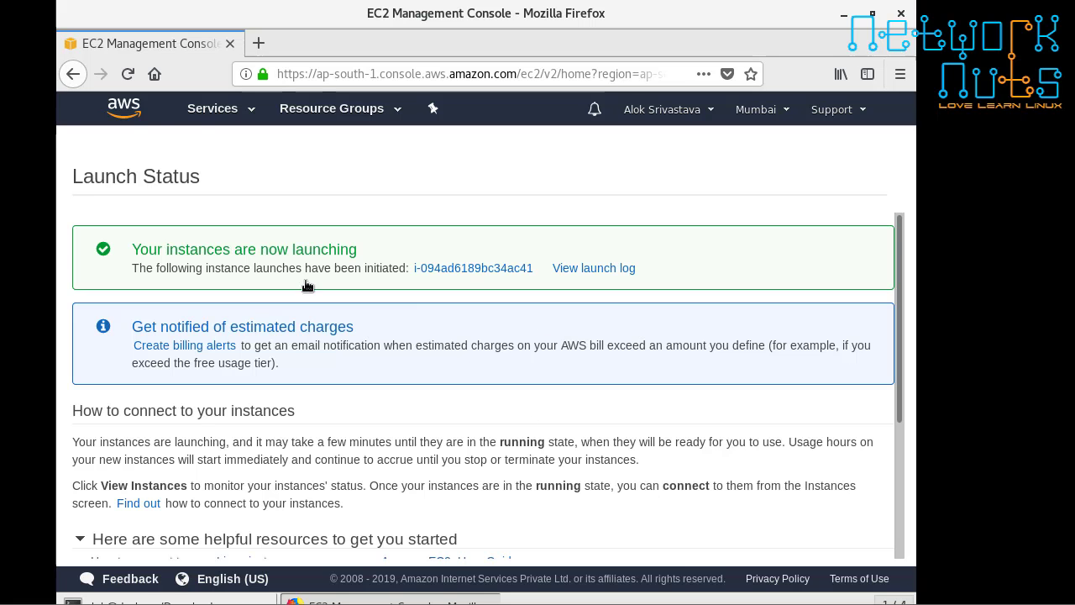
Open the EC2 running instances list and name the new instance server-vpctwo.
left_click(216, 109)
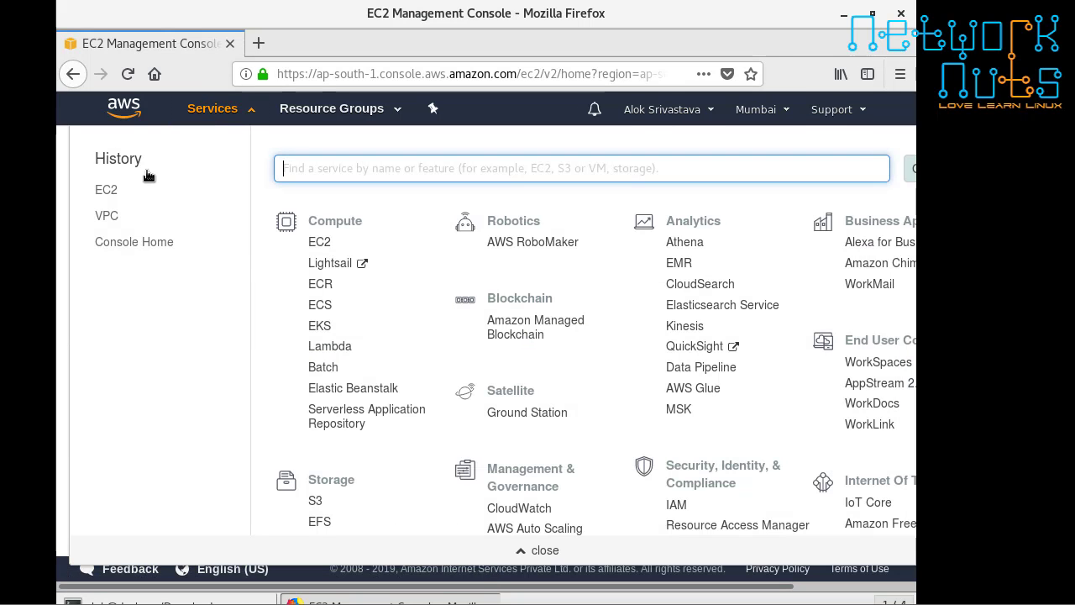
left_click(107, 188)
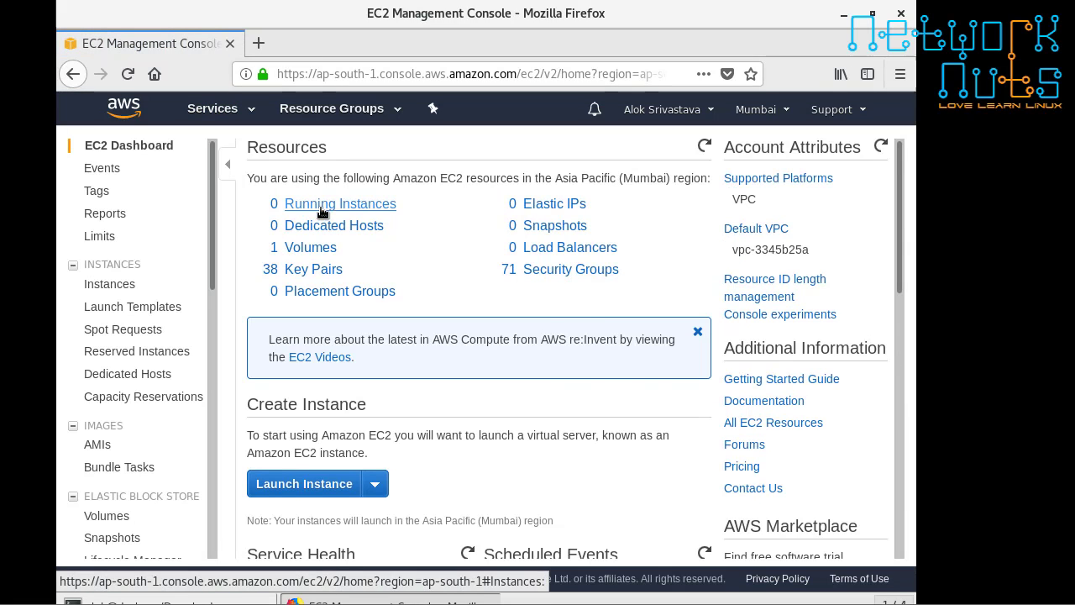
left_click(321, 210)
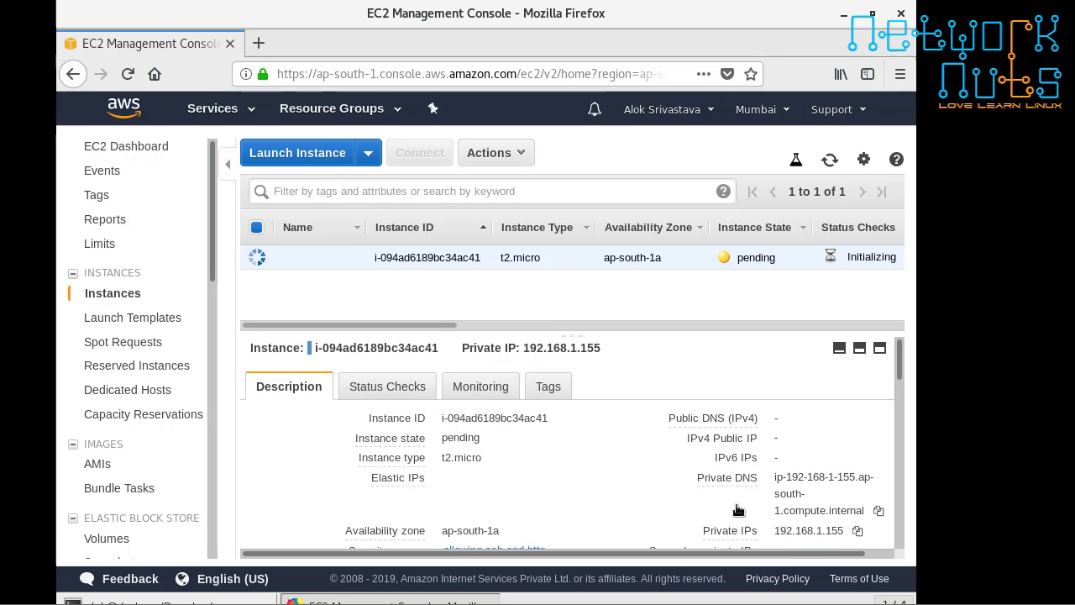
left_click(351, 258)
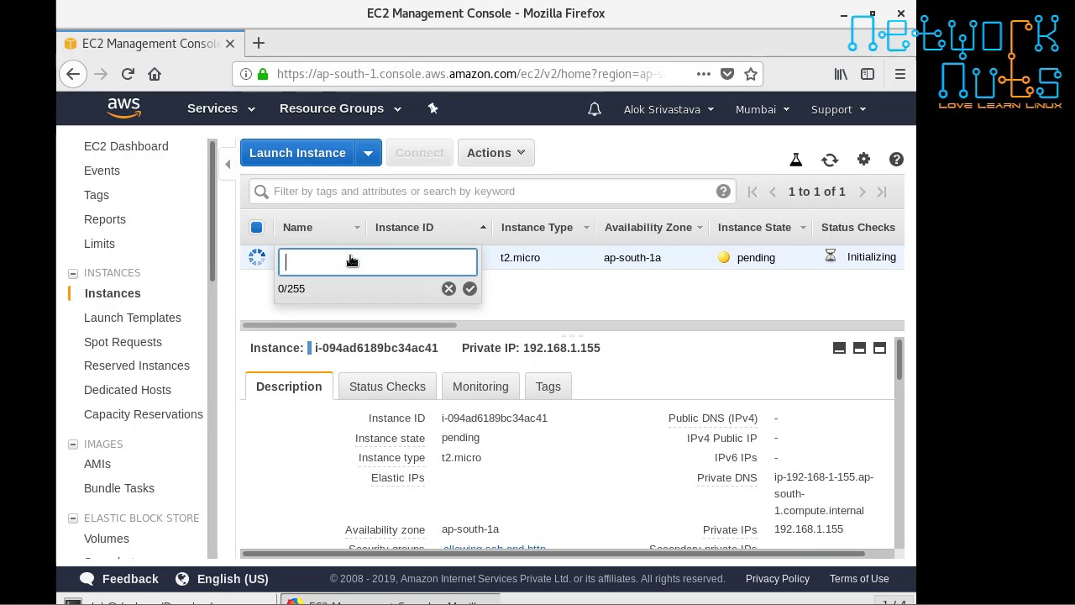
type("server-vpct")
left_click(470, 288)
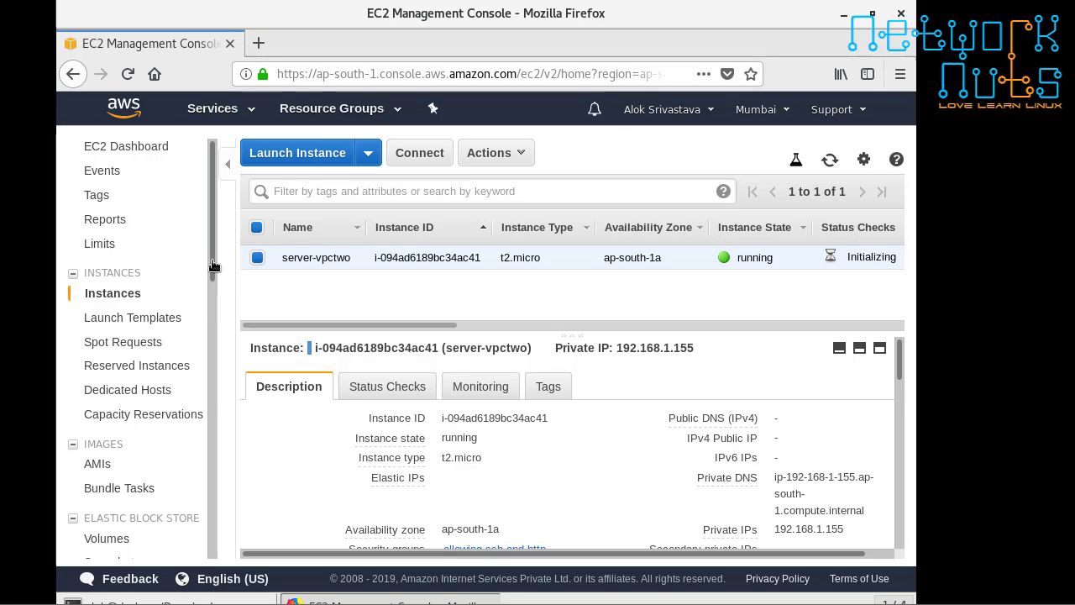
Allocate a new Elastic IP address and return to the address list.
scroll(151, 378, "down", 3)
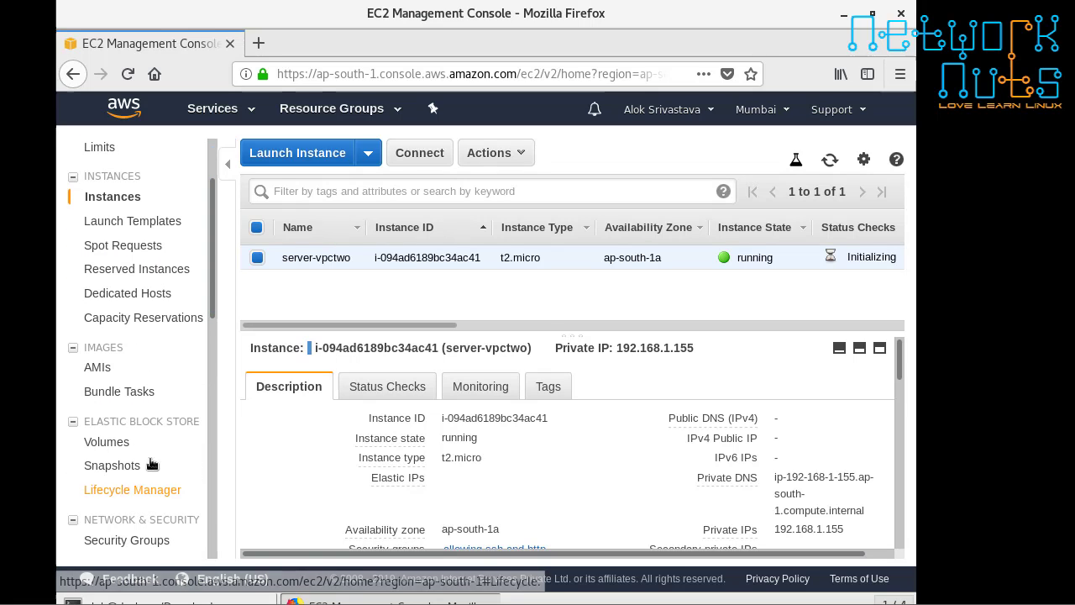
left_click_drag(215, 293, 214, 349)
left_click(116, 412)
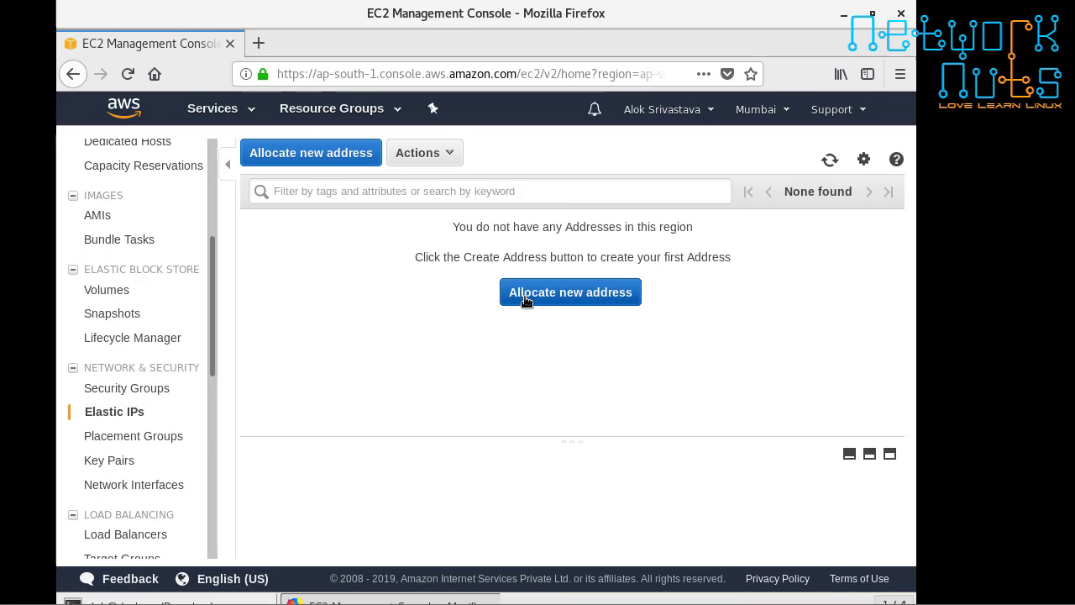
left_click(525, 298)
left_click(865, 326)
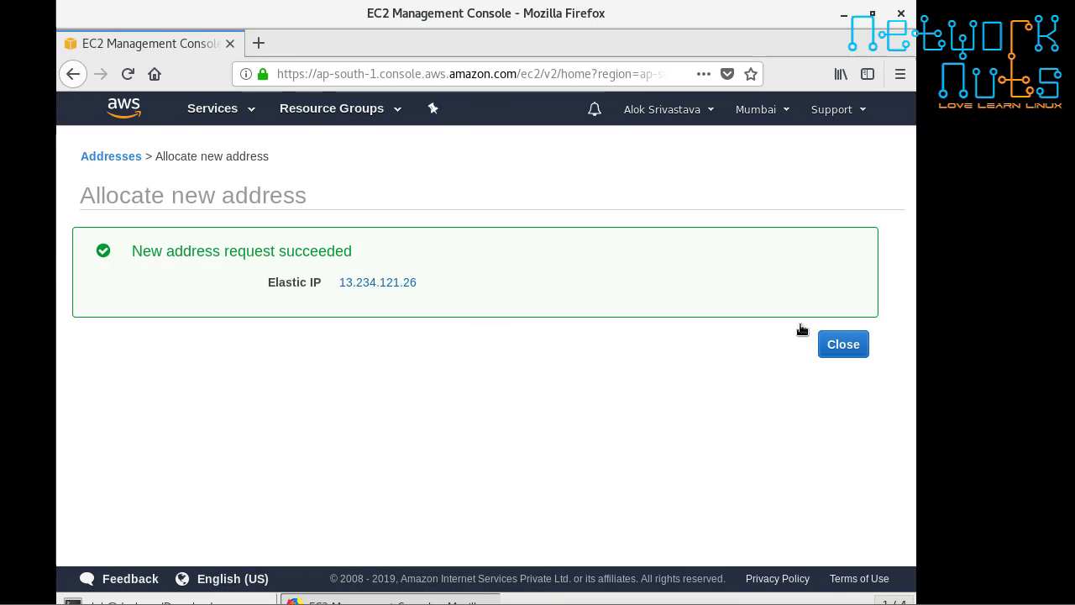
left_click(843, 344)
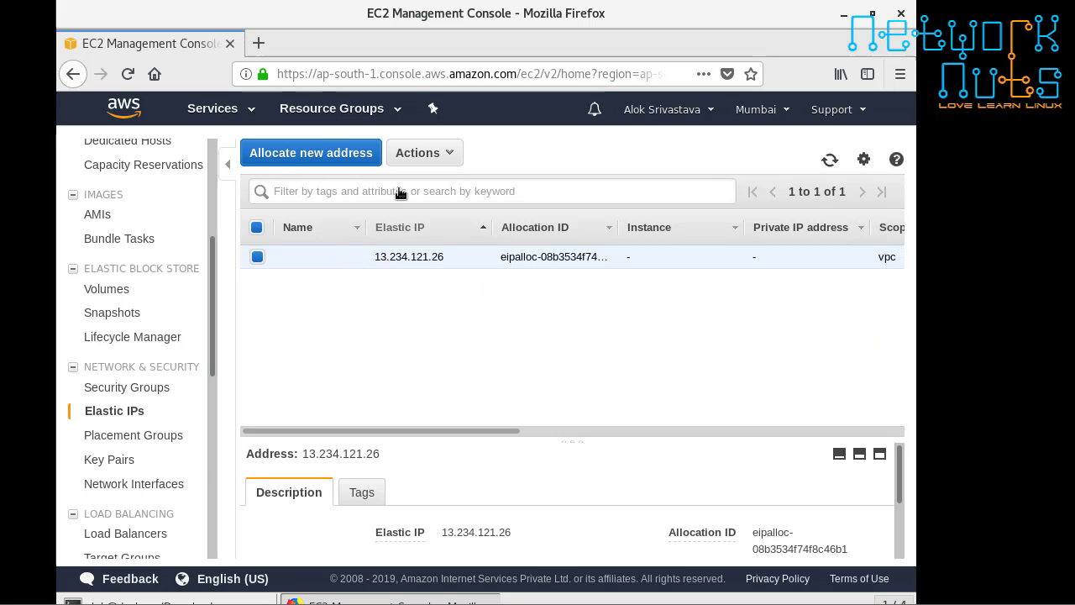
Associate the Elastic IP with the server-vpctwo instance and its private IP 192.168.1.155, returning to the address list.
left_click(445, 153)
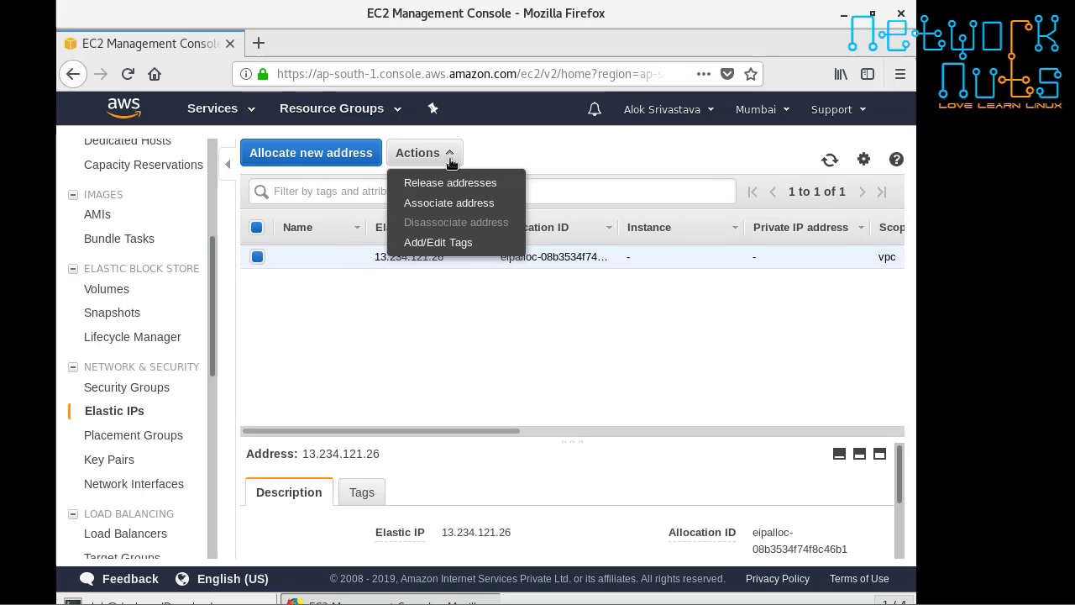
left_click(445, 203)
left_click(394, 333)
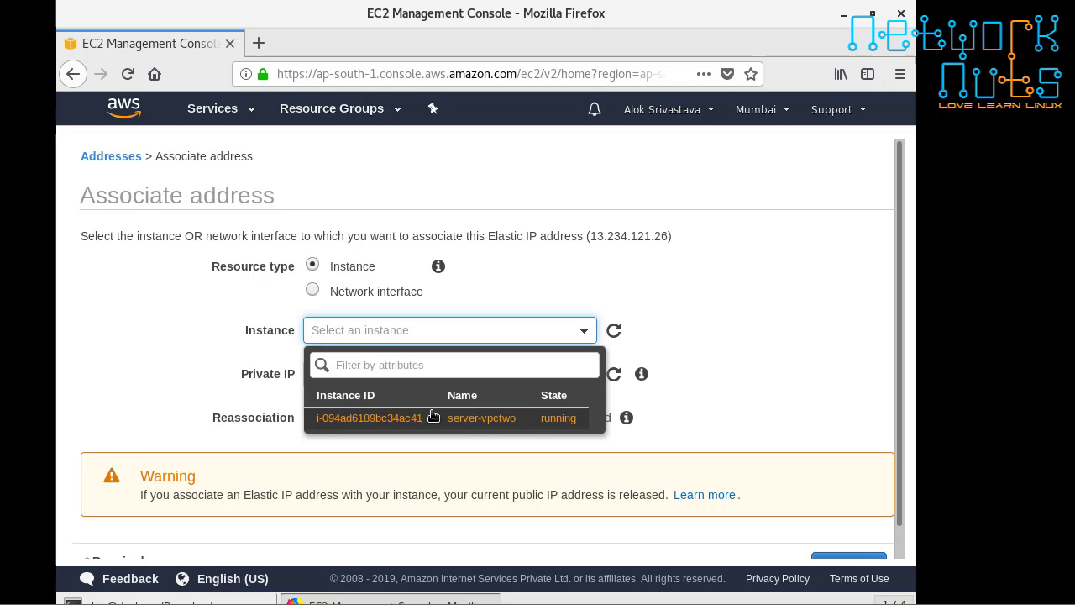
left_click(486, 424)
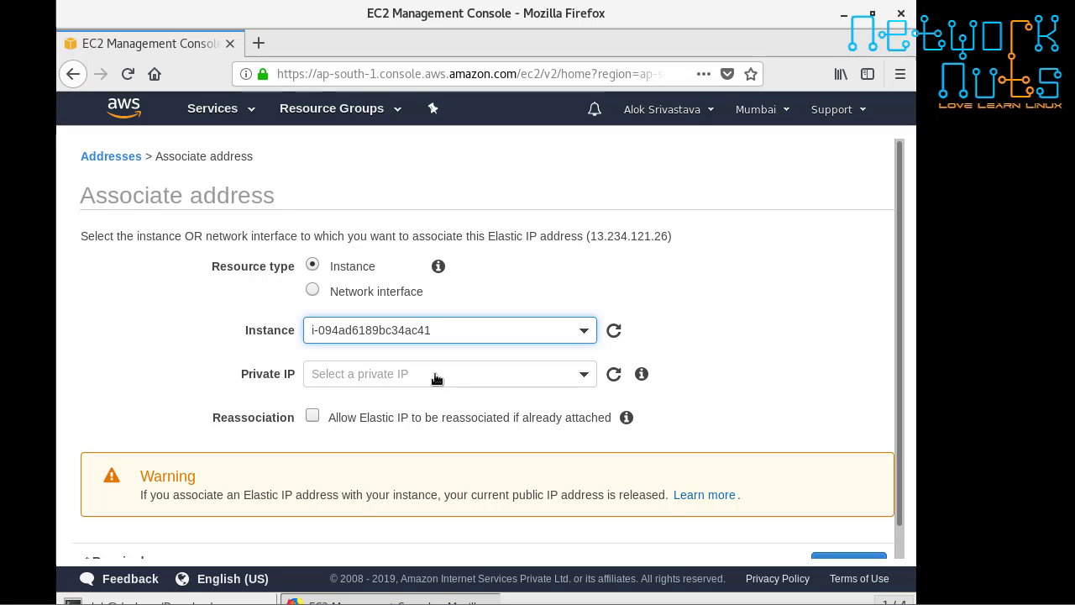
left_click(583, 376)
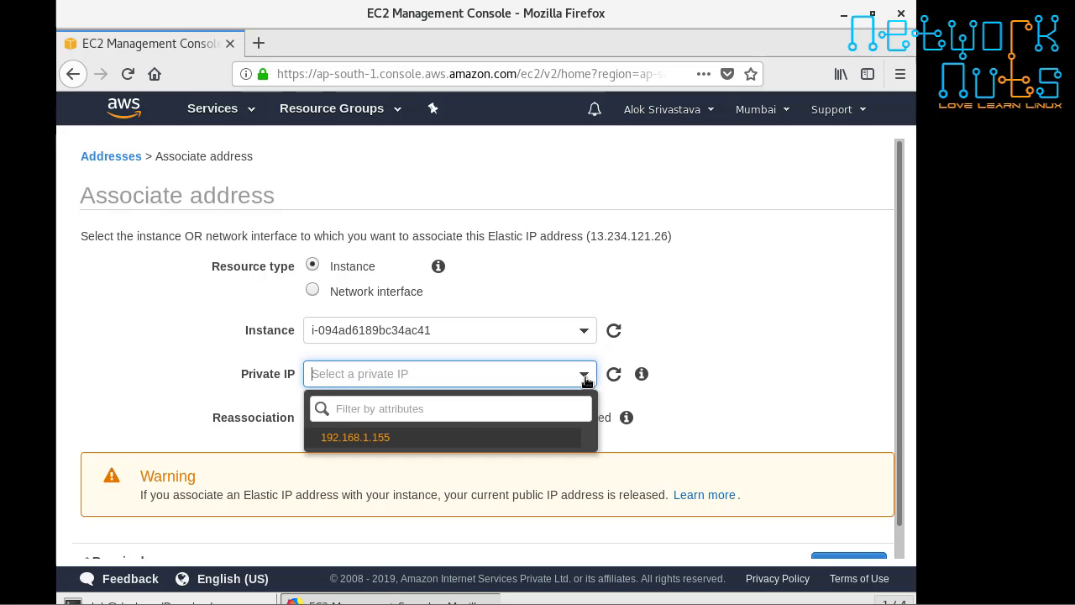
left_click(456, 438)
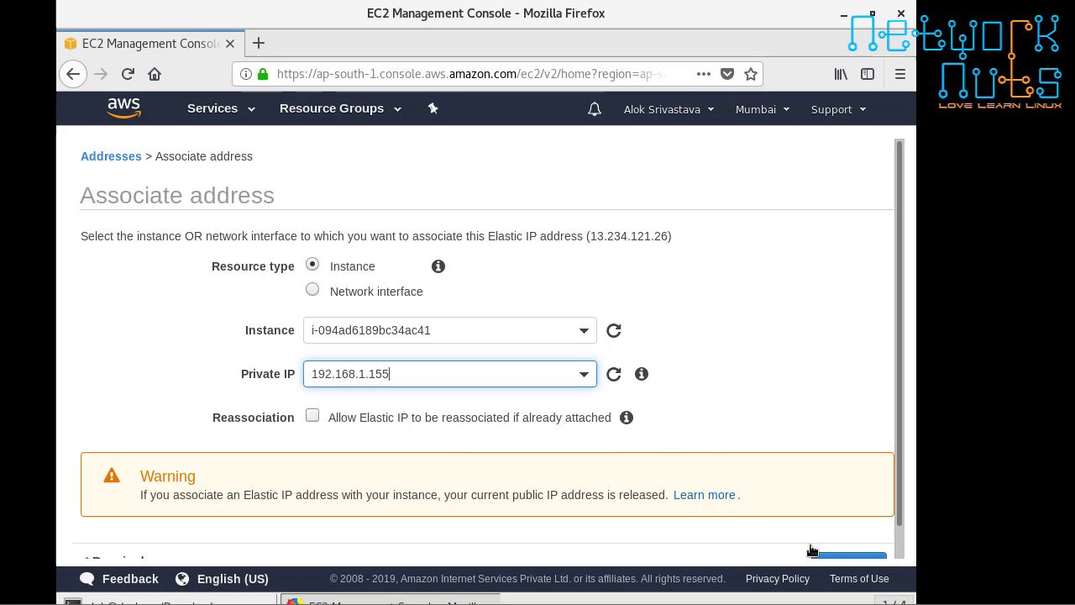
scroll(902, 468, "down", 1)
left_click(857, 540)
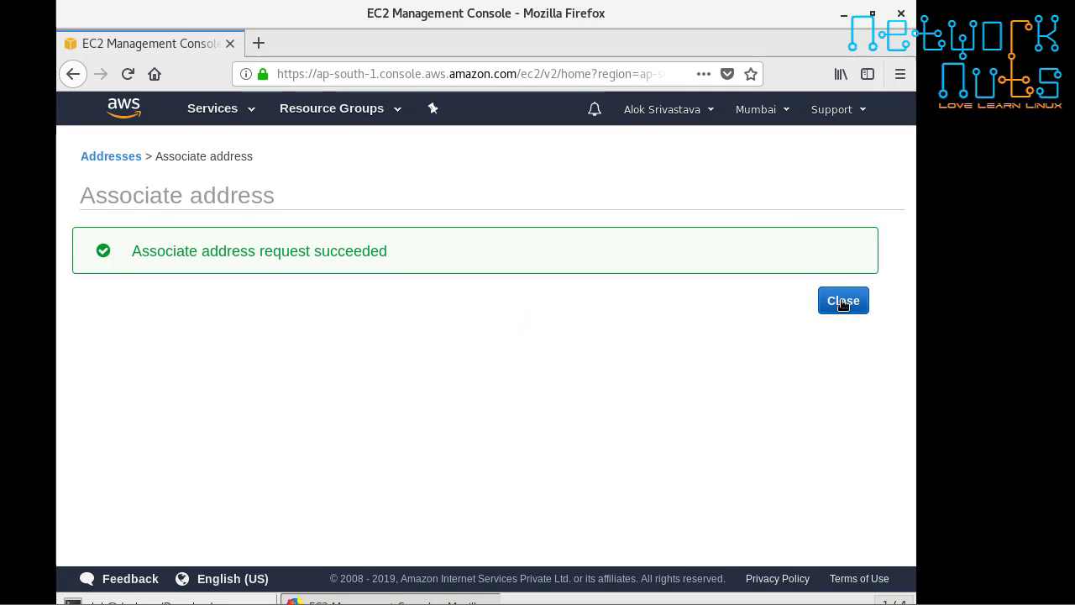
left_click(843, 302)
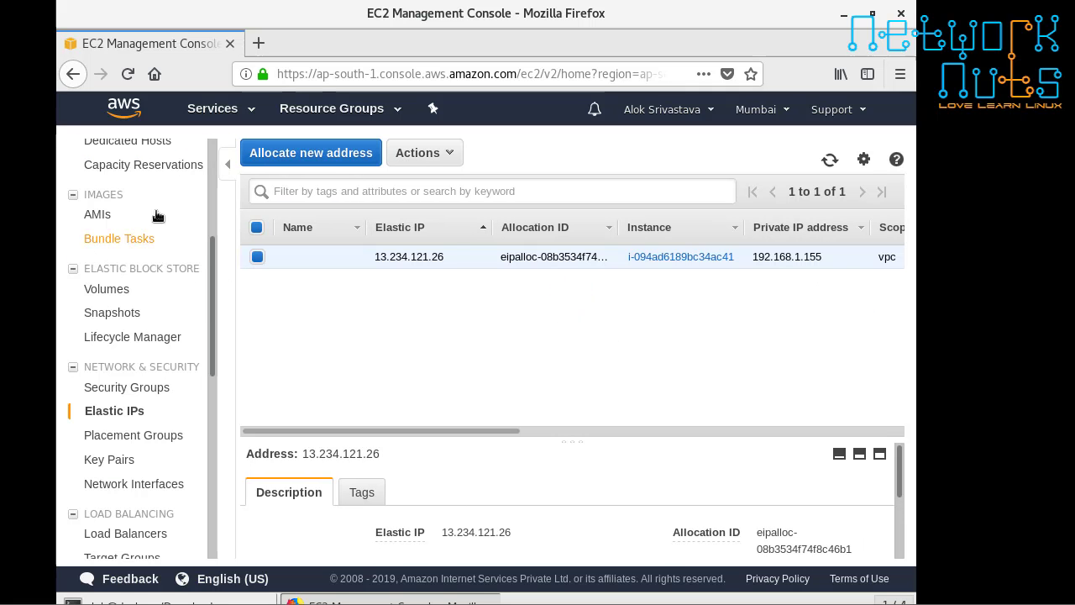
From the instances list, begin launching another instance with the Amazon Linux 2 AMI (HVM) and the t2.micro type.
left_click_drag(214, 311, 168, 163)
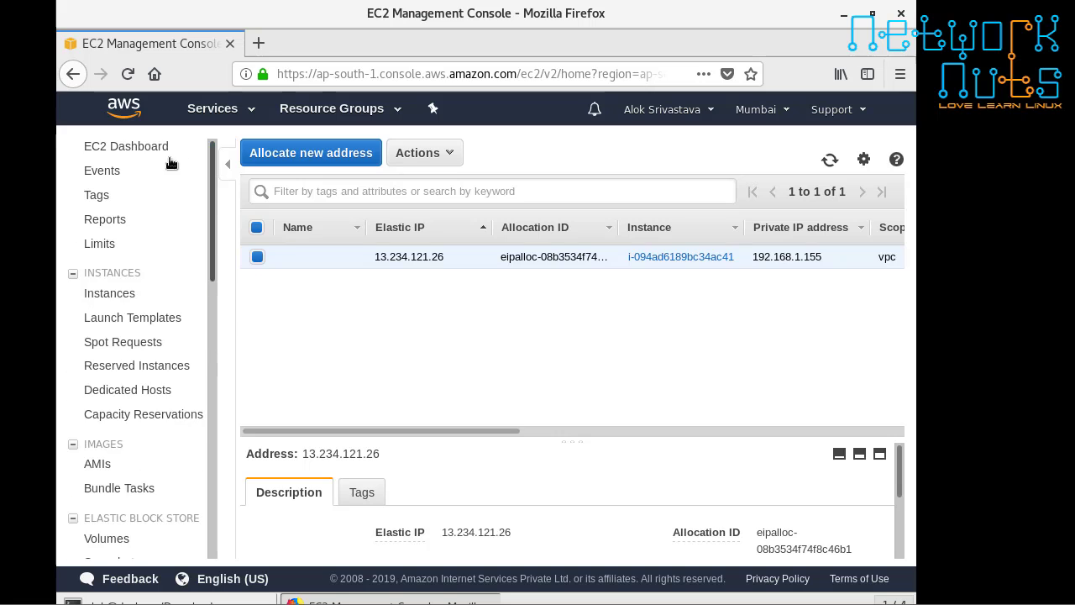
left_click(111, 290)
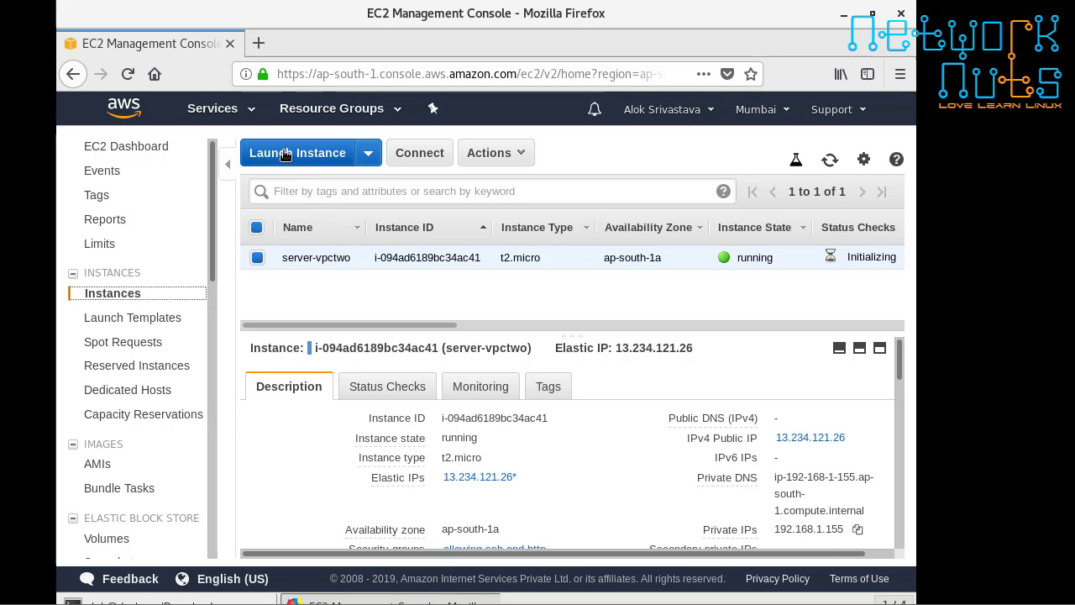
left_click(308, 152)
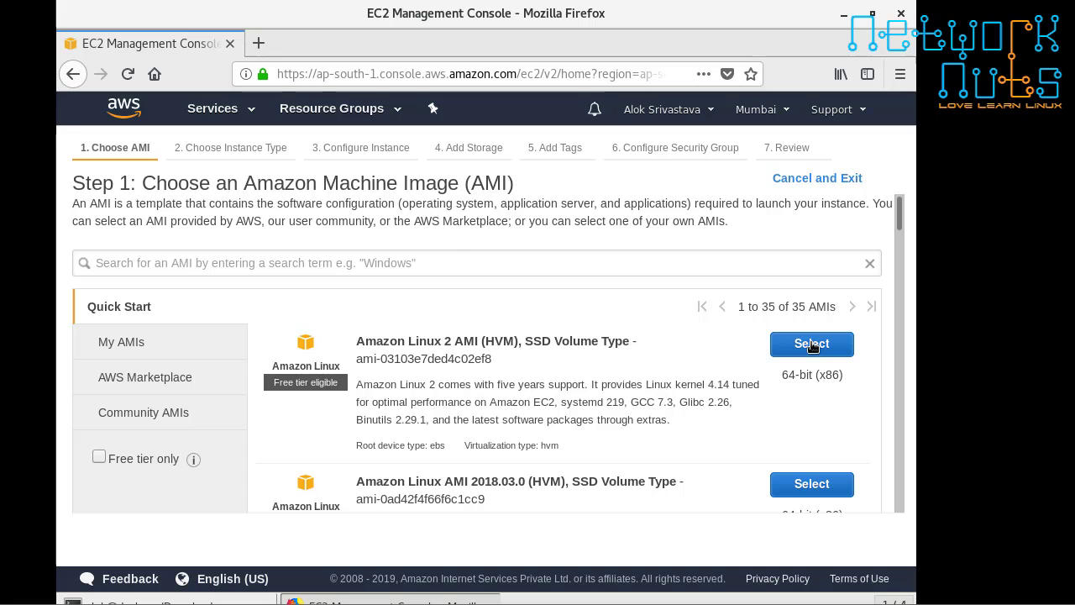
left_click(813, 344)
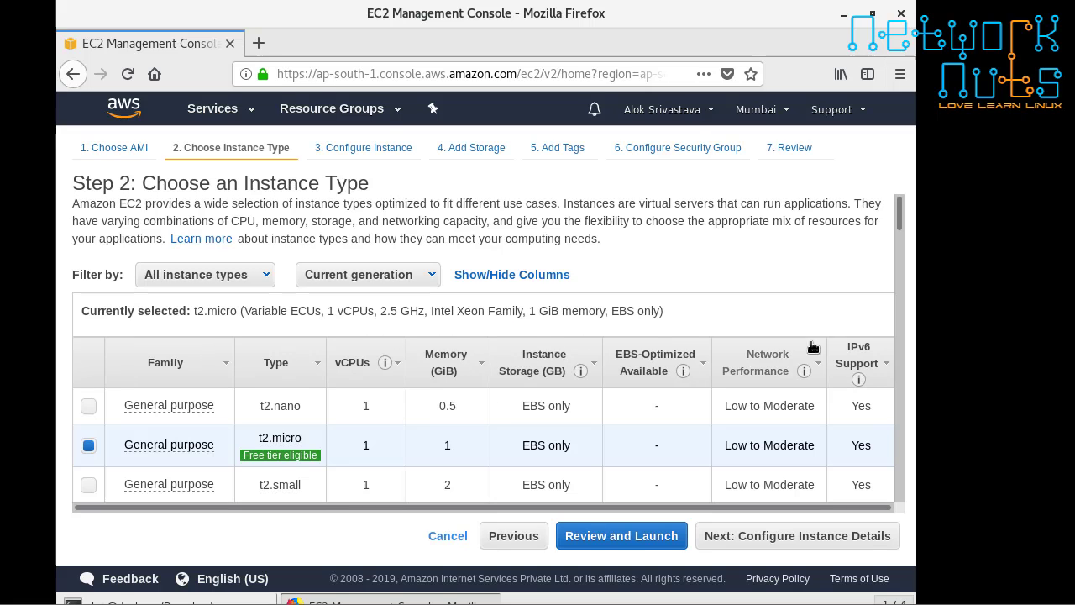
left_click(828, 541)
Place the instance in the vpcone network with its vpcone-public subnet and proceed with default storage and no tags to the security group configuration.
left_click(496, 349)
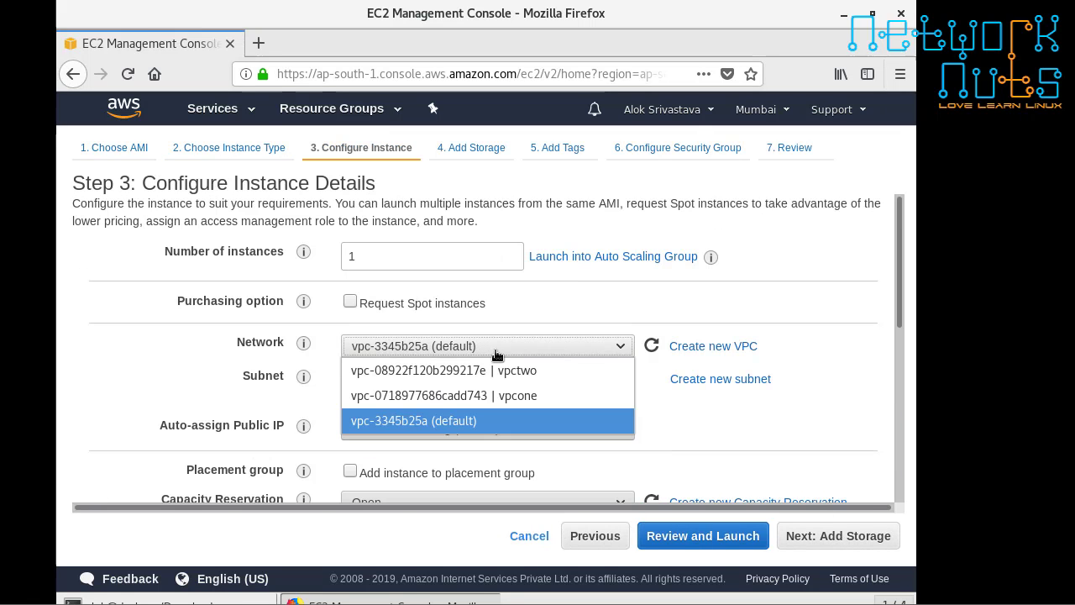
left_click(476, 396)
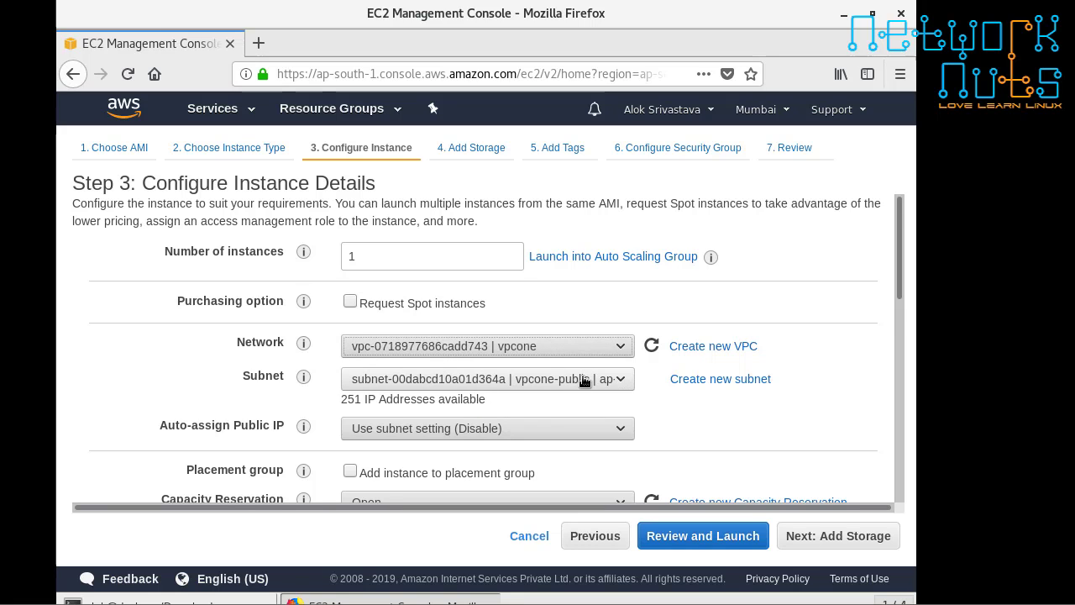
left_click(853, 538)
left_click(853, 538)
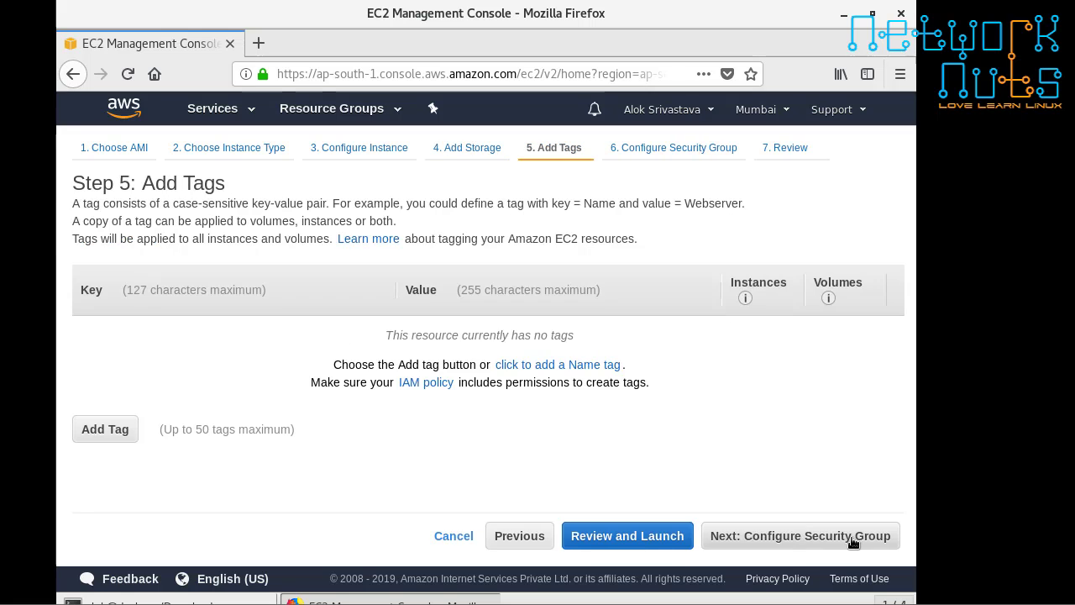
left_click(815, 536)
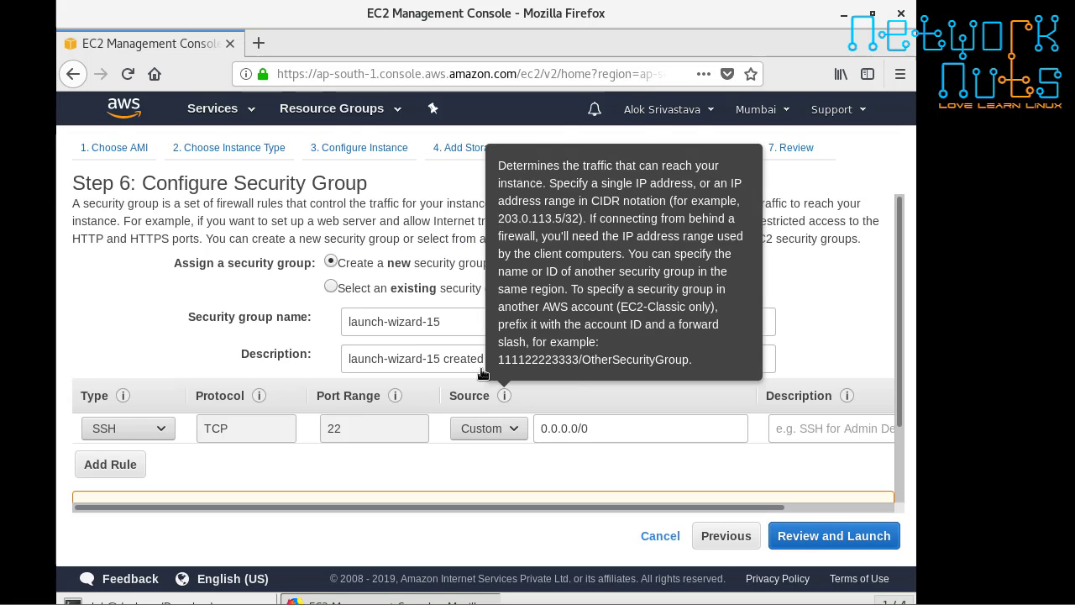
Assign the existing security group launch-wizard-12, check its inbound rules and proceed to the launch review.
left_click(349, 290)
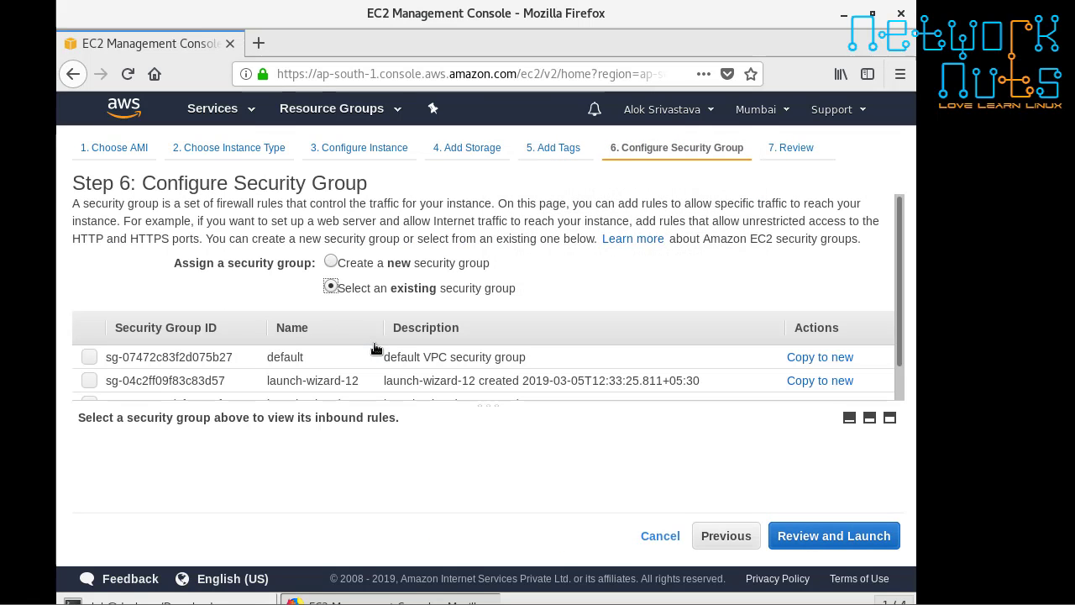
left_click_drag(902, 336, 903, 408)
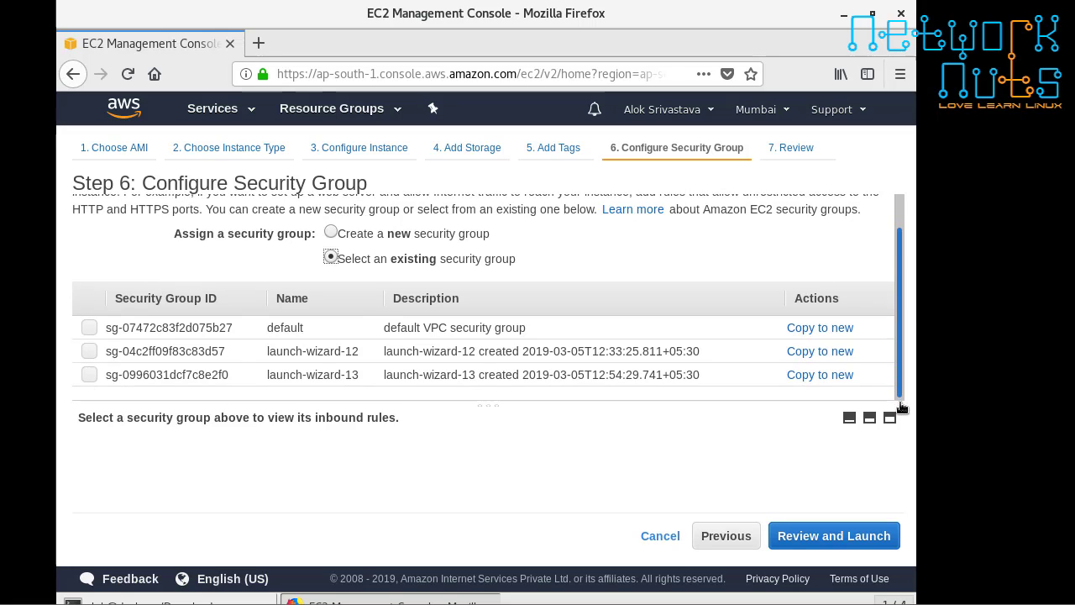
left_click(90, 352)
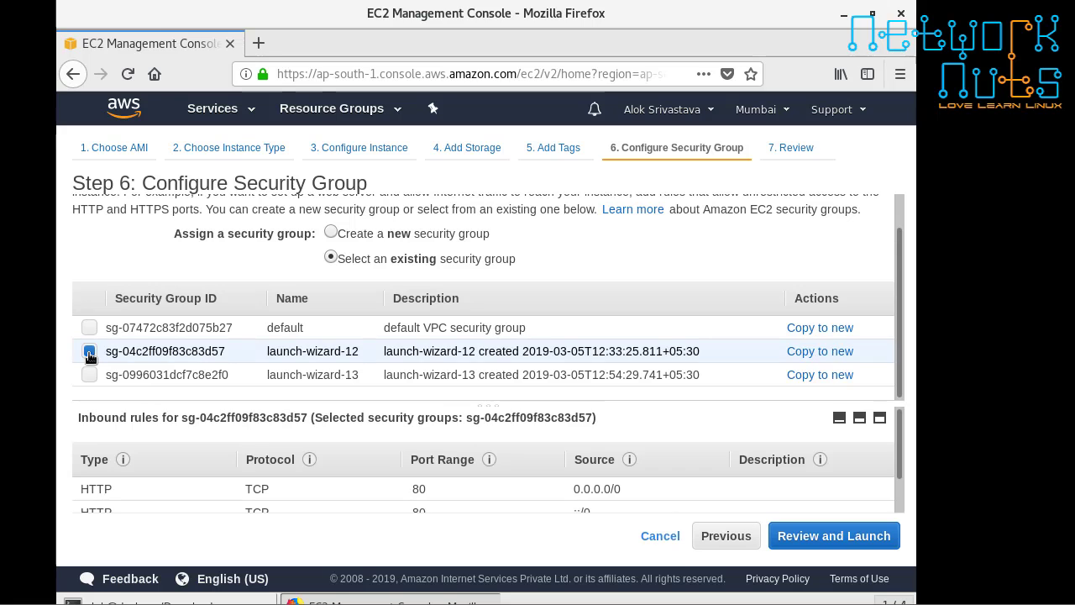
scroll(248, 478, "down", 2)
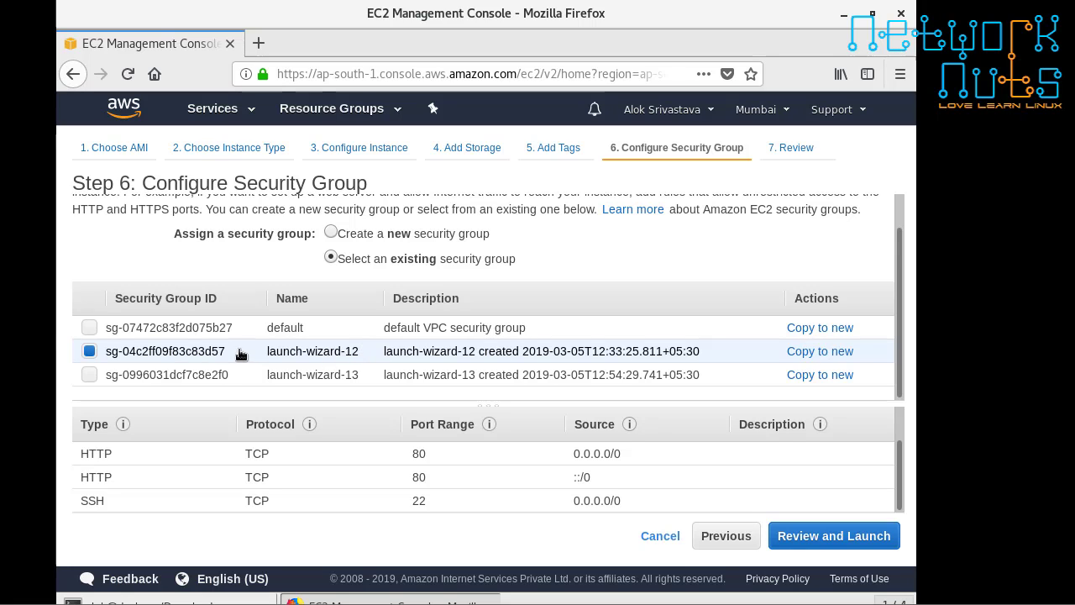
left_click(229, 353)
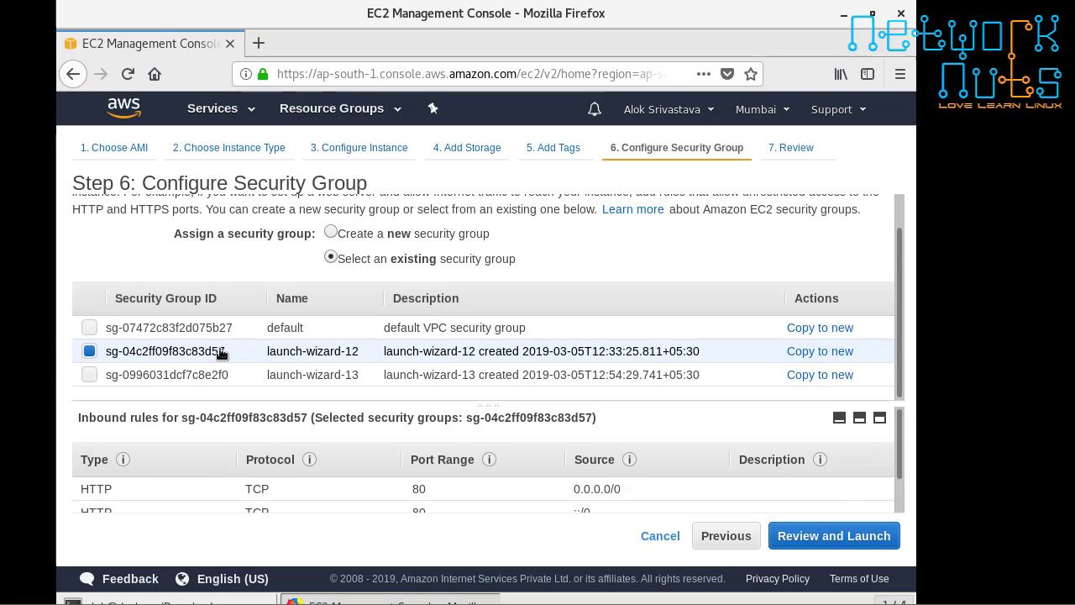
scroll(301, 476, "down", 2)
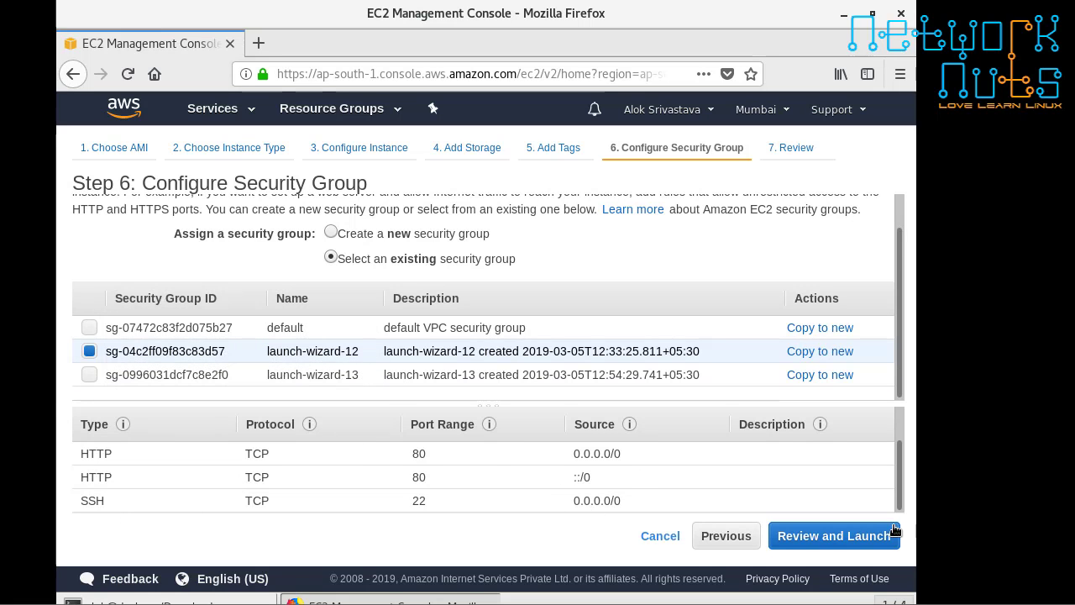
left_click(859, 543)
Launch the vpcone instance with the existing nat-gateway key pair, acknowledging access to the private key file.
left_click(858, 543)
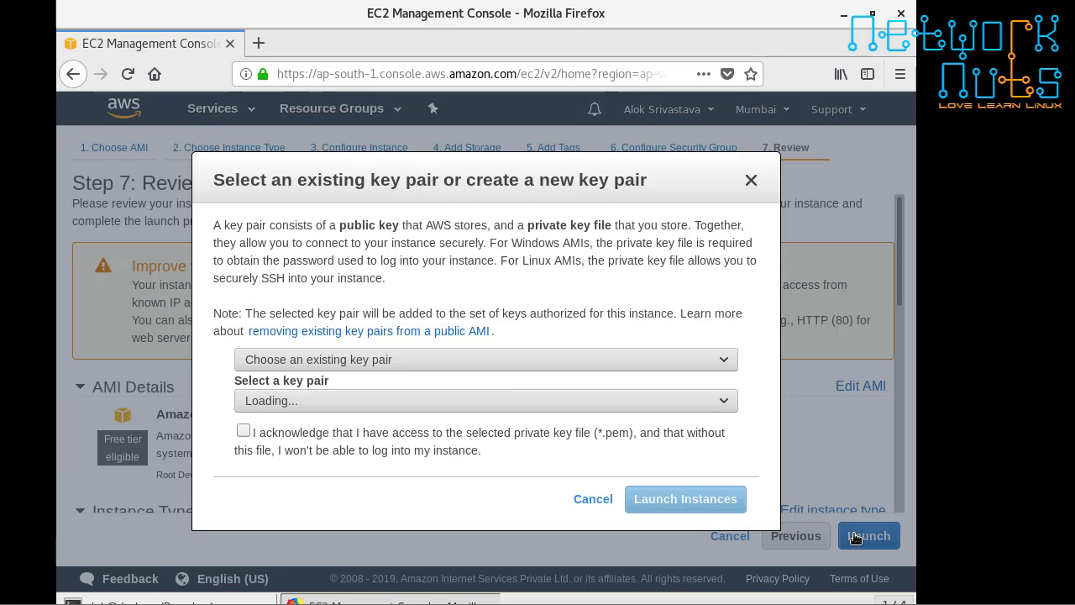
left_click(461, 403)
scroll(458, 340, "down", 3)
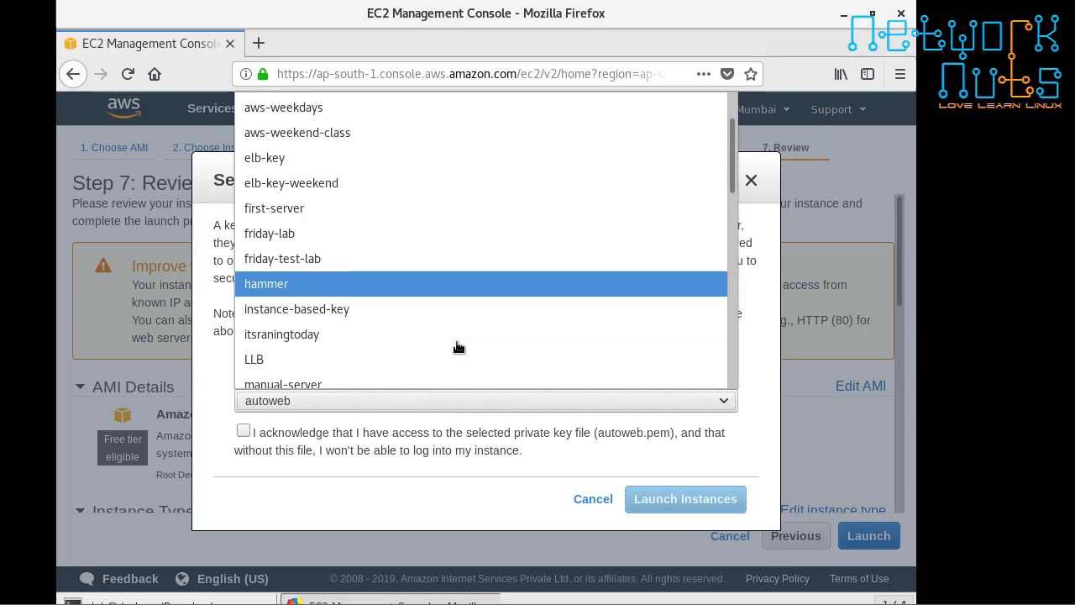
scroll(407, 330, "down", 2)
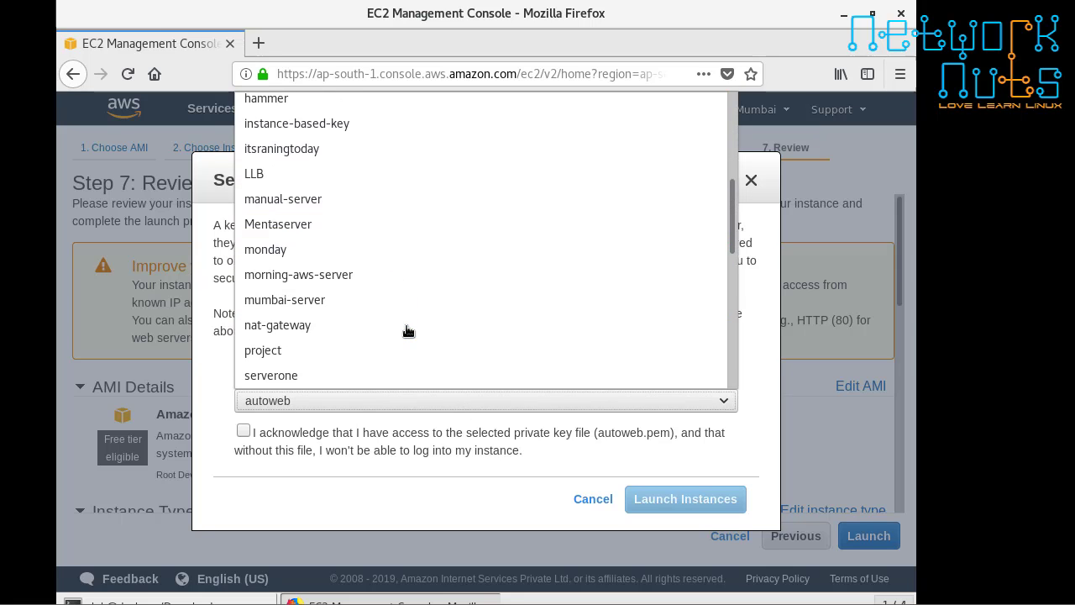
left_click(359, 326)
left_click(330, 437)
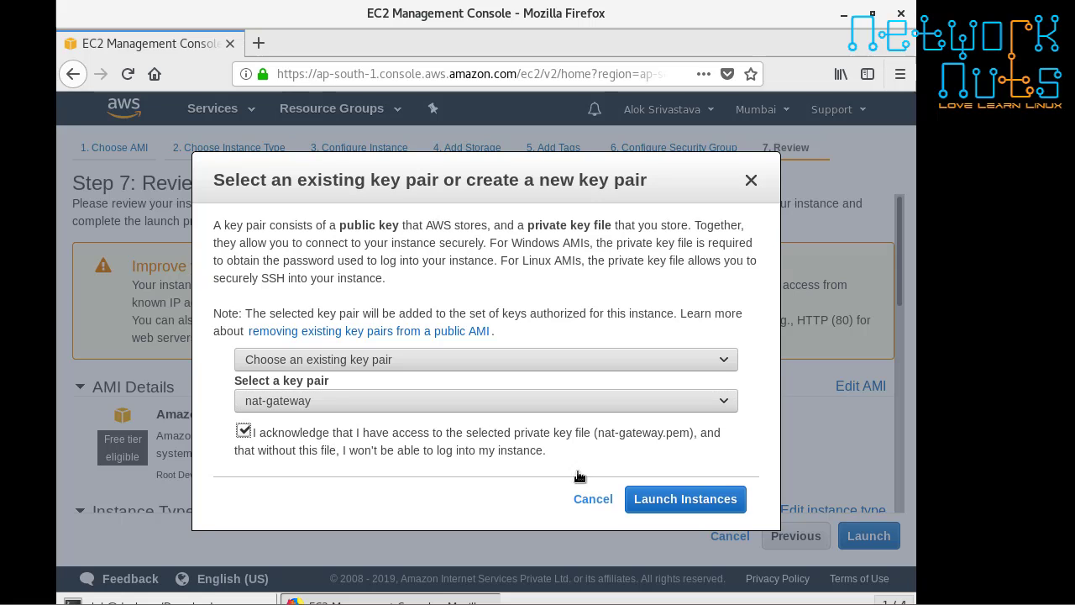
left_click(689, 499)
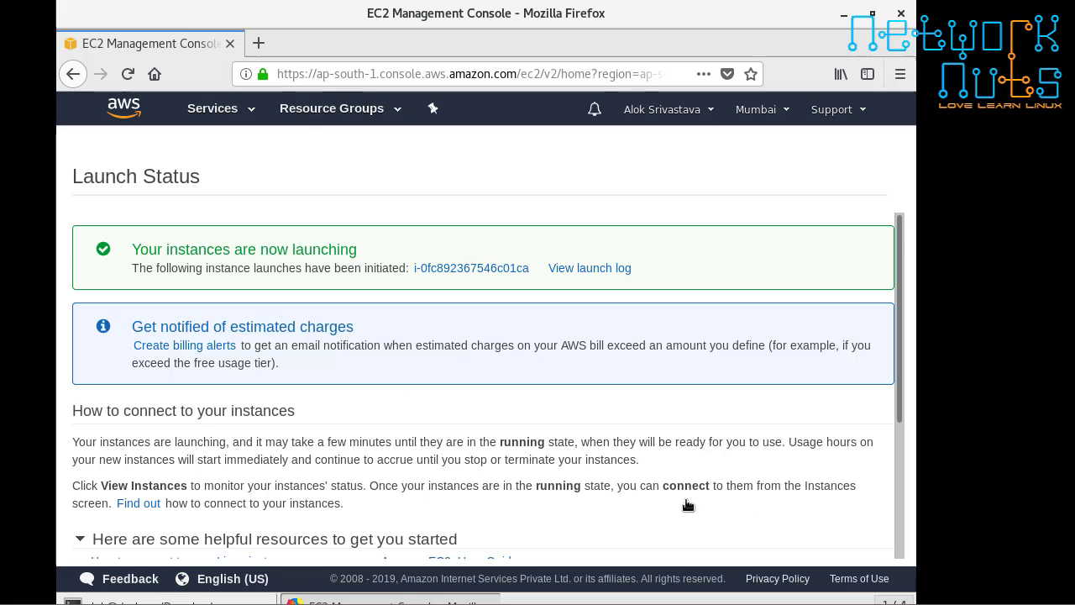
Return to the EC2 running instances list and name the newly launched instance server-vpcone.
left_click(237, 111)
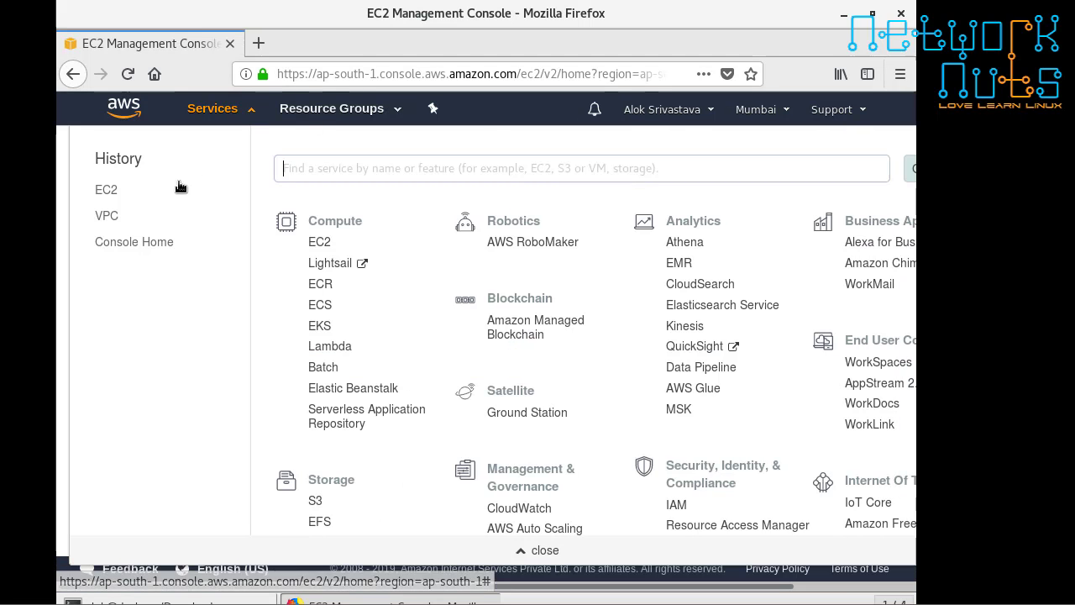
left_click(106, 189)
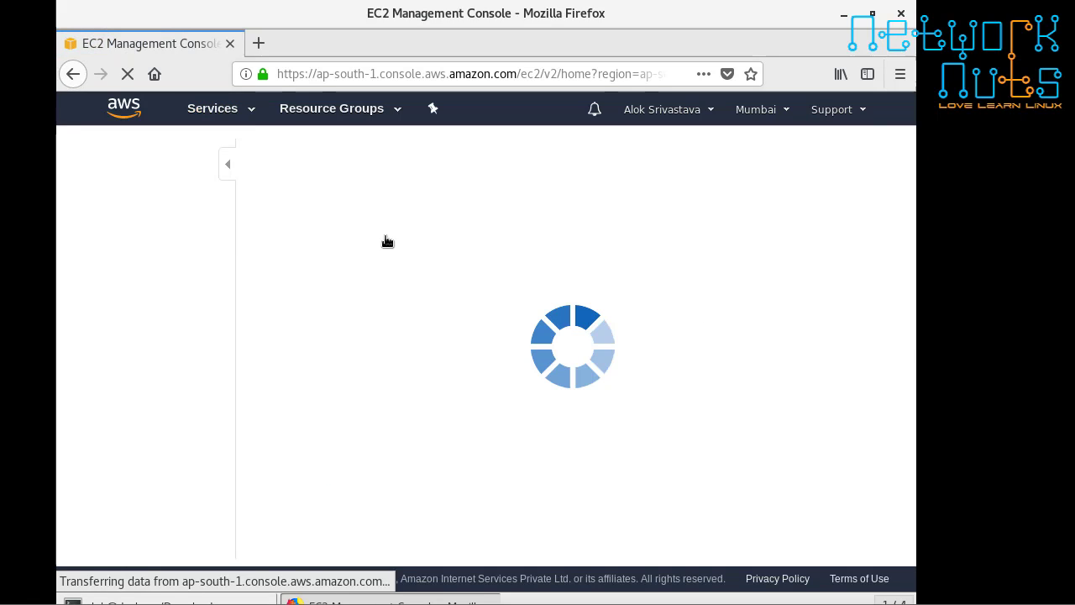
left_click(352, 210)
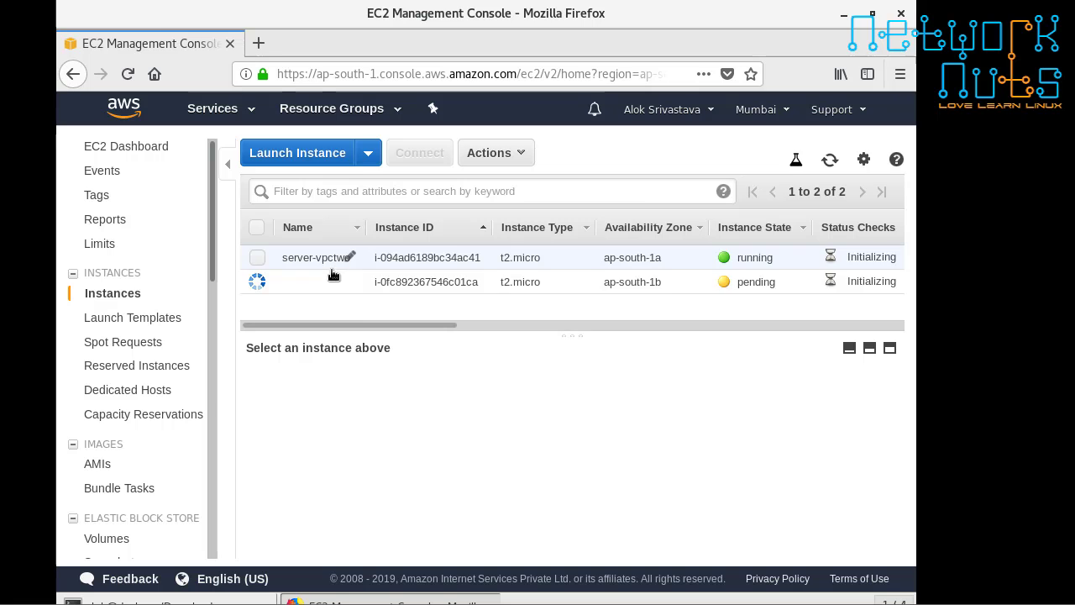
left_click(352, 282)
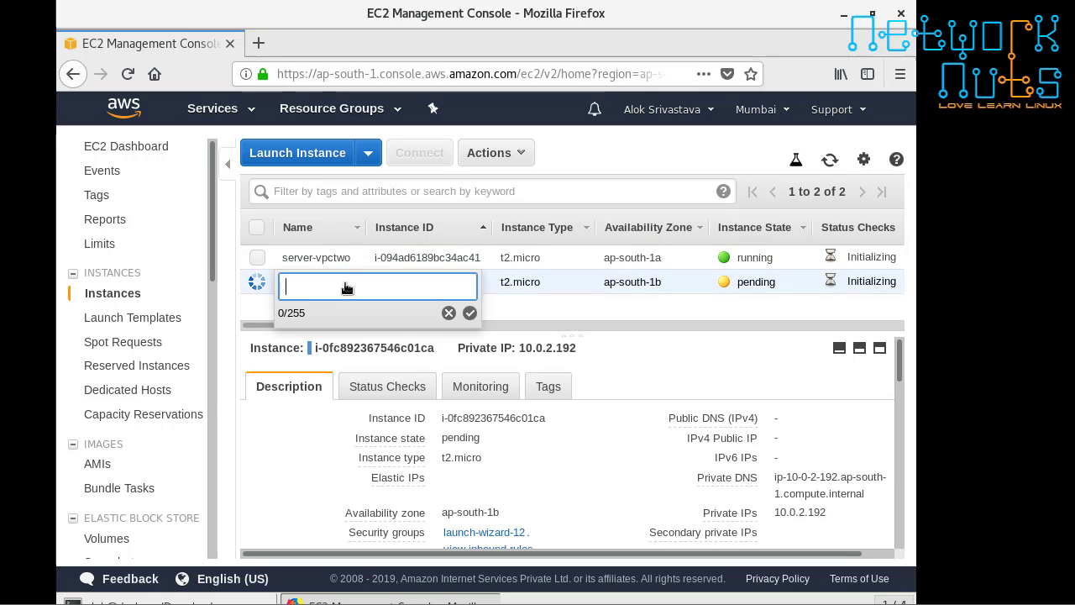
type("server-")
type("vpct")
left_click(470, 313)
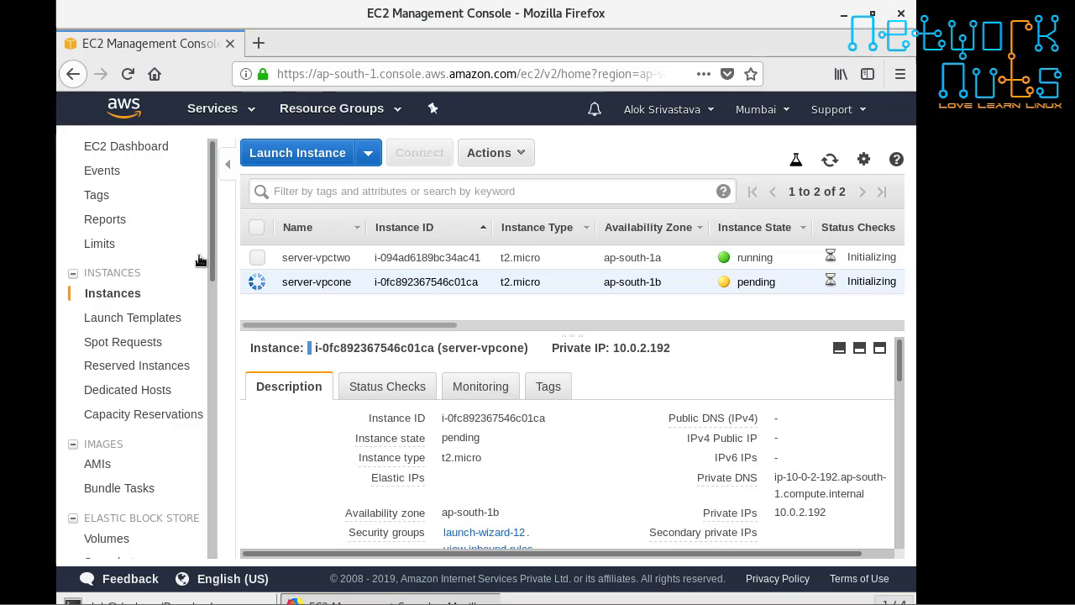
Open the Elastic IPs list and allocate a second Elastic IP address with VPC scope.
left_click_drag(215, 263, 217, 350)
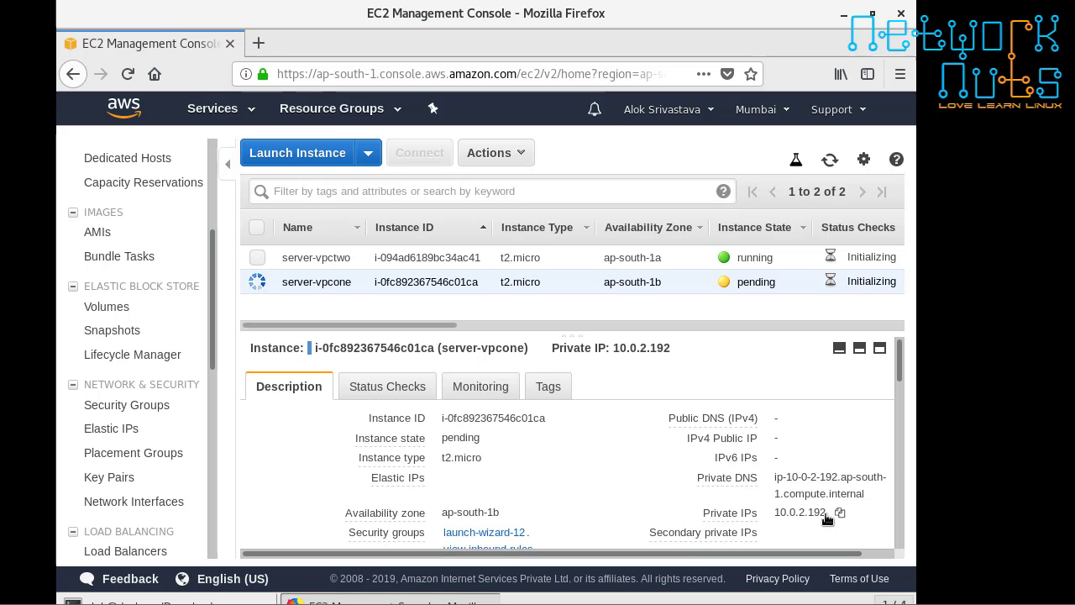
left_click(112, 428)
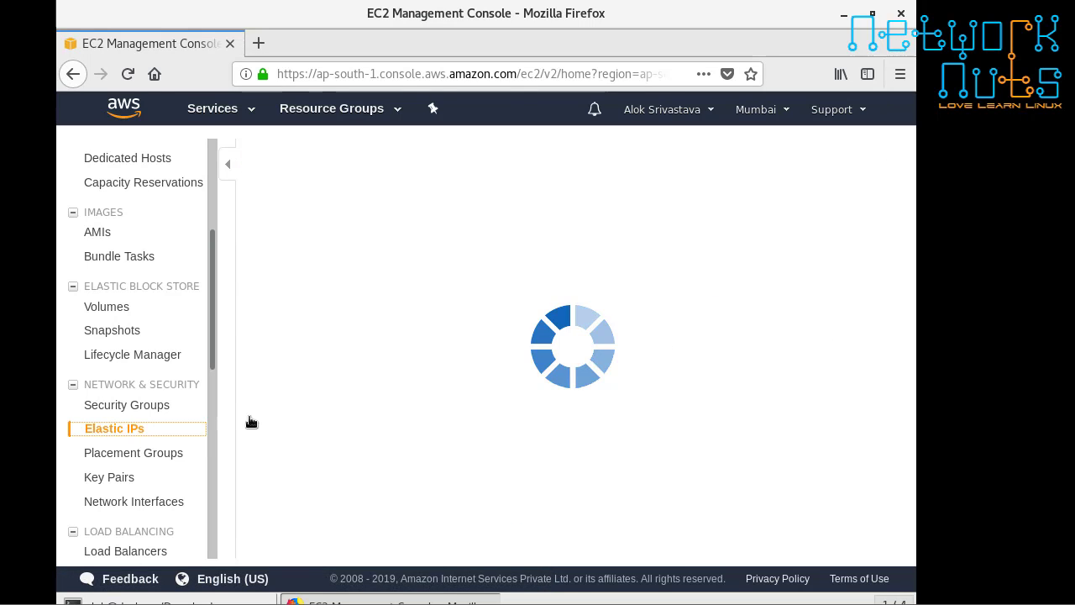
left_click(320, 149)
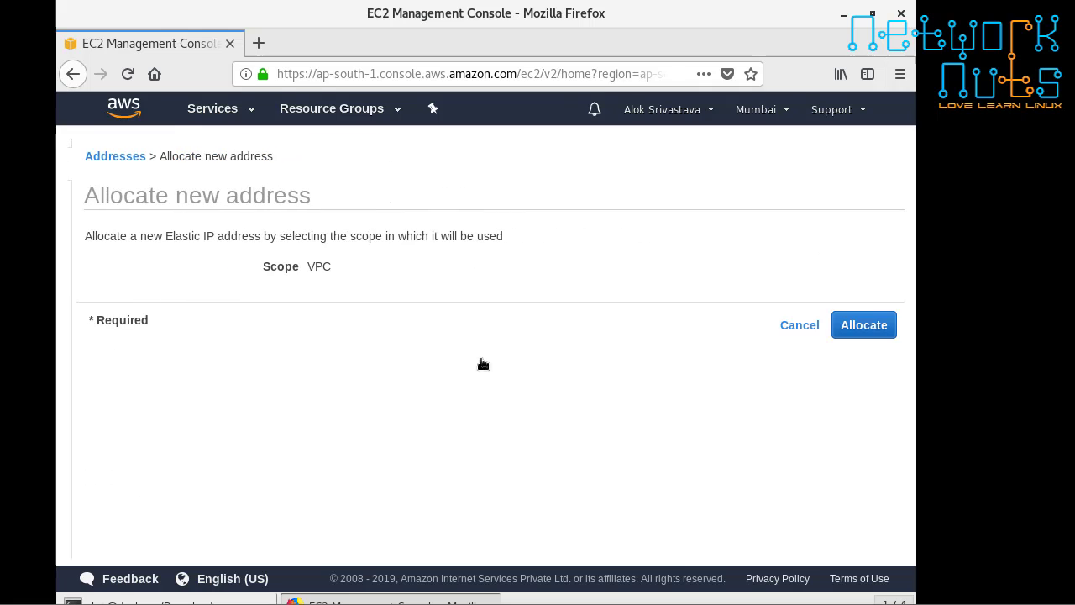
left_click(866, 325)
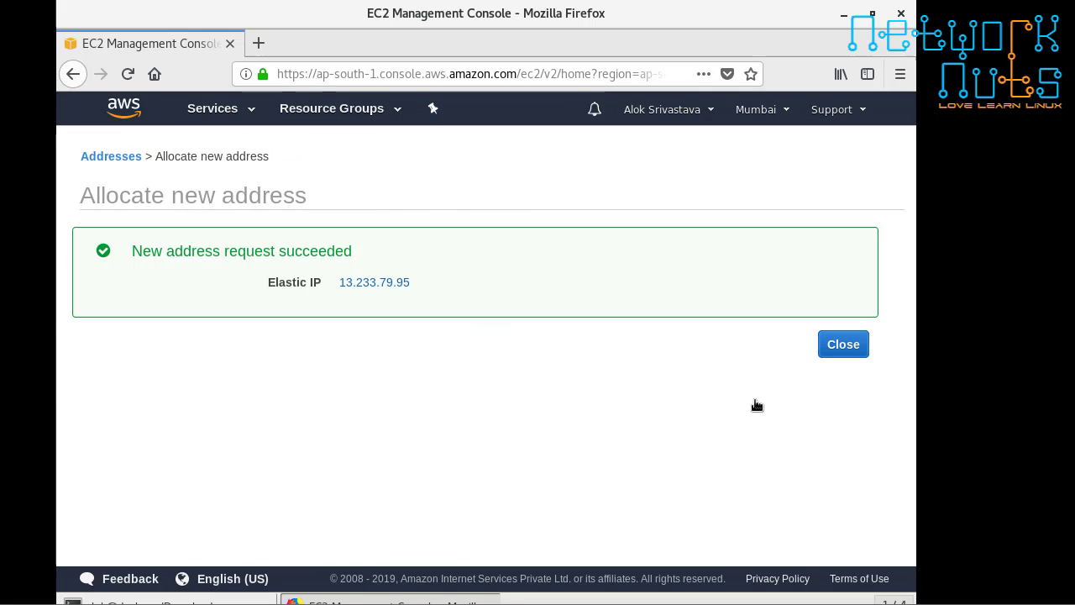
Close the allocation result and open the address association form for the new Elastic IP 13.233.79.95.
left_click(843, 345)
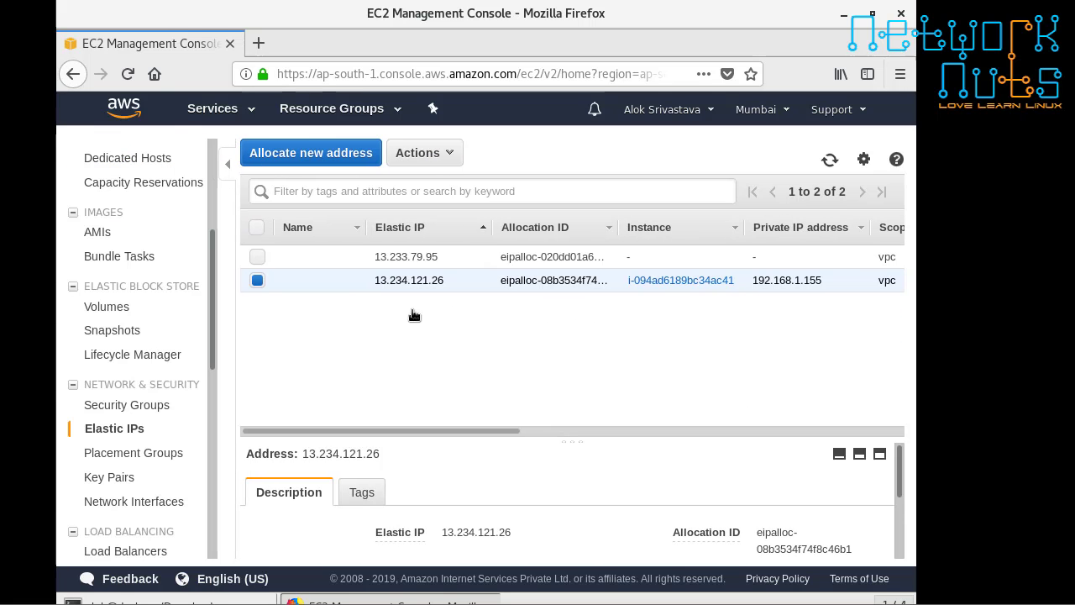
left_click(257, 278)
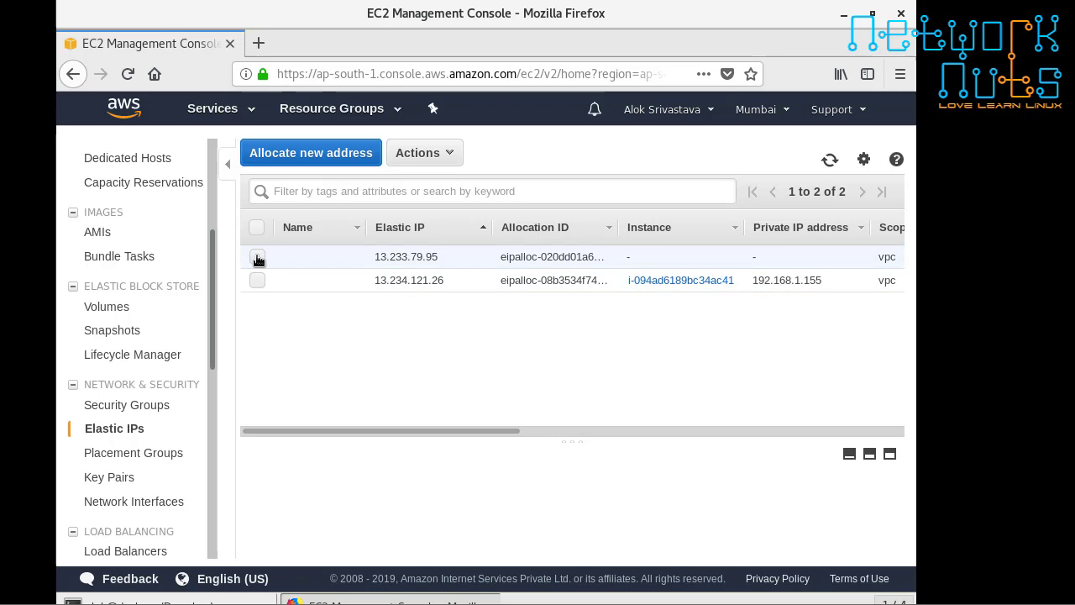
left_click(258, 258)
left_click_drag(413, 430, 512, 432)
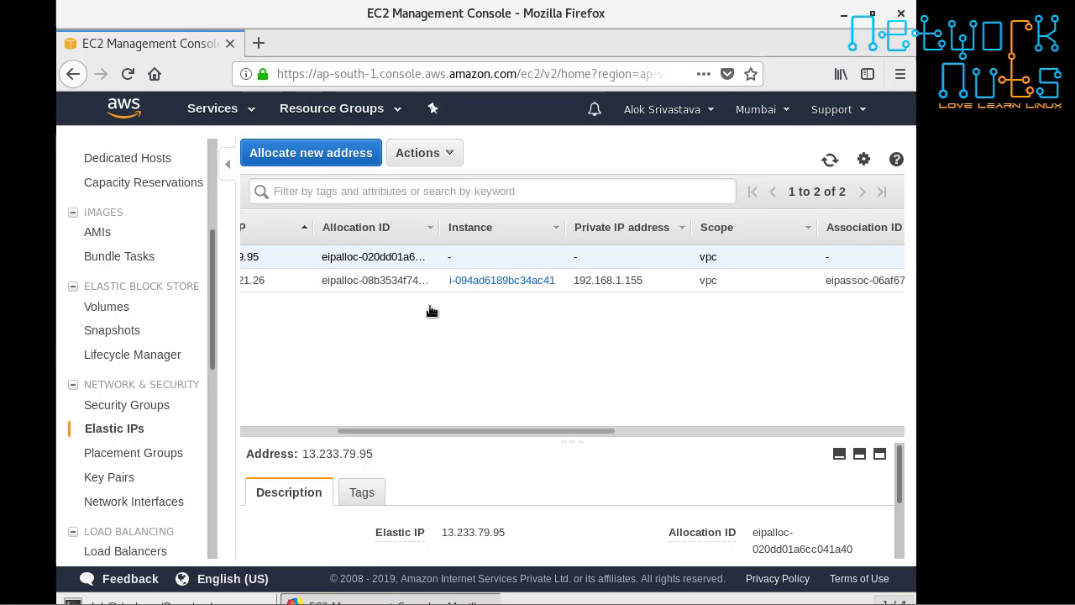
left_click_drag(439, 430, 300, 426)
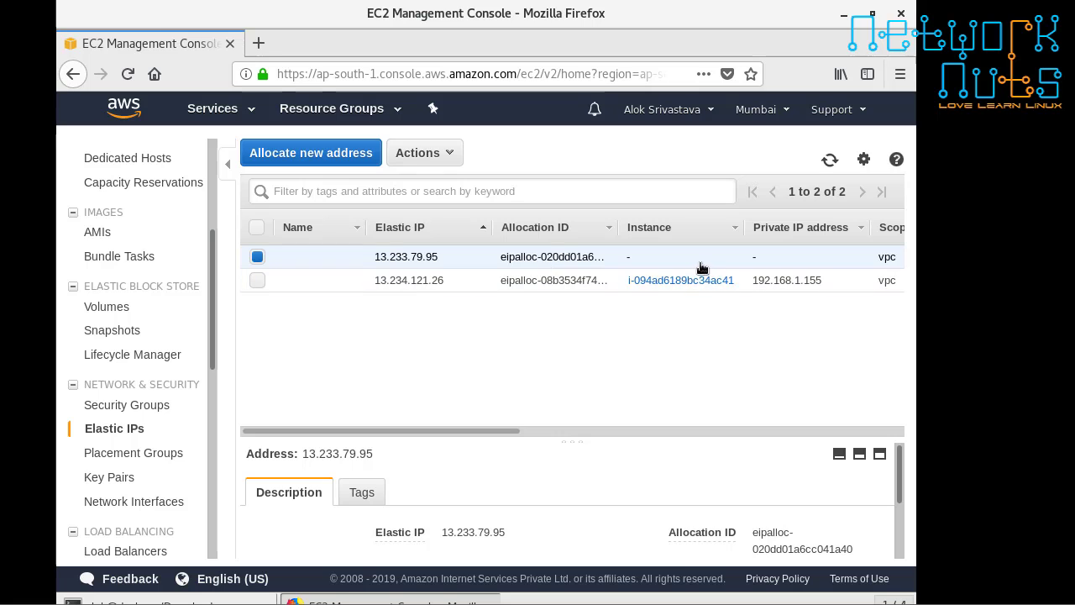
left_click(448, 152)
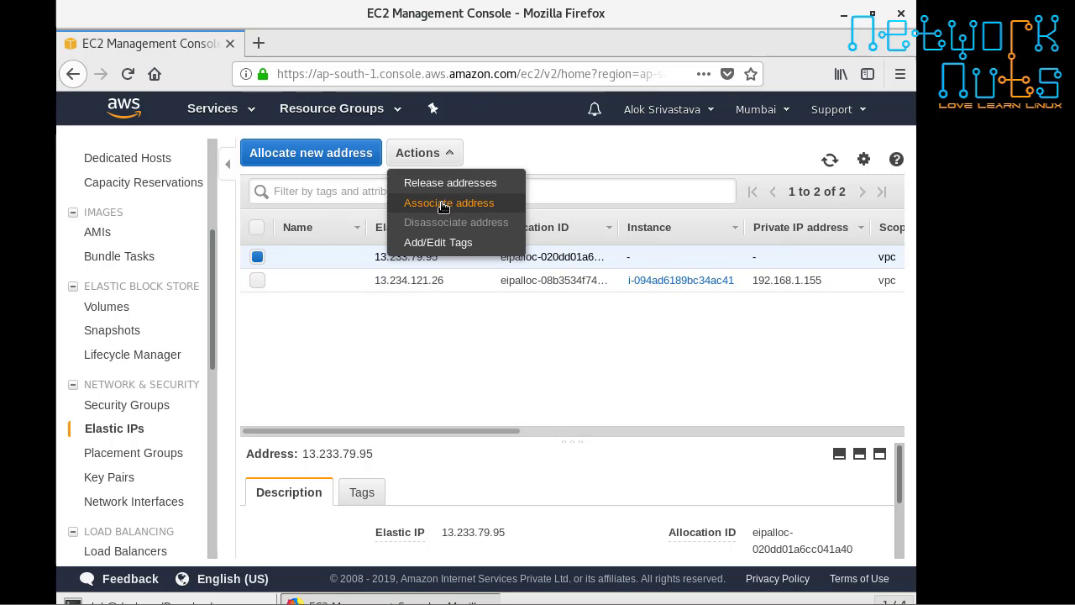
left_click(444, 204)
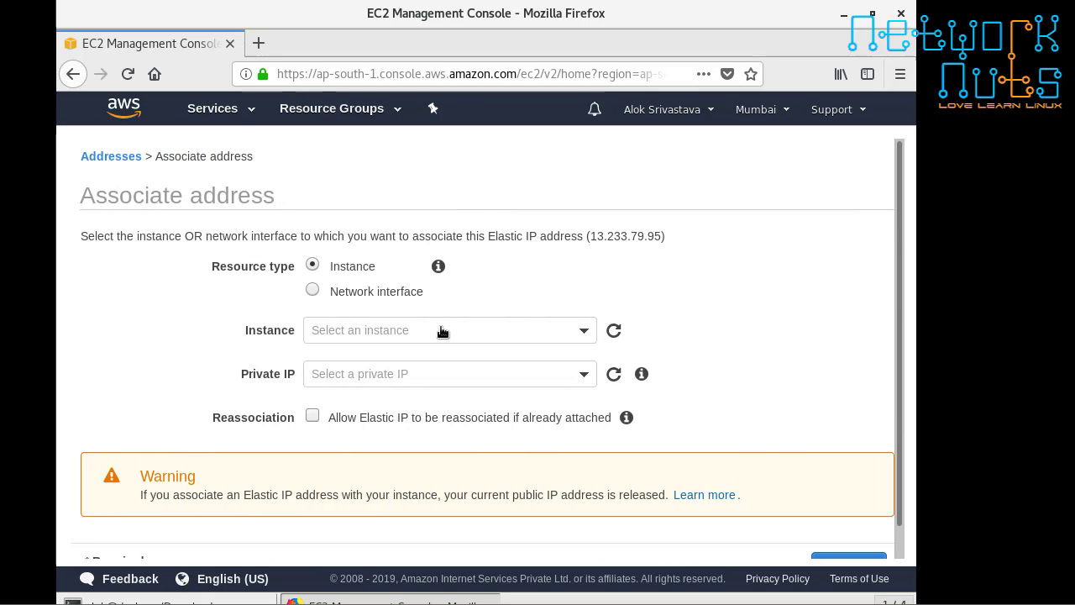
Associate the Elastic IP with the server-vpcone instance at private IP 10.0.2.192 and return to the address list.
left_click(583, 333)
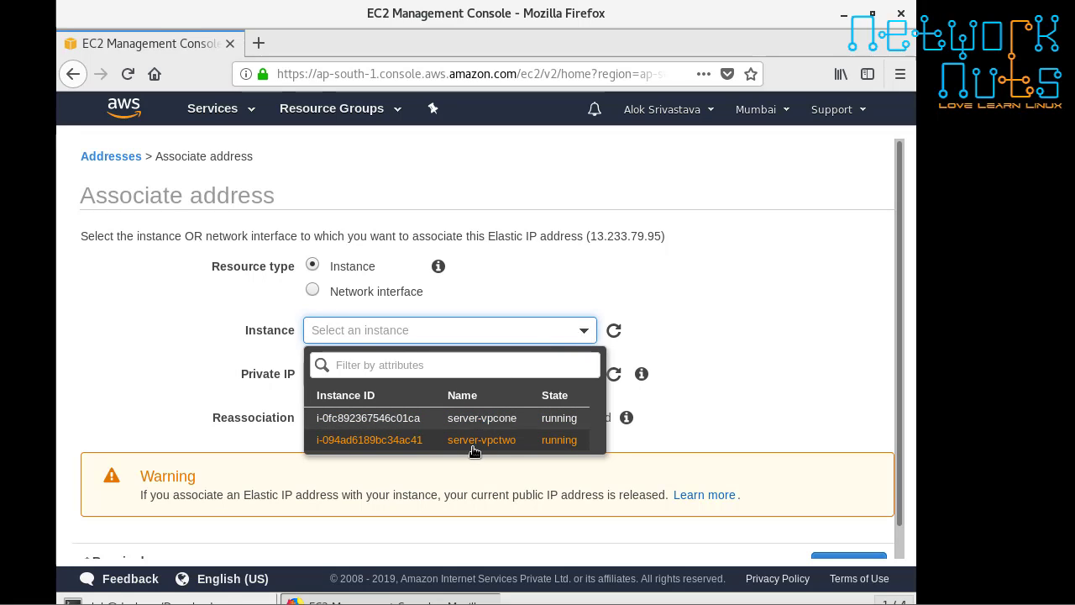
left_click(483, 417)
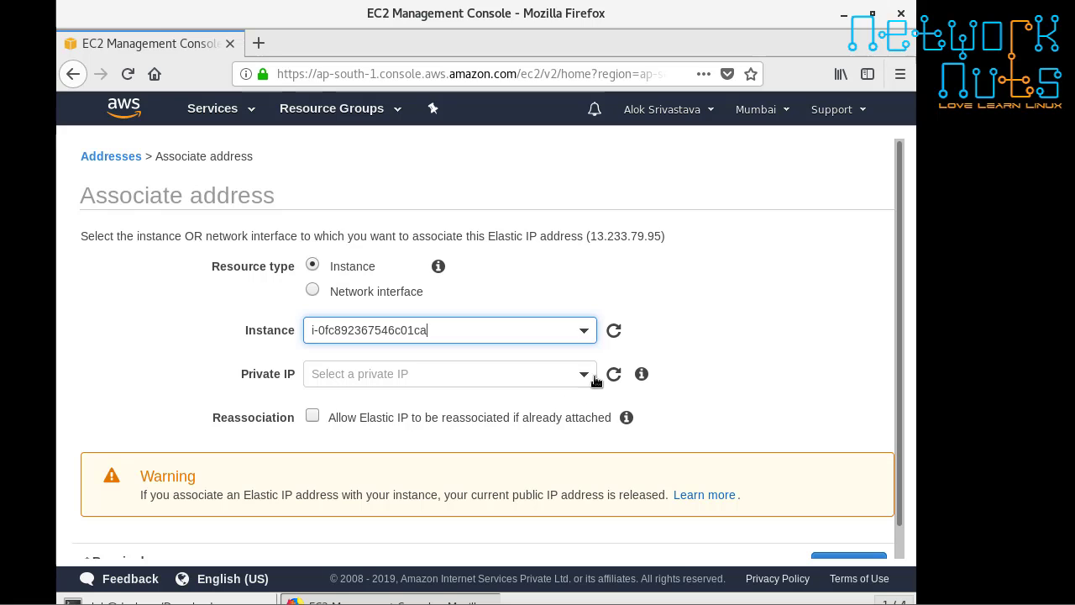
left_click(571, 378)
left_click(487, 438)
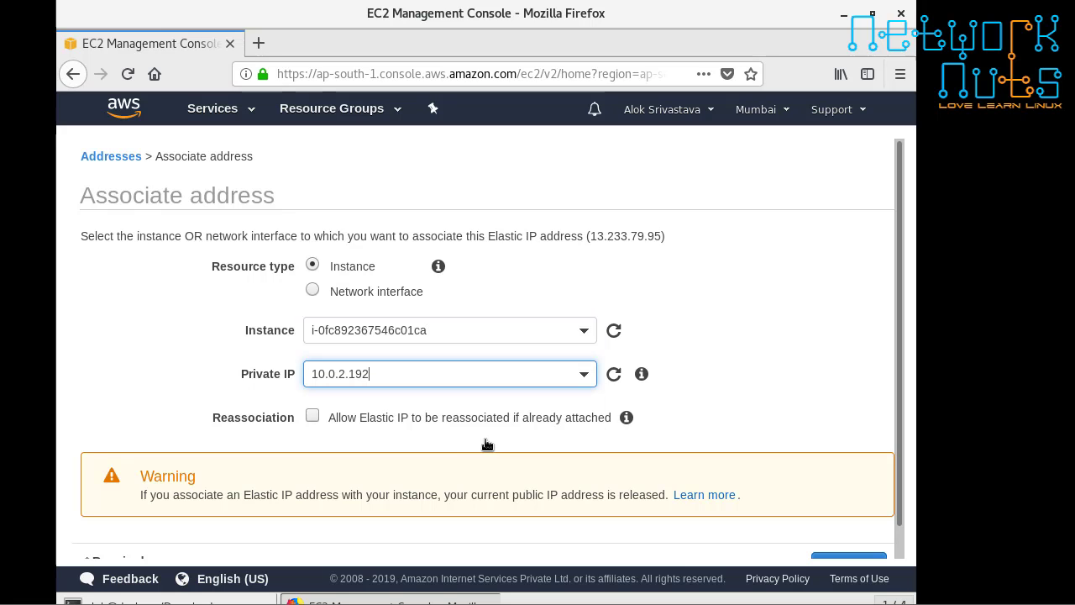
scroll(882, 523, "down", 1)
left_click(869, 534)
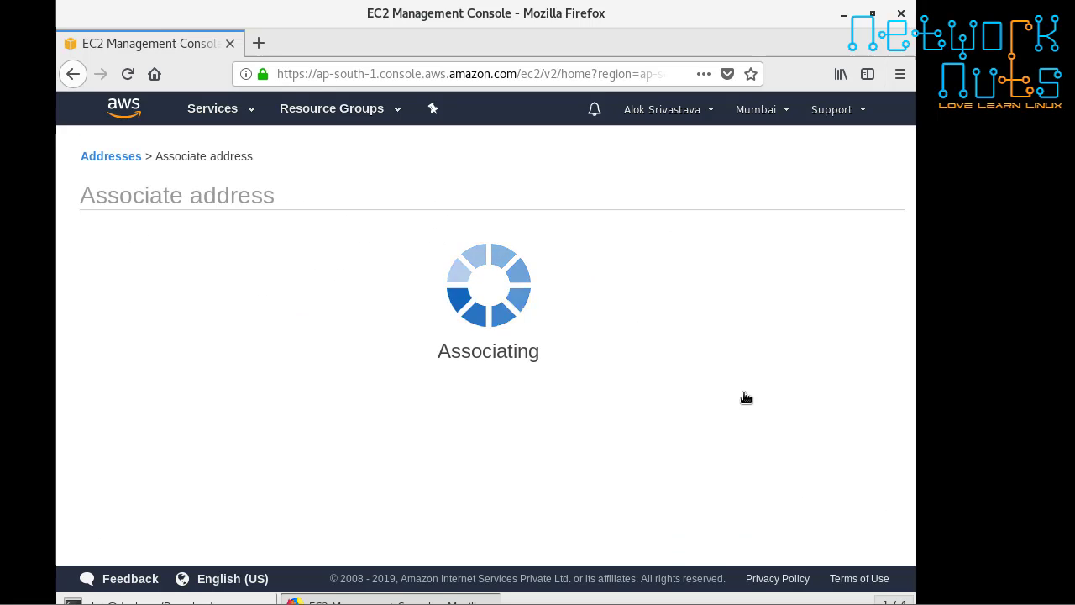
left_click(845, 302)
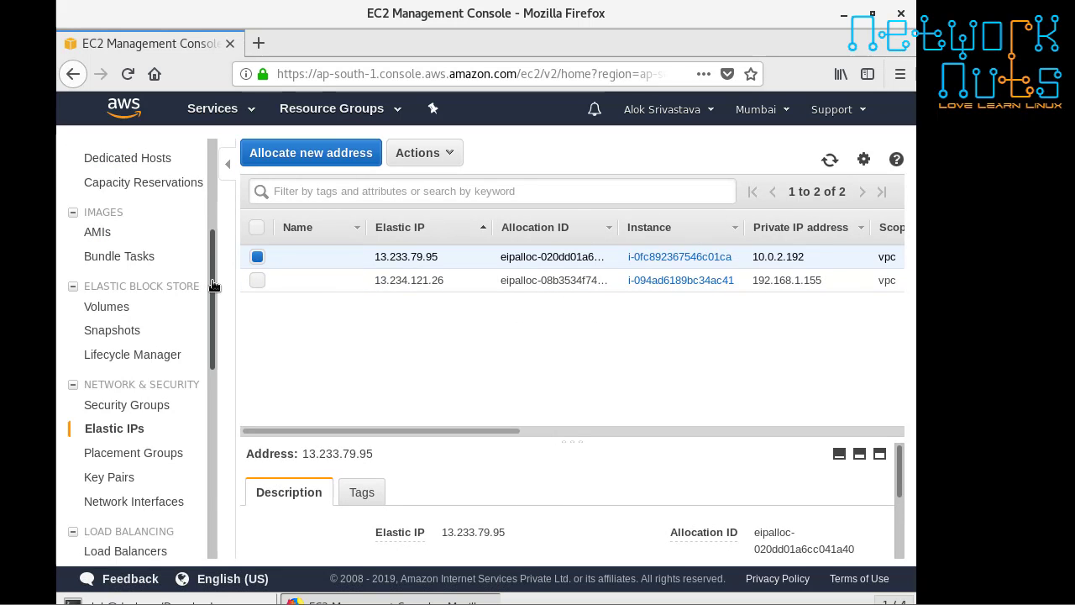
Return to the instances list and copy the example SSH command from server-vpctwo's connection instructions.
left_click_drag(211, 288, 215, 150)
left_click(105, 294)
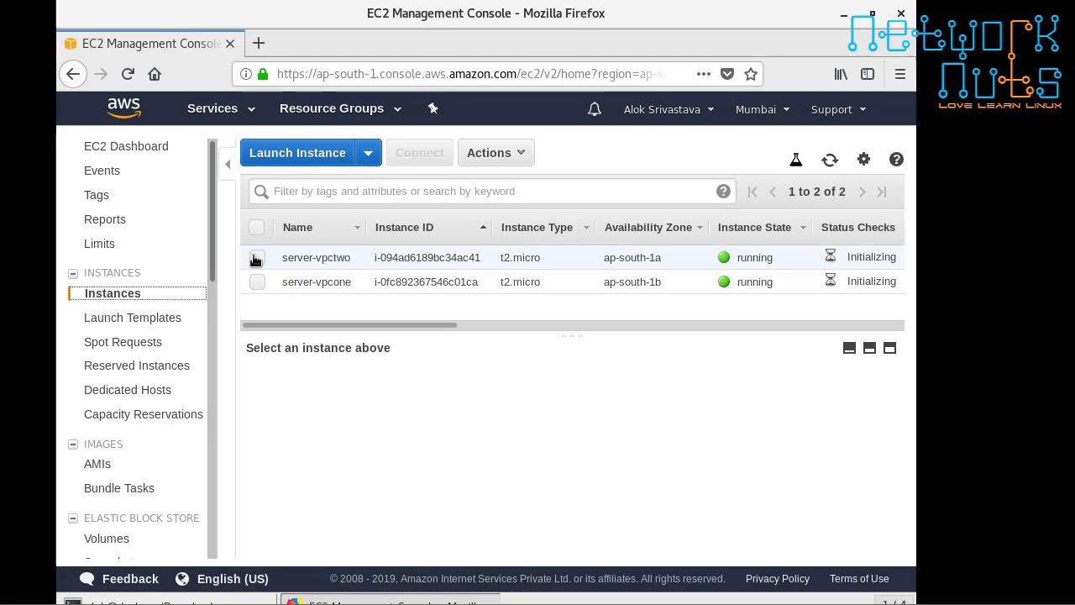
left_click(255, 257)
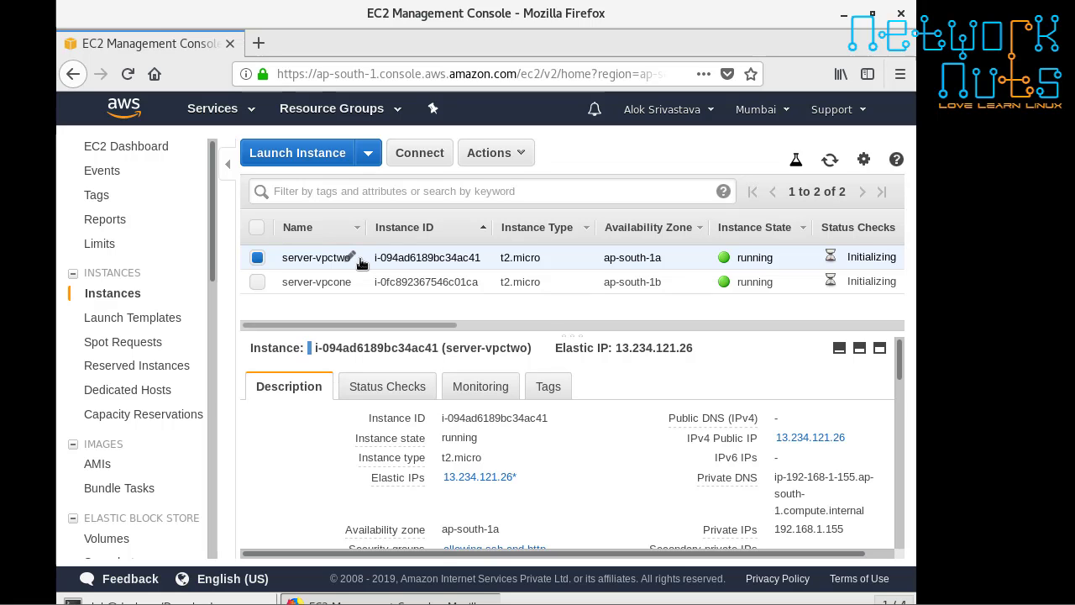
left_click(429, 158)
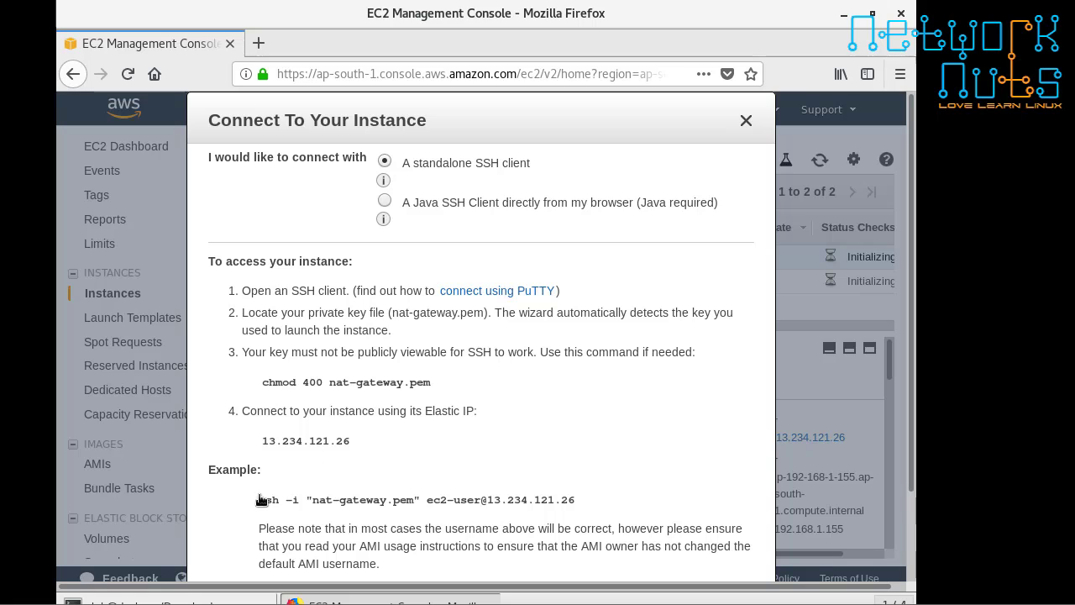
left_click_drag(261, 499, 576, 507)
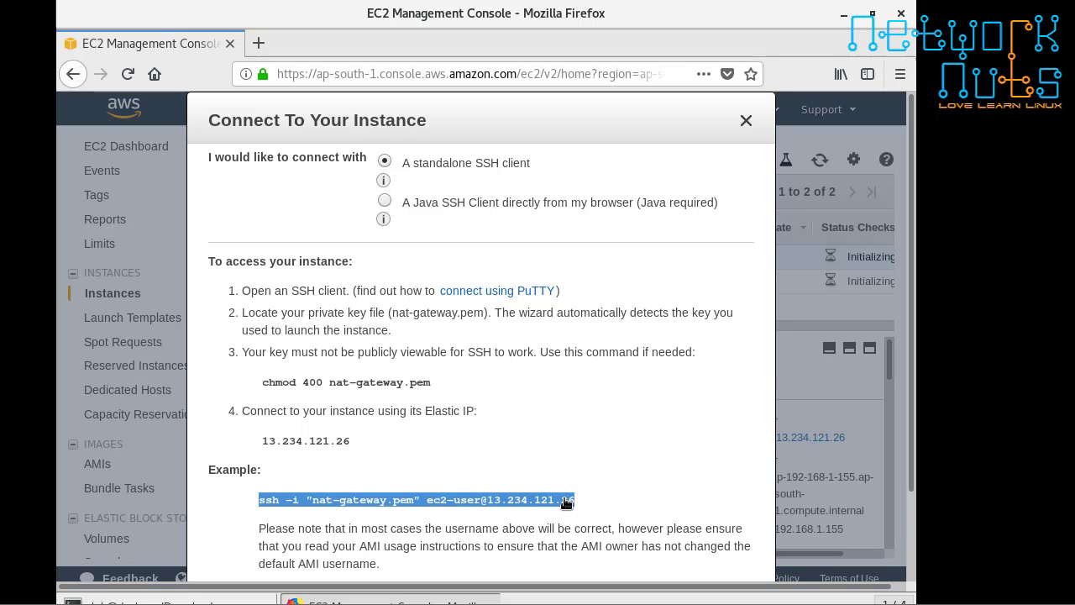
right_click(566, 502)
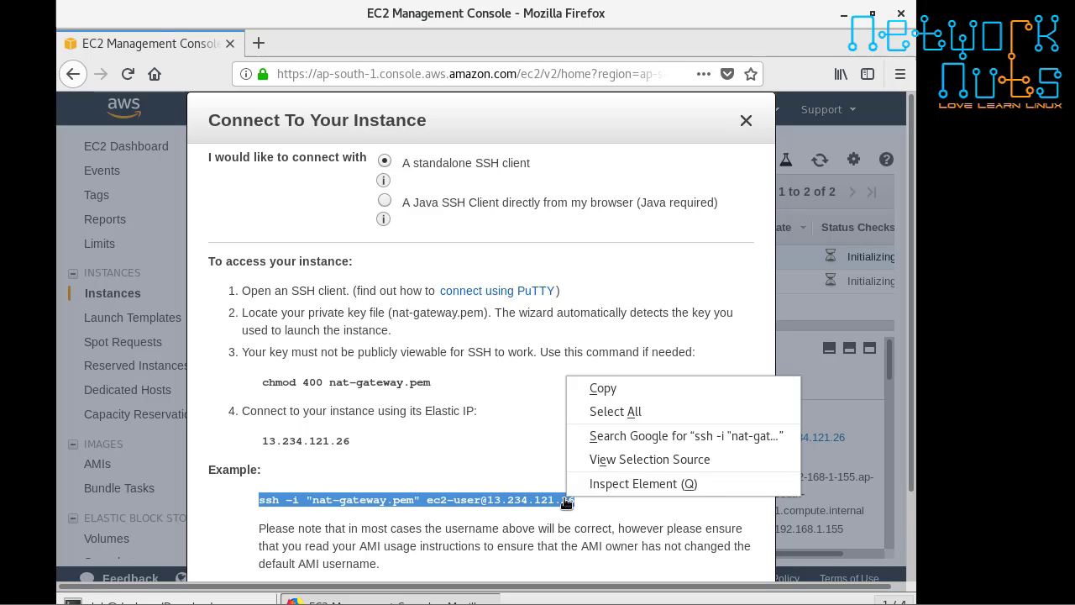
left_click(637, 391)
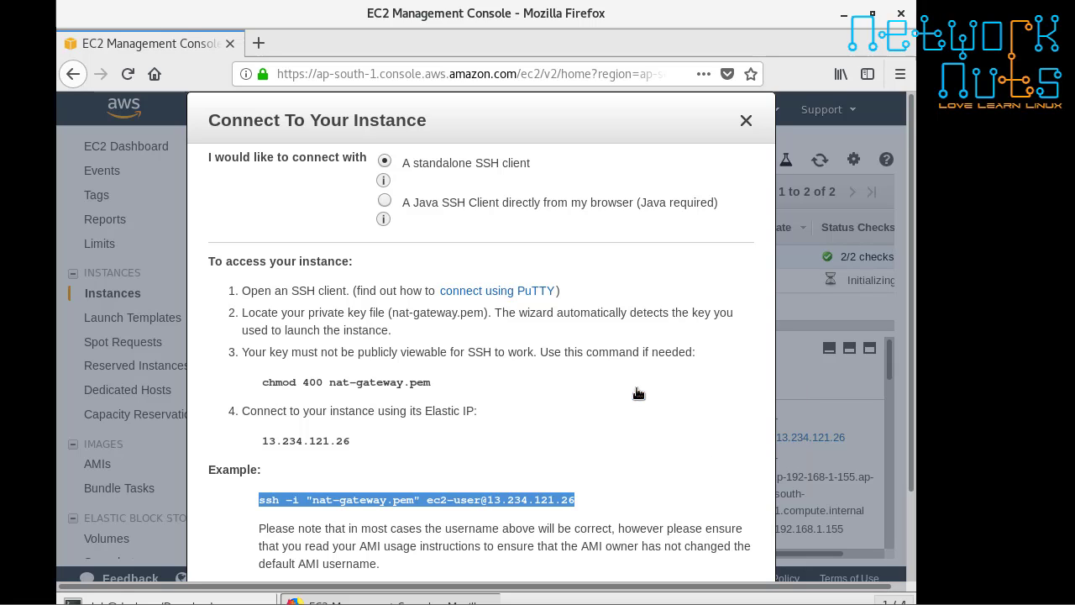
Switch to the terminal, try to connect to server-vpctwo with the copied SSH command, and interrupt the attempt.
left_click(164, 599)
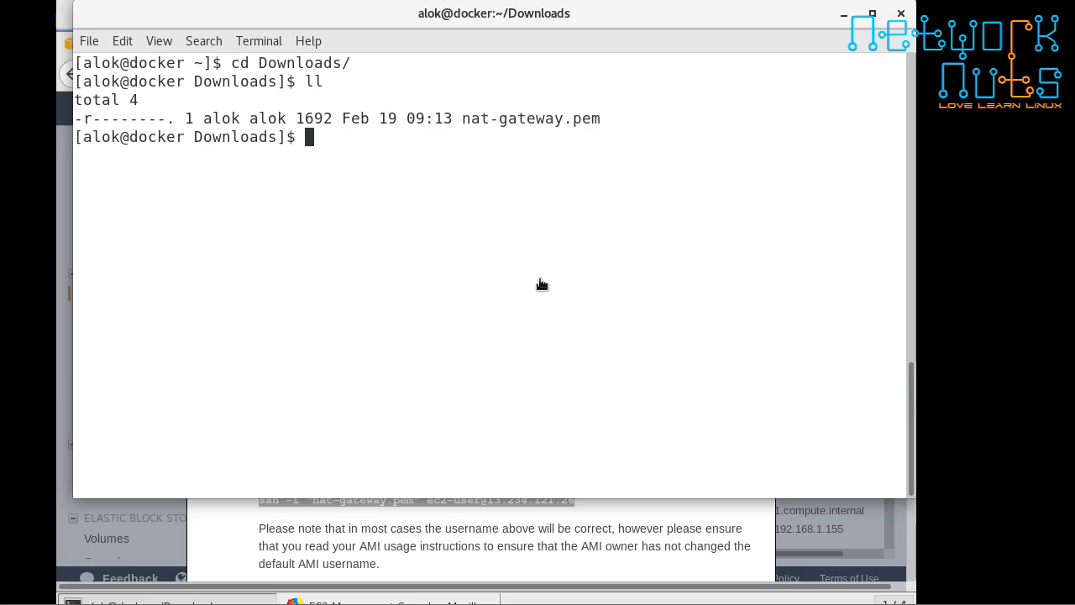
key("ctrl+plus")
key("ctrl+minus")
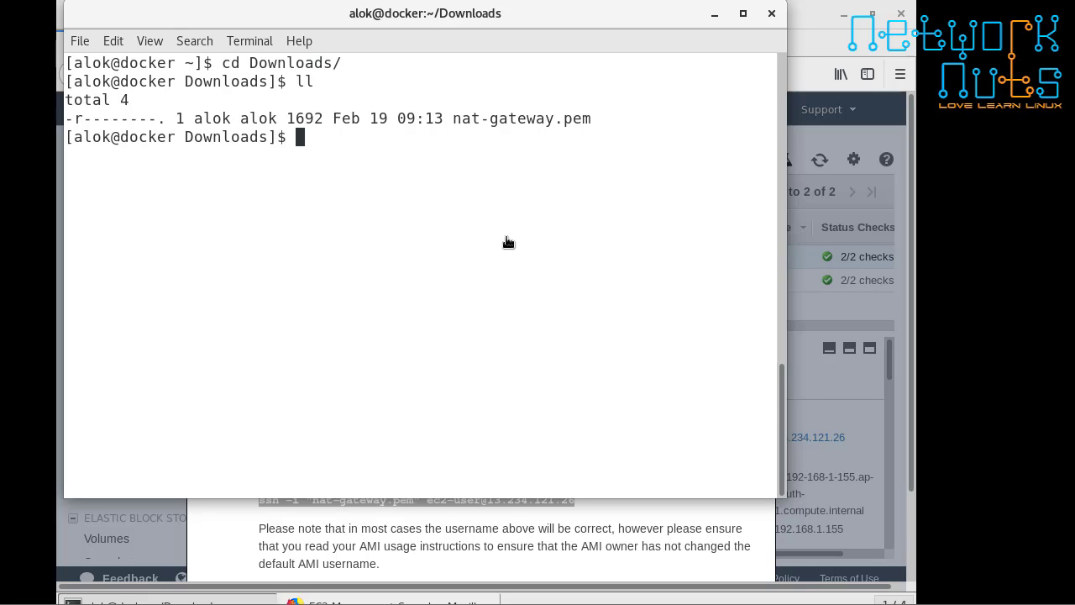
key("ctrl+shift+v")
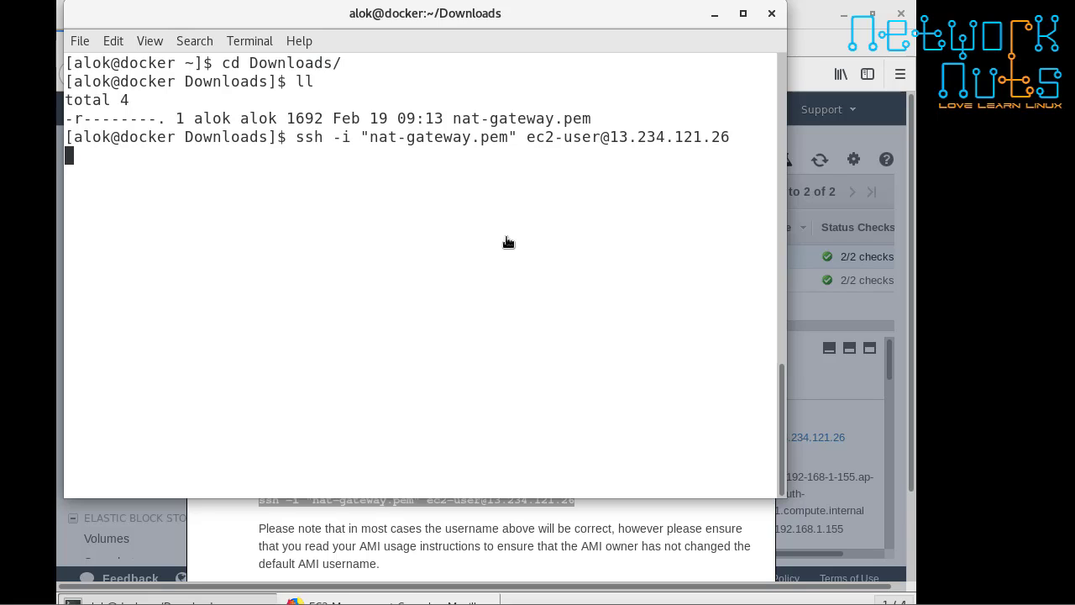
key("ctrl+c")
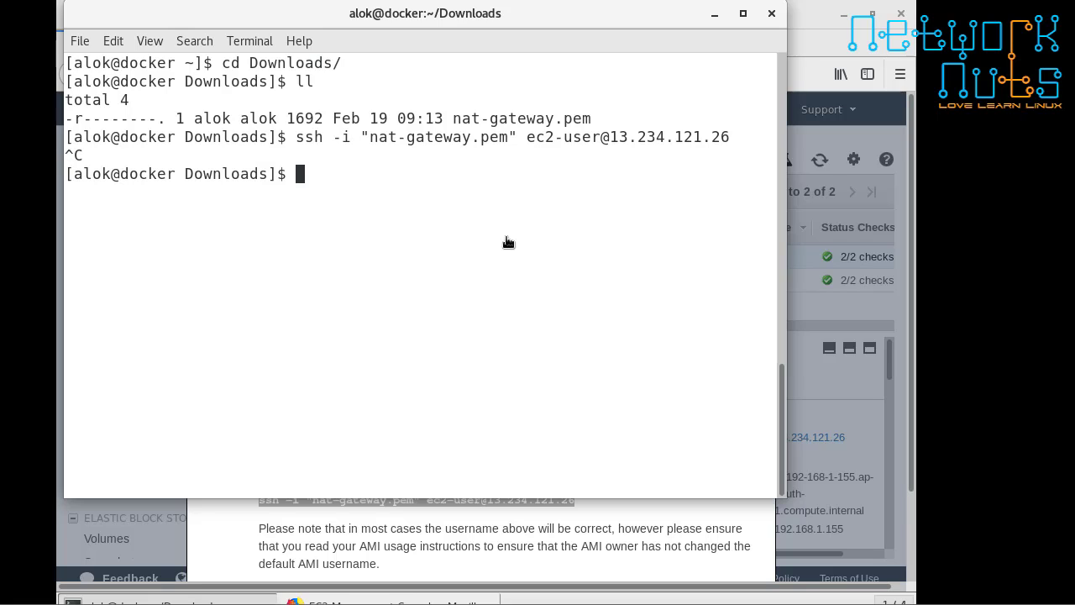
Back in the browser, dismiss the connection instructions and check the internet gateways' VPC attachments in the VPC console.
left_click(858, 294)
key("Escape")
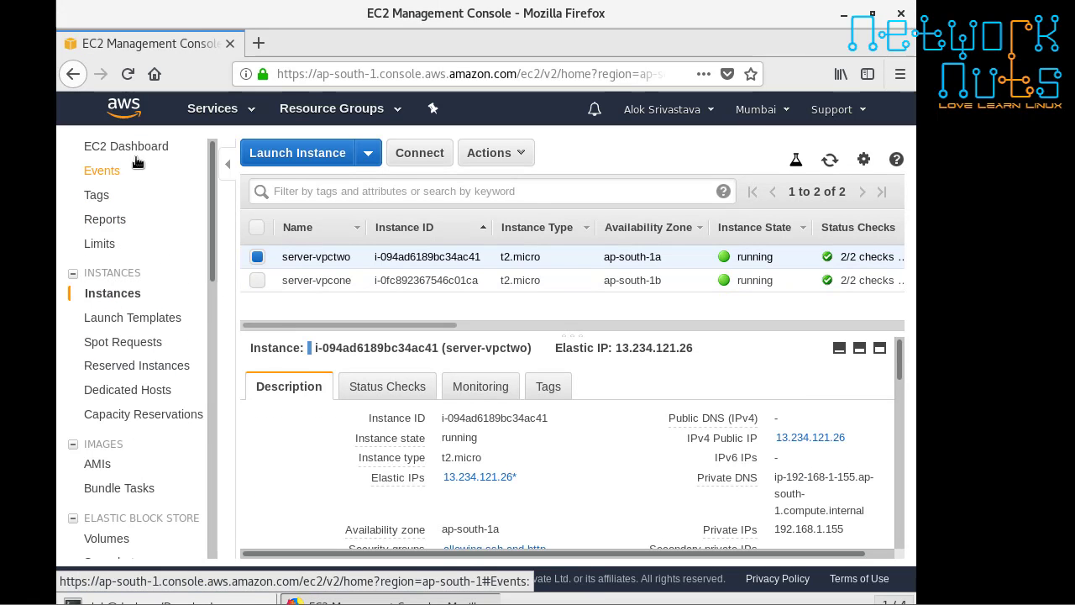
left_click(219, 109)
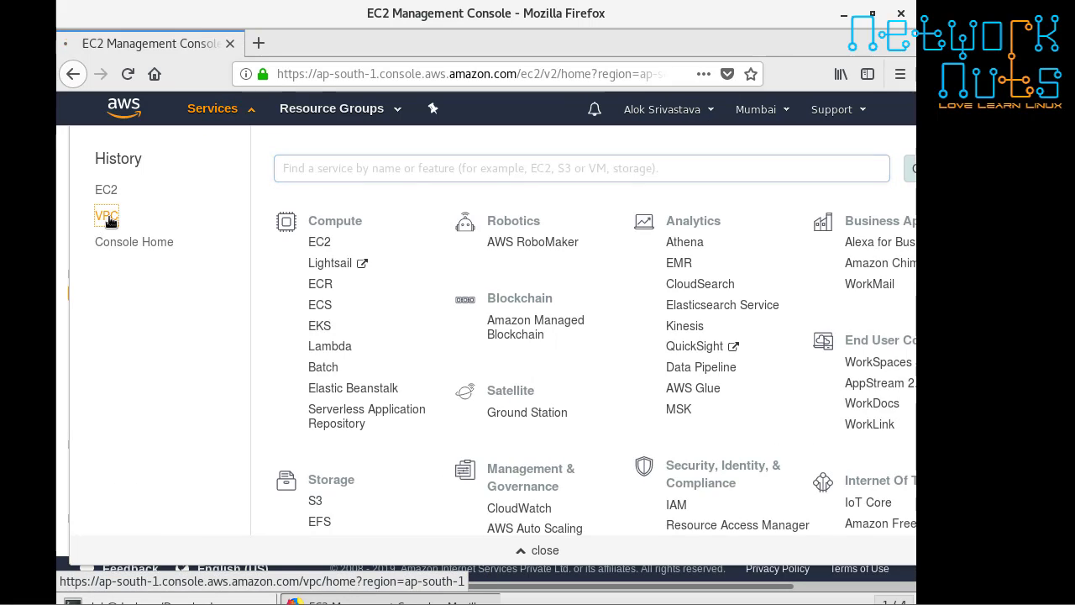
left_click(109, 221)
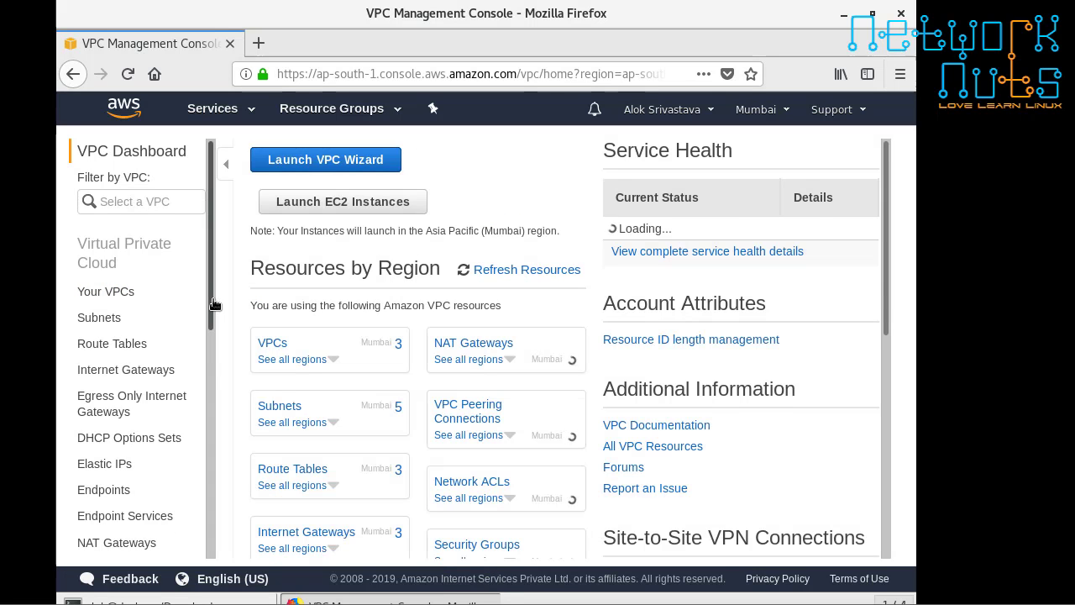
scroll(214, 304, "down", 2)
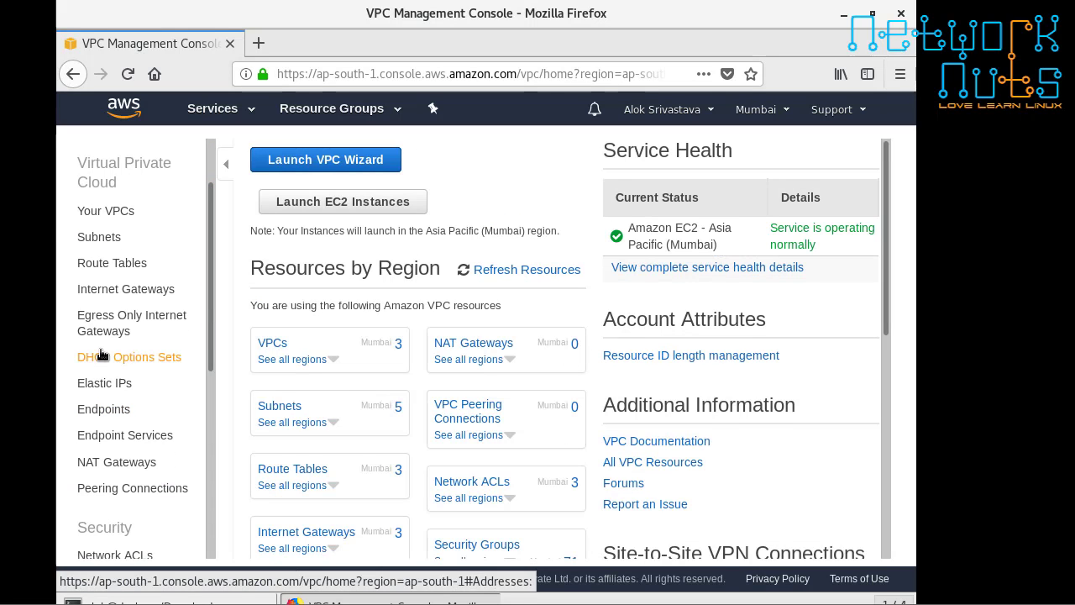
scroll(114, 445, "down", 1)
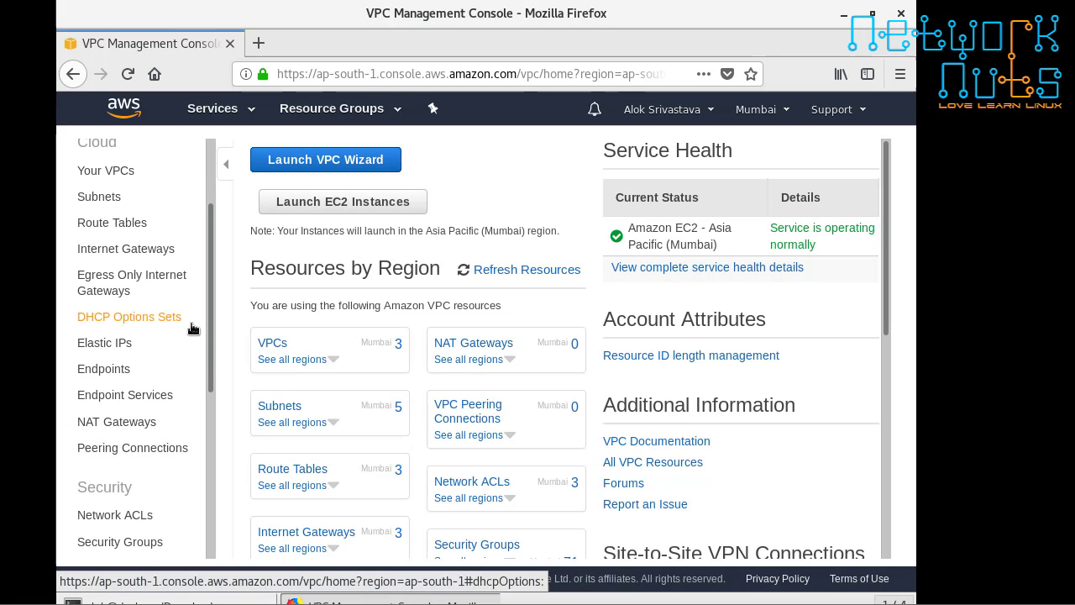
left_click_drag(213, 332, 120, 288)
left_click(115, 305)
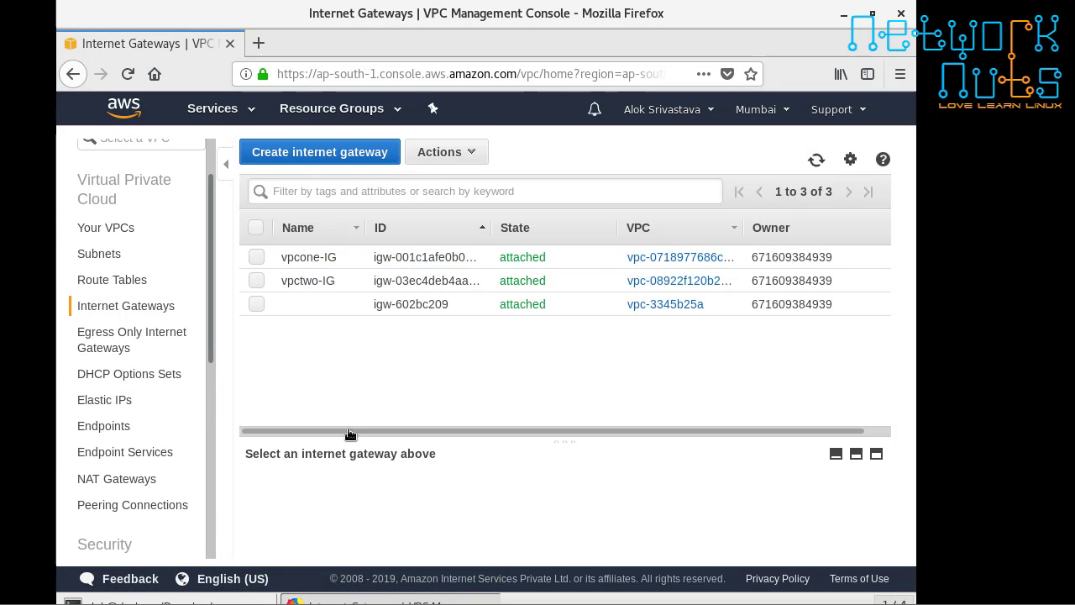
left_click_drag(351, 432, 463, 435)
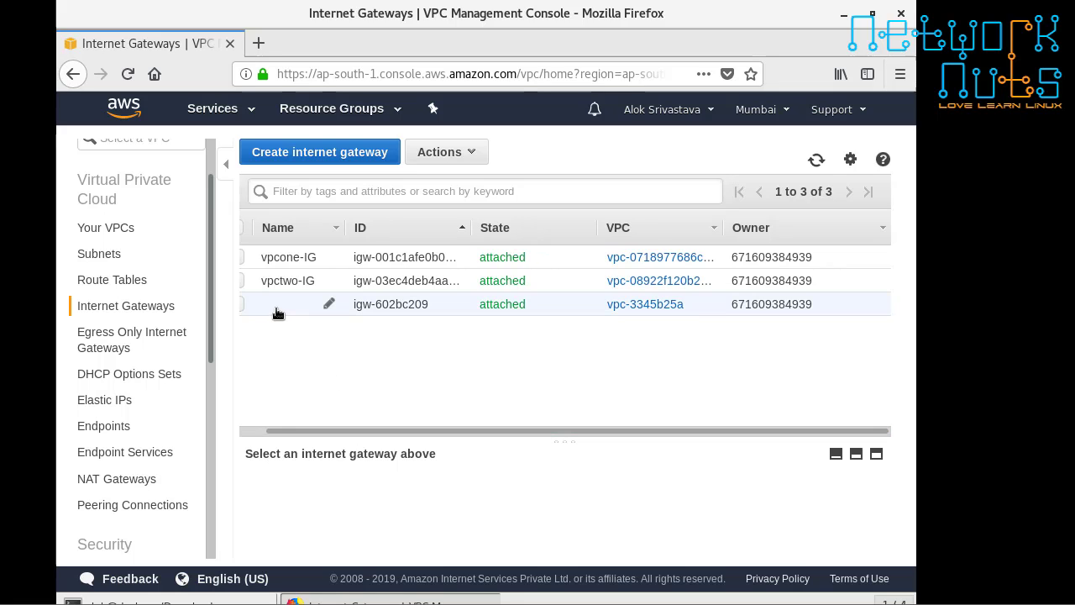
Return to the EC2 running instances and examine server-vpctwo's description details, including its security group.
left_click(206, 112)
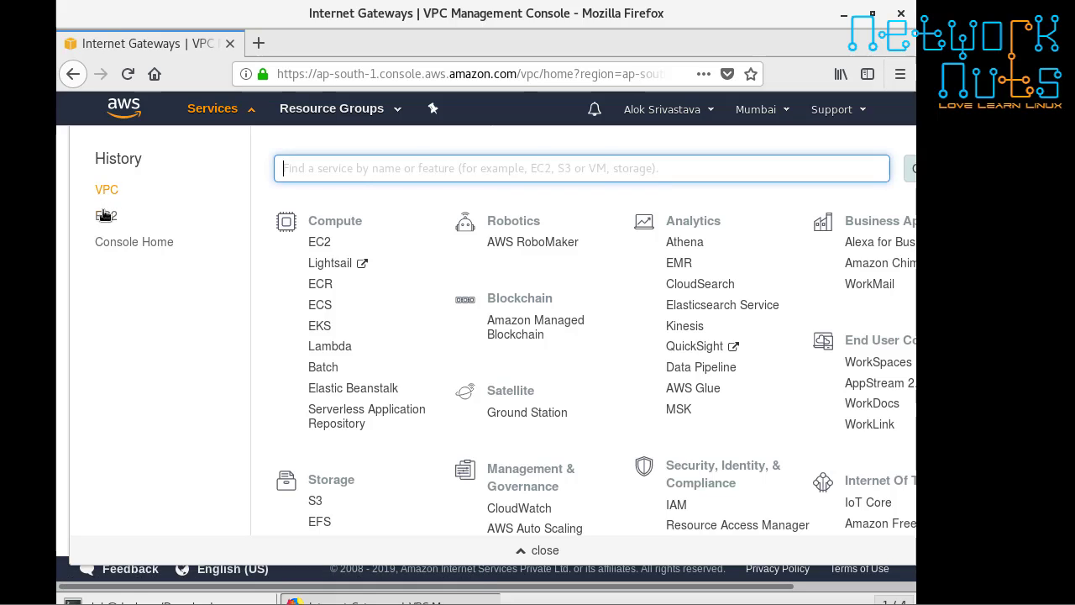
left_click(104, 217)
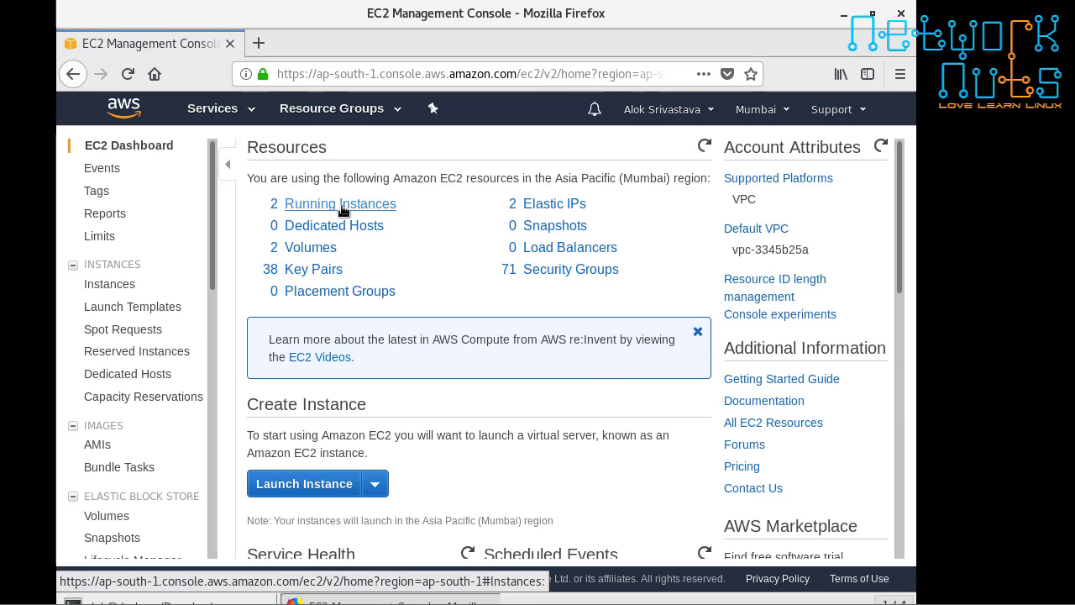
left_click(342, 209)
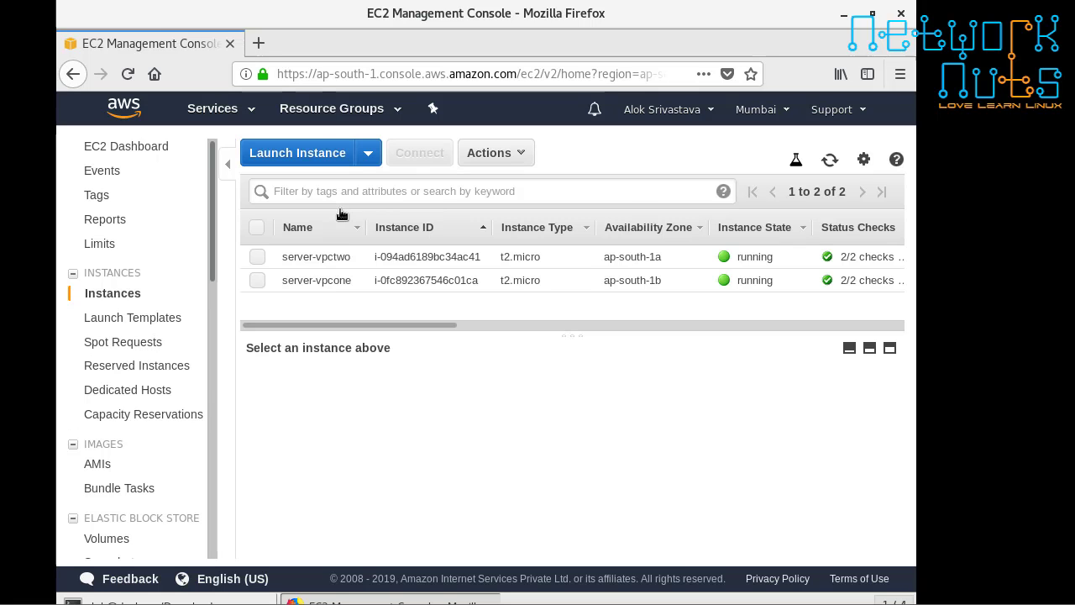
left_click(257, 257)
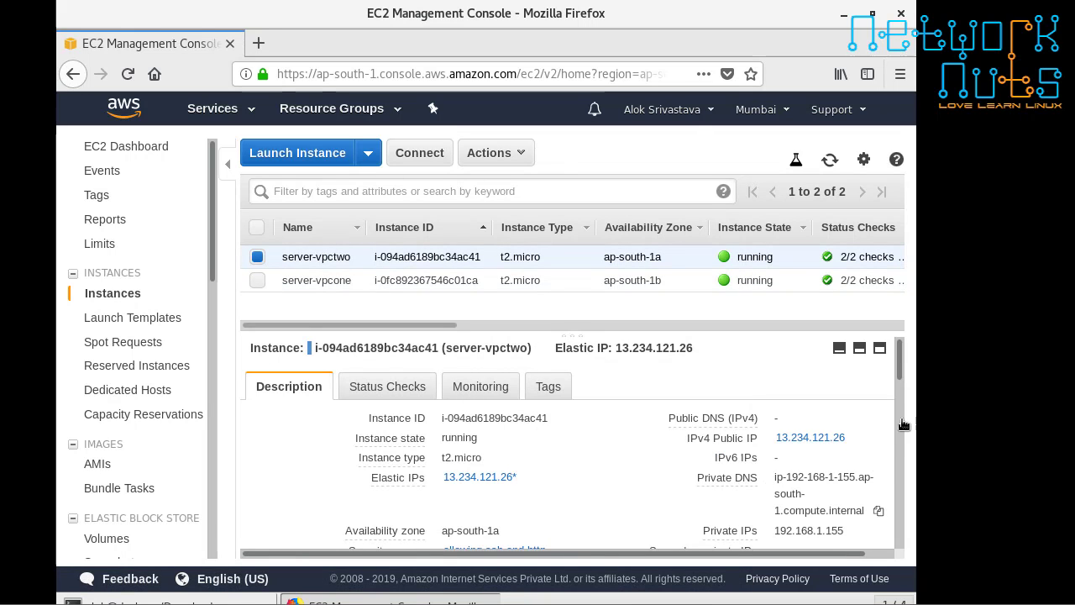
scroll(823, 420, "down", 2)
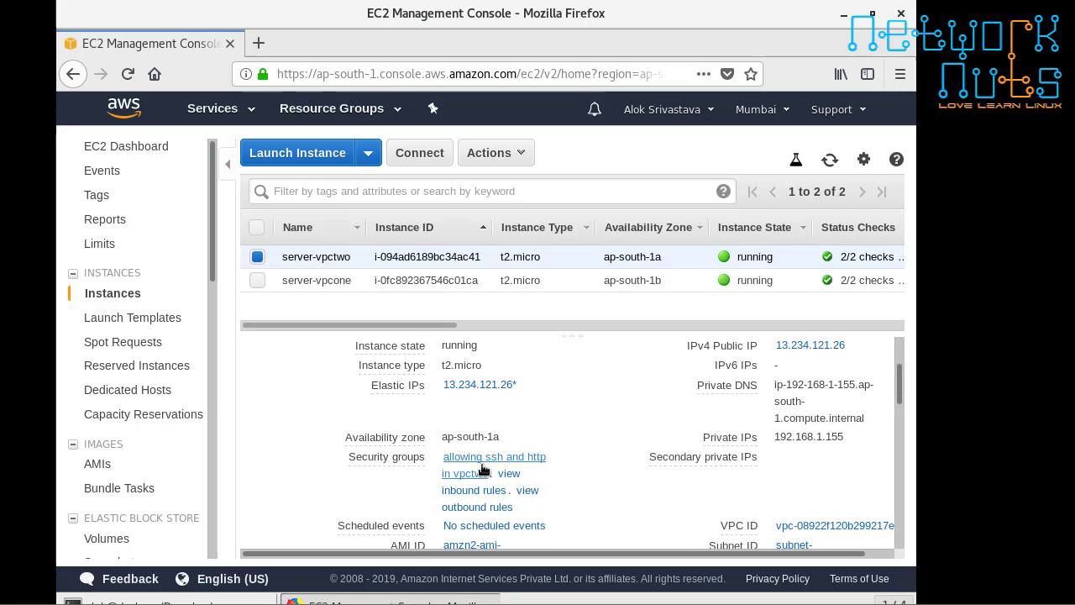
Copy the example SSH command from server-vpctwo's connection instructions again.
left_click(436, 154)
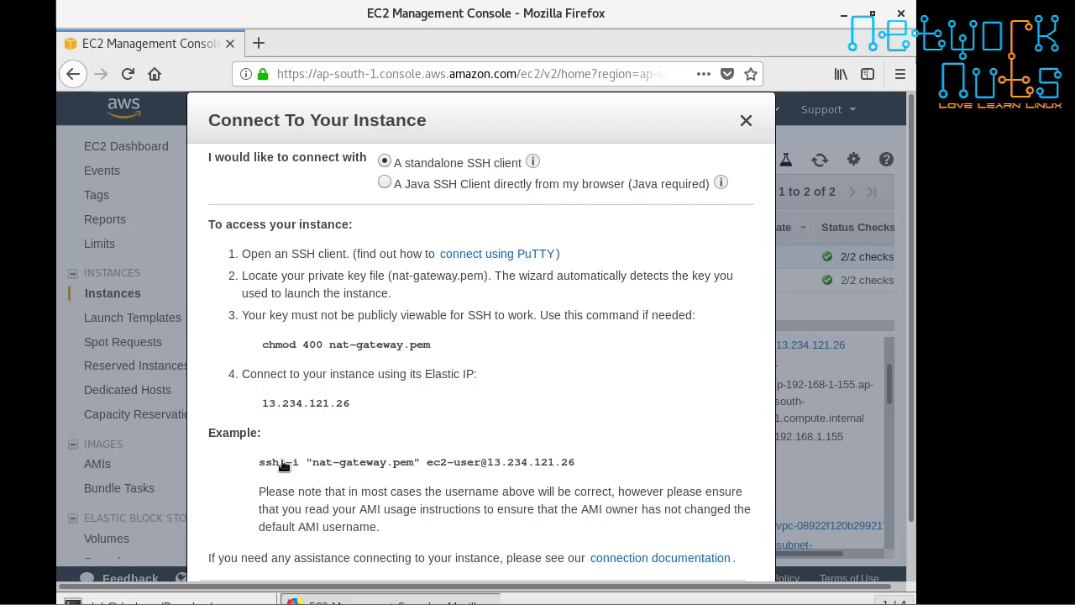
left_click_drag(284, 462, 576, 463)
right_click(566, 462)
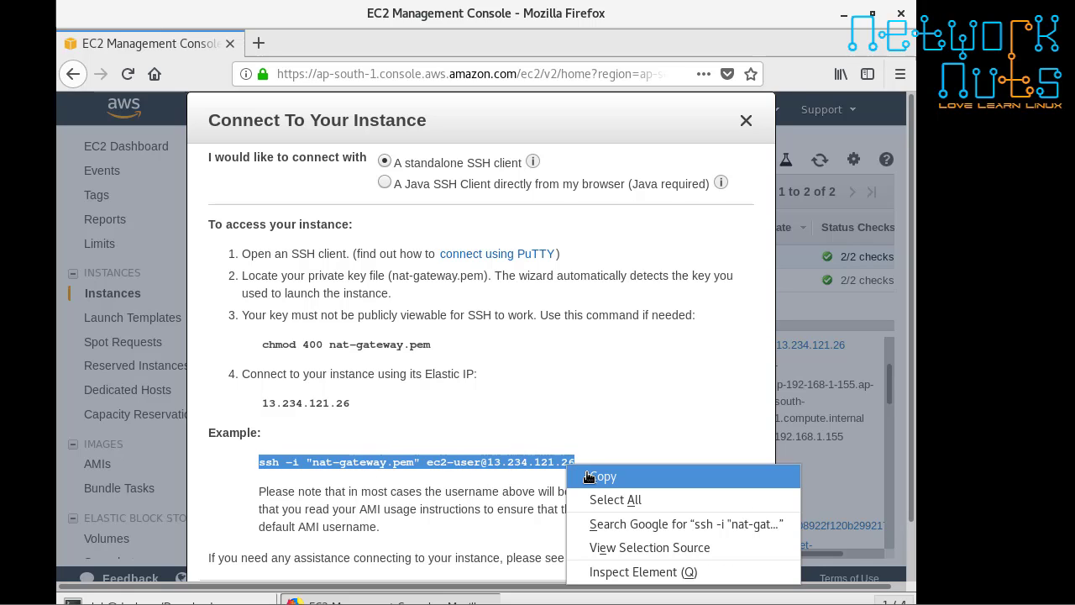
left_click(596, 476)
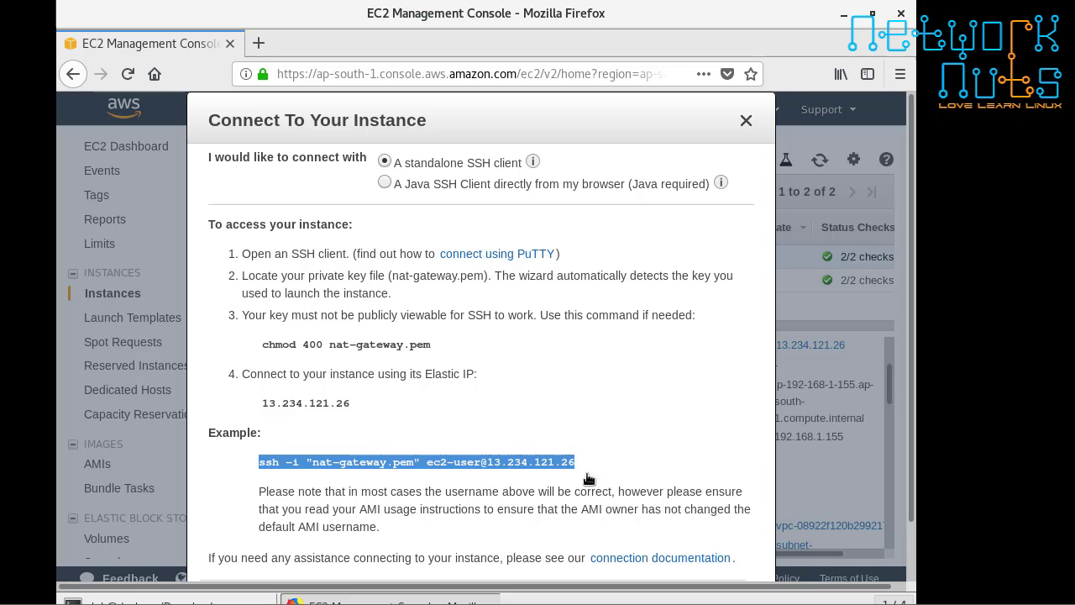
Switch to the terminal, retry the SSH connection to server-vpctwo with the copied command, and interrupt it.
left_click(166, 602)
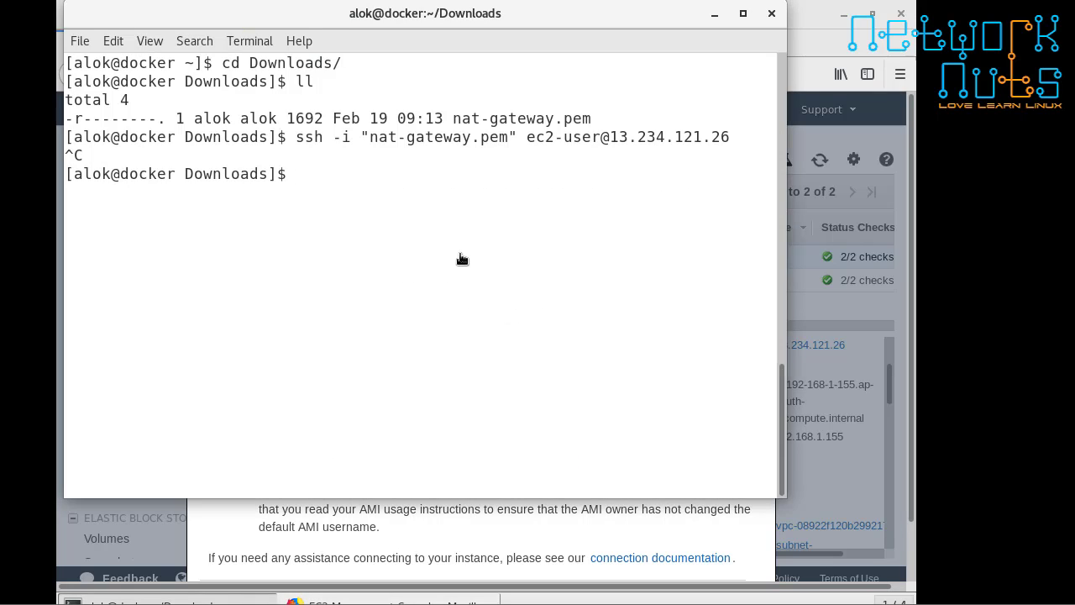
key("ctrl+shift+v")
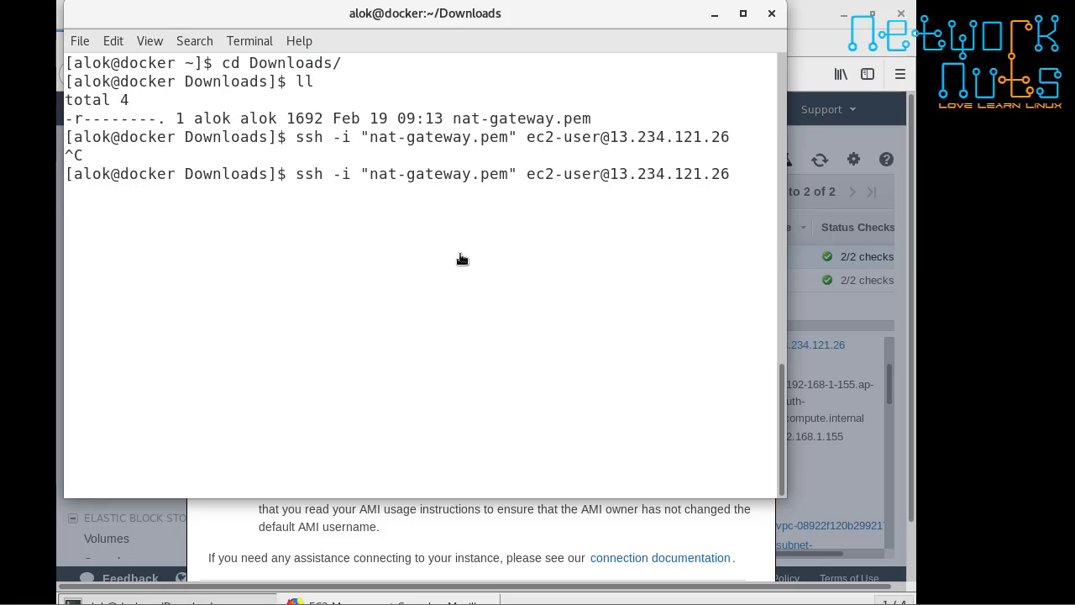
key("Return")
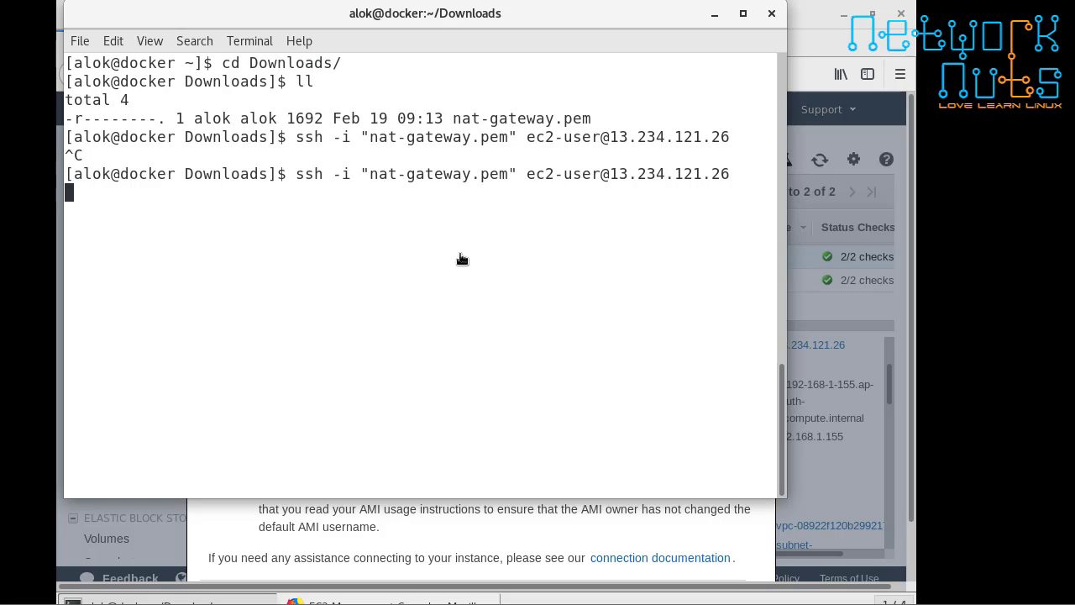
key("ctrl+c")
key("Return")
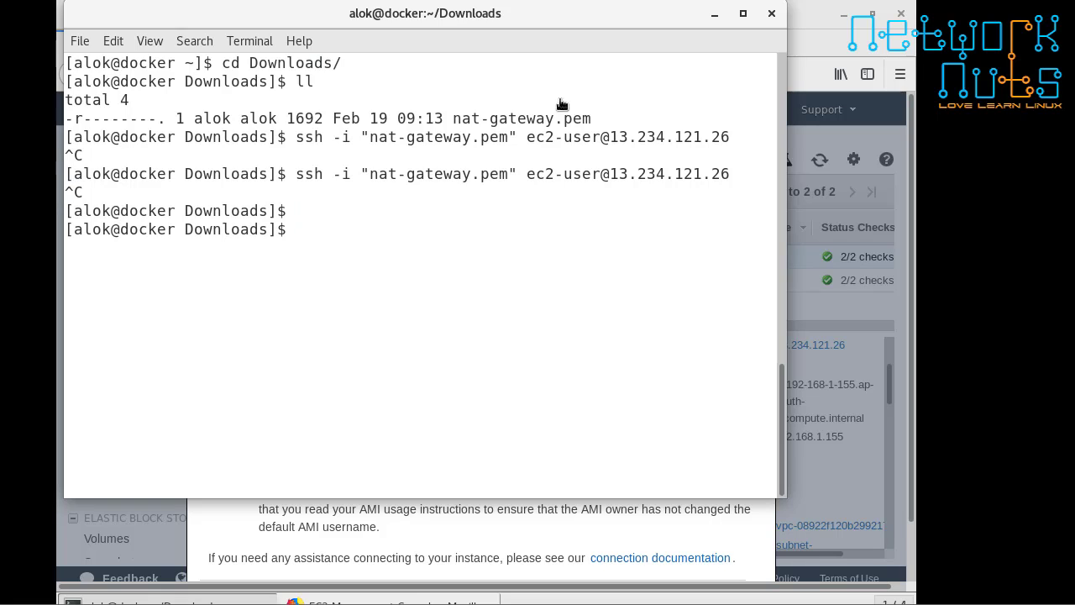
Back in the browser, dismiss the connection instructions and view the inbound rules of server-vpctwo's security group.
left_click(884, 126)
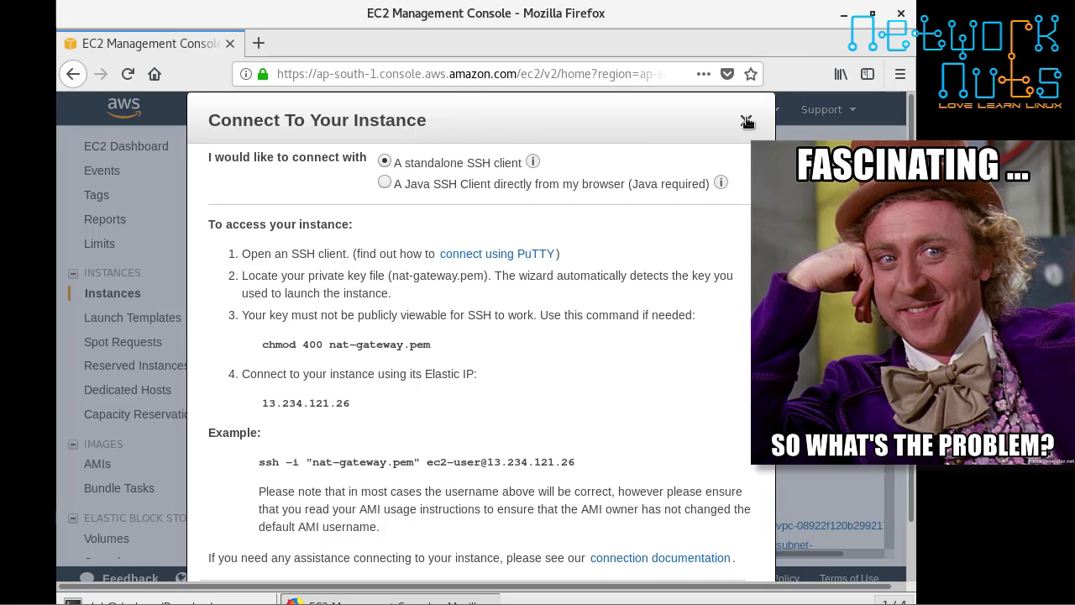
left_click(746, 120)
left_click(468, 458)
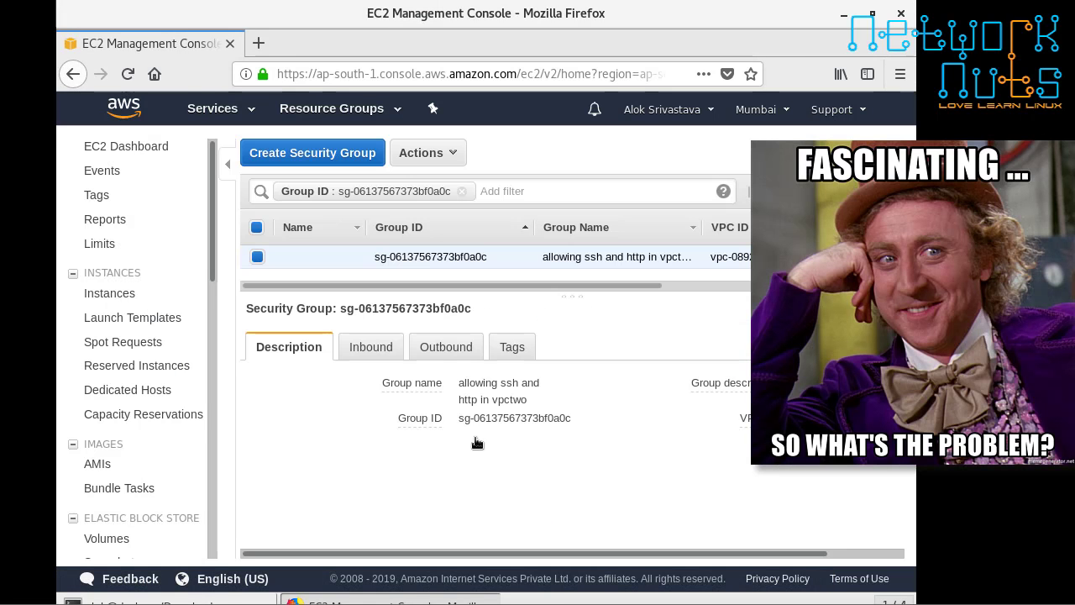
left_click(383, 354)
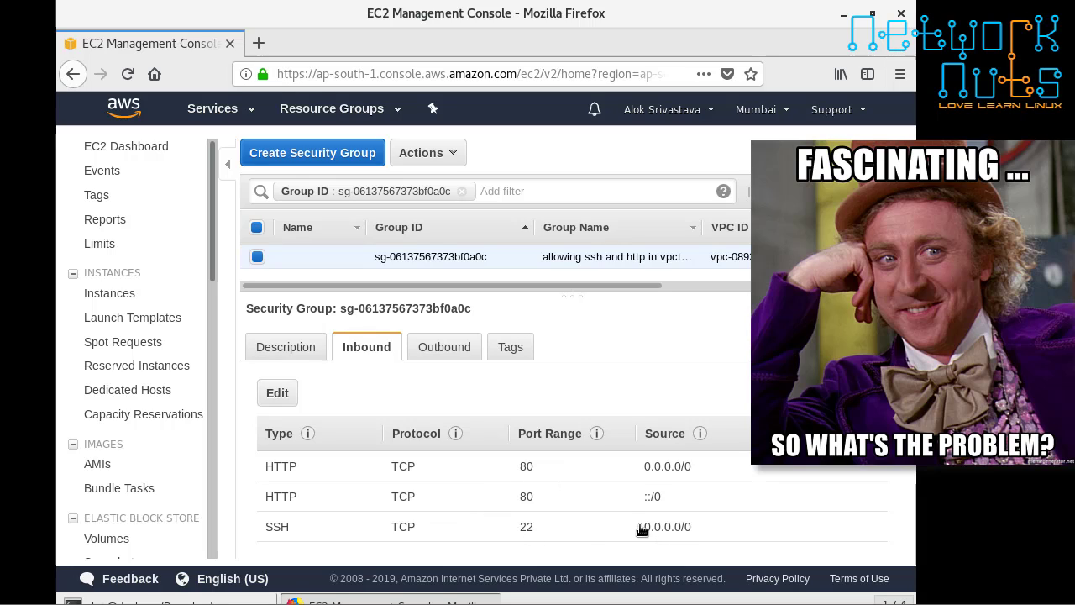
Edit the security group's inbound rules so the SSH rule and the first HTTP rule have source Anywhere, and save them.
left_click(278, 395)
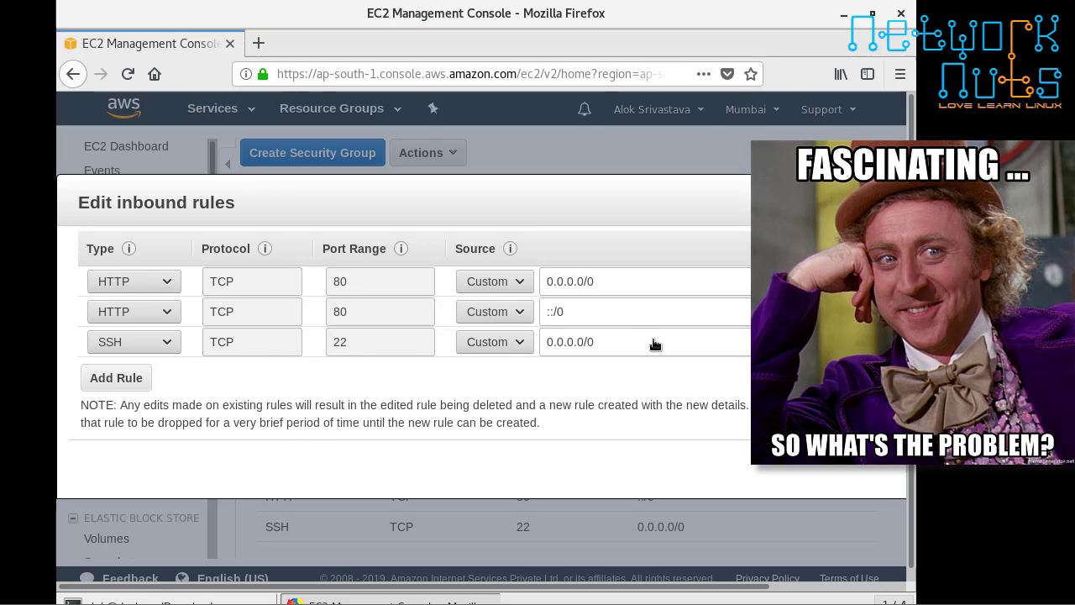
left_click(516, 343)
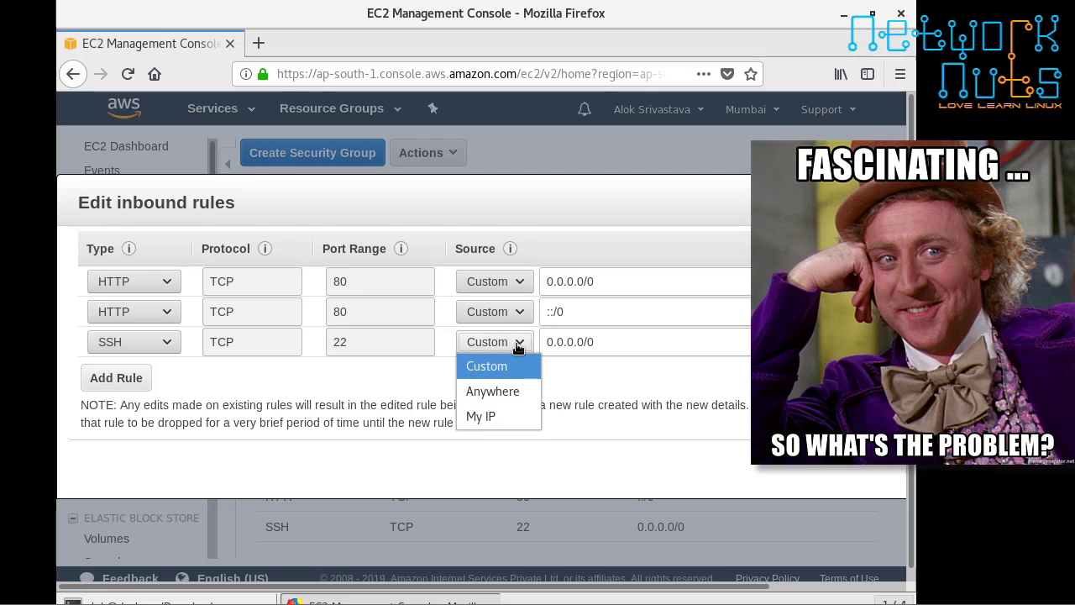
left_click(491, 395)
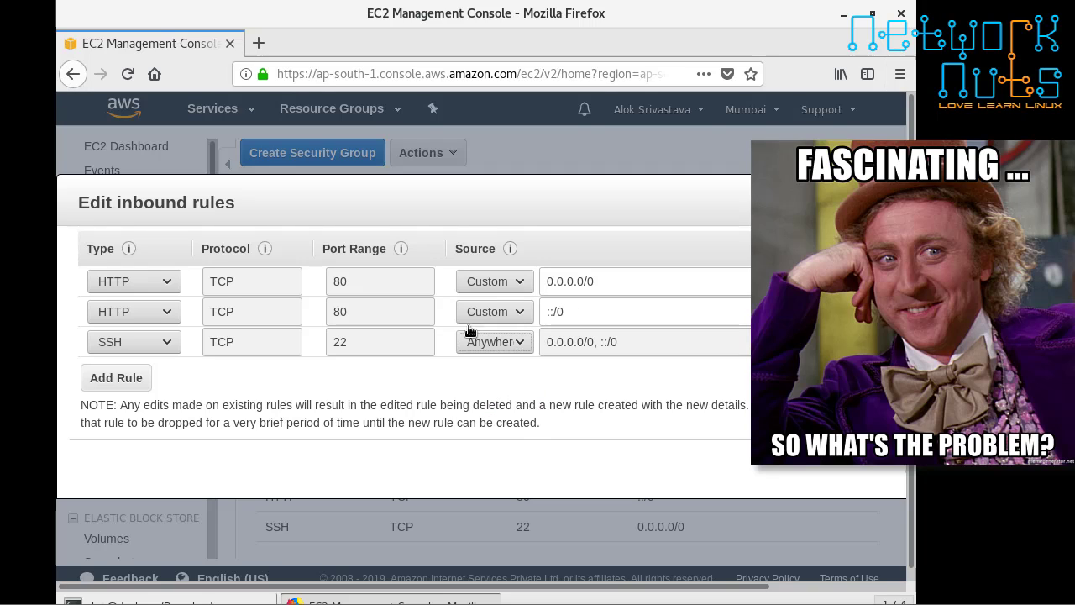
left_click(522, 283)
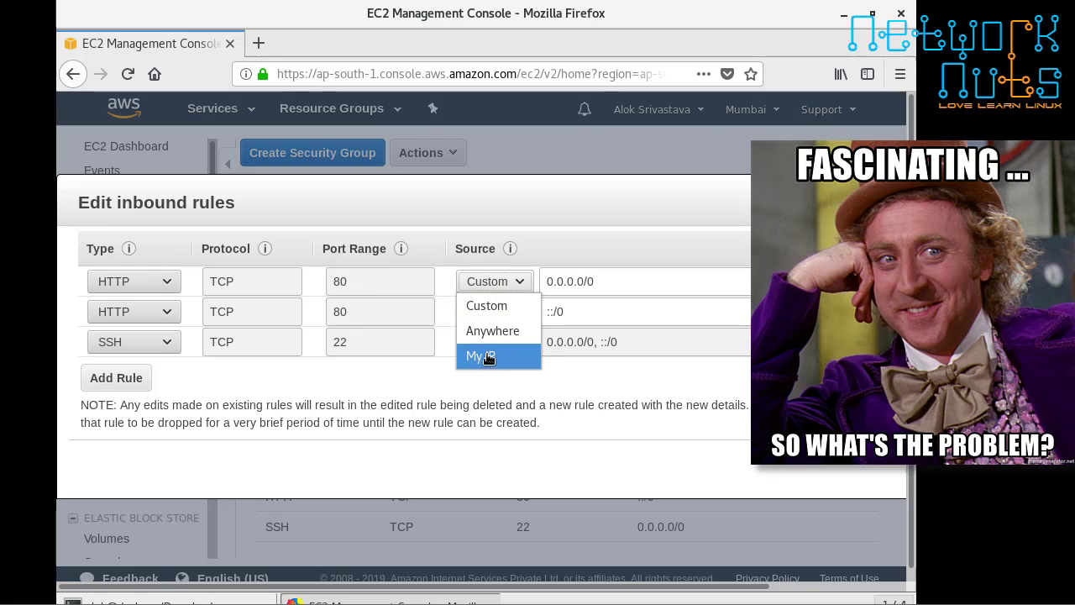
left_click(492, 331)
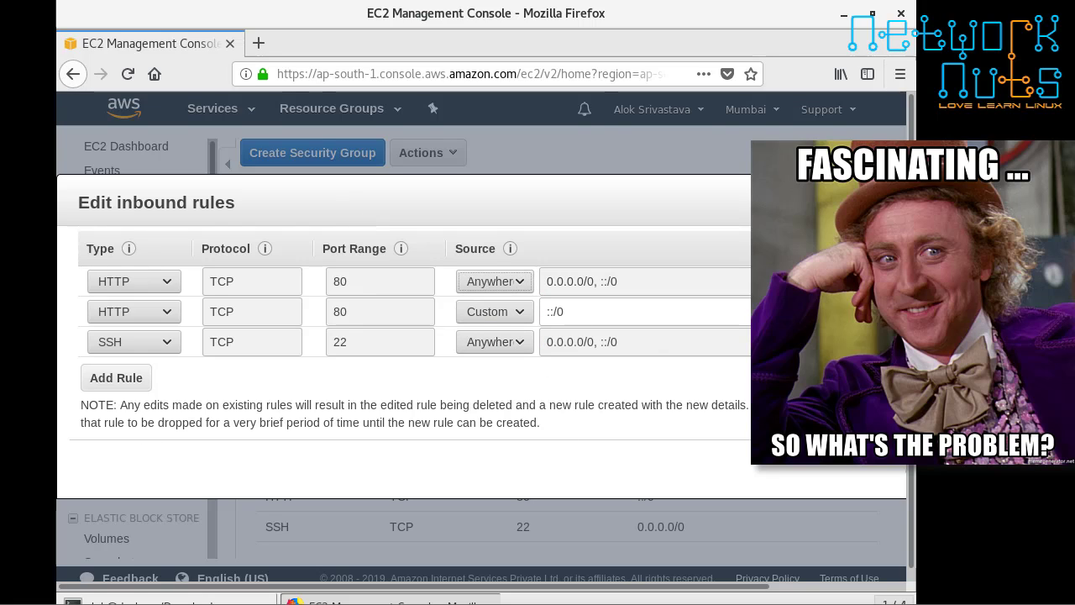
scroll(483, 336, "down", 1)
scroll(483, 336, "right", 3)
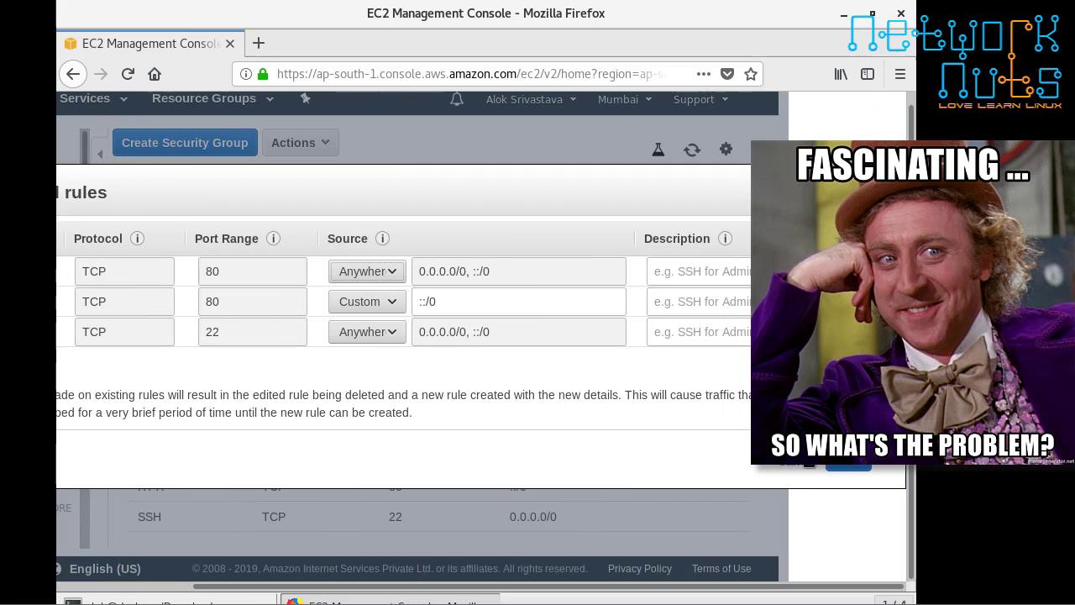
left_click(847, 459)
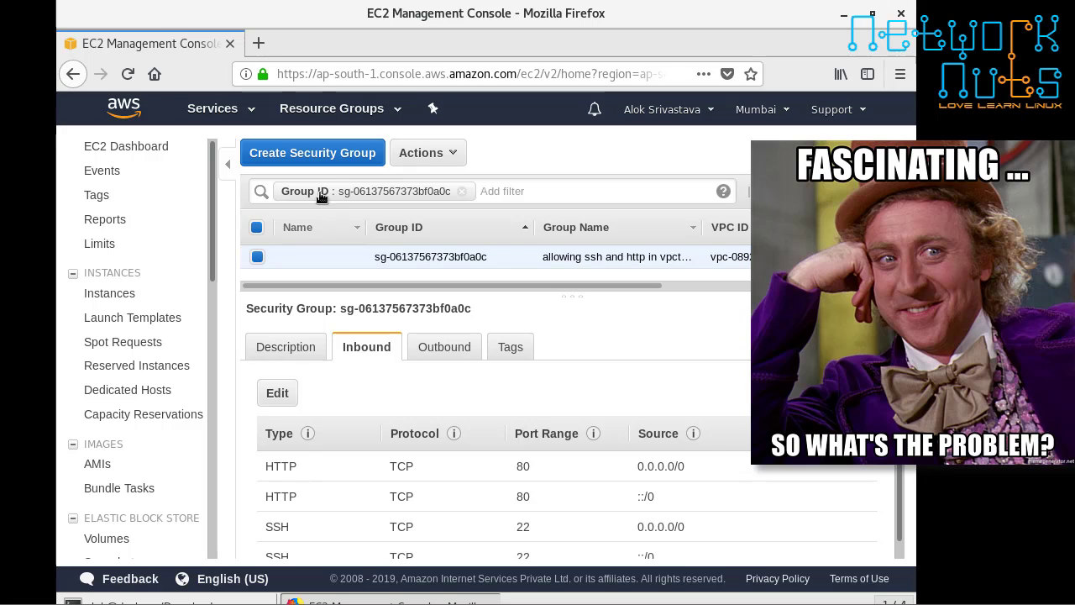
Switch to the terminal, rerun the previous SSH command for server-vpctwo, and interrupt the attempt.
left_click(118, 602)
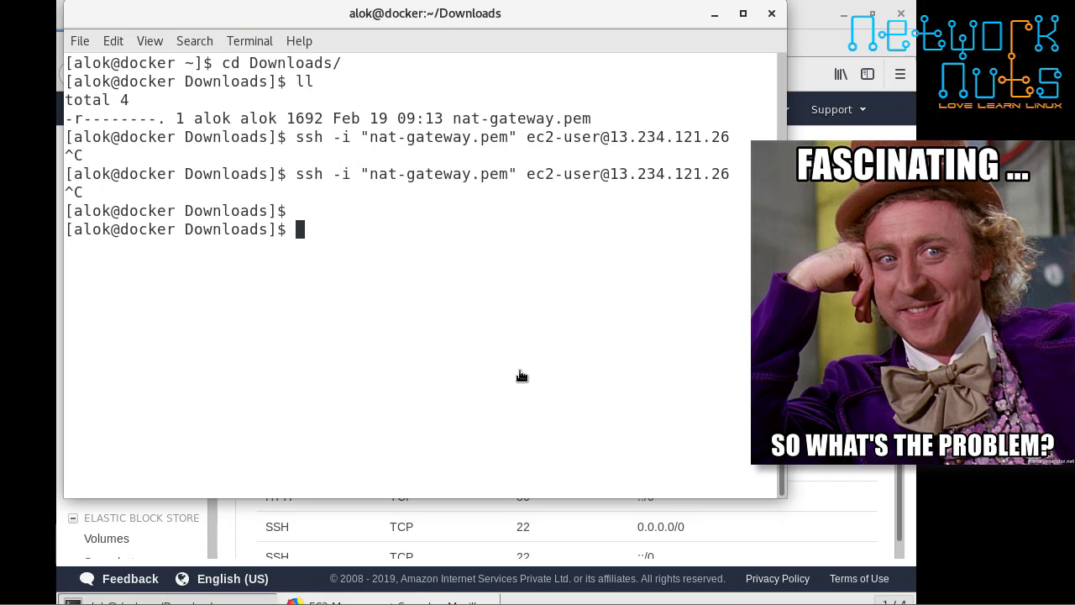
key("Up")
key("Return")
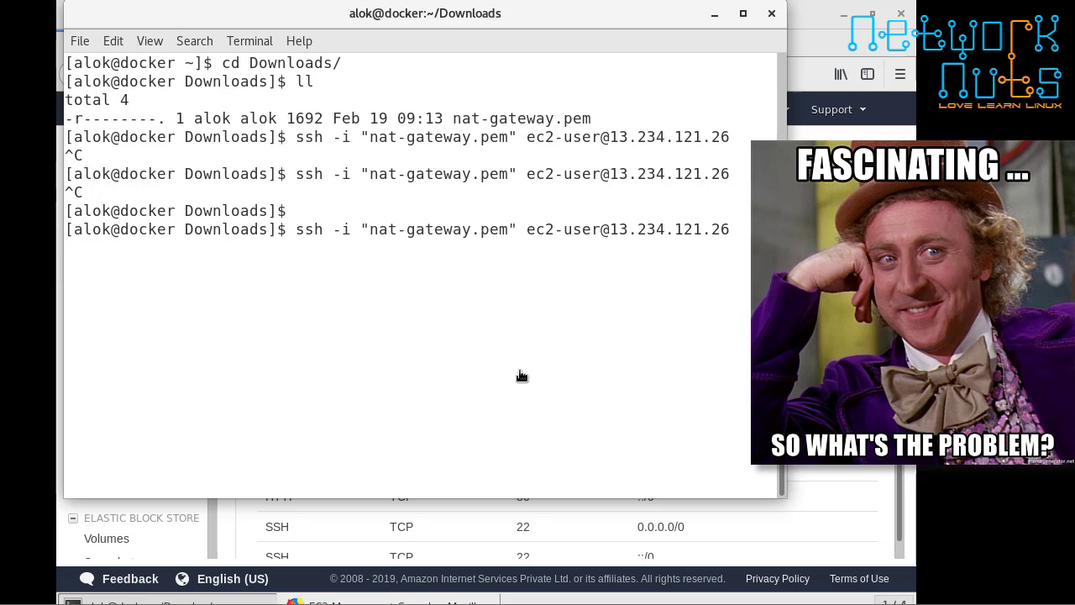
key("ctrl+c")
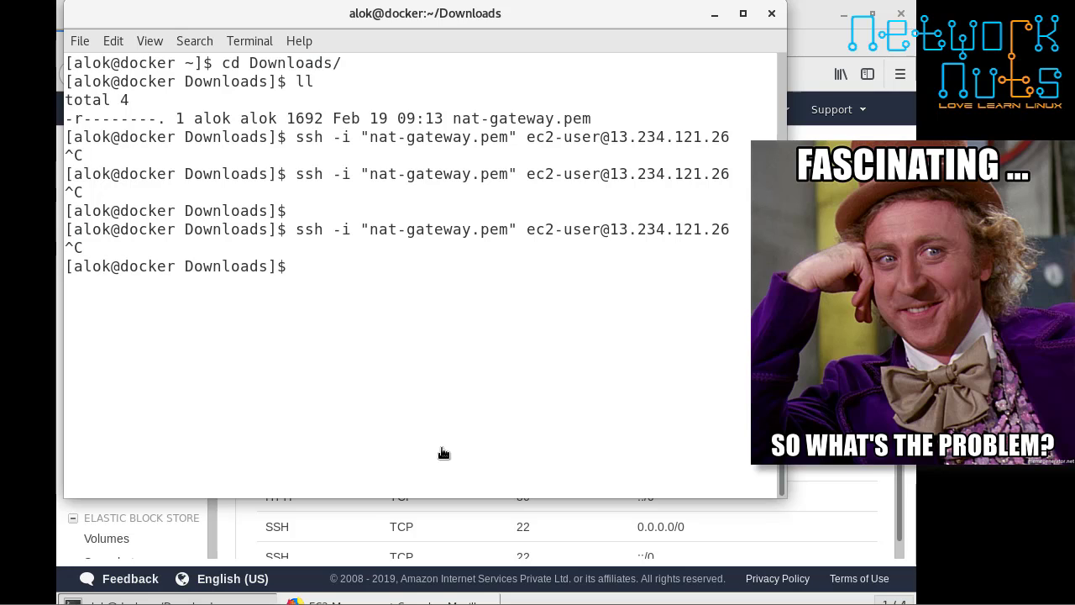
type("dig www.g")
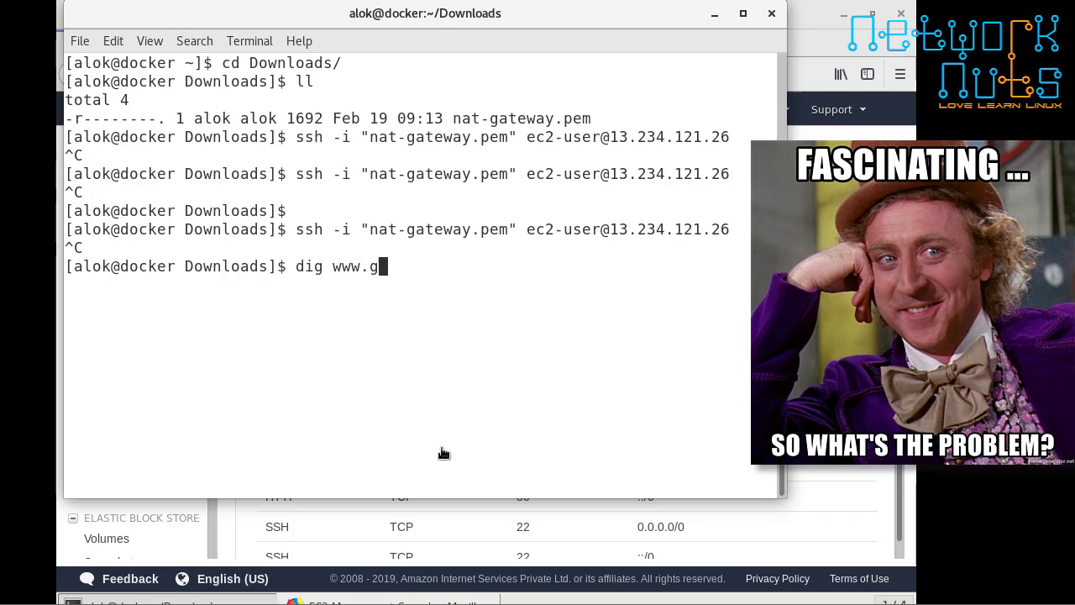
type("oogle.com")
key("Return")
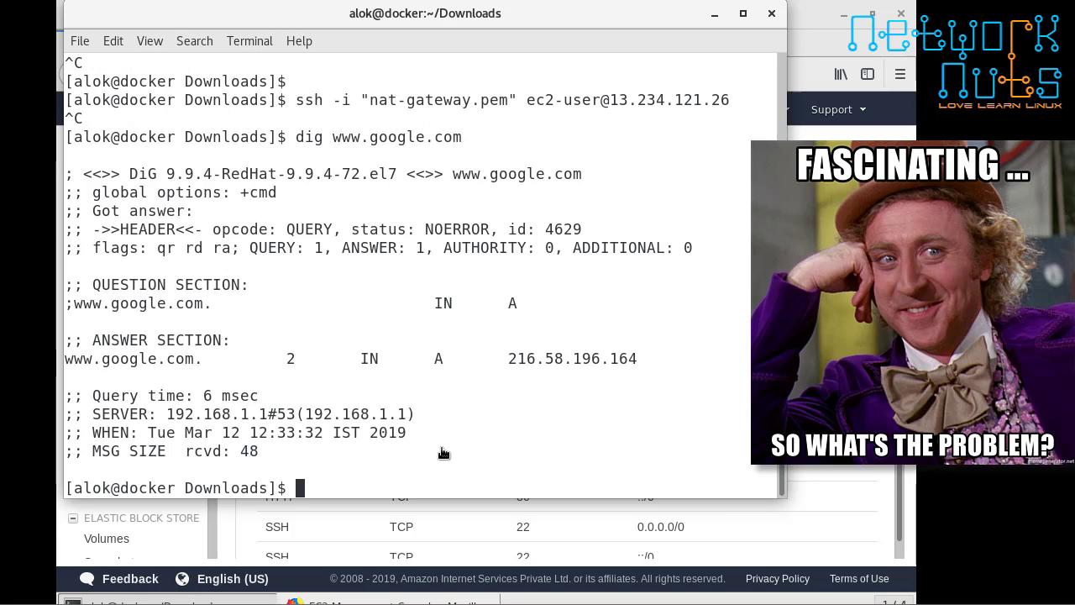
key("ctrl+l")
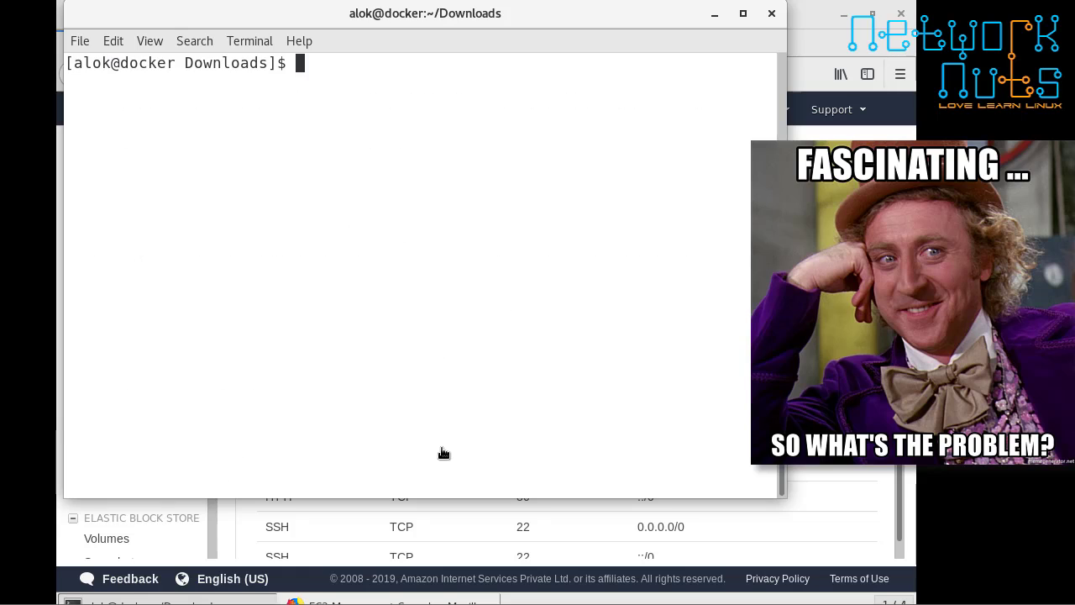
Back in the browser, return to the EC2 instances list and examine server-vpctwo's description, including its security group, VPC and subnet.
left_click(836, 48)
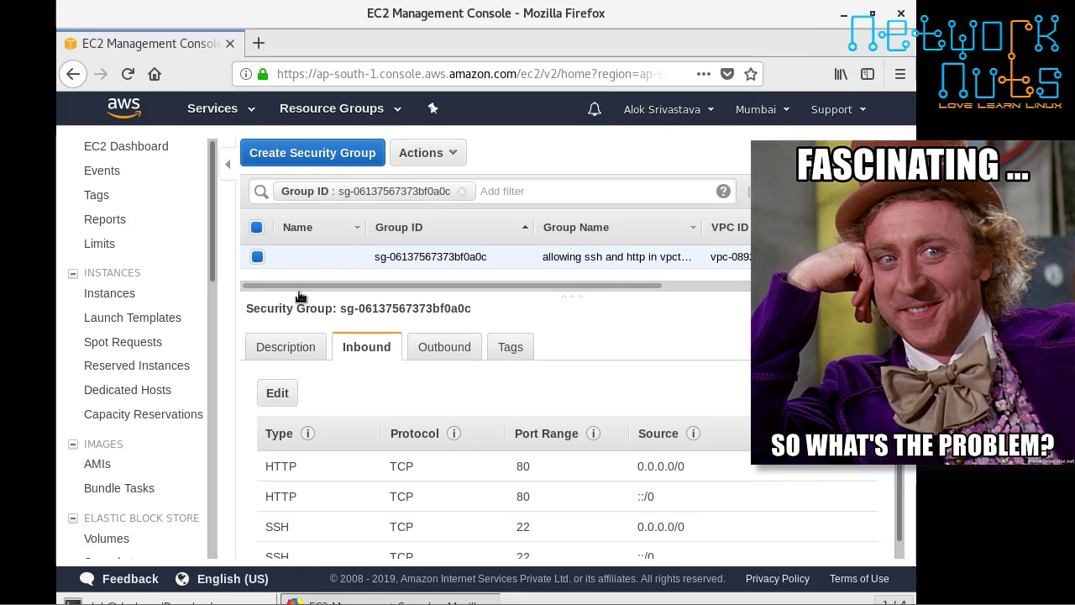
left_click_drag(300, 294, 315, 324)
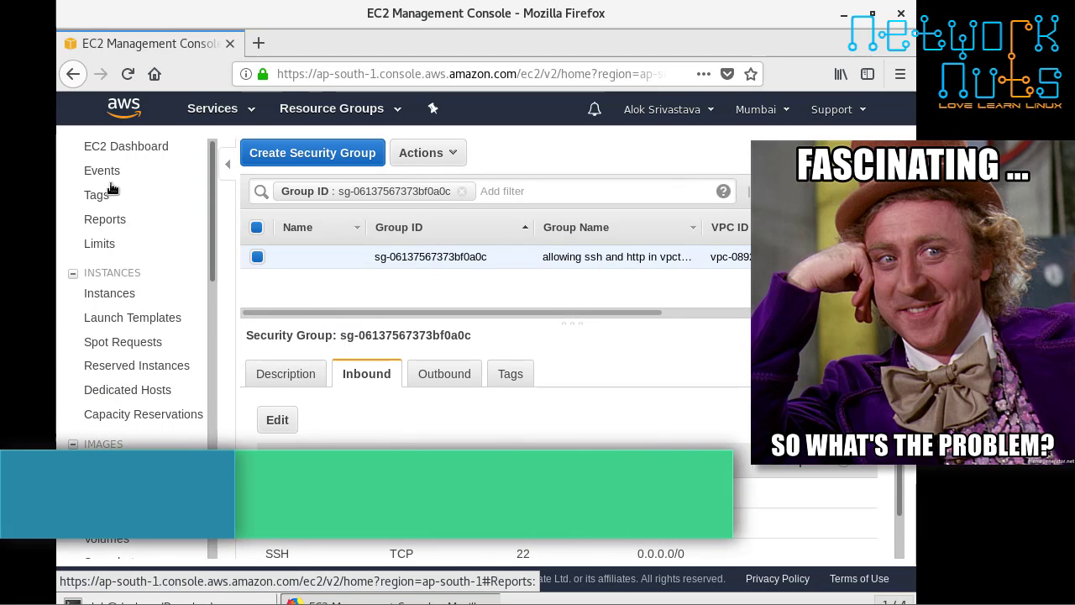
left_click(76, 275)
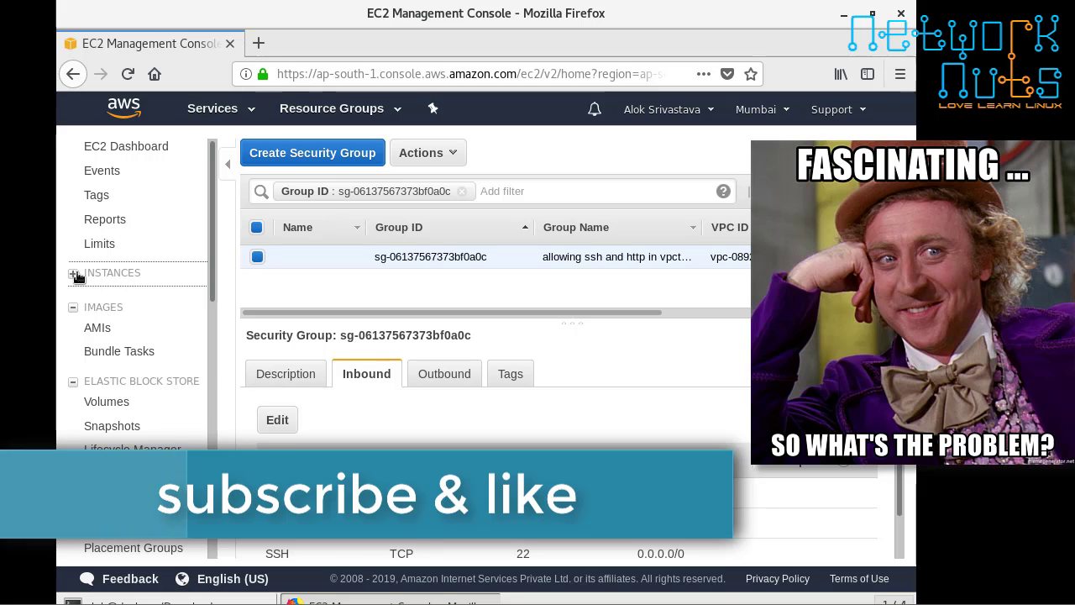
left_click(75, 275)
left_click(115, 291)
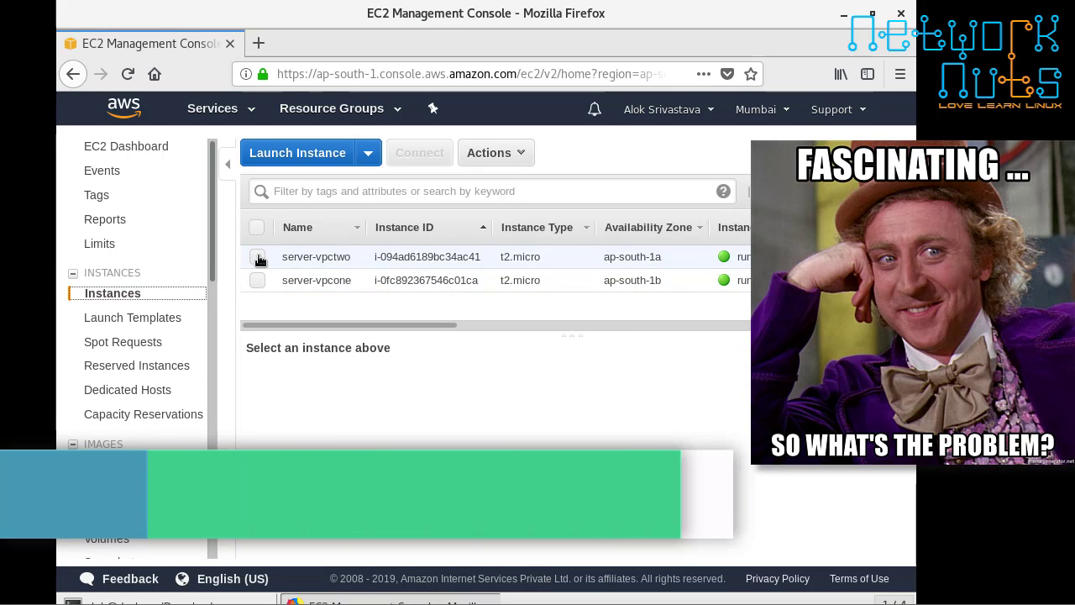
left_click(257, 257)
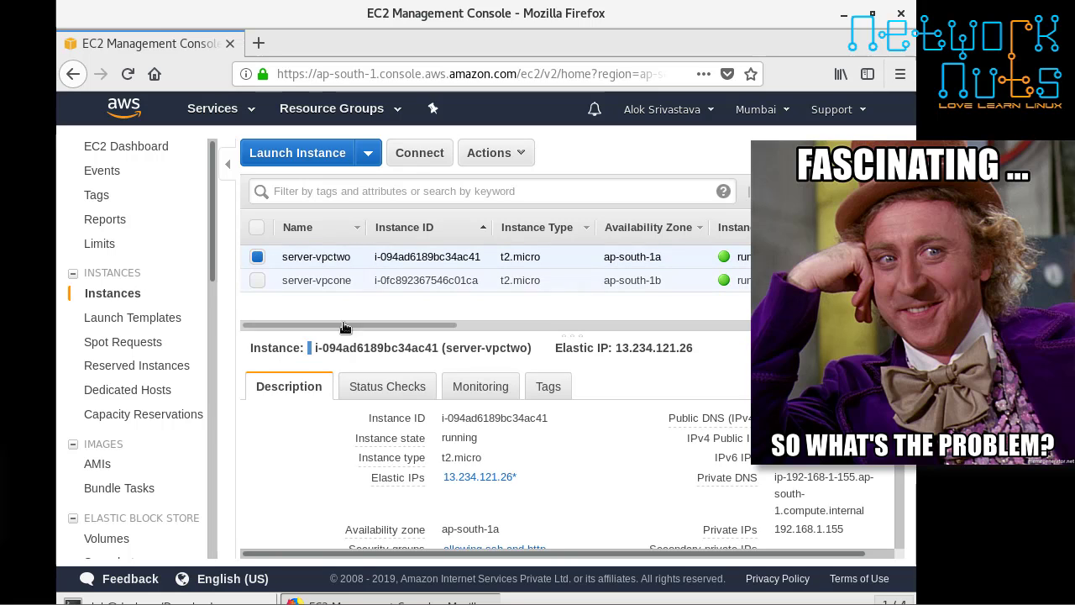
scroll(560, 483, "down", 2)
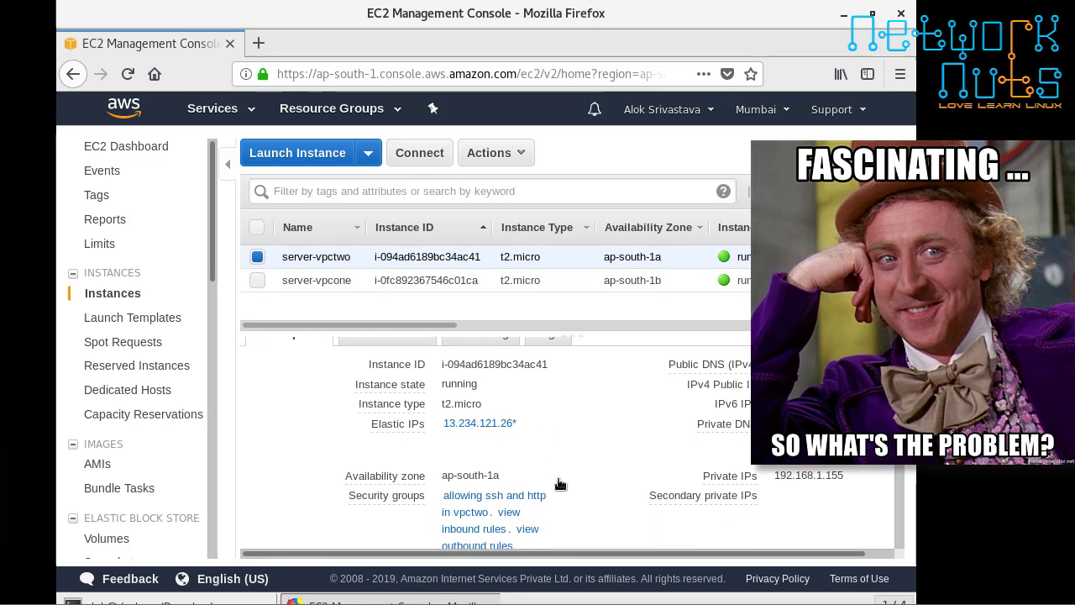
scroll(504, 479, "down", 1)
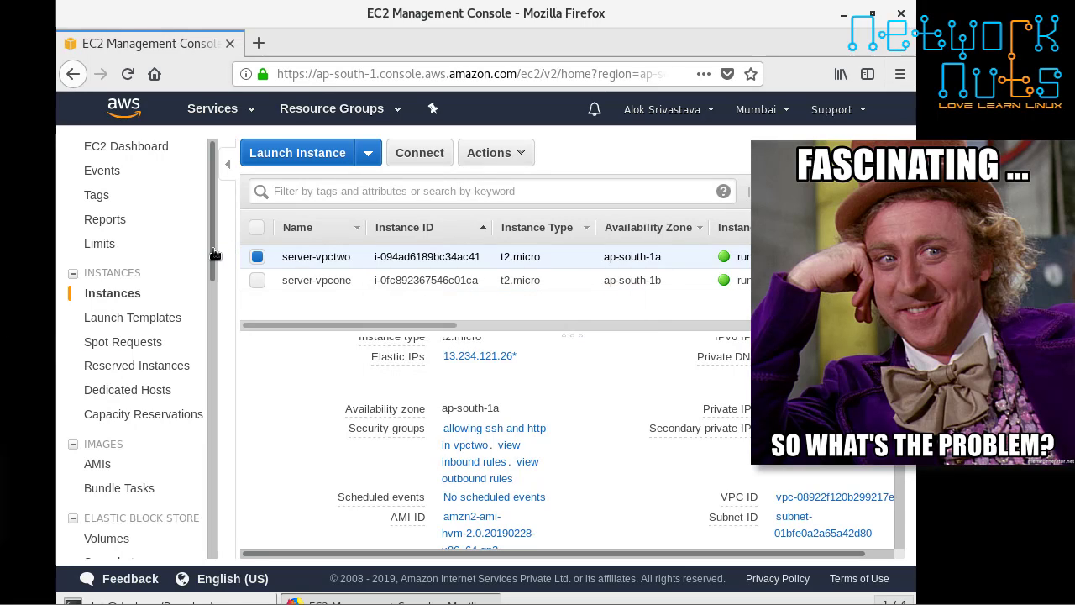
scroll(215, 252, "down", 1)
scroll(216, 231, "up", 1)
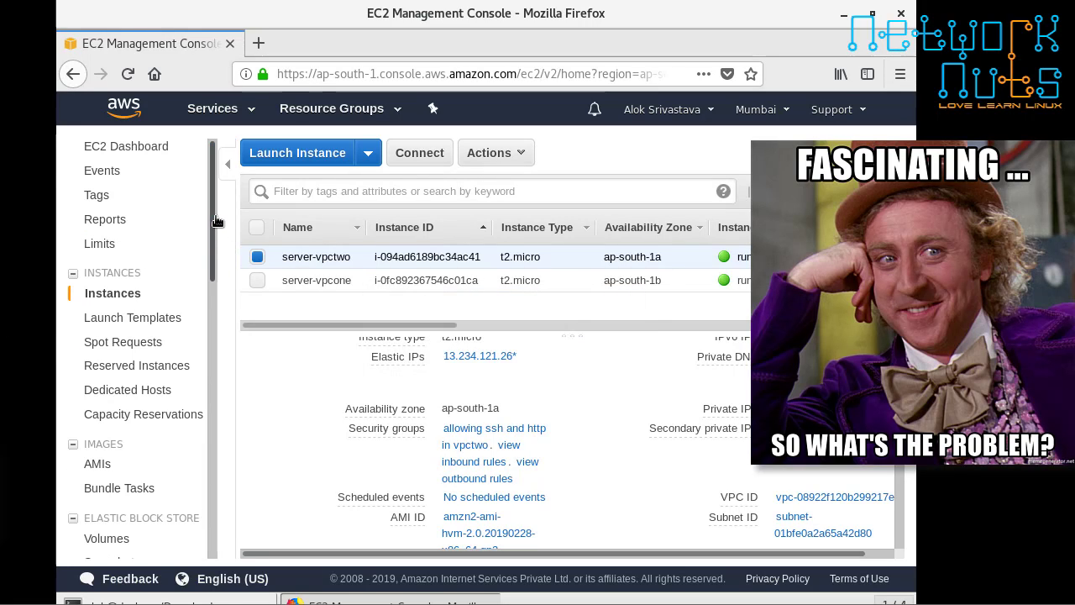
Go to the VPC service's route tables and enlarge the list pane to show every route table.
left_click(212, 109)
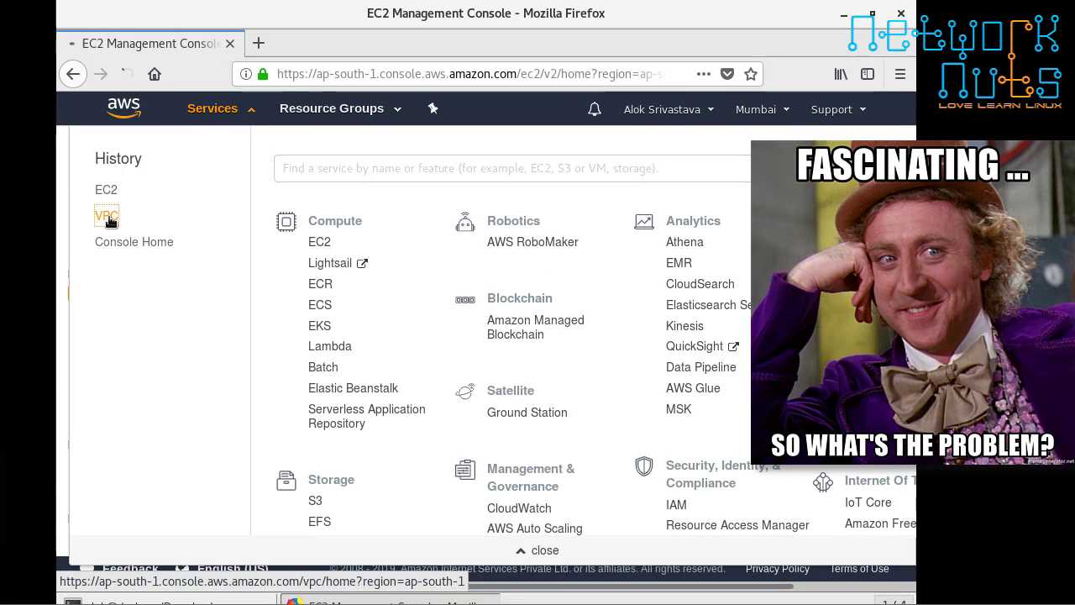
left_click(107, 217)
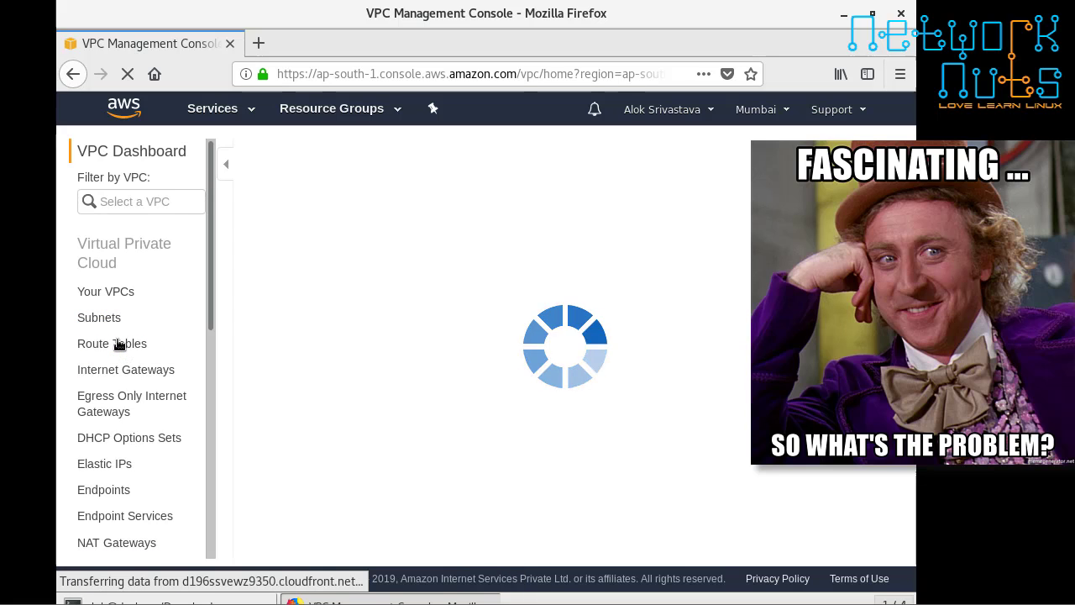
left_click(114, 342)
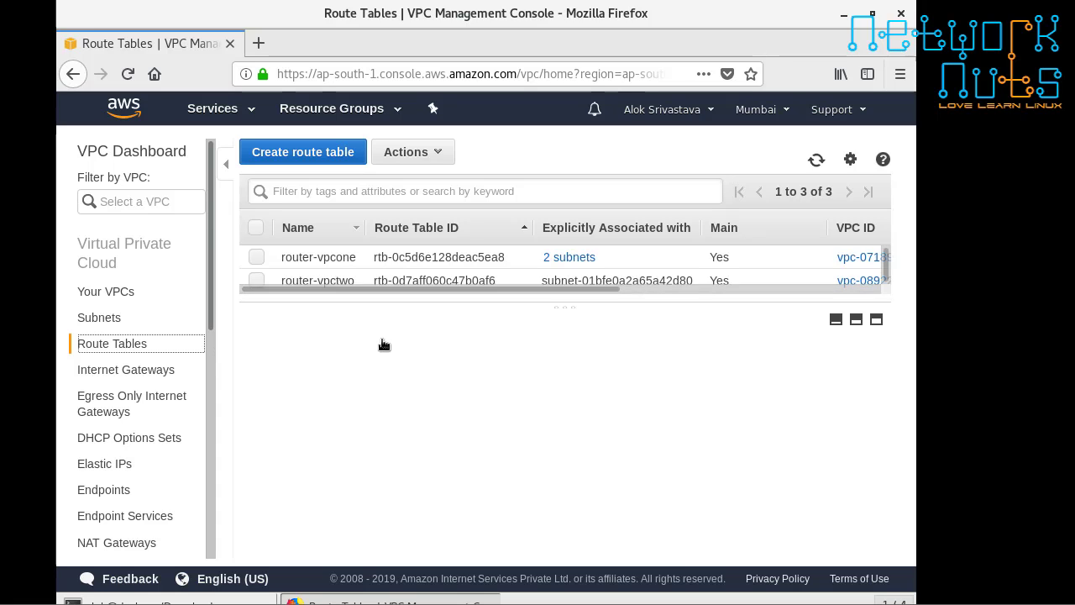
left_click_drag(383, 352, 386, 346)
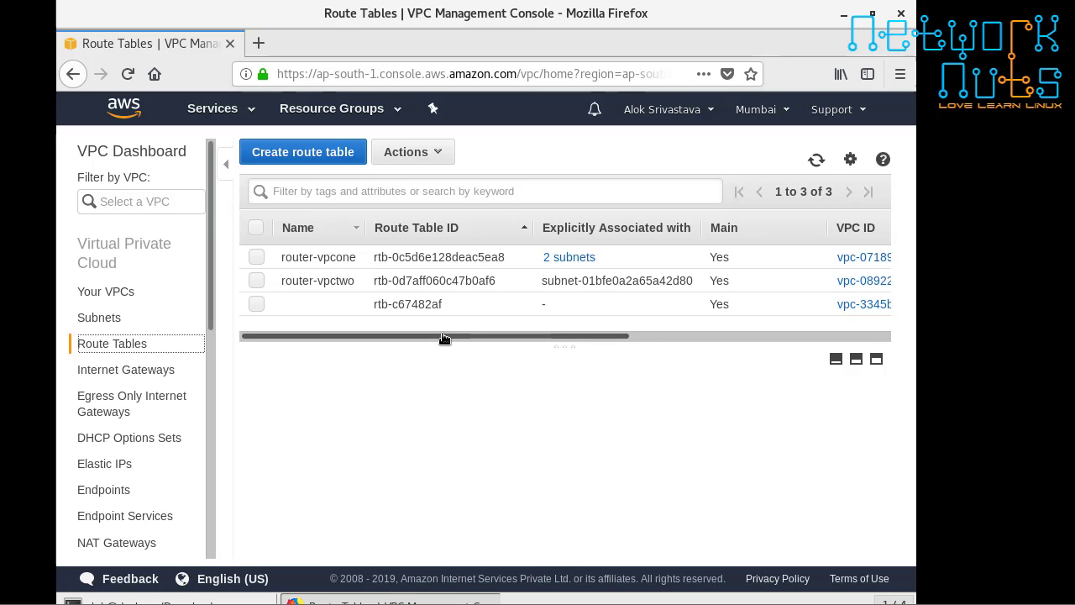
Add a 0.0.0.0/0 route to the router-vpctwo route table targeting the internet gateway vpctwo-IG, and save the routes.
left_click(258, 281)
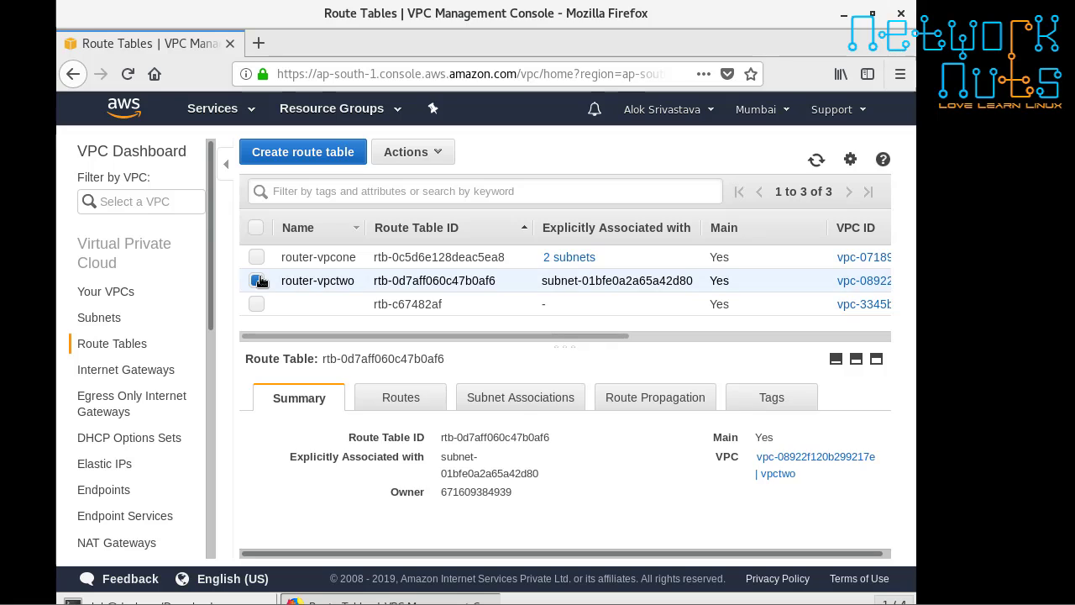
left_click(409, 394)
scroll(410, 437, "down", 1)
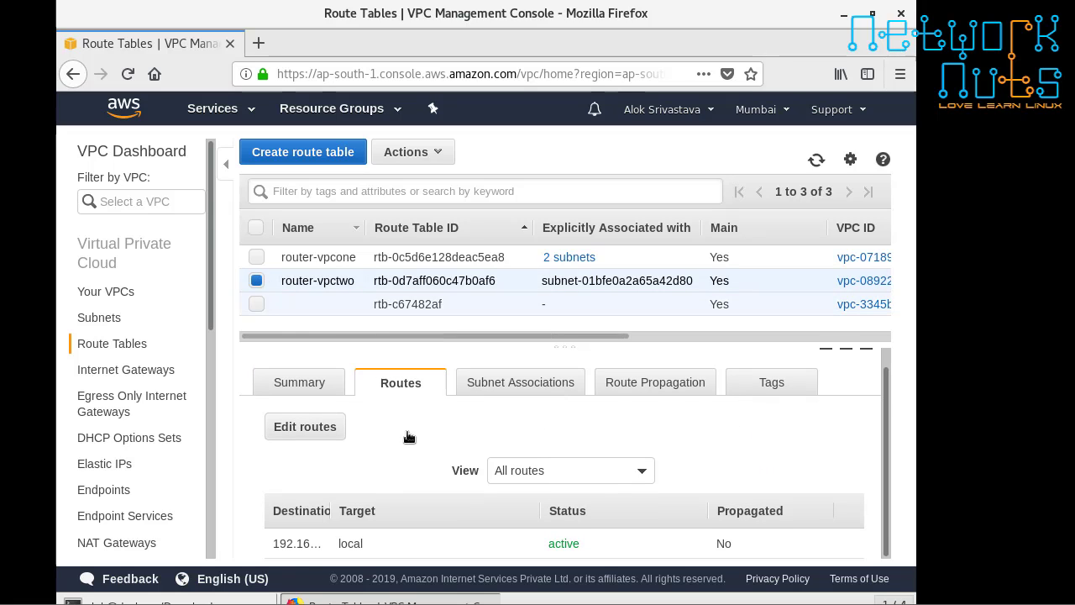
left_click(298, 427)
left_click(120, 327)
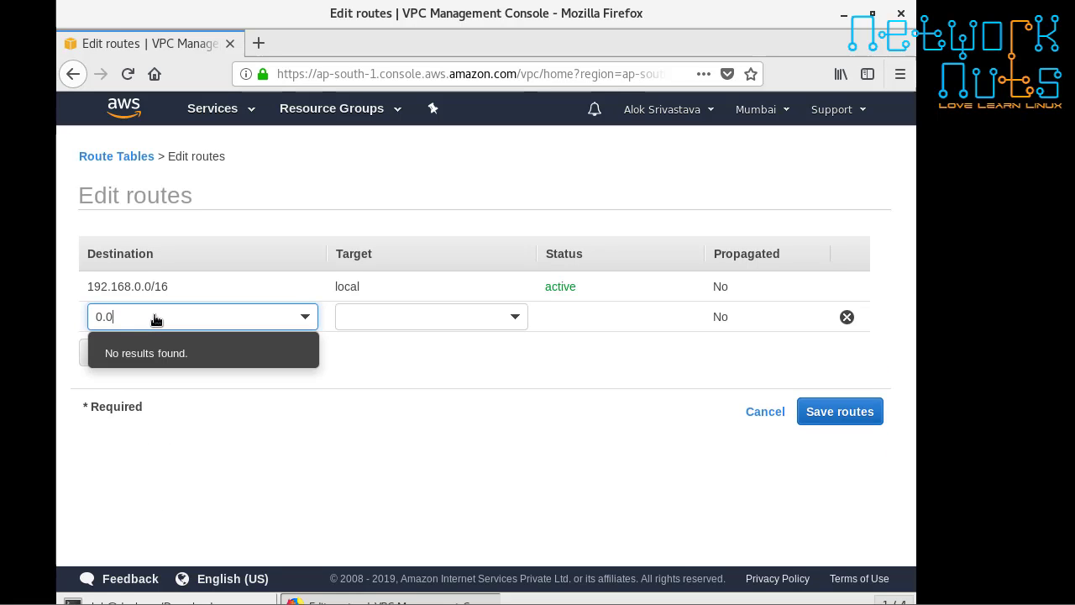
type("0.0.0.0/0")
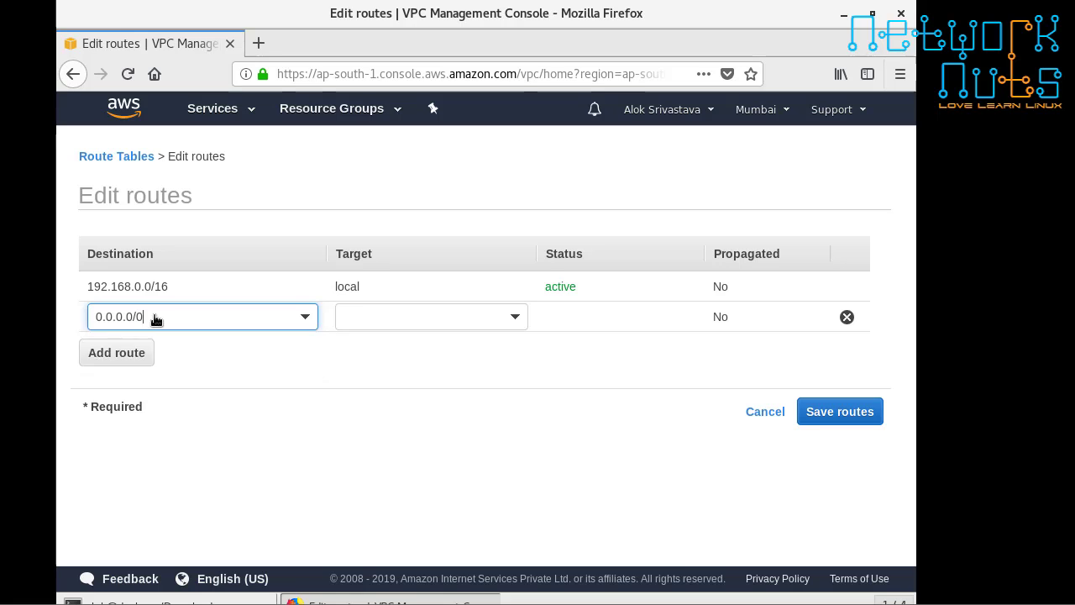
left_click(396, 317)
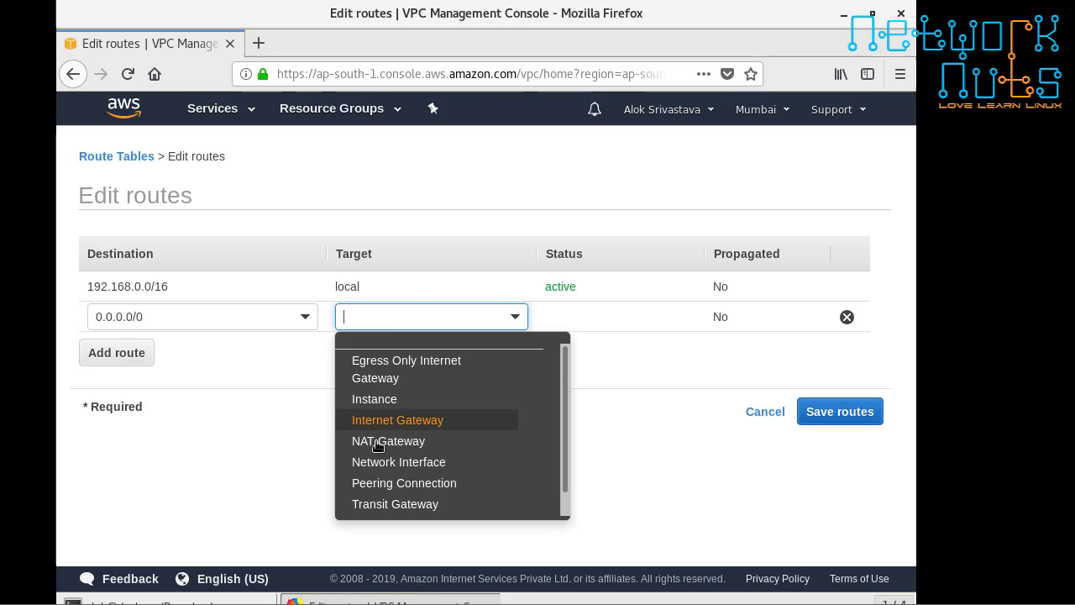
left_click(357, 420)
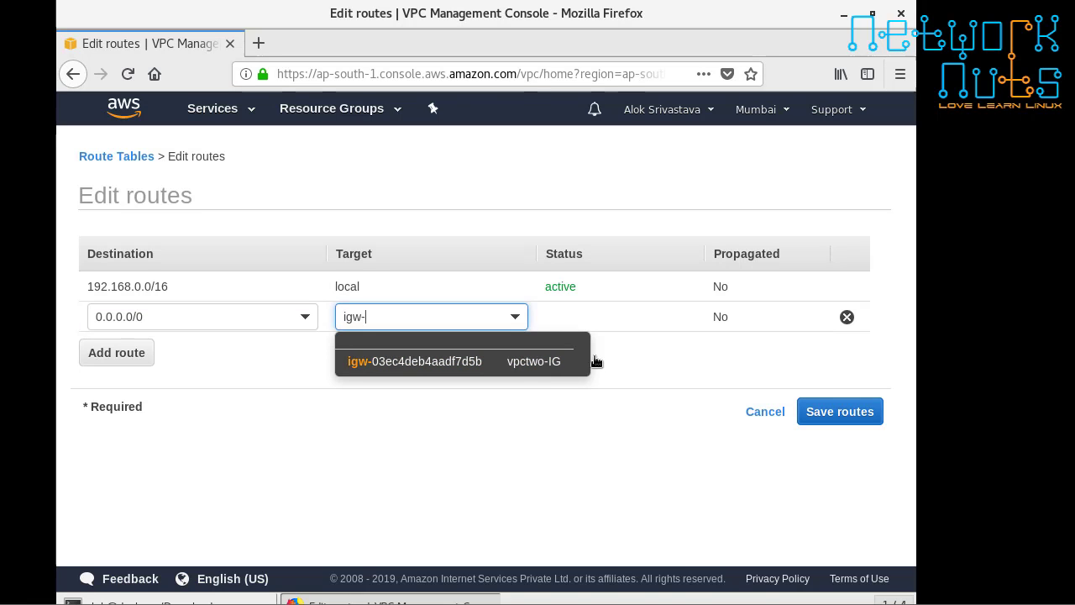
left_click(544, 365)
left_click(837, 411)
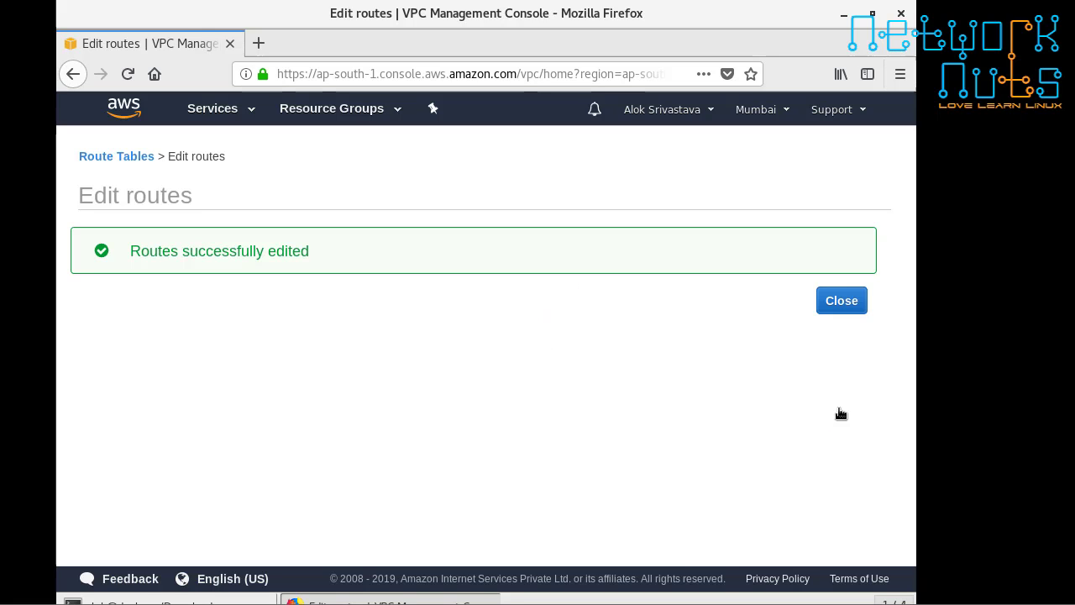
left_click(846, 300)
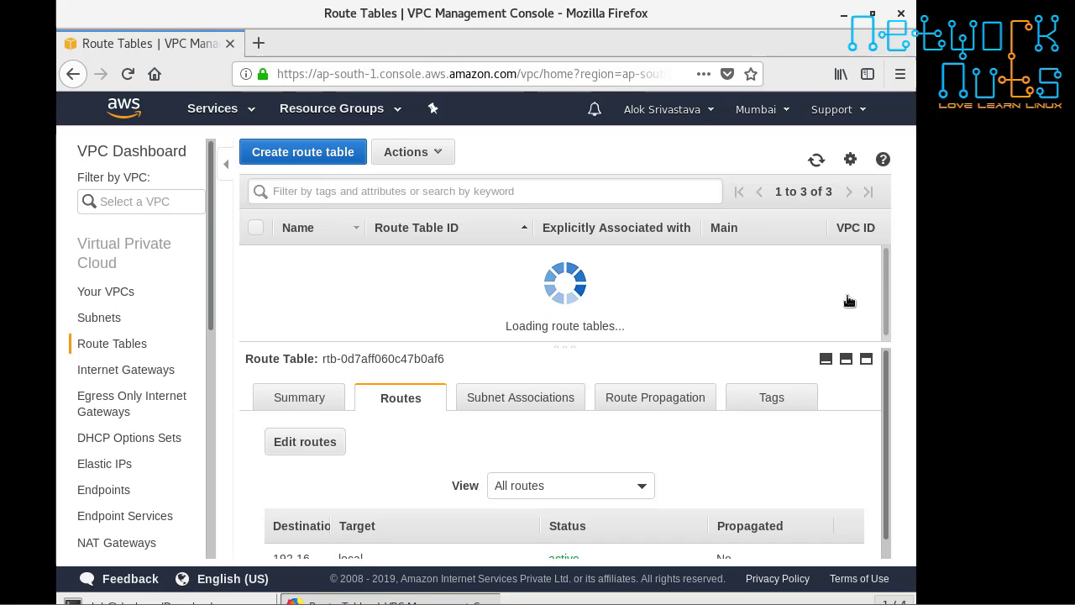
left_click(227, 594)
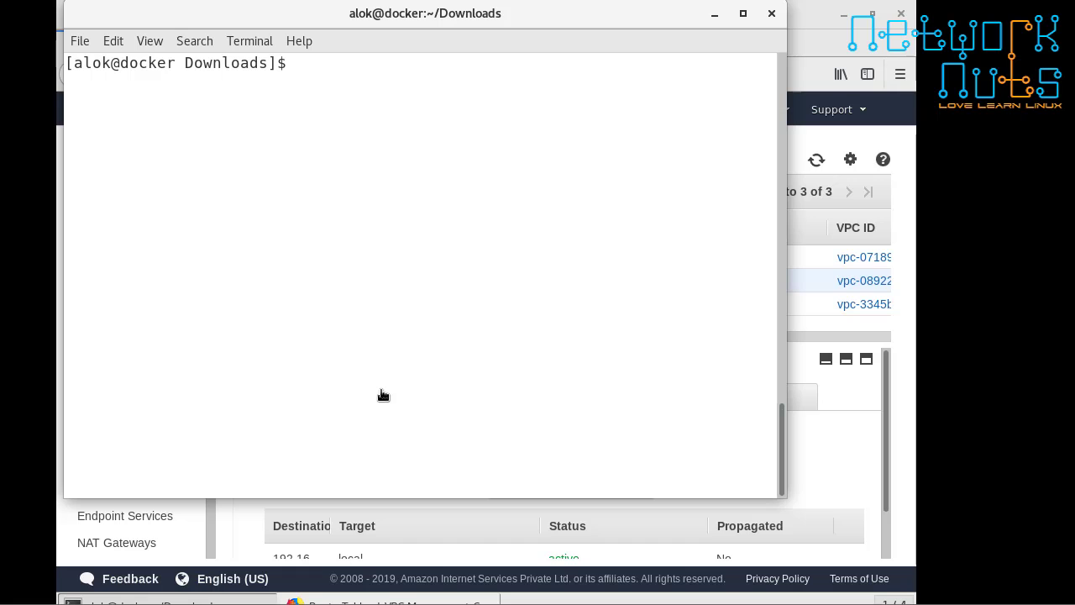
type("dig www.google.com")
key("Return")
key("ctrl+l")
key("ctrl+shift+v")
key("Return")
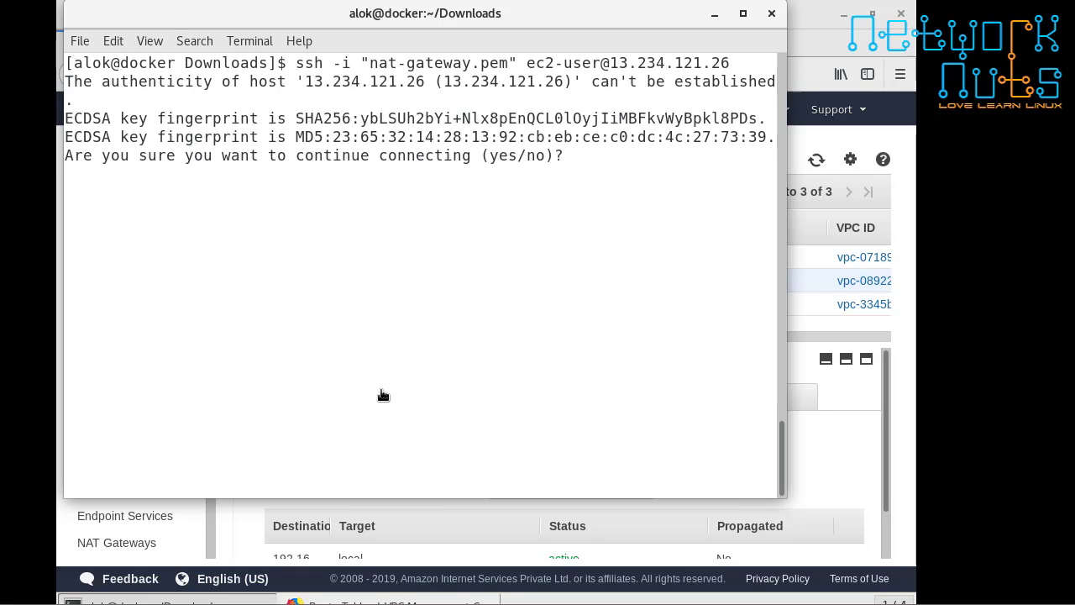
type("yes")
key("Return")
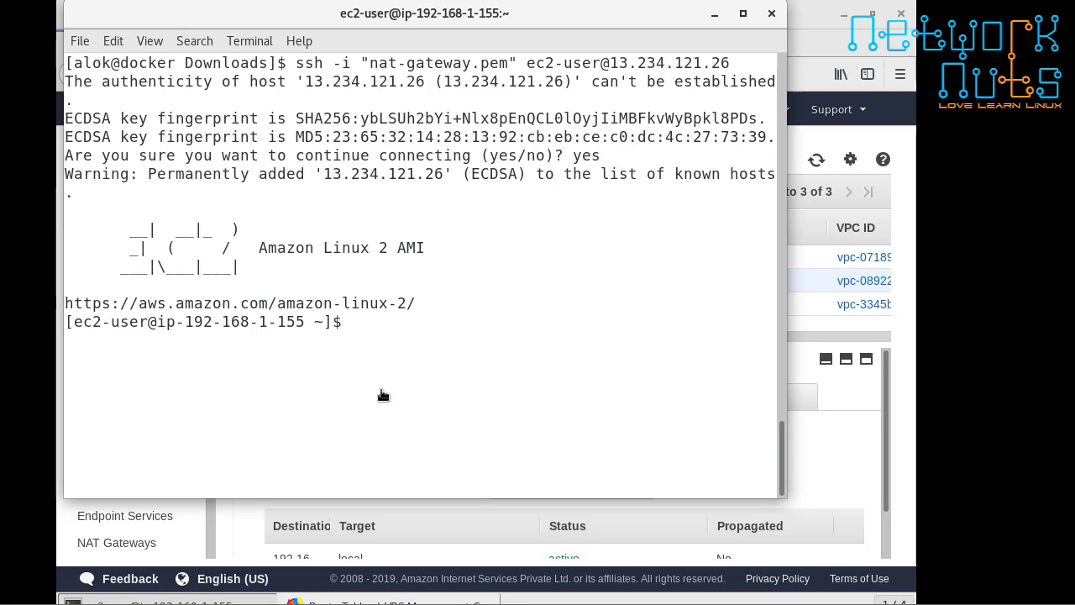
Highlight the server's private IP address in the shell prompt, and clear the terminal screen.
key("Return")
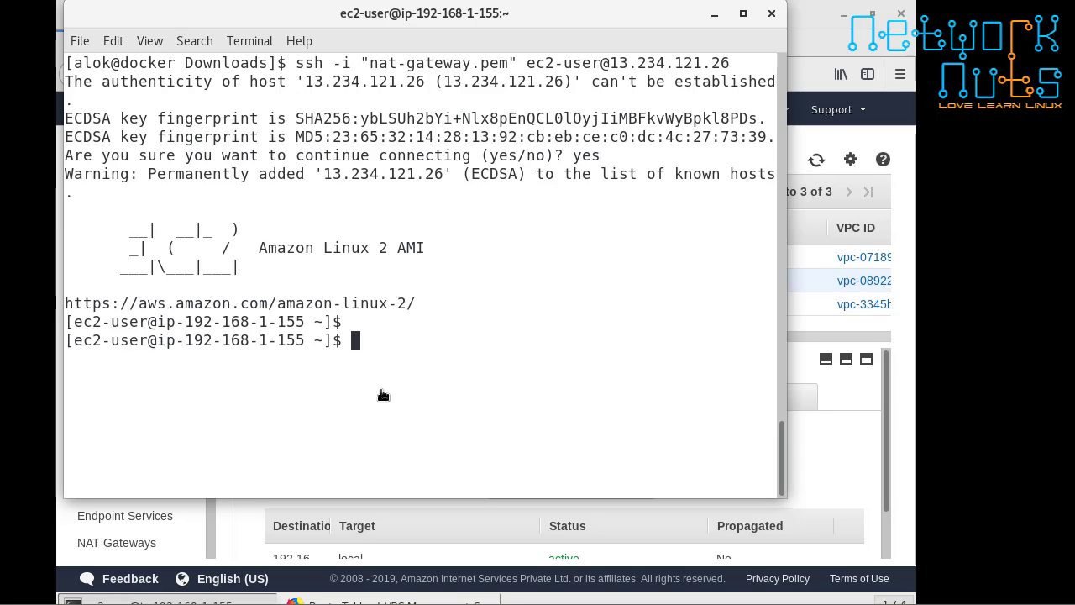
left_click_drag(190, 343, 308, 342)
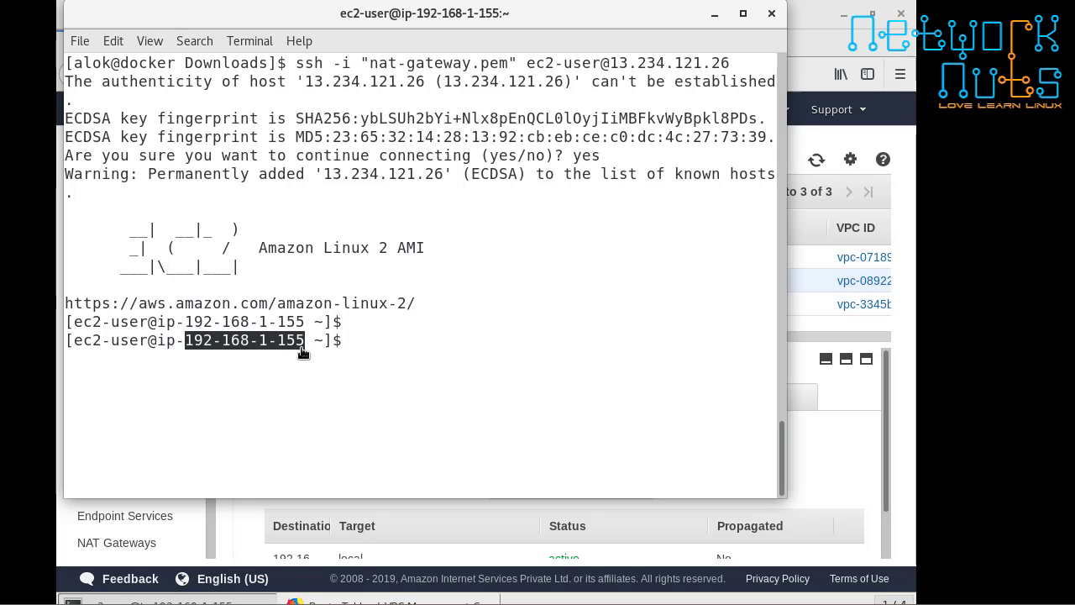
left_click(309, 365)
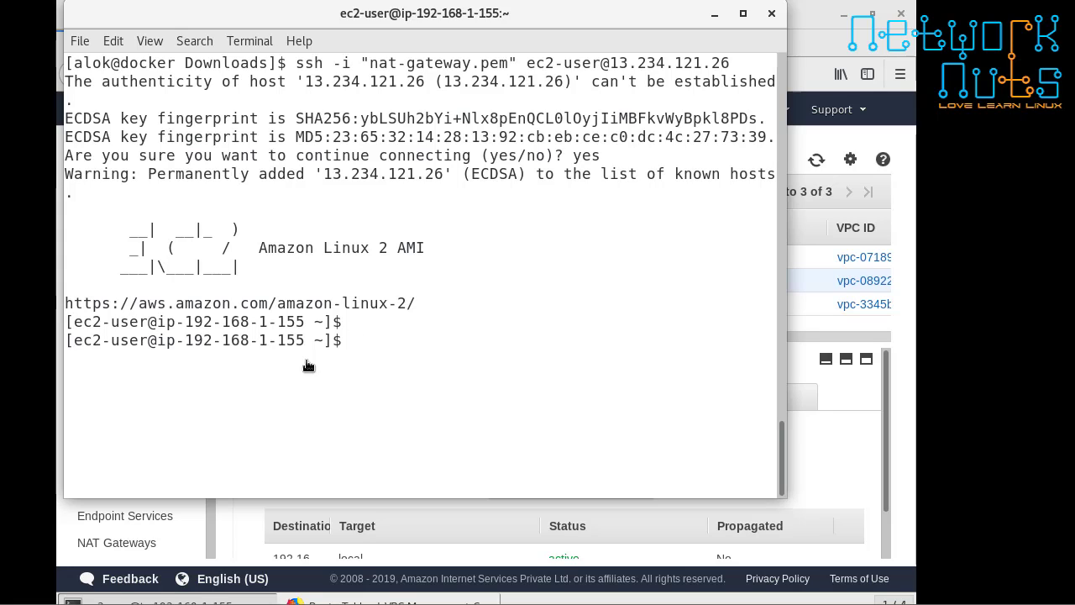
key("ctrl+l")
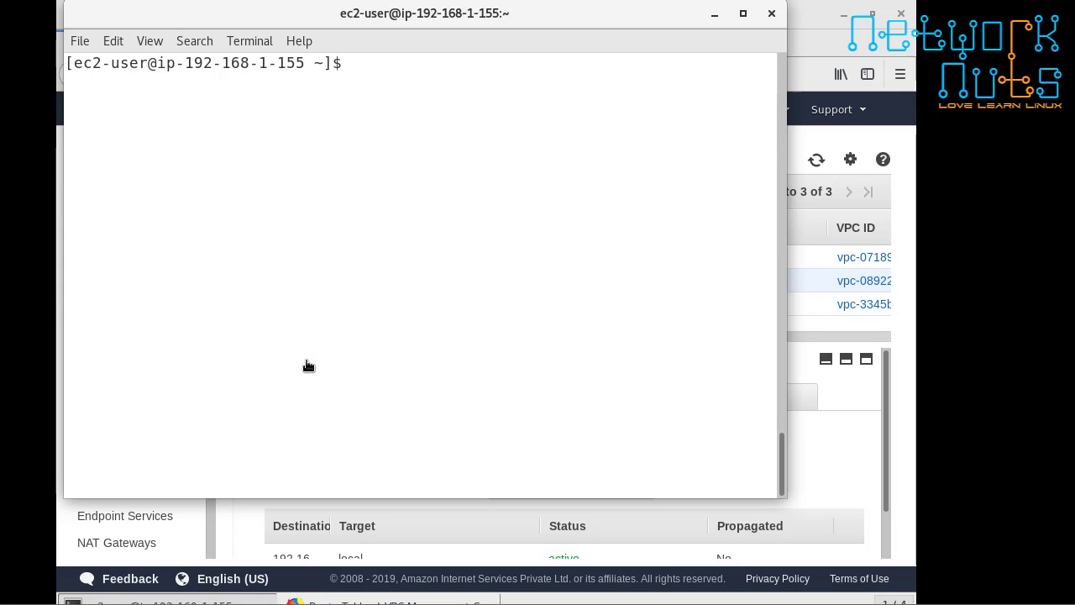
Become root with sudo su -, and try to install the http package with yum.
type("sudo su -")
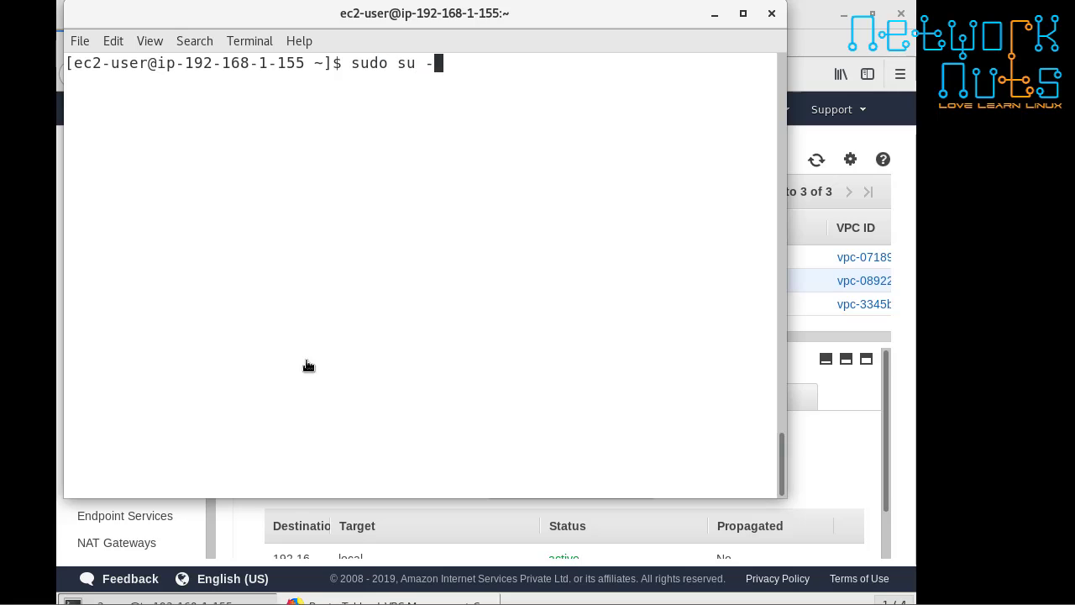
key("Return")
type("yumi nst")
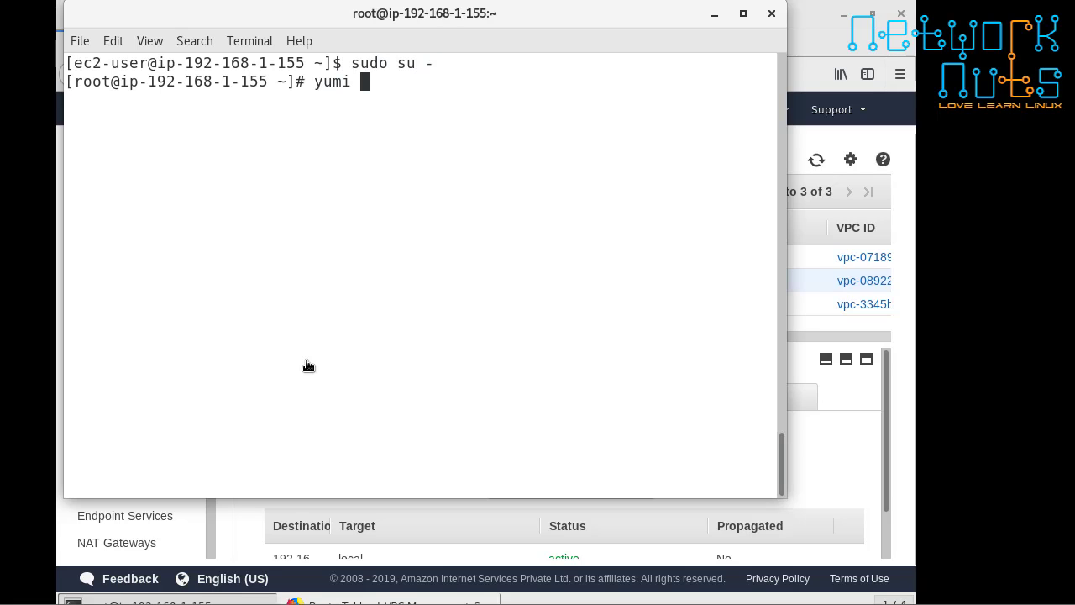
key("BackSpace")
key("BackSpace")
key("BackSpace")
key("BackSpace")
key("BackSpace")
type("intal")
key("BackSpace")
key("BackSpace")
key("BackSpace")
type("stall http")
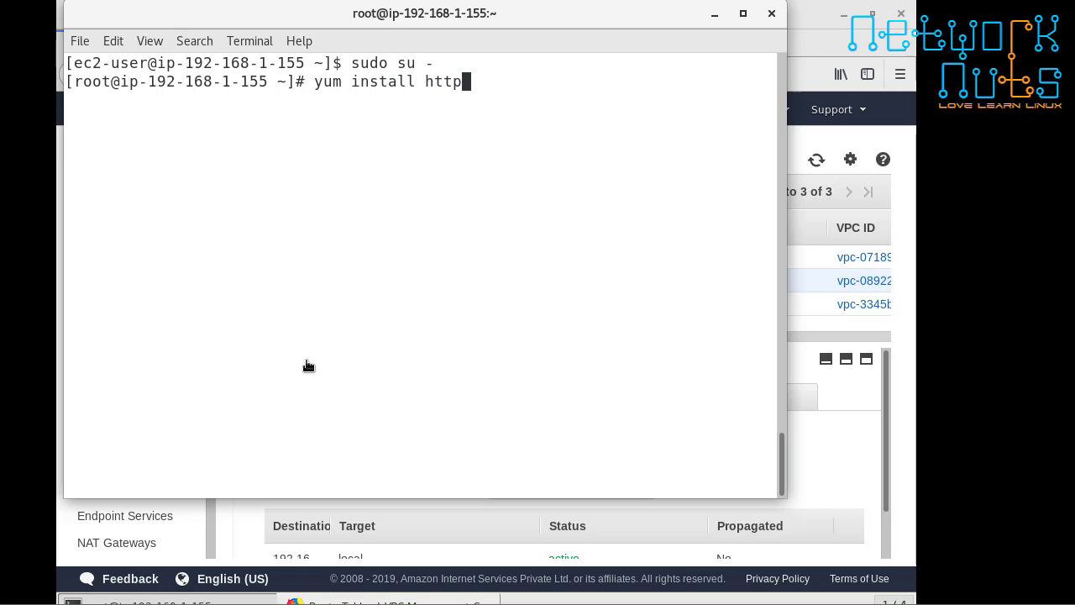
key("Return")
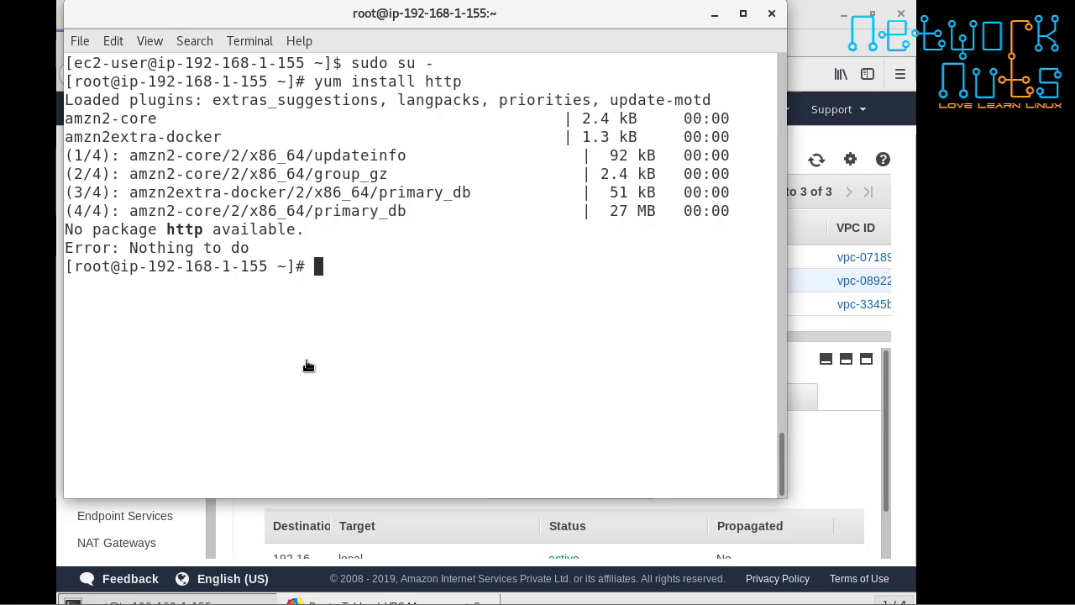
Install the httpd package with yum, and confirm the installation.
key("Up")
type("d")
key("Return")
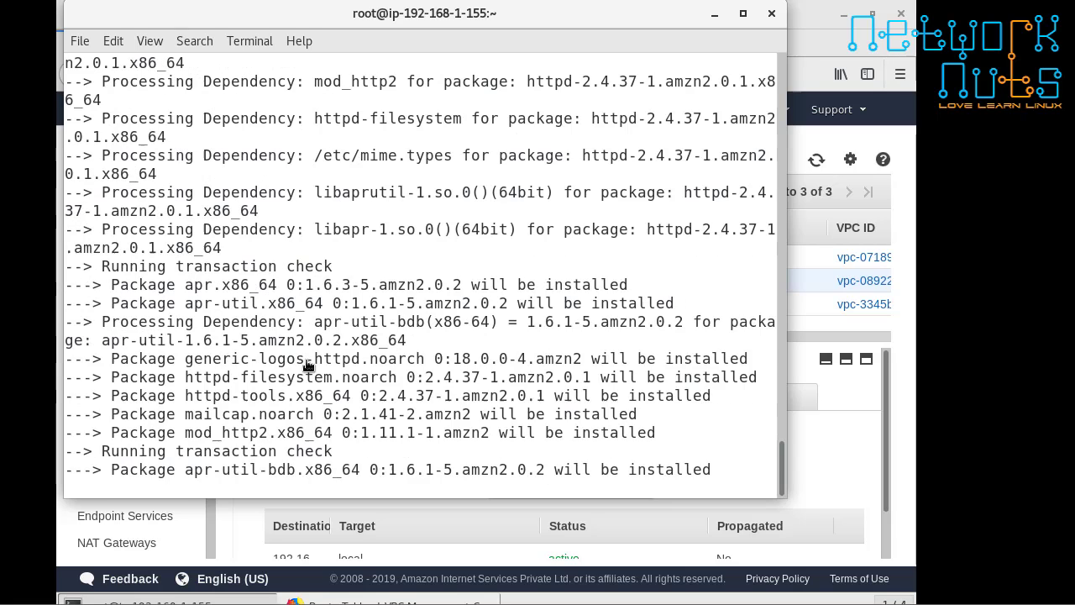
type("y")
key("Return")
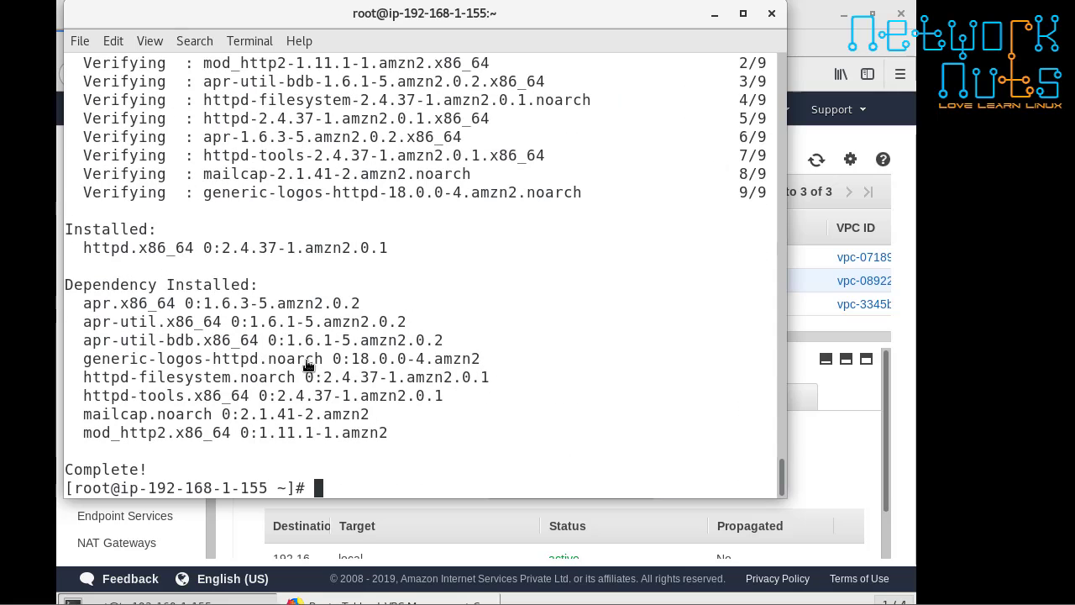
Change to the /var/www/html directory, and list its contents with ll on a cleared screen.
key("Return")
type("cd /var/www/h")
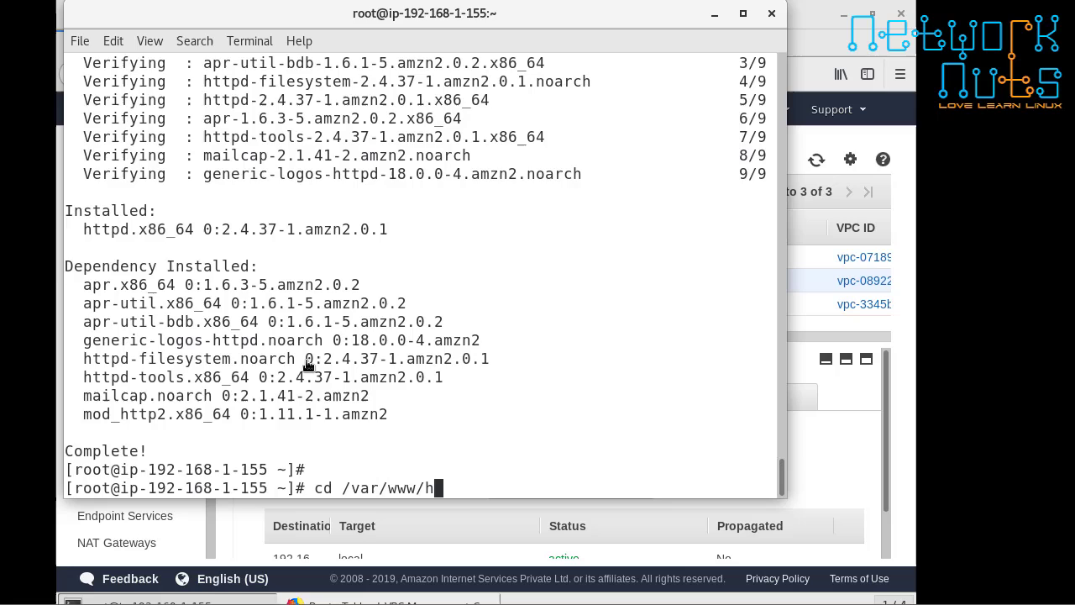
key("Tab")
key("Return")
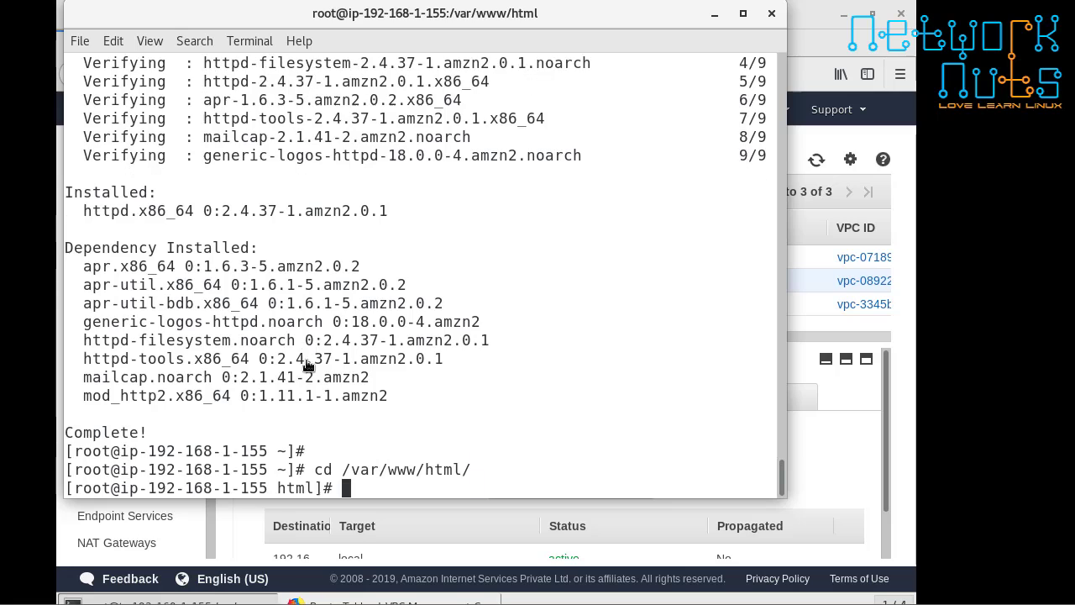
key("ctrl+l")
type("ll")
key("Return")
Create index.html using cat, containing the line "<h1> welcome to networknuts .. keep loving us and coming back </h1>".
type("cat ")
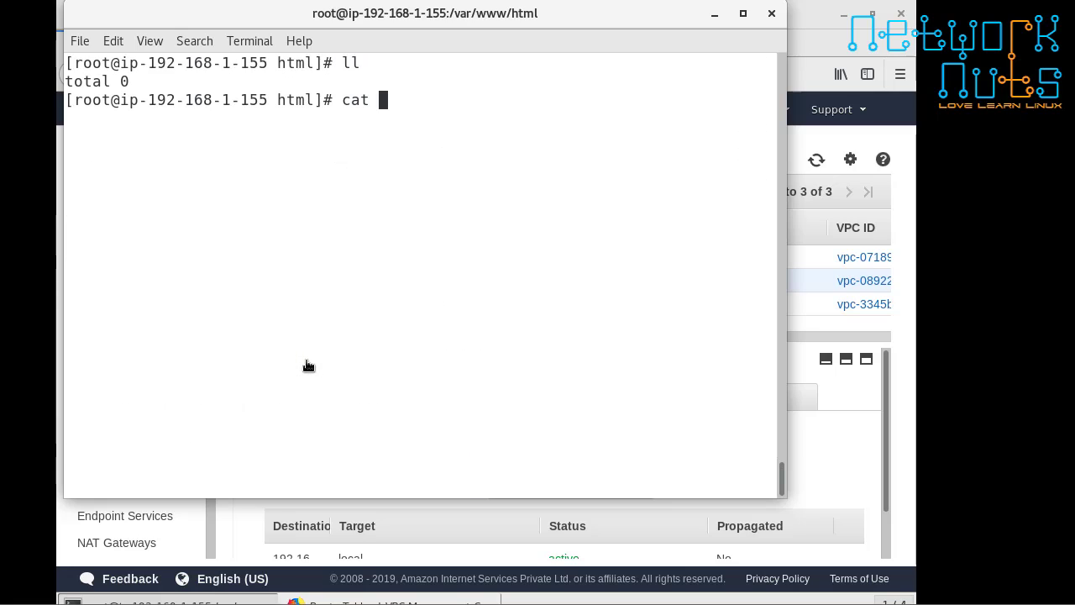
type("> index.html")
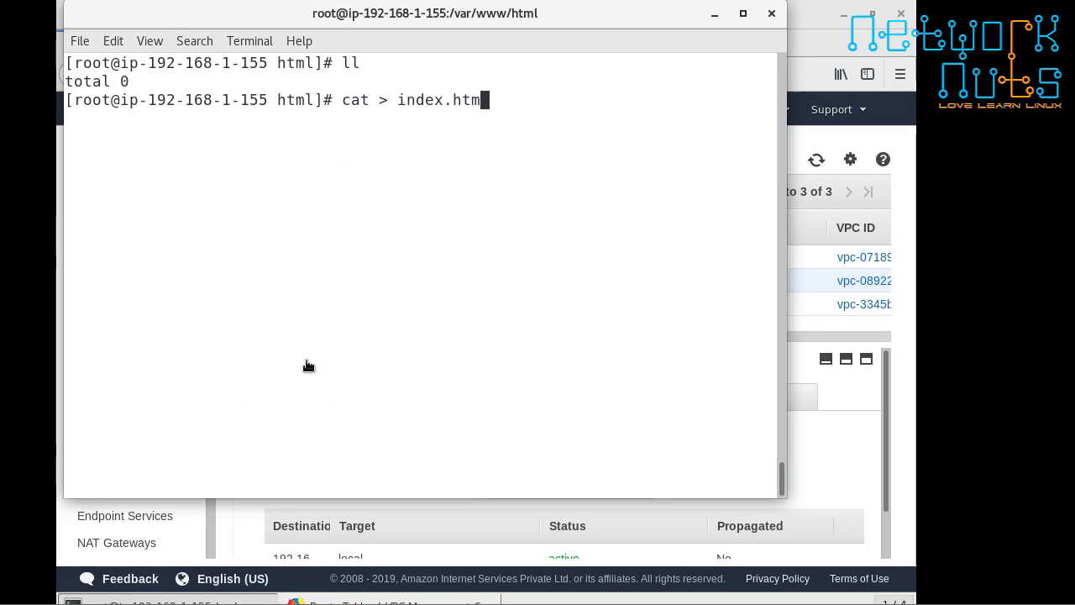
key("Return")
type("<h1>")
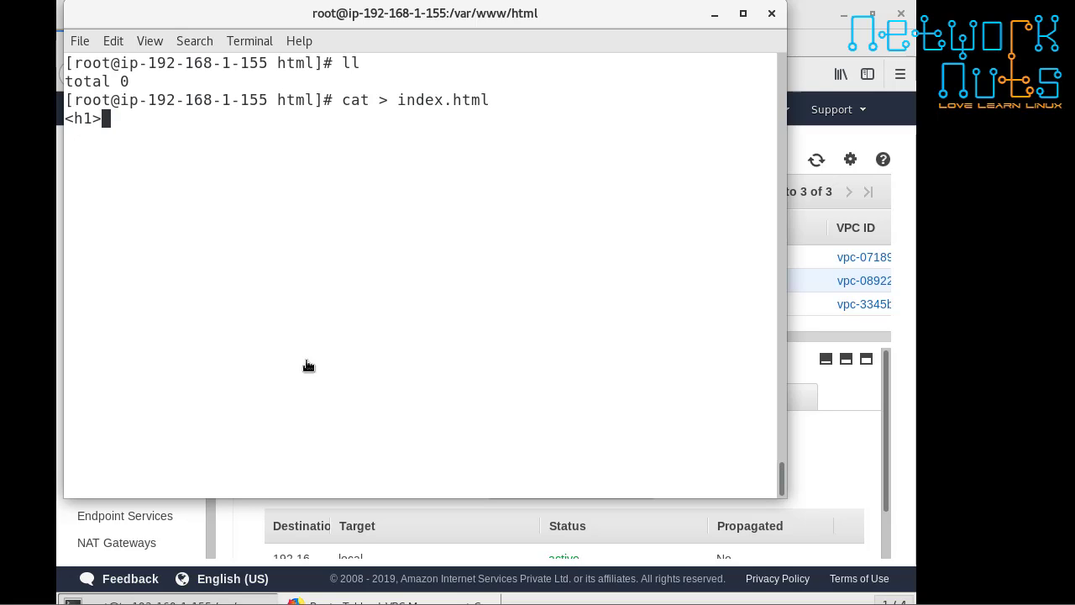
type(" welco")
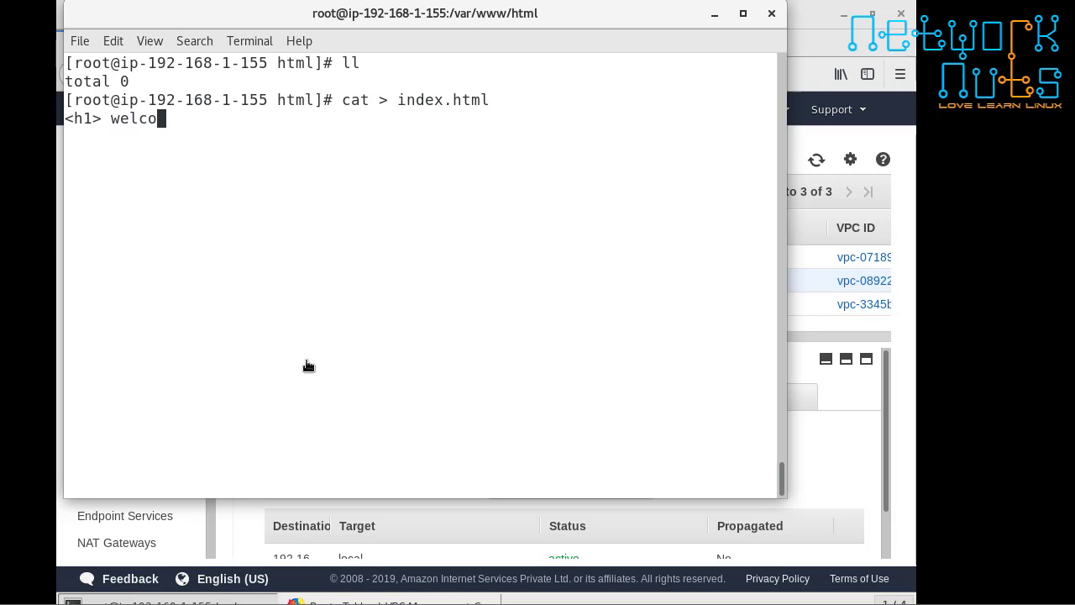
type("me to networknuts")
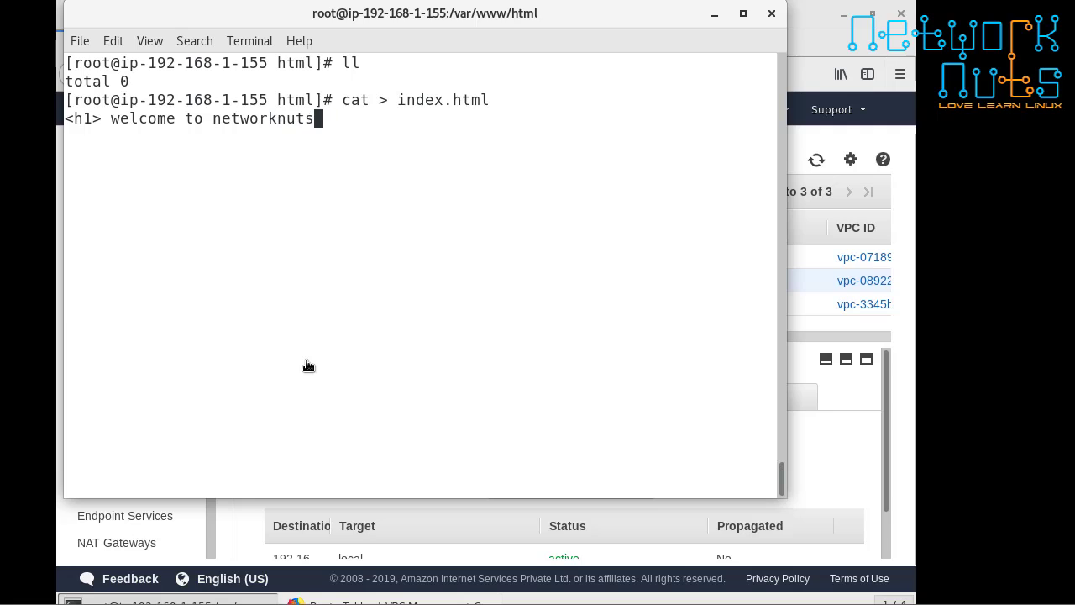
type(" .. le")
key("BackSpace")
type("le")
key("BackSpace")
key("BackSpace")
type("lee")
key("BackSpace")
key("BackSpace")
key("BackSpace")
key("BackSpace")
type("keep ")
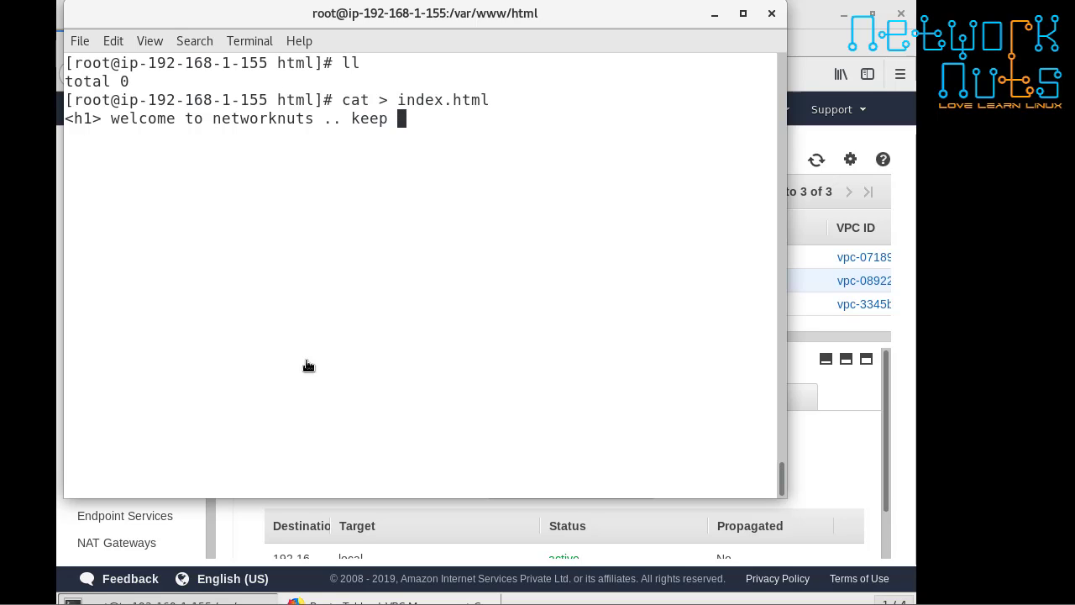
type("loving us and ")
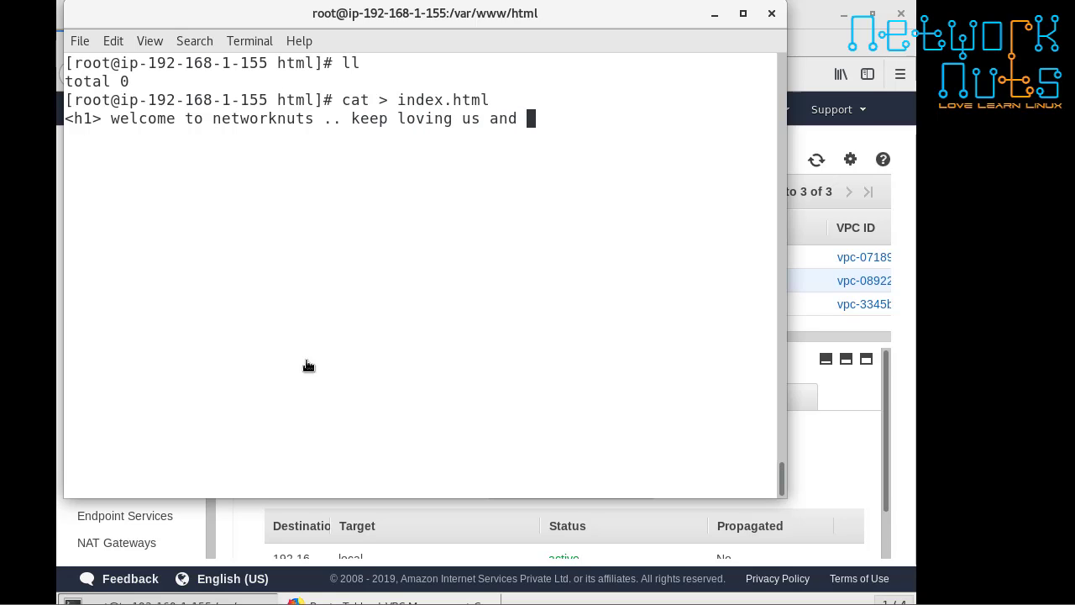
type("comi")
key("BackSpace")
type("ming back ")
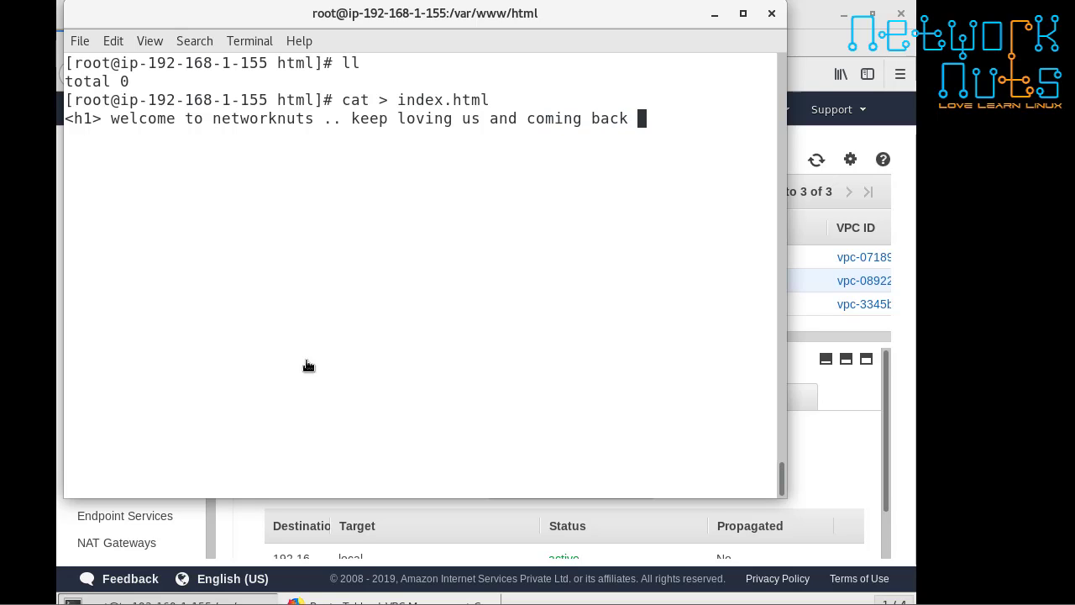
type("</h1>")
key("Return")
key("ctrl+d")
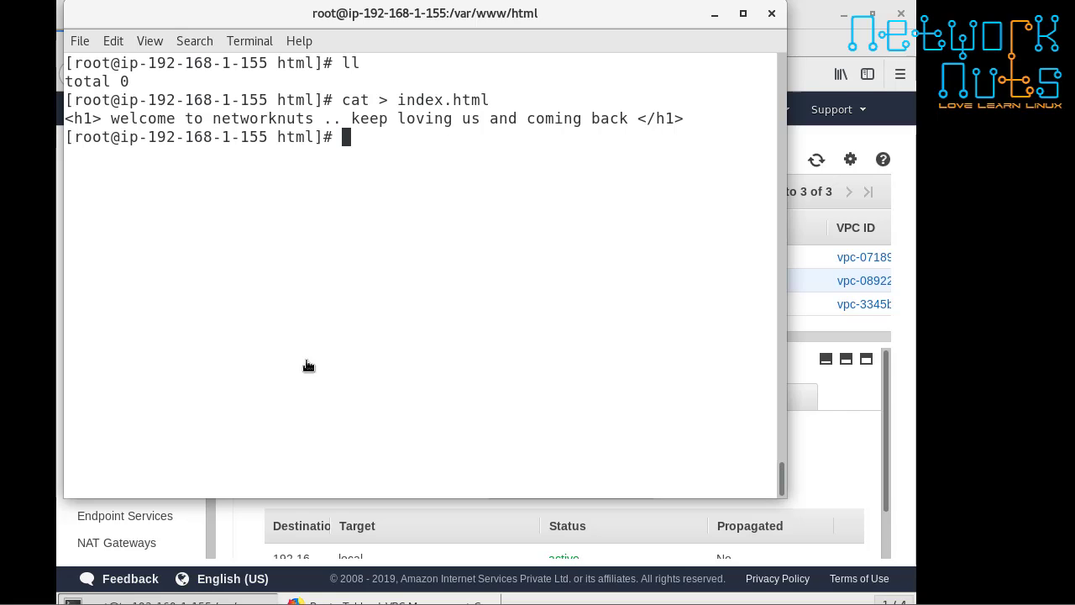
Start the httpd service on the vpctwo server with the service command.
key("Return")
type("sytemc")
key("BackSpace")
key("BackSpace")
key("BackSpace")
key("BackSpace")
key("BackSpace")
key("BackSpace")
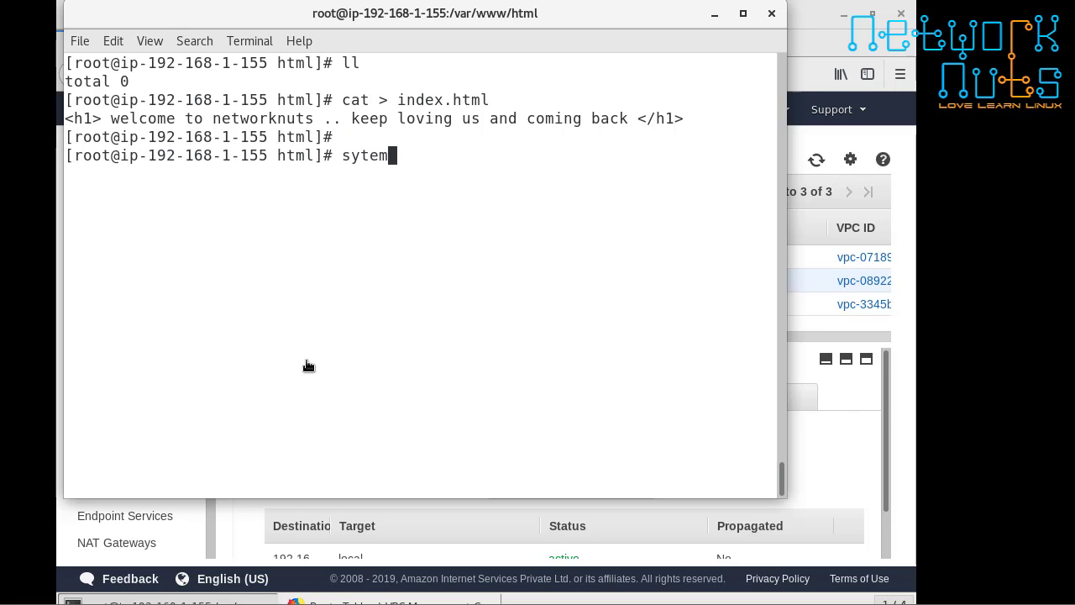
type("ser")
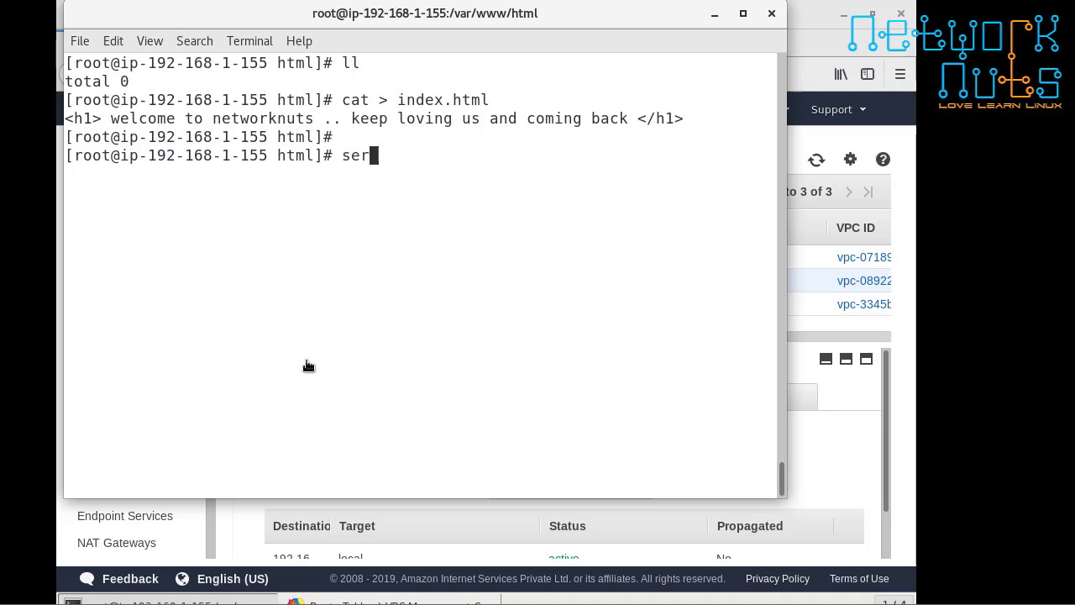
type("vice httpd start")
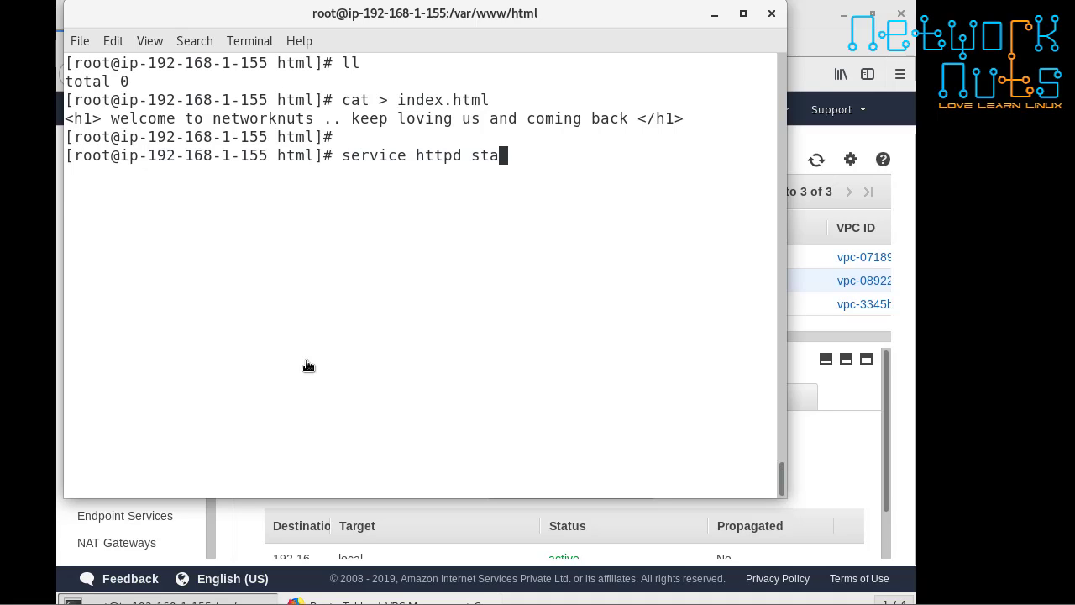
key("Return")
Enable the httpd service to start at boot with chkconfig.
type("ch")
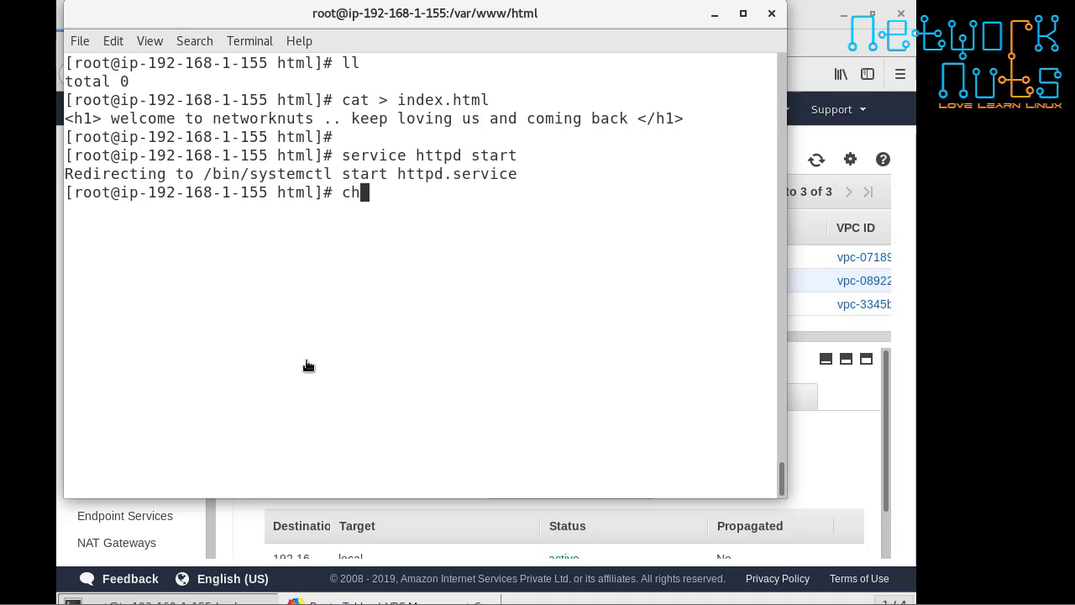
type("kconfig httpd on")
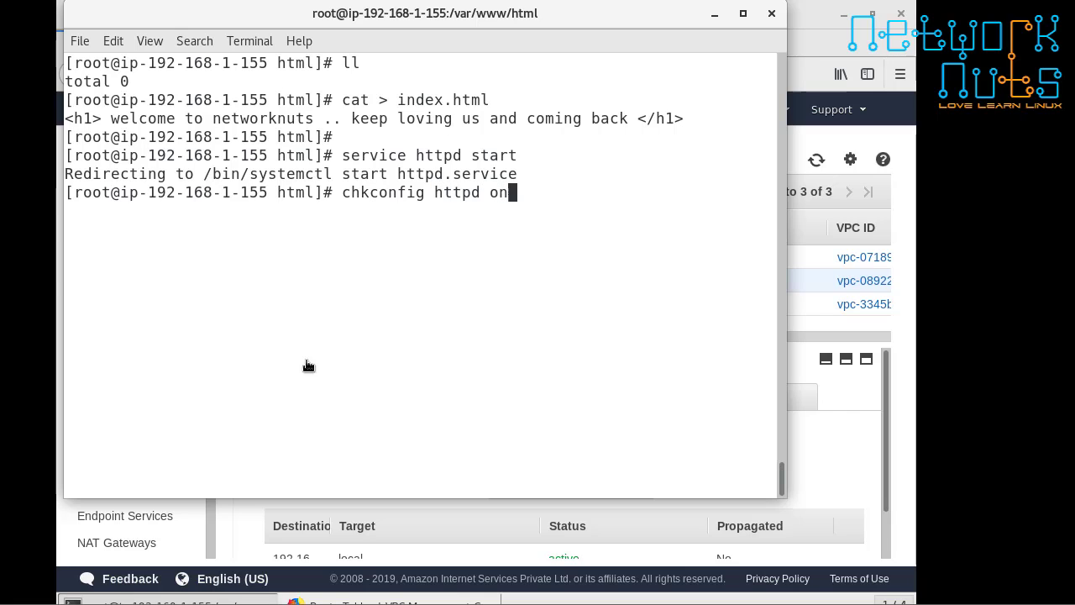
key("Return")
key("Return")
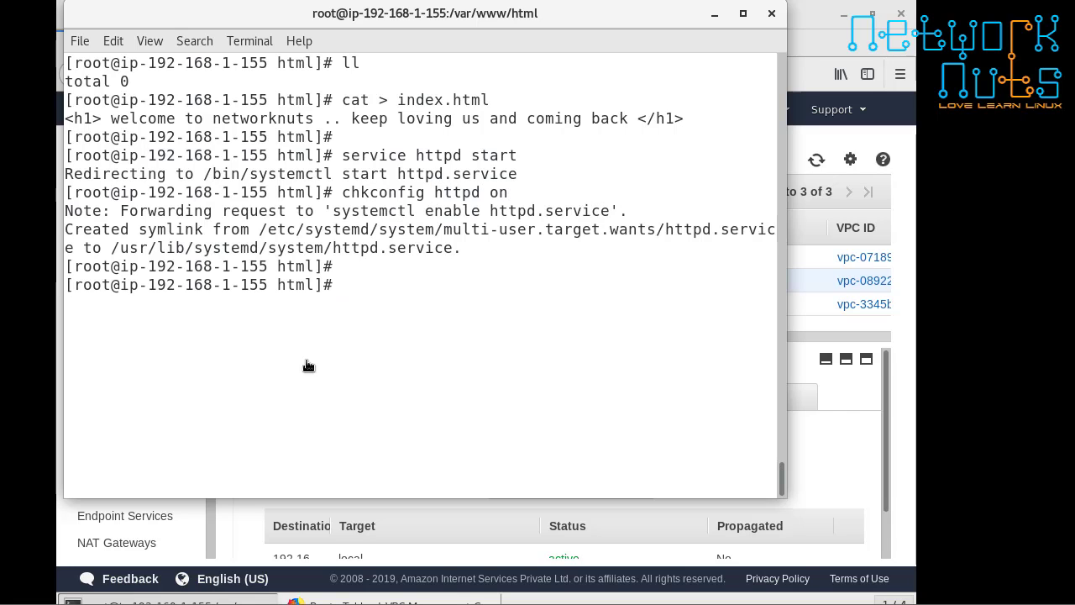
Check the status of httpd with systemctl on a cleared screen, and clear the output.
key("ctrl+l")
type("systemctl s")
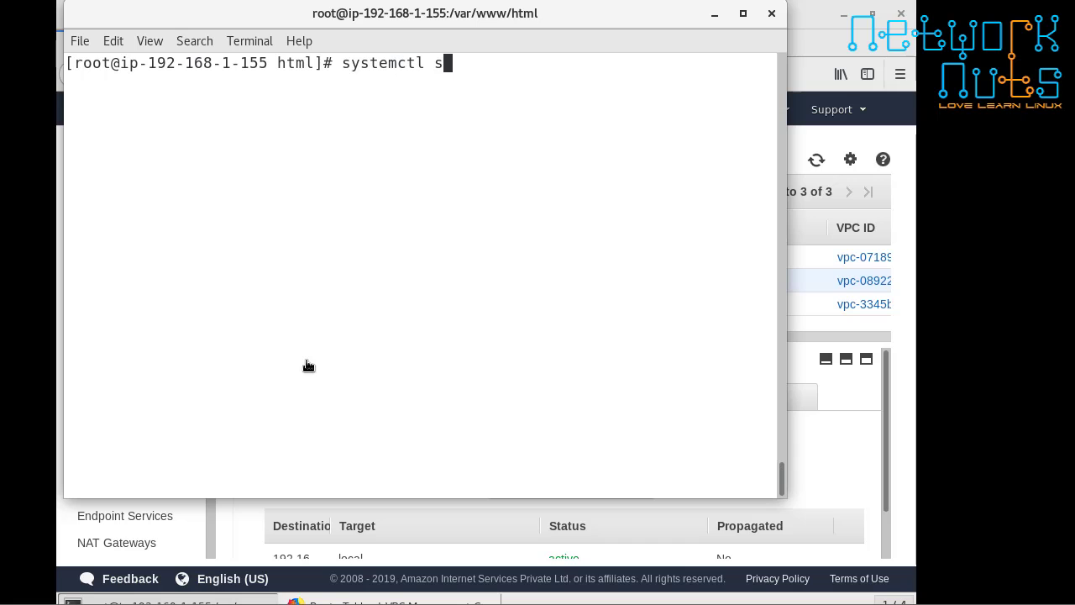
type("tatus httpd")
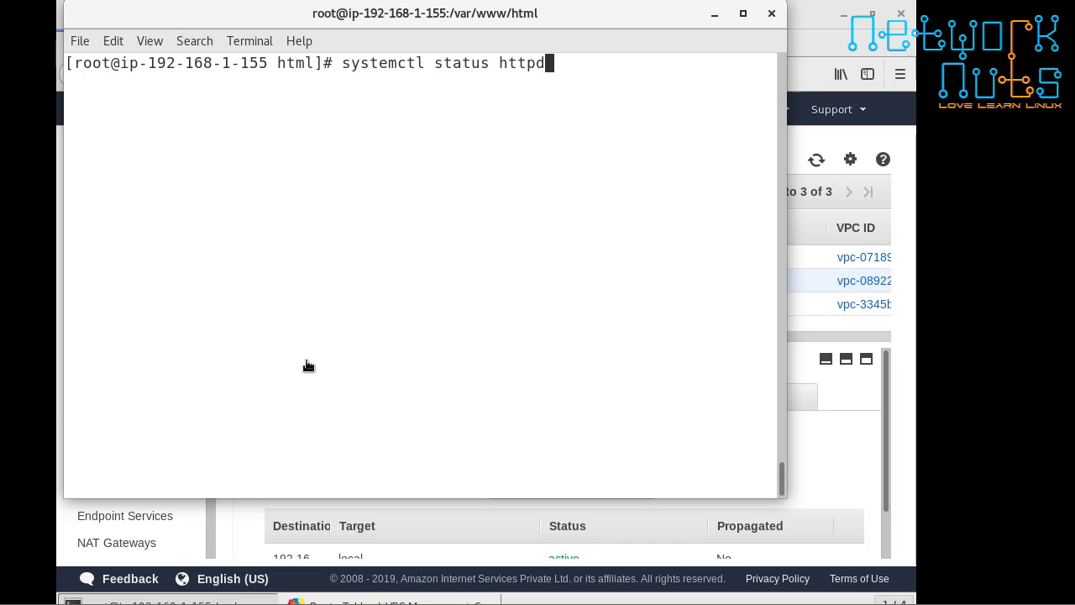
key("Return")
key("ctrl+l")
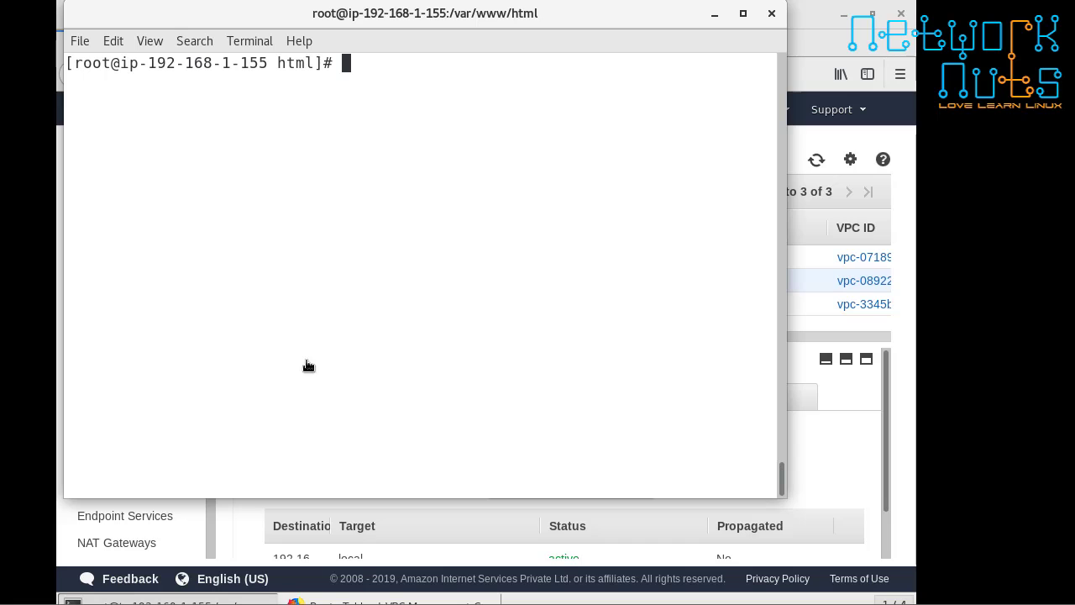
Return from /var/www/html to root's home directory.
type("cd")
key("Return")
key("Return")
key("Return")
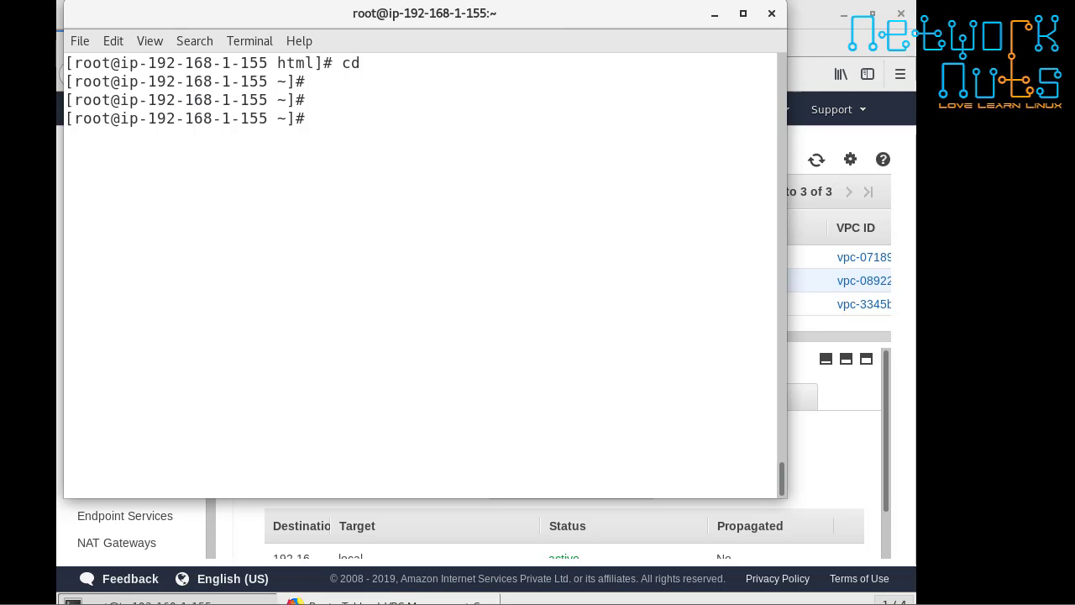
Open a second terminal tab for a local shell, and enlarge its text.
left_click(80, 40)
left_click(109, 68)
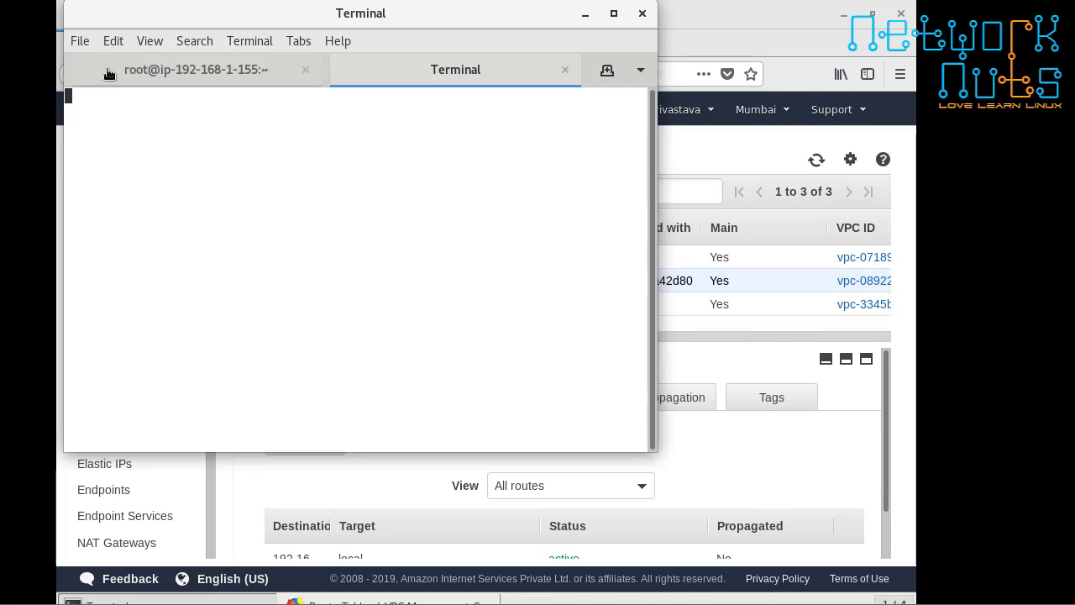
key("ctrl+plus")
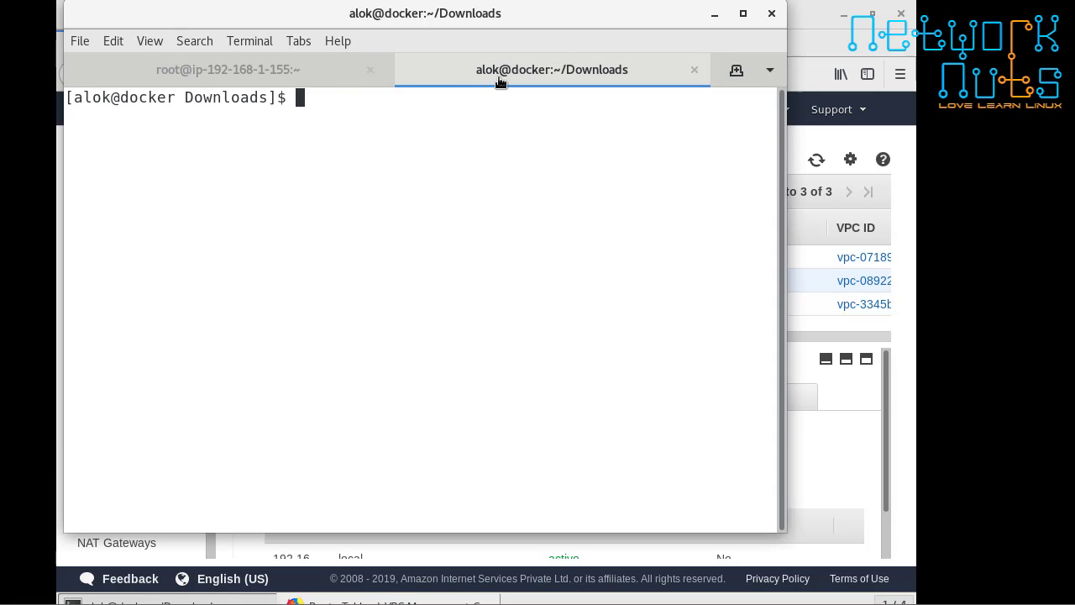
Switch to the AWS console in Firefox, and open the list of running EC2 instances.
left_click(827, 40)
left_click(228, 110)
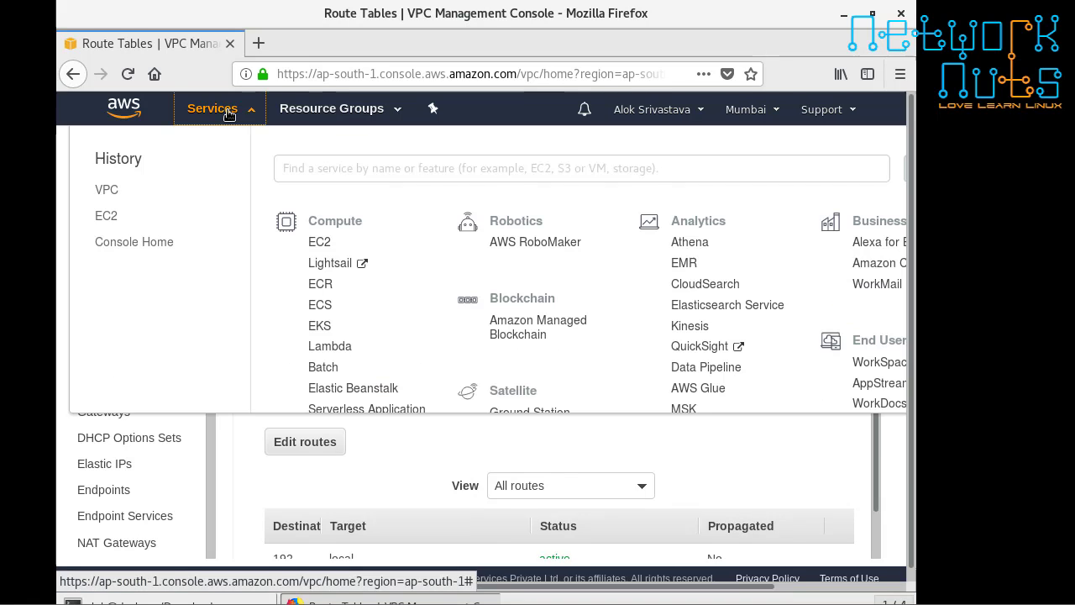
left_click(101, 218)
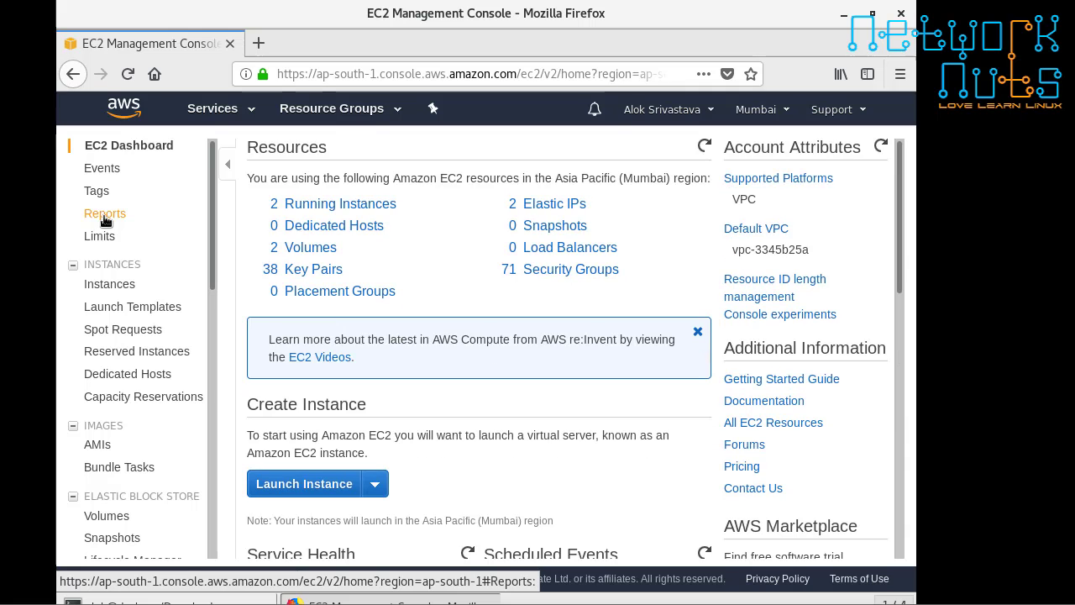
left_click(305, 207)
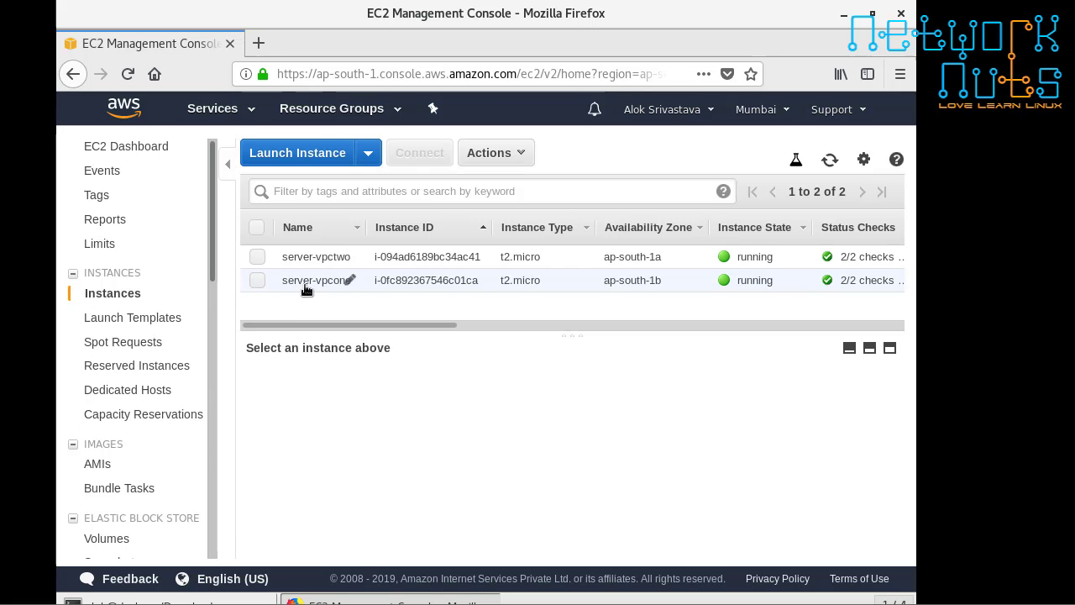
Copy the example SSH command from the connection instructions of server-vpcone, and close the instructions.
left_click(257, 279)
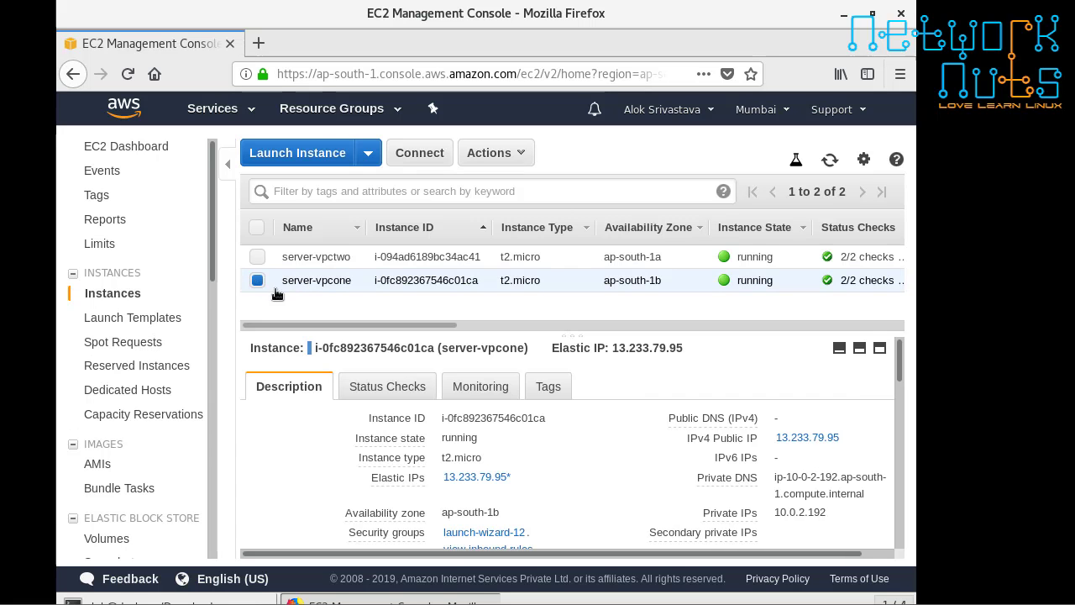
left_click(430, 152)
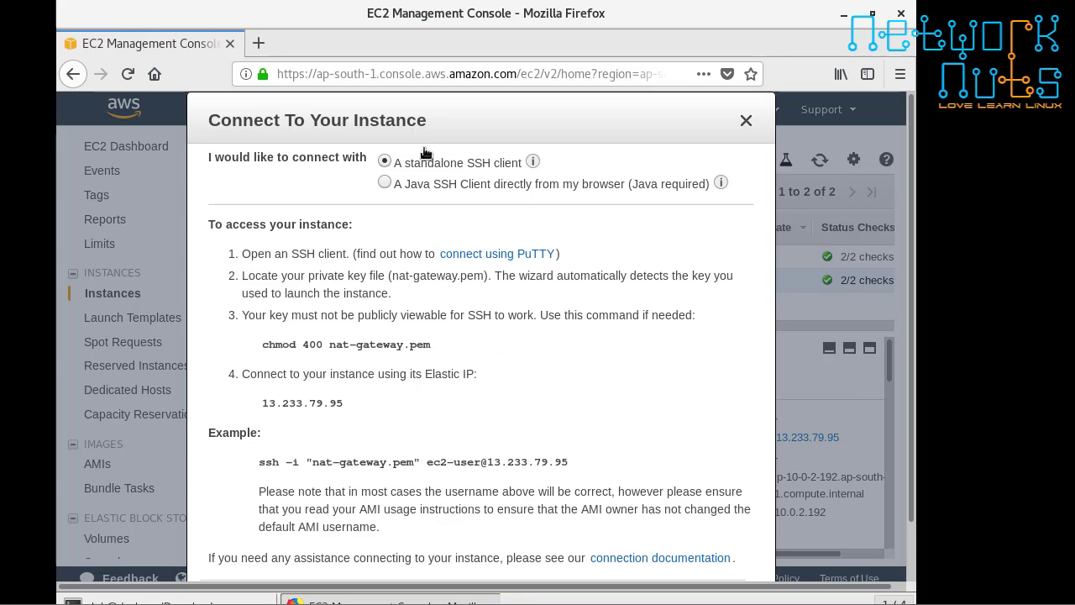
left_click_drag(259, 462, 577, 466)
right_click(557, 464)
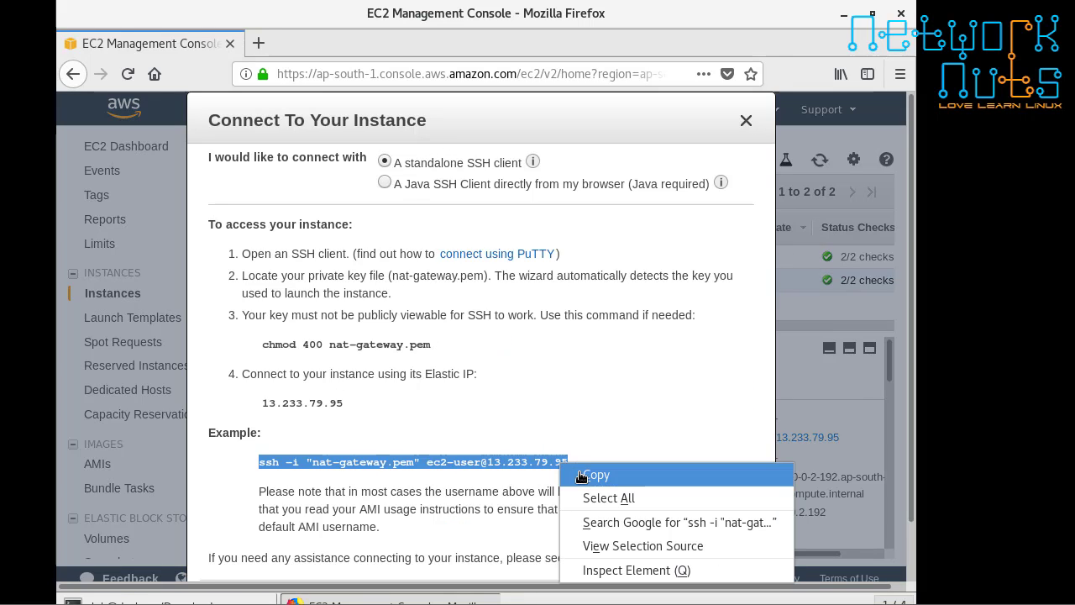
left_click(584, 472)
left_click(747, 122)
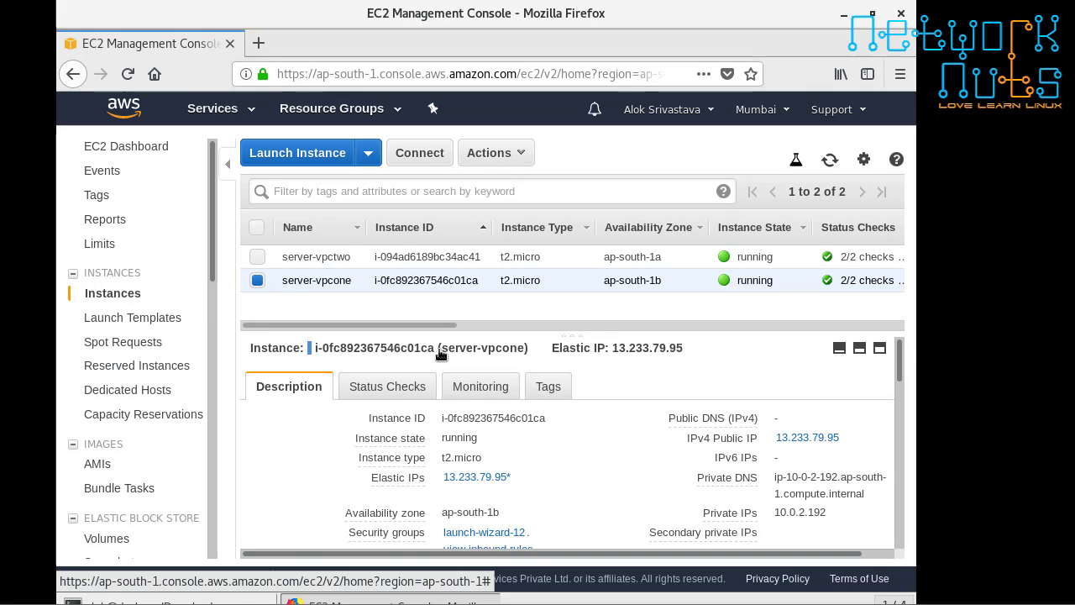
left_click(168, 598)
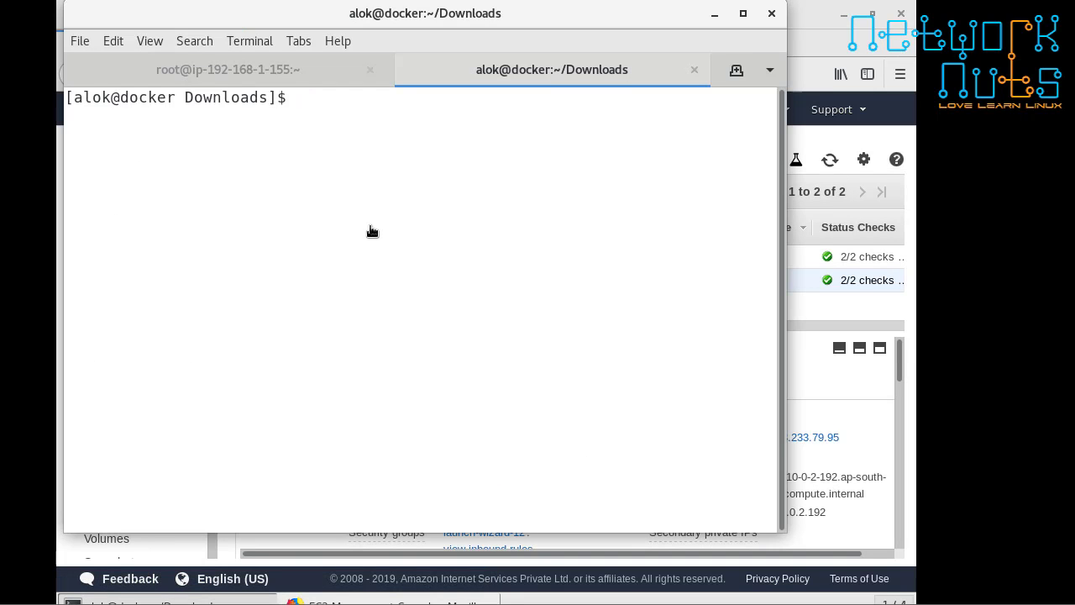
key("ctrl+shift+v")
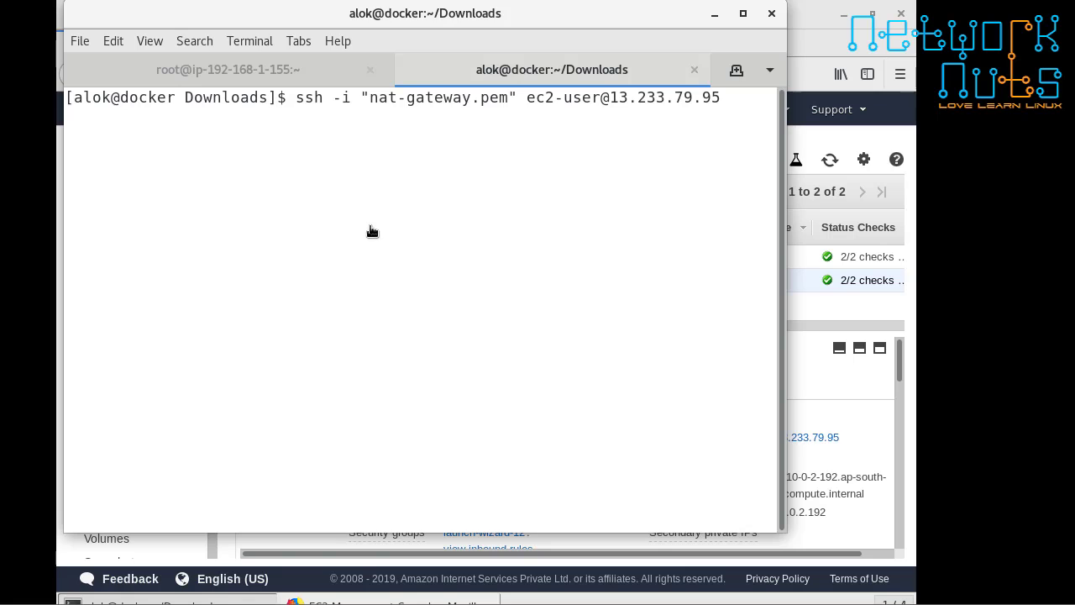
key("Return")
type("yes")
key("Return")
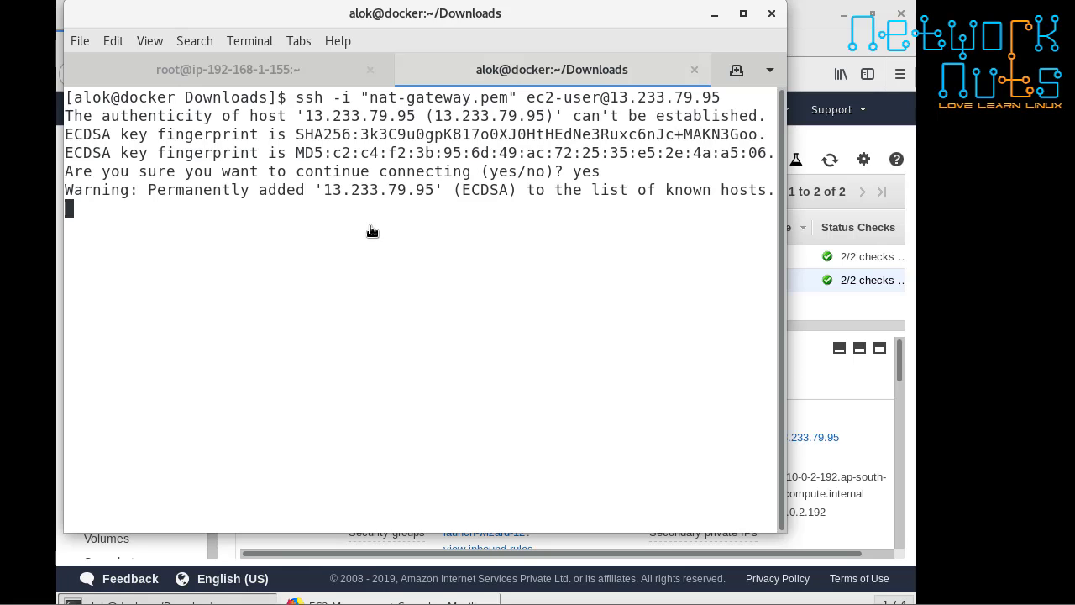
key("Return")
key("Return")
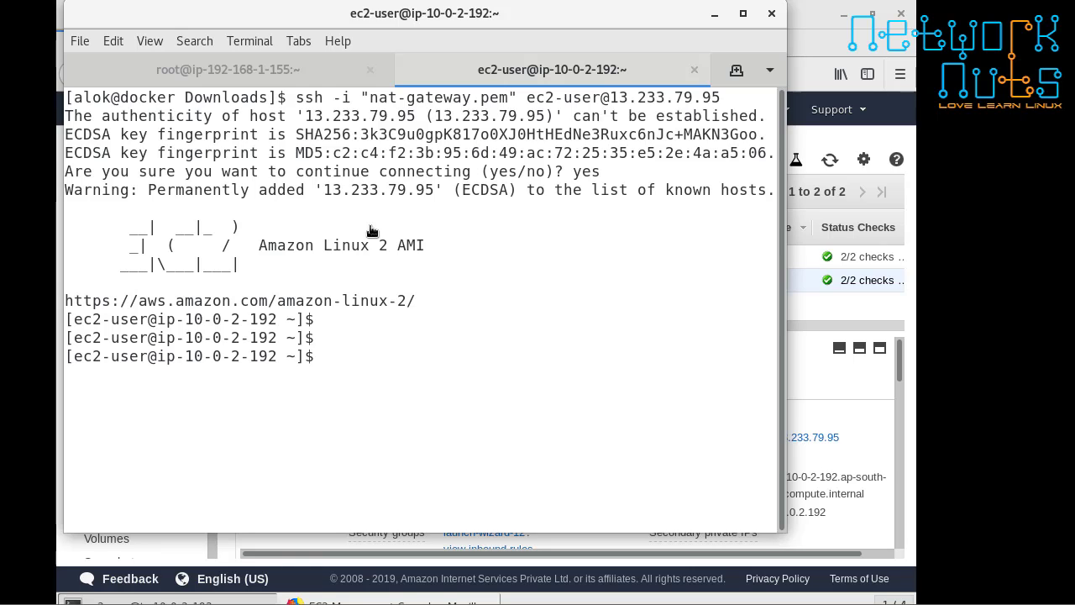
left_click_drag(185, 361, 278, 361)
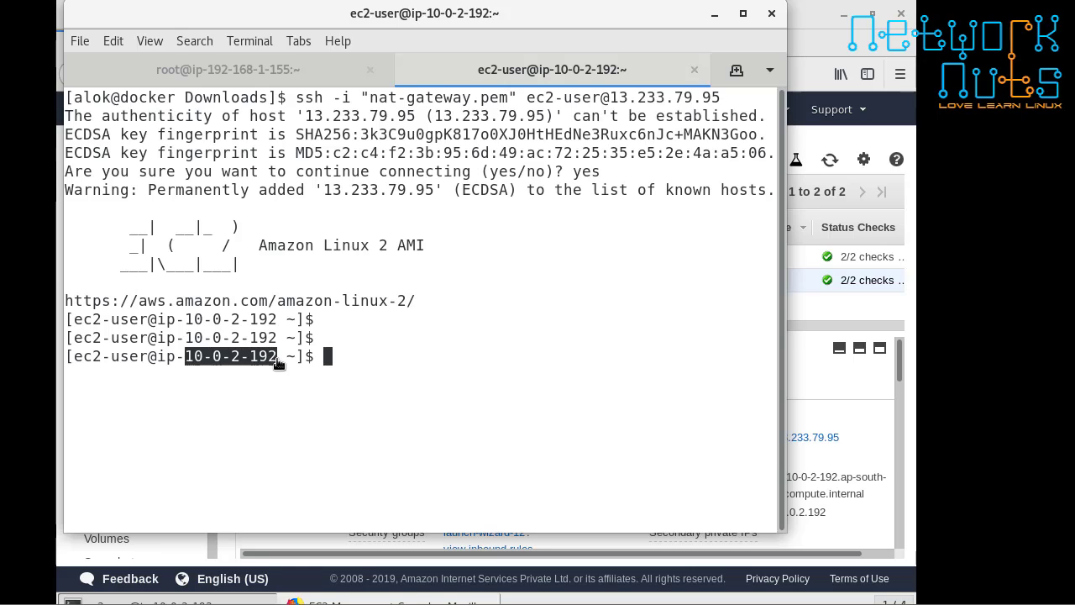
left_click(277, 363)
key("ctrl+l")
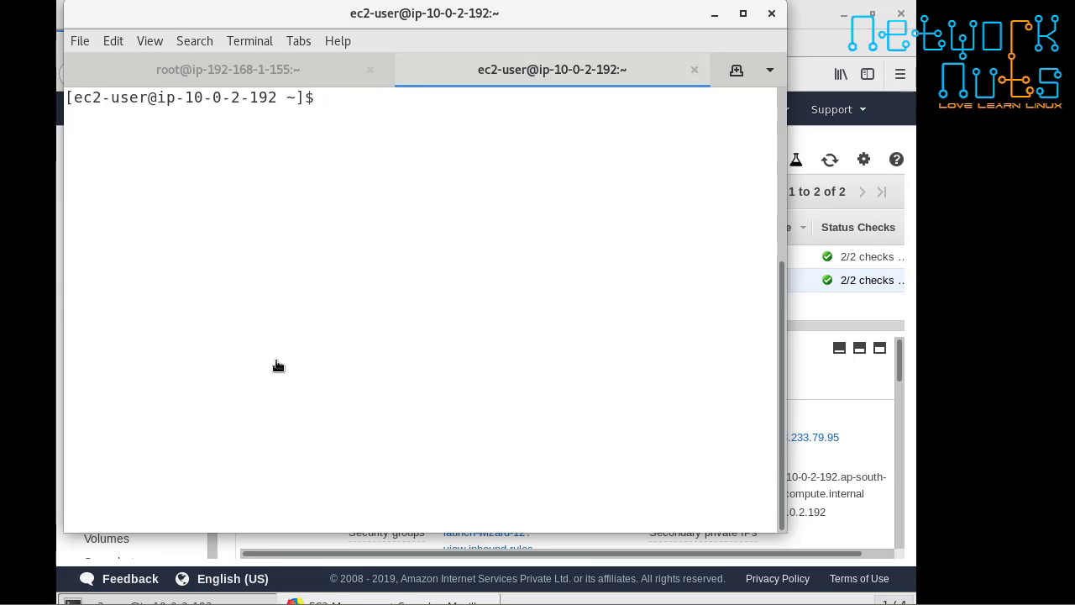
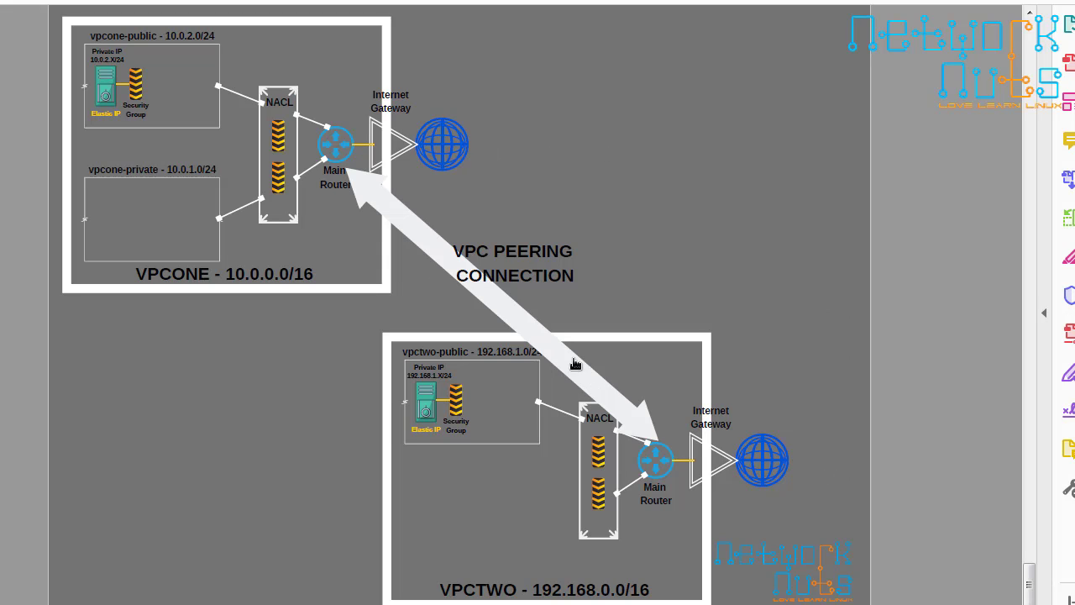
Go back to the VPC diagram without peering, and check the httpd status with systemctl in the vpctwo server's terminal session.
scroll(475, 292, "up", 1)
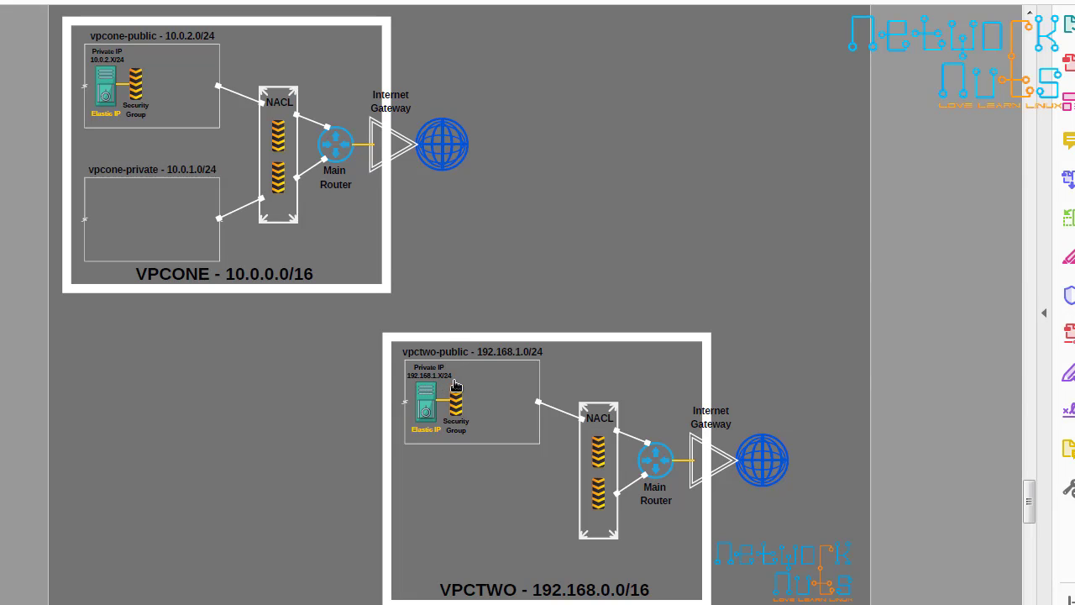
key("alt+Tab")
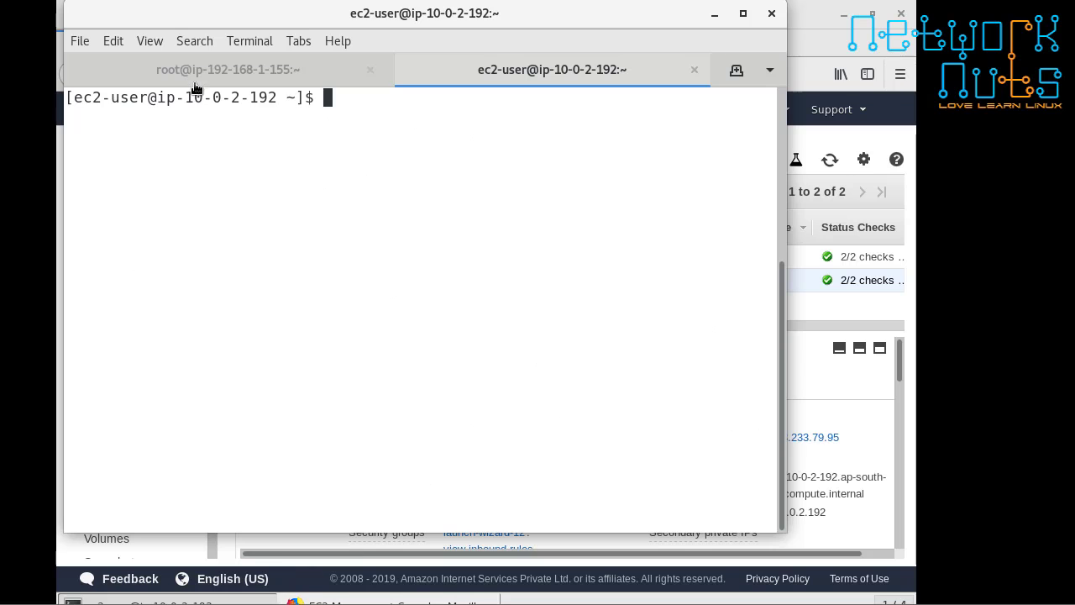
left_click(198, 71)
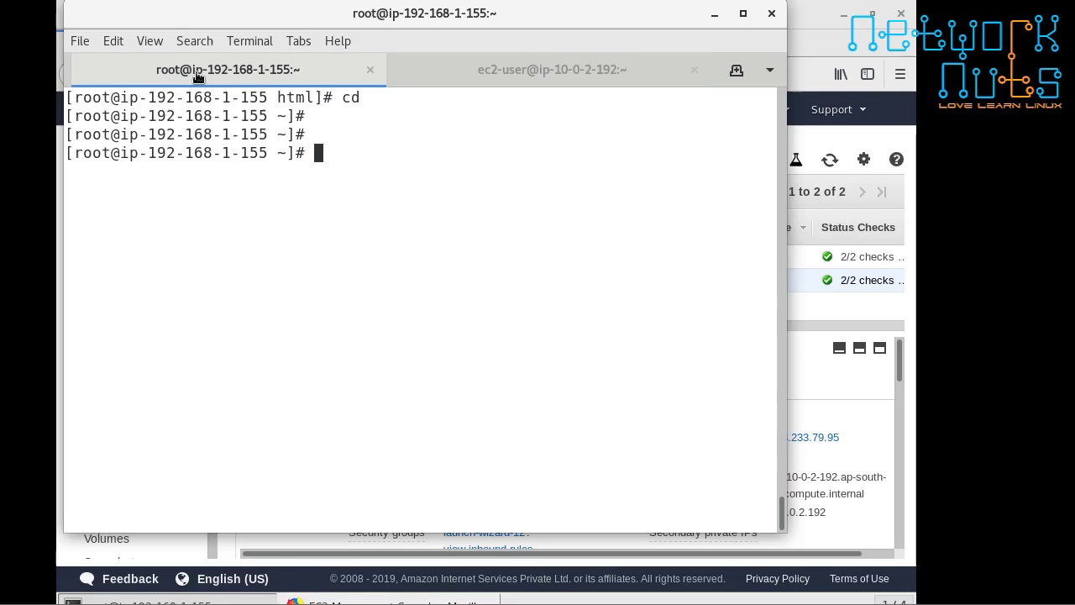
type("systemctl status httpd")
key("Return")
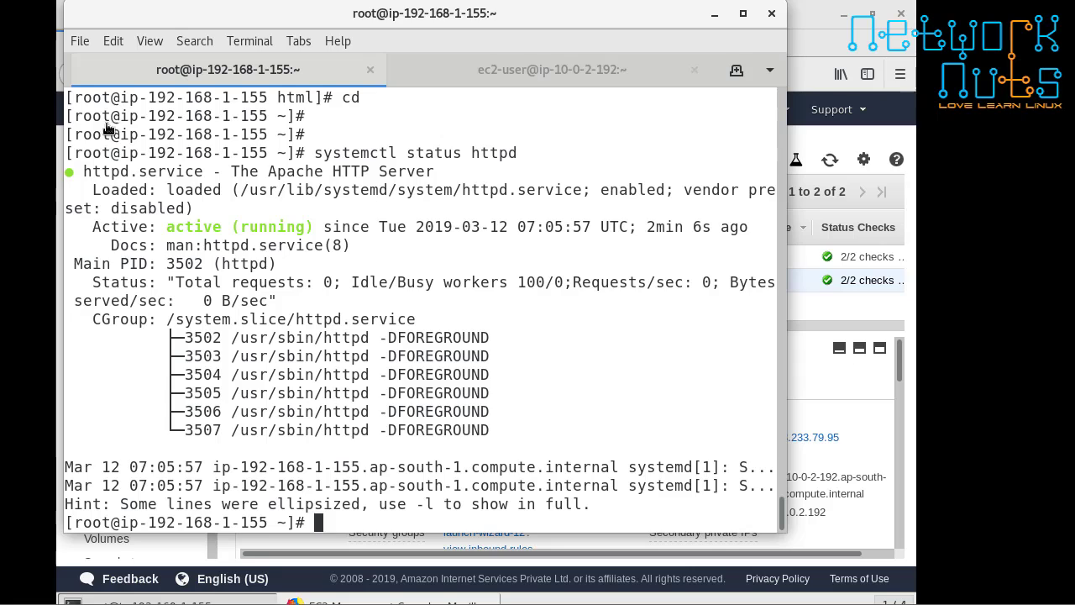
left_click_drag(157, 154, 286, 154)
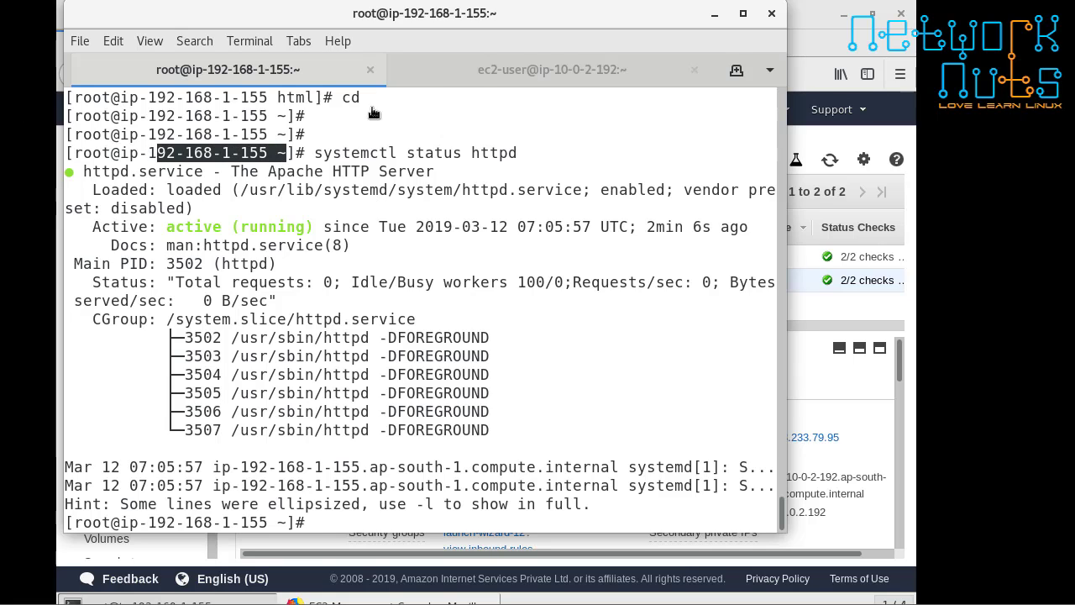
left_click(487, 70)
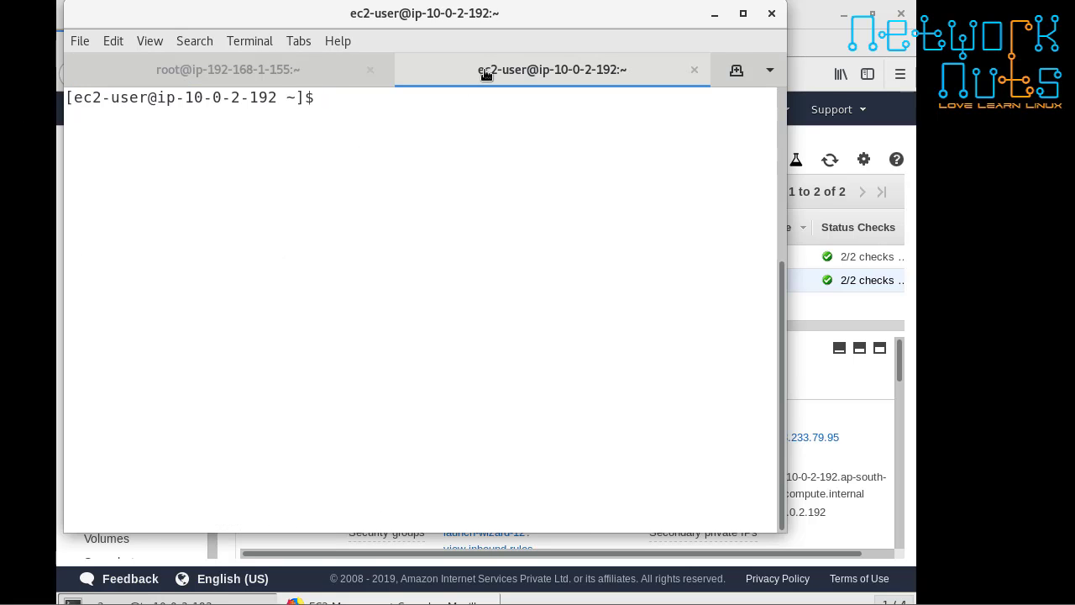
type("crut")
key("BackSpace")
key("BackSpace")
key("BackSpace")
type("url http://1")
type("92.")
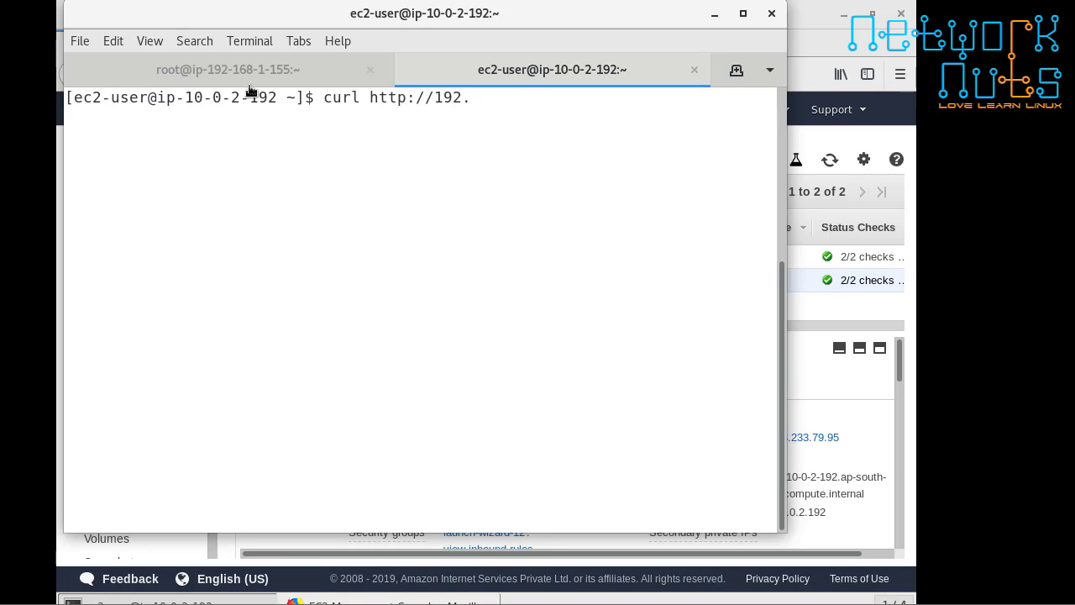
type("168.1.155")
key("Return")
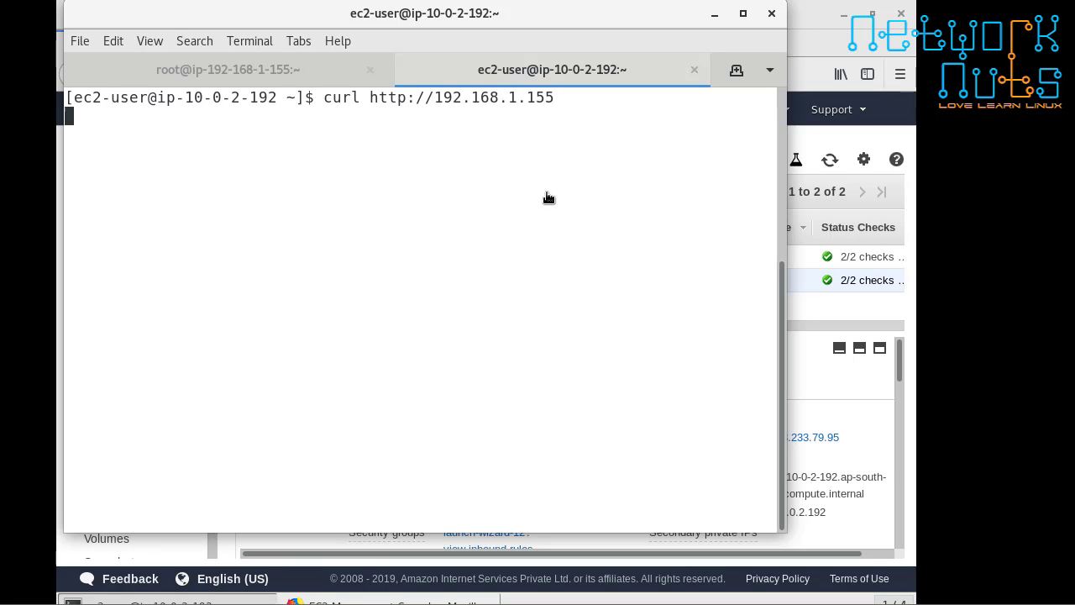
key("ctrl+c")
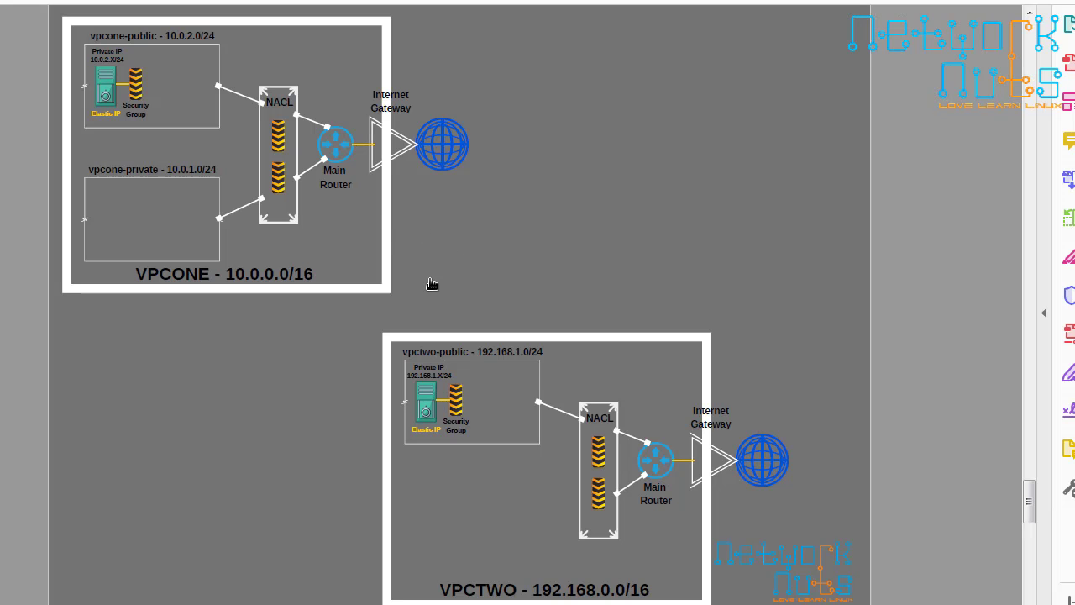
View the network diagram showing the VPC peering connection, and return to the EC2 console in Firefox.
scroll(432, 284, "down", 1)
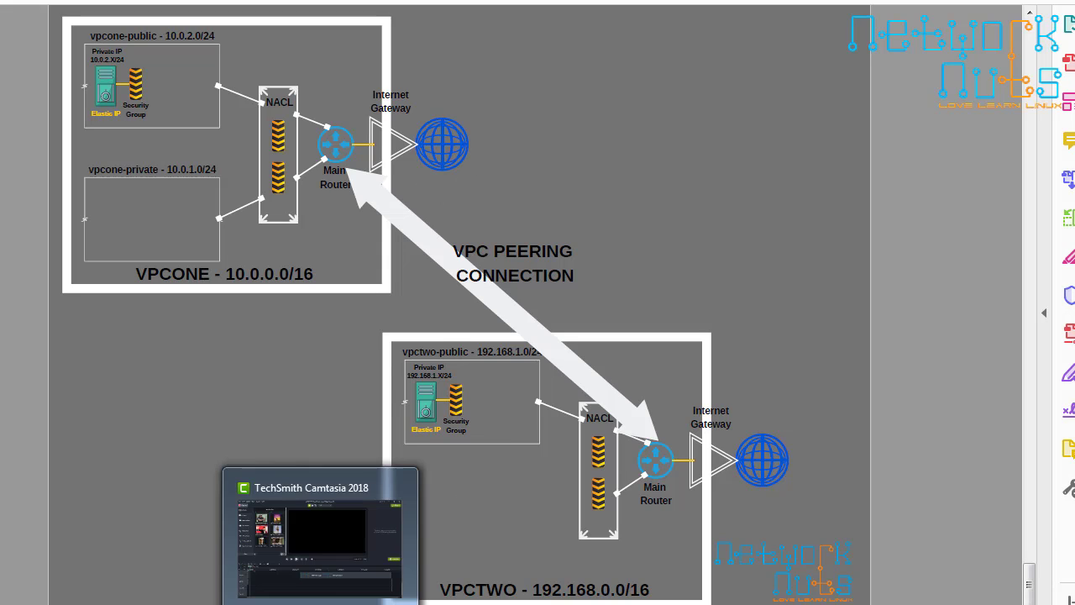
mouse_move(372, 601)
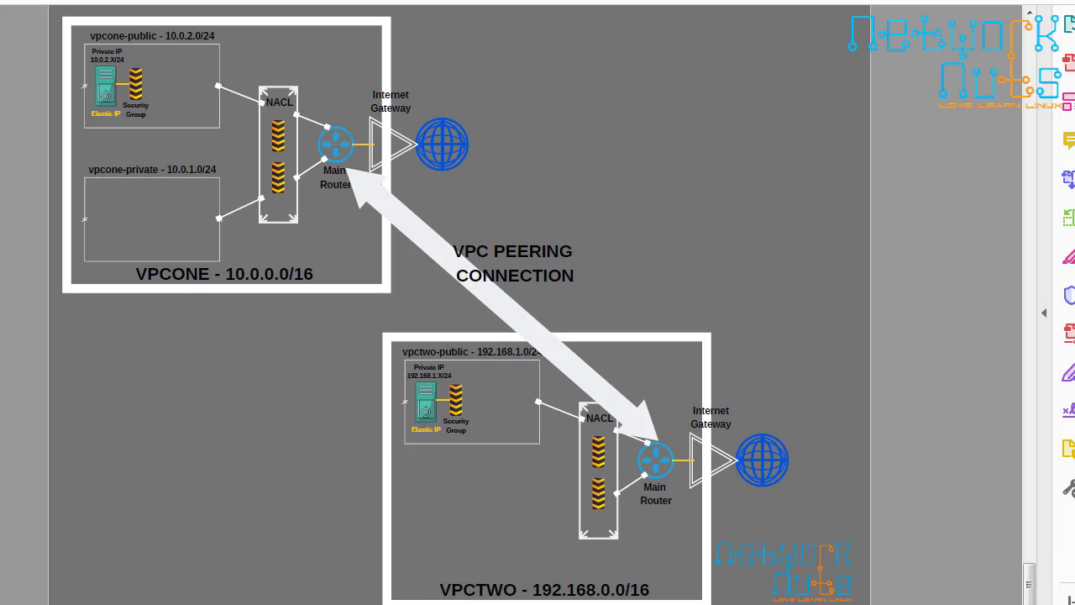
left_click(338, 551)
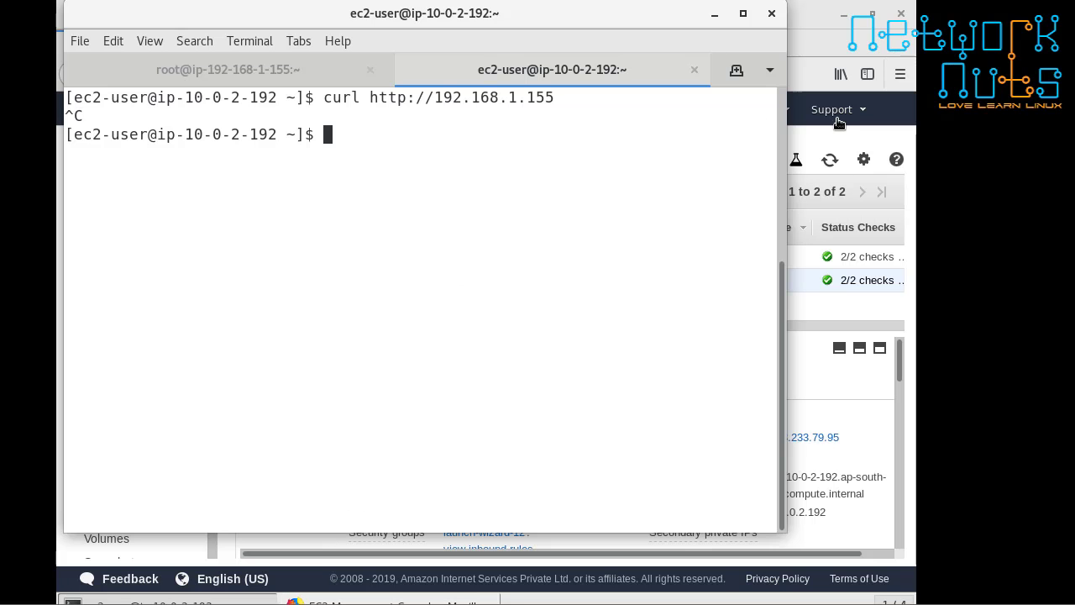
left_click(831, 39)
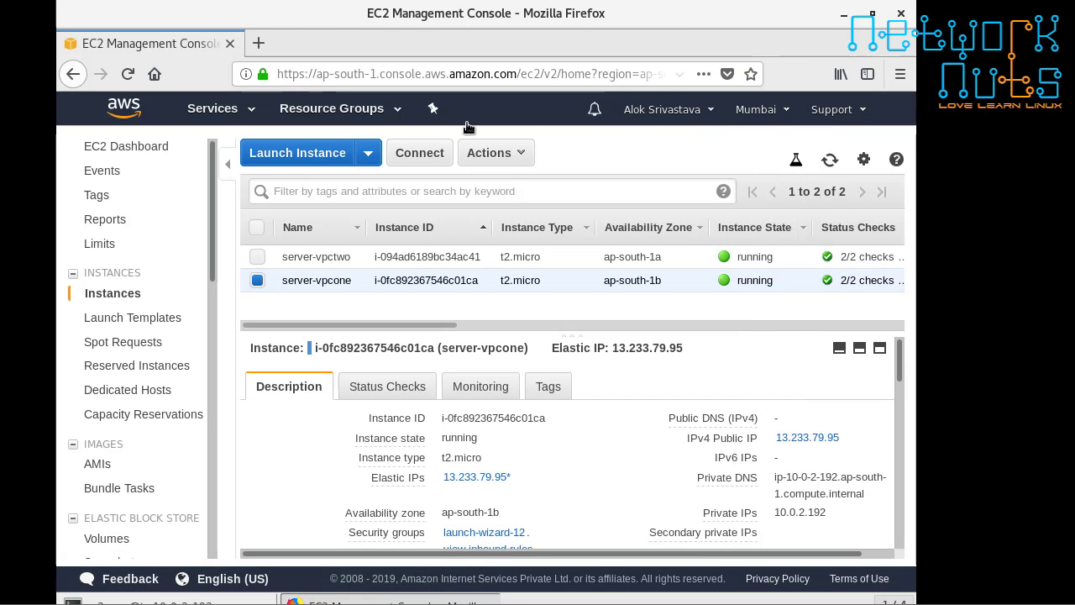
Open the Peering Connections page of the VPC service.
left_click(202, 110)
left_click(104, 216)
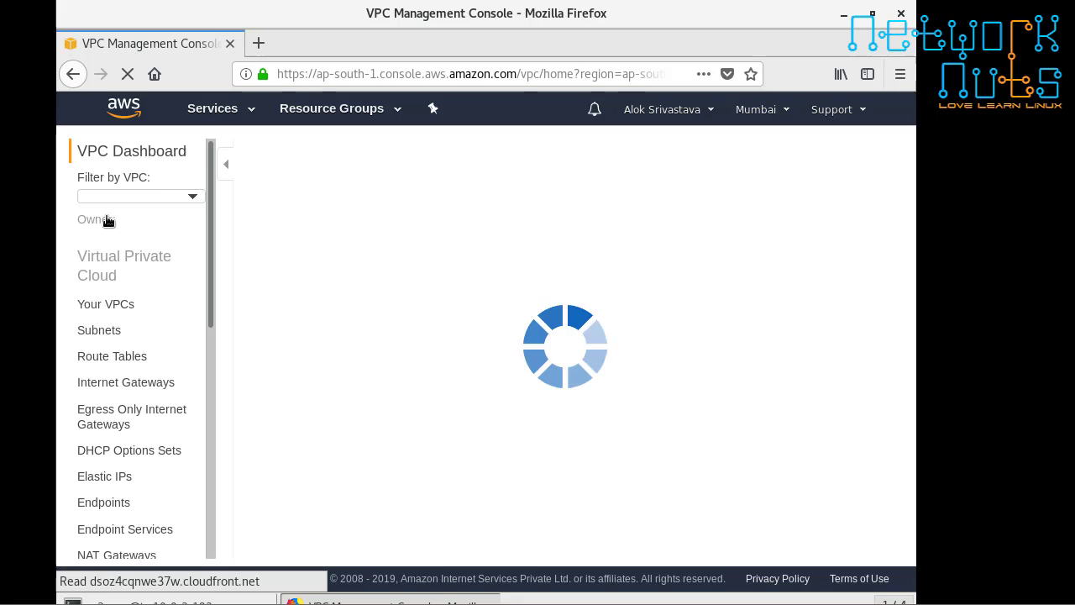
scroll(166, 344, "down", 2)
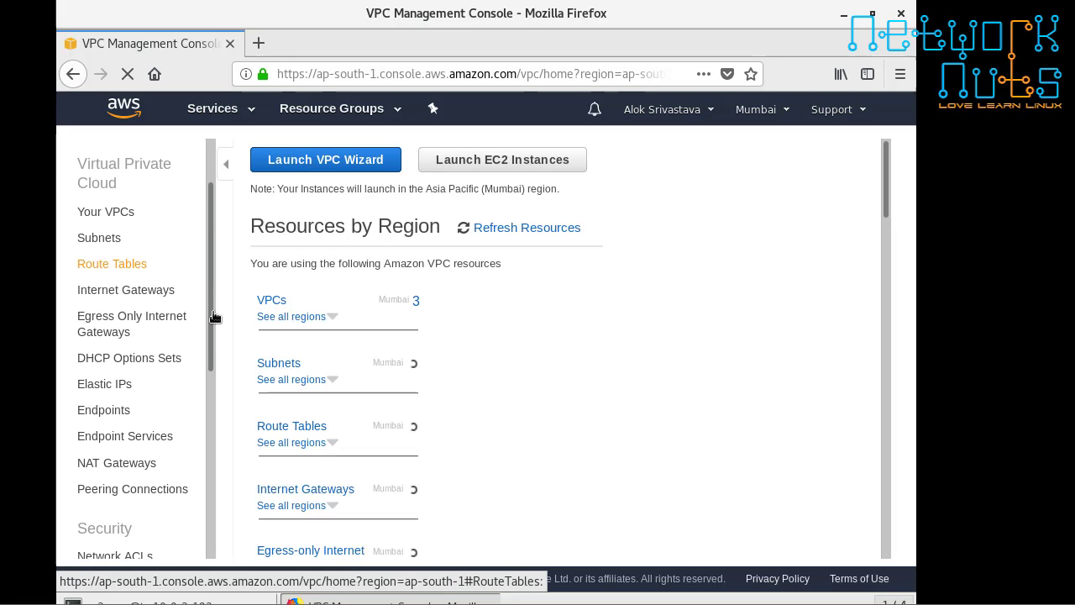
left_click(107, 494)
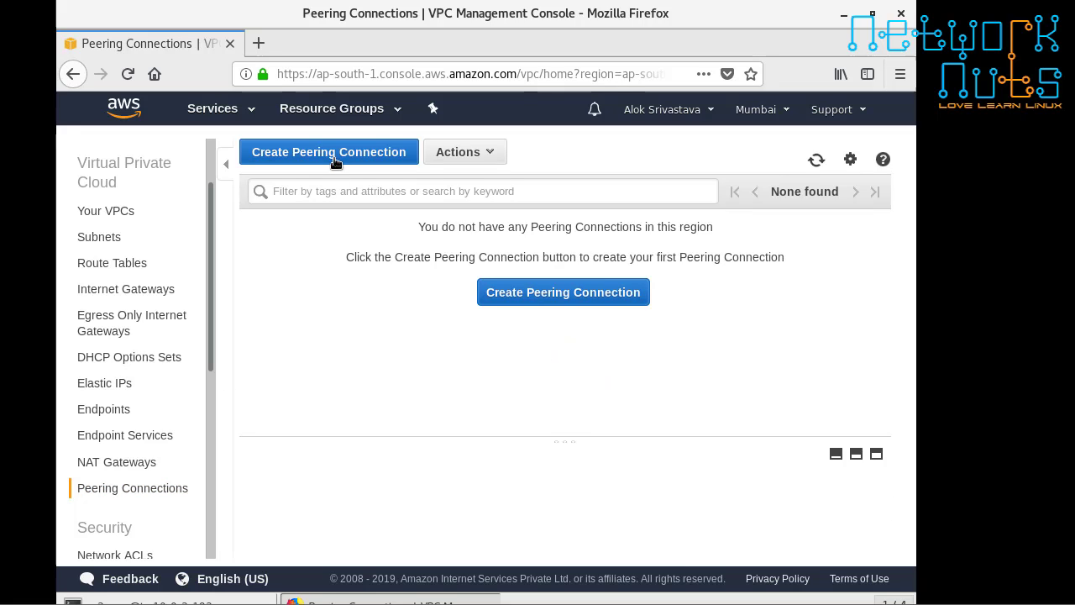
Start a new peering connection with the name tag vpcone-to-vpctwo and vpctwo as the requester VPC.
left_click(338, 153)
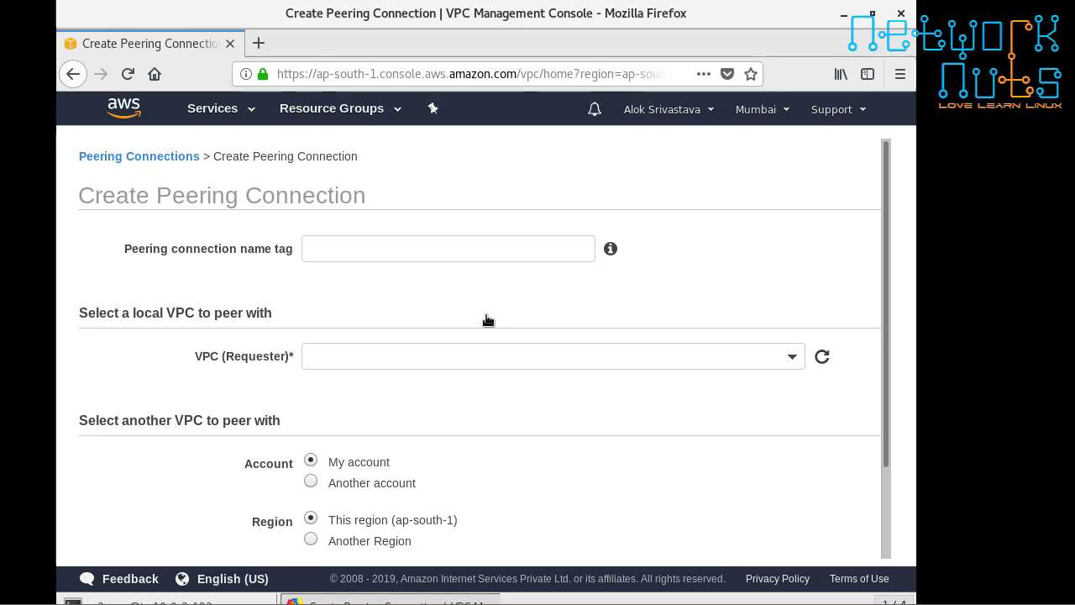
left_click(436, 248)
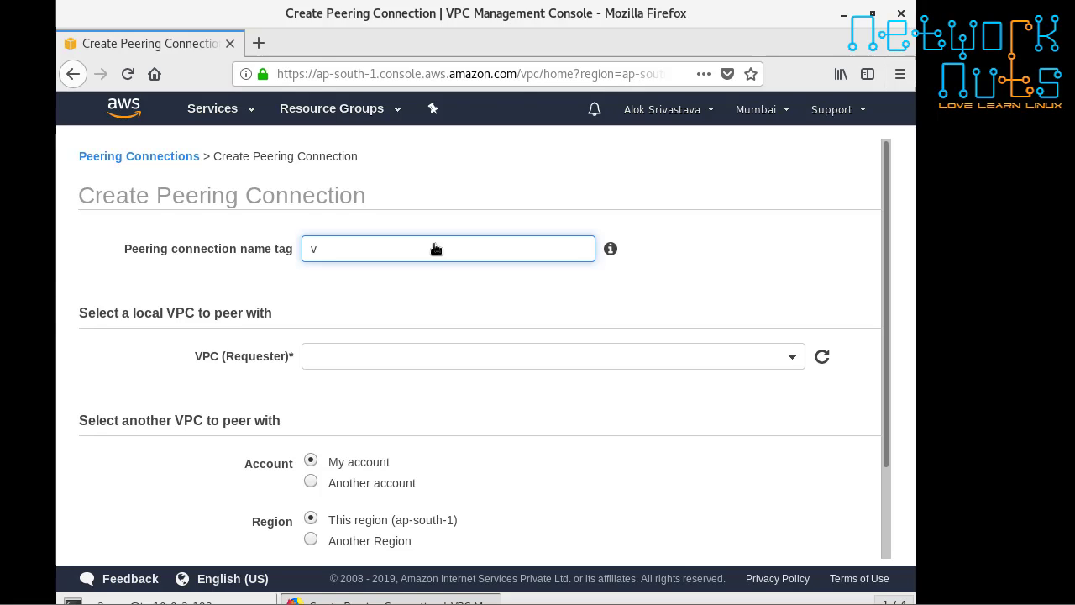
type("vpcone-to-vpctwo")
left_click(795, 361)
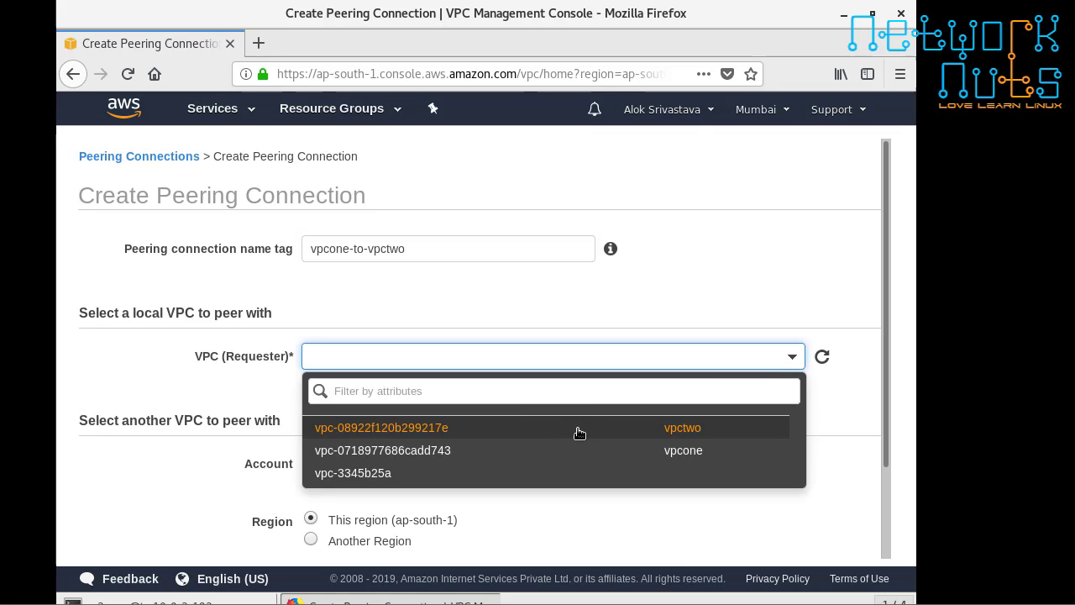
left_click(579, 433)
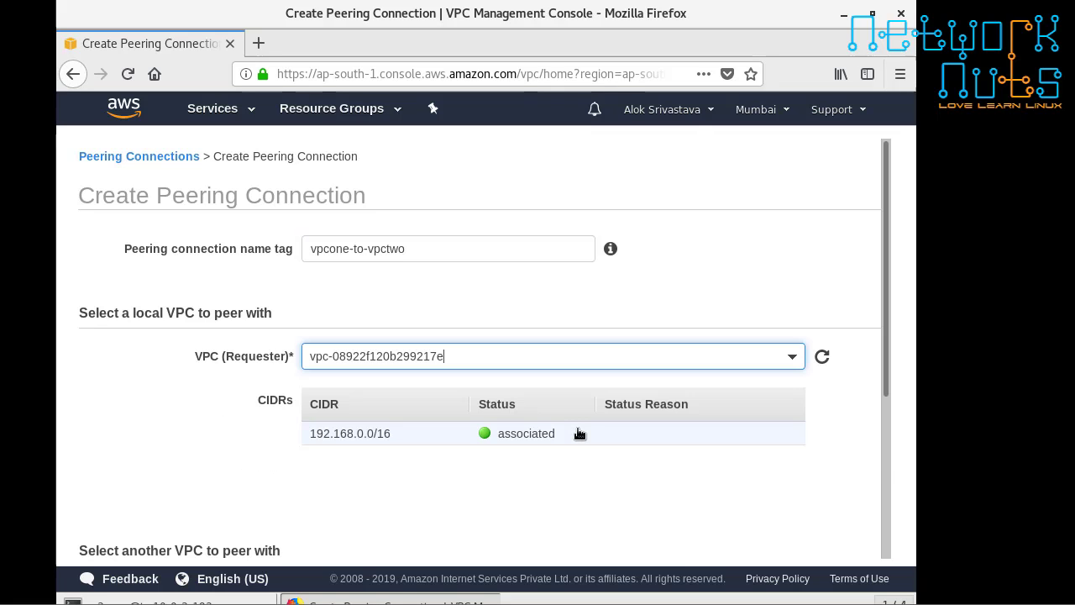
scroll(579, 435, "down", 2)
scroll(579, 438, "down", 3)
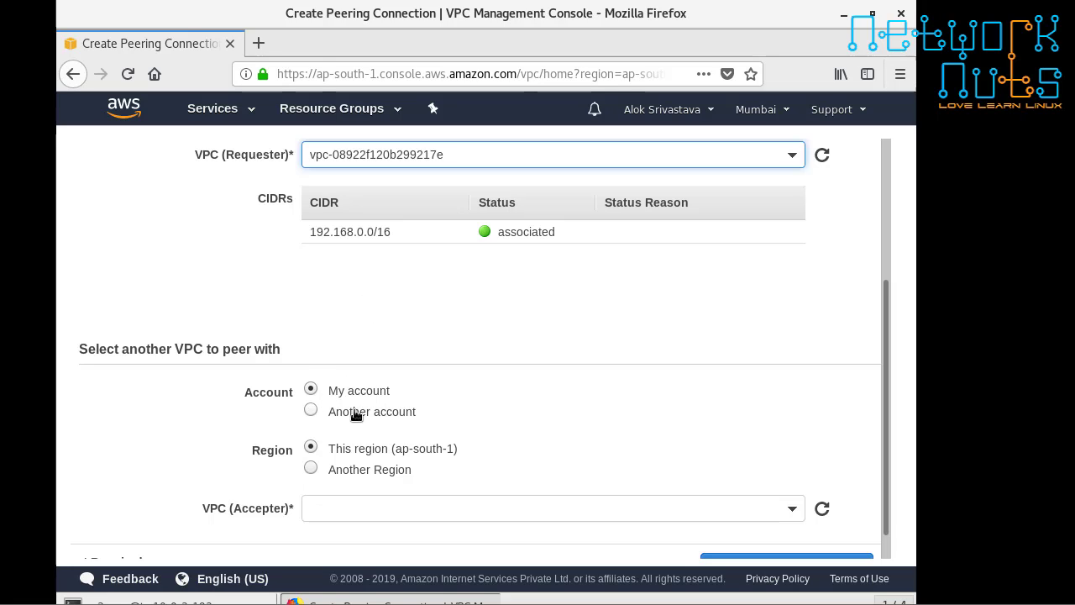
scroll(342, 456, "down", 1)
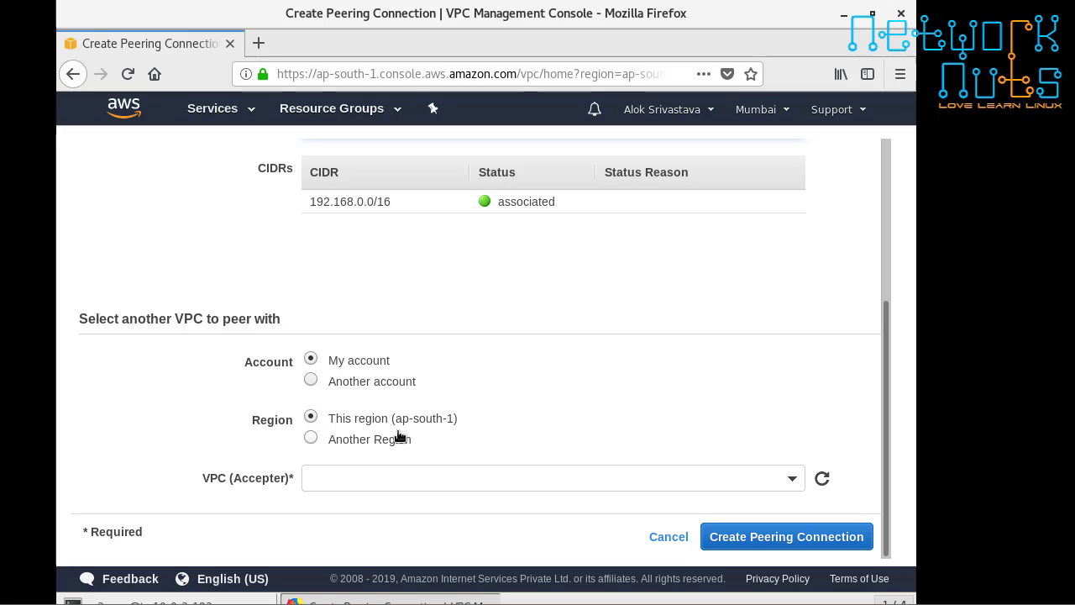
left_click(309, 381)
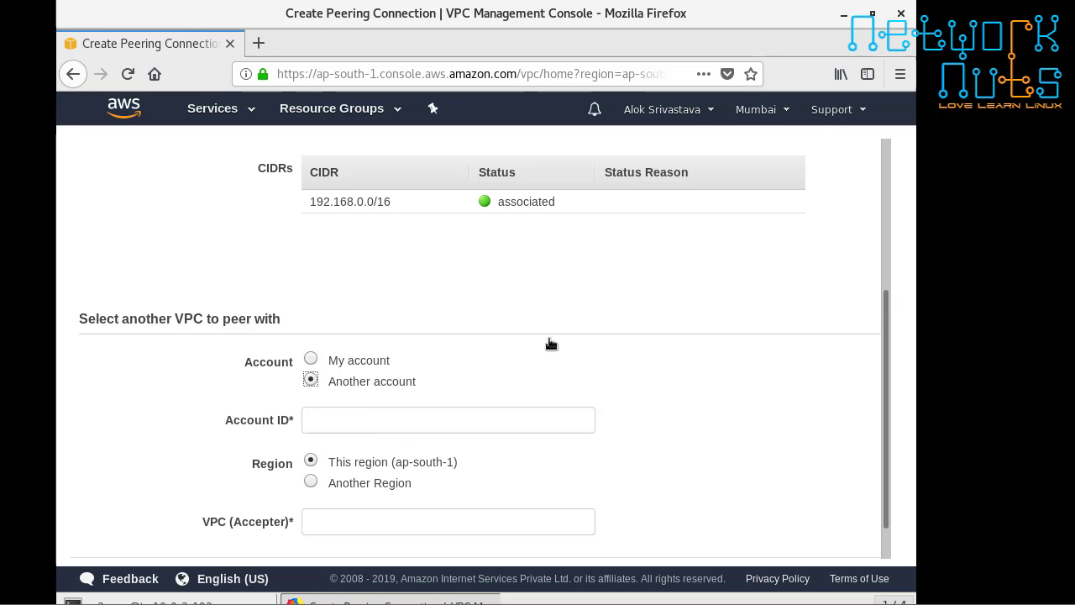
left_click(700, 118)
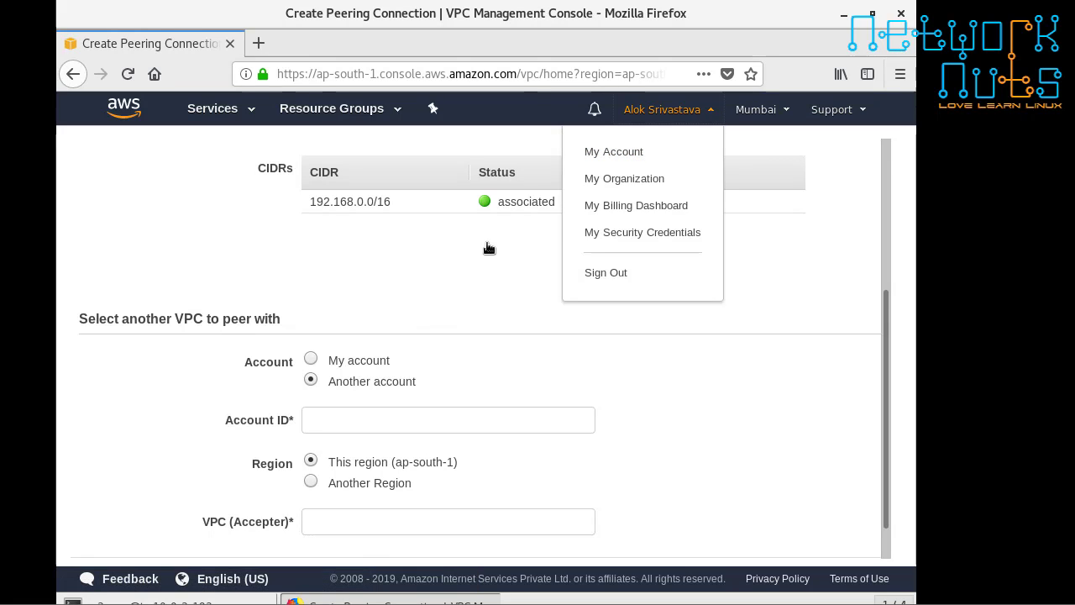
left_click(470, 264)
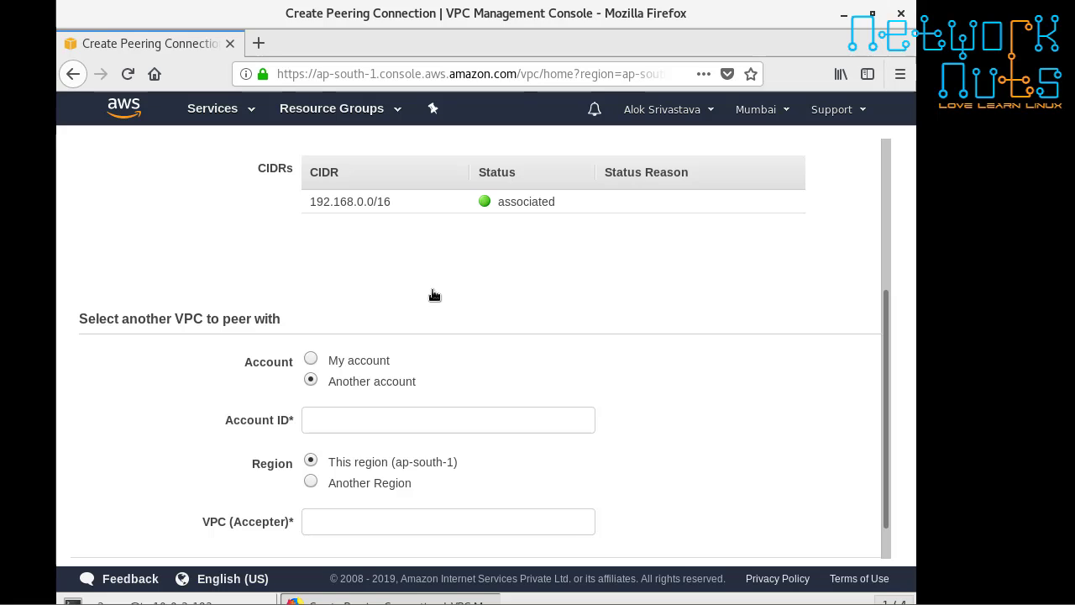
left_click(310, 359)
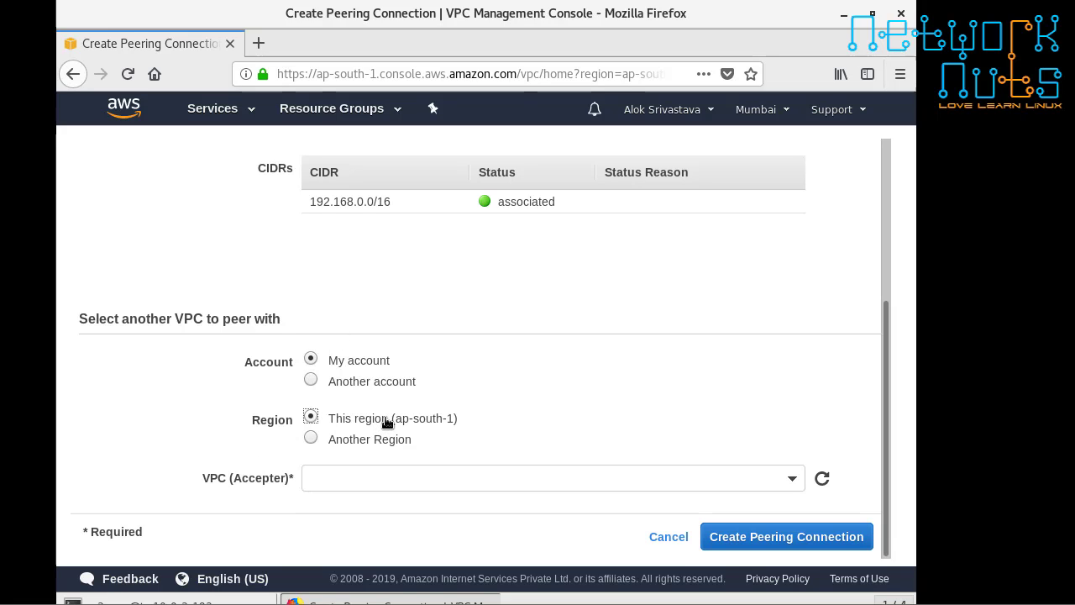
Choose vpcone as the accepter VPC, create the peering connection, and return to the connection list.
scroll(442, 286, "up", 3)
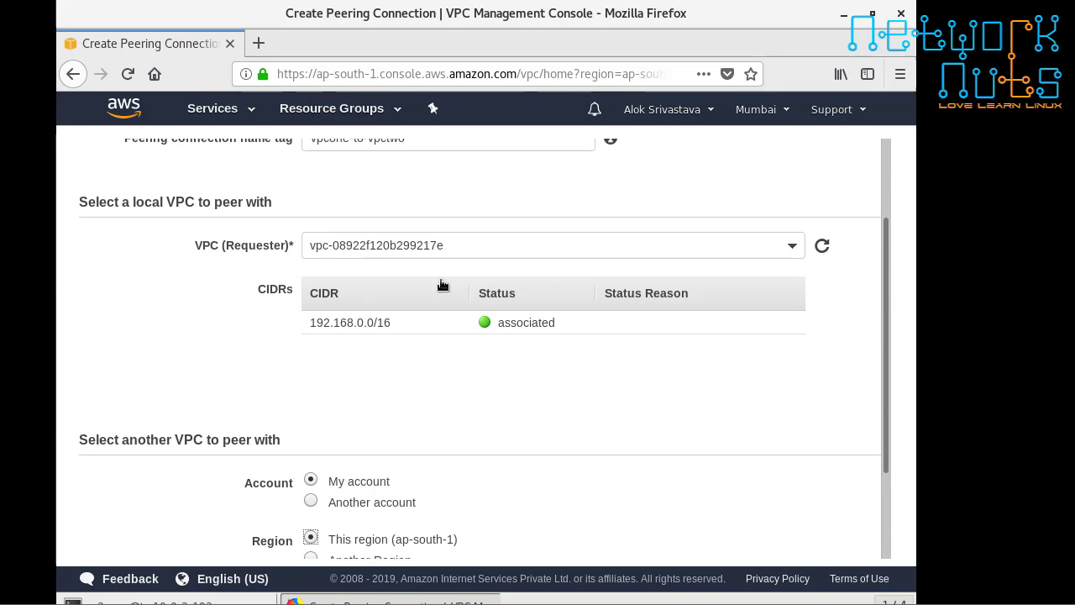
scroll(348, 257, "up", 1)
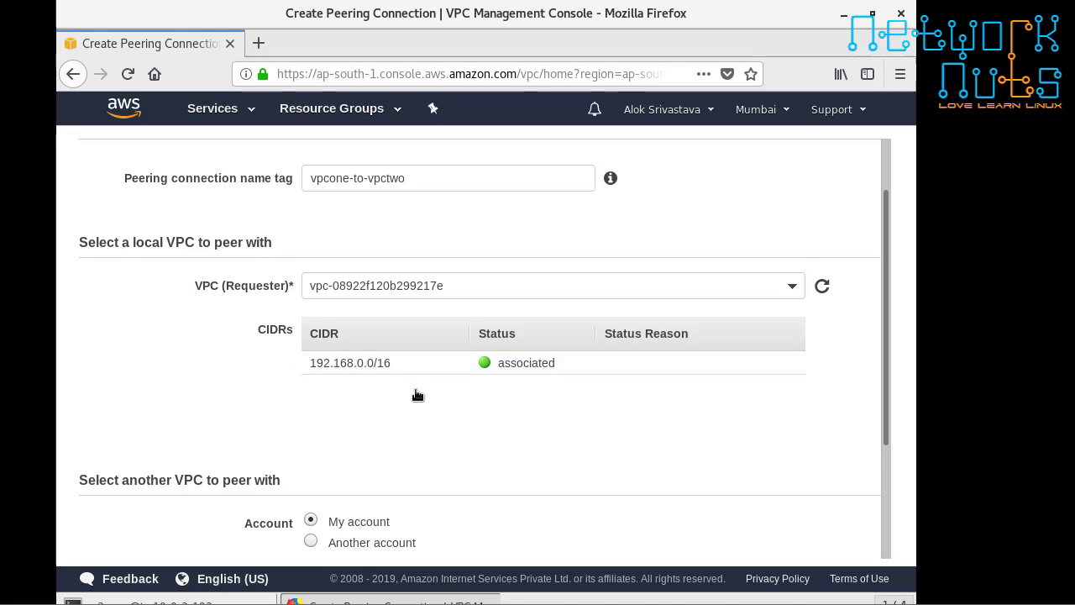
scroll(424, 394, "down", 4)
left_click(437, 480)
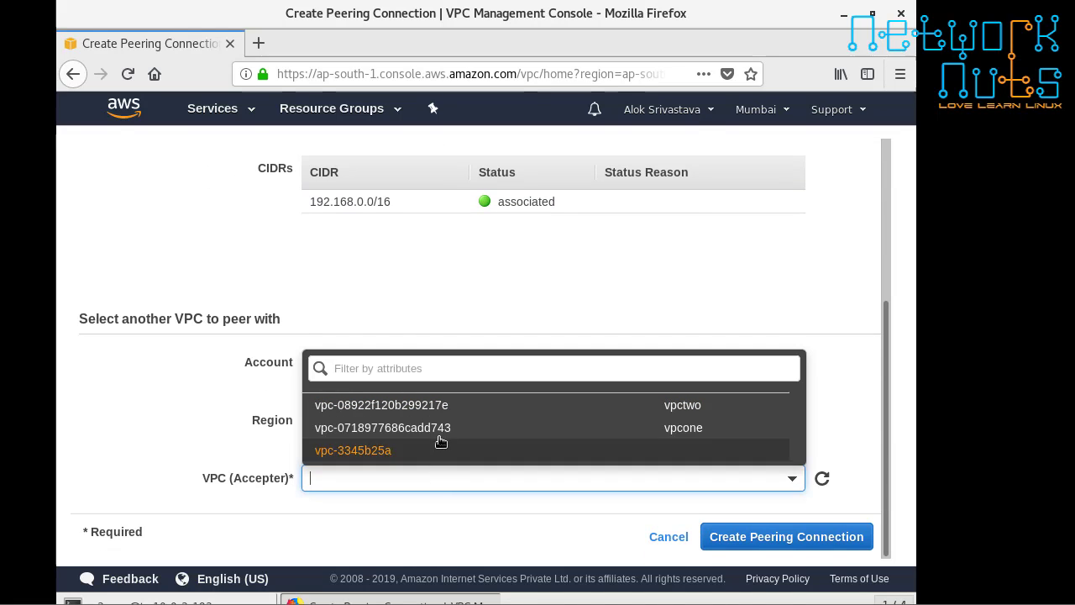
left_click(443, 436)
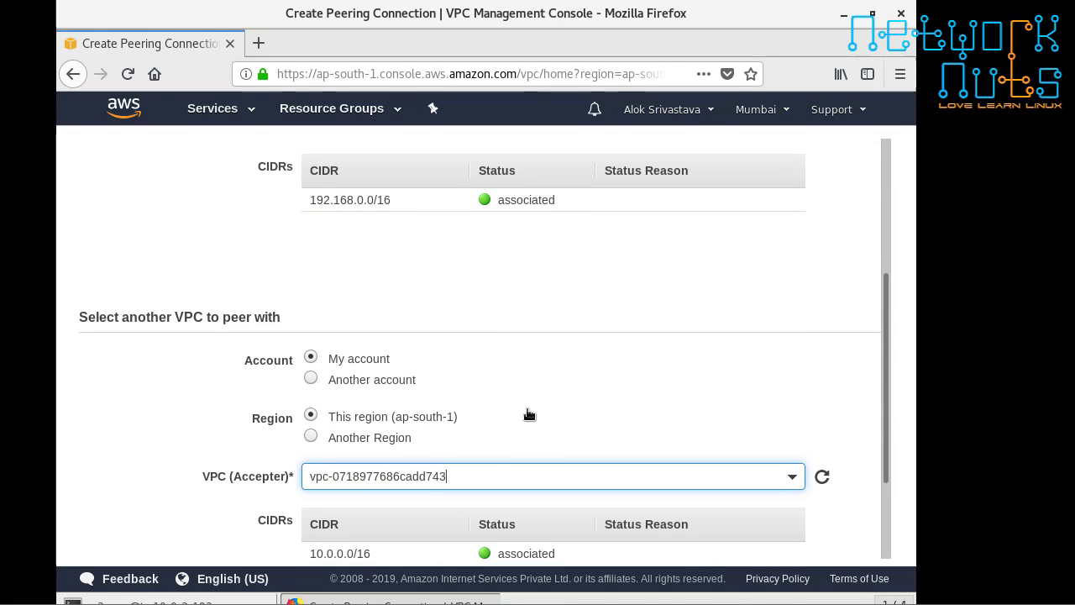
scroll(528, 412, "down", 3)
left_click(805, 542)
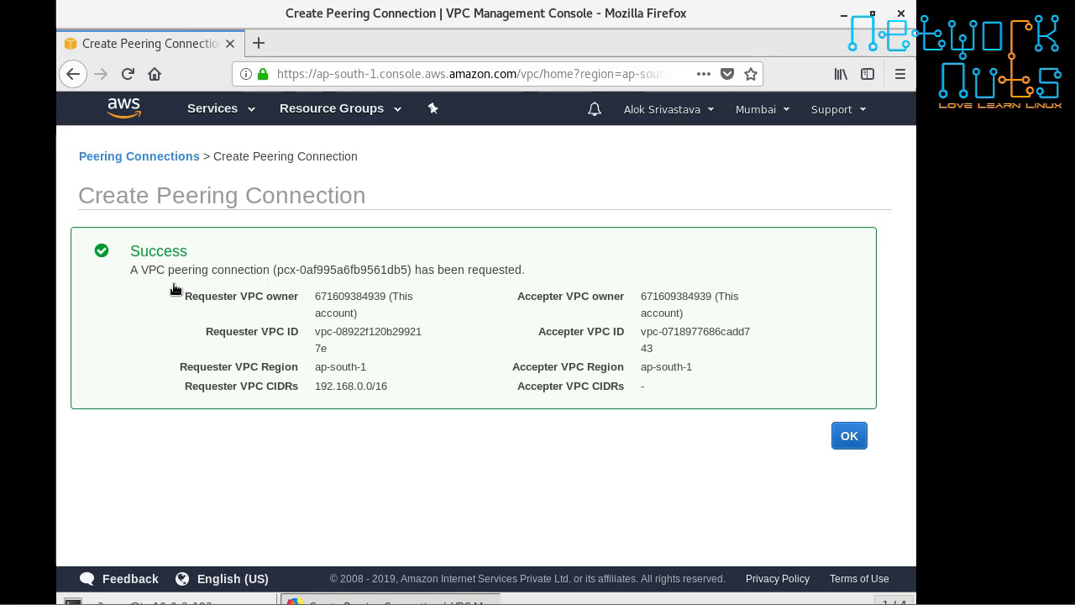
left_click(847, 435)
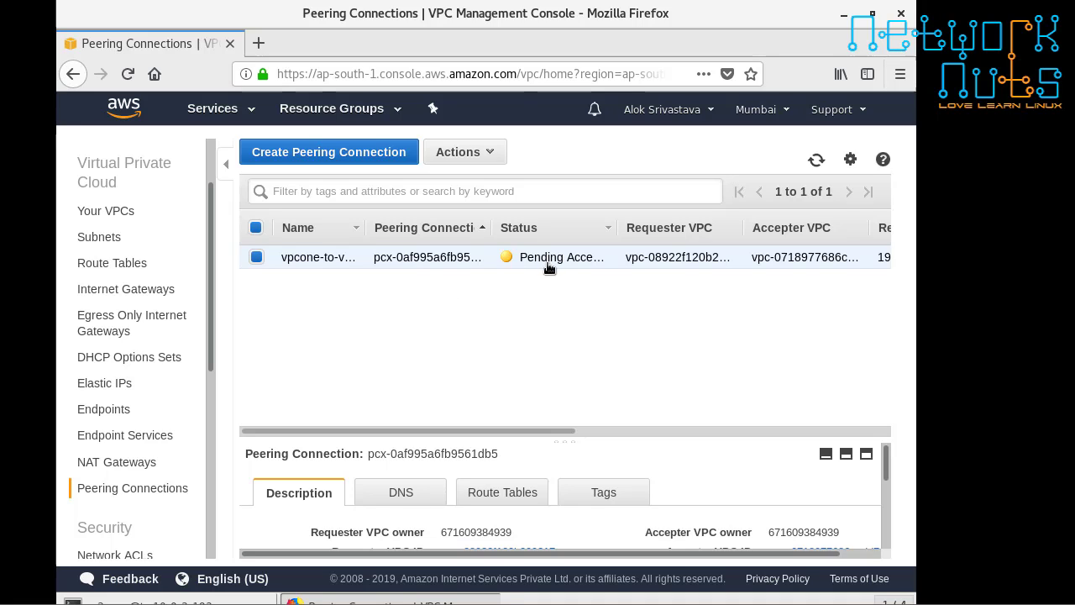
Accept the pending request of the vpcone-to-vpctwo peering connection, and close the dialog.
left_click(492, 154)
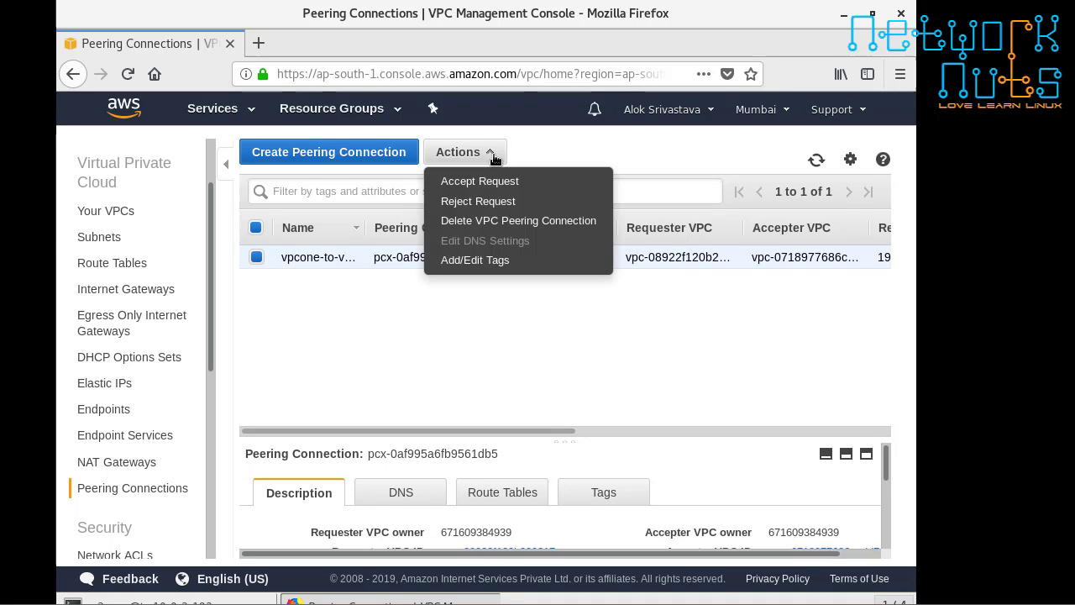
left_click(523, 183)
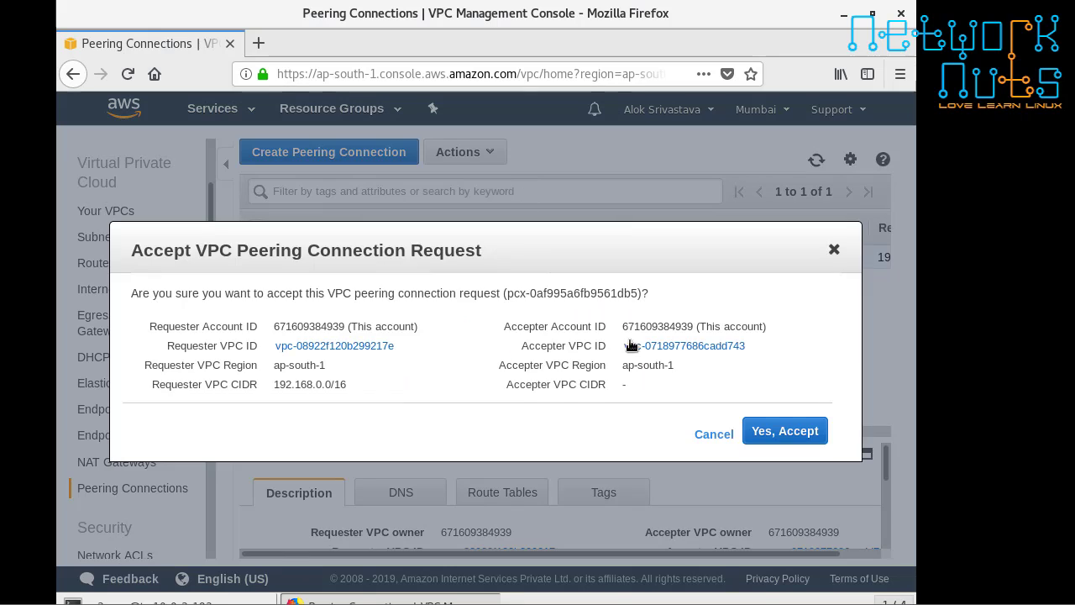
left_click(777, 426)
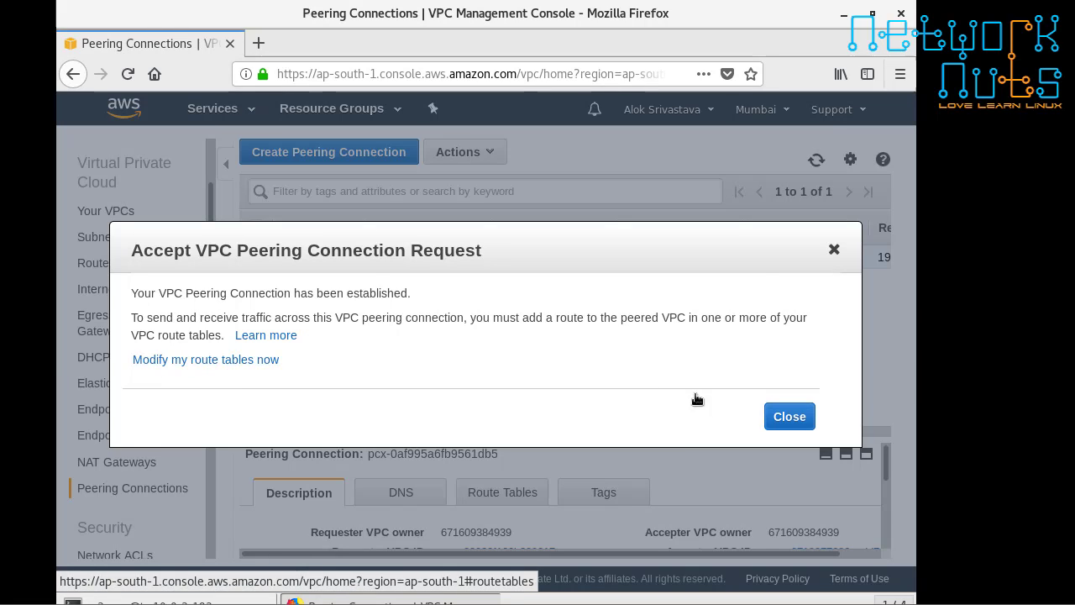
left_click(790, 417)
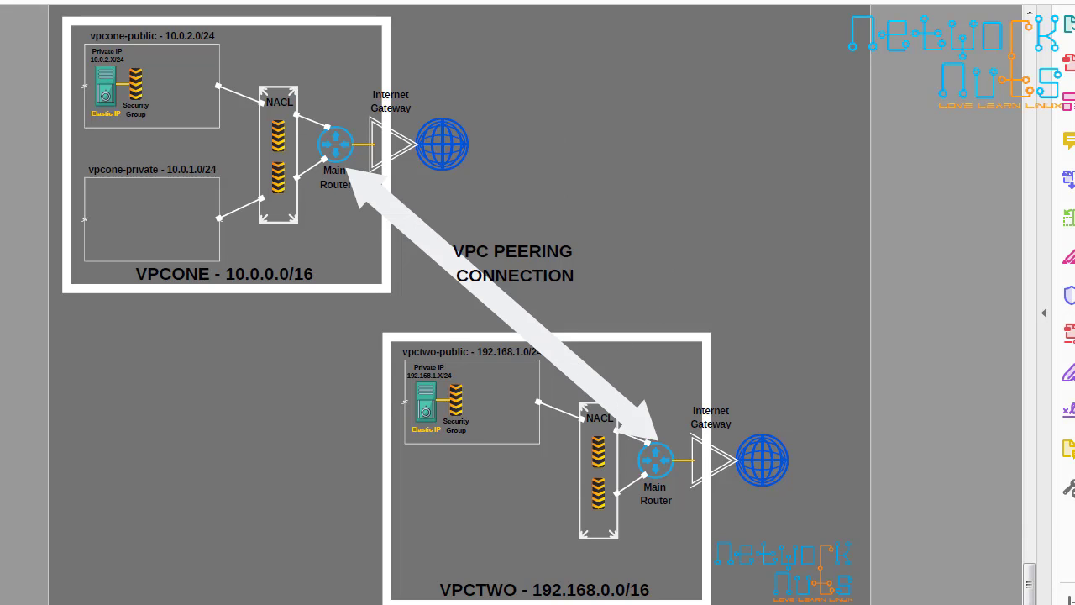
Go back to the VPC console and open the routes of route table router-vpcone for editing.
left_click(367, 548)
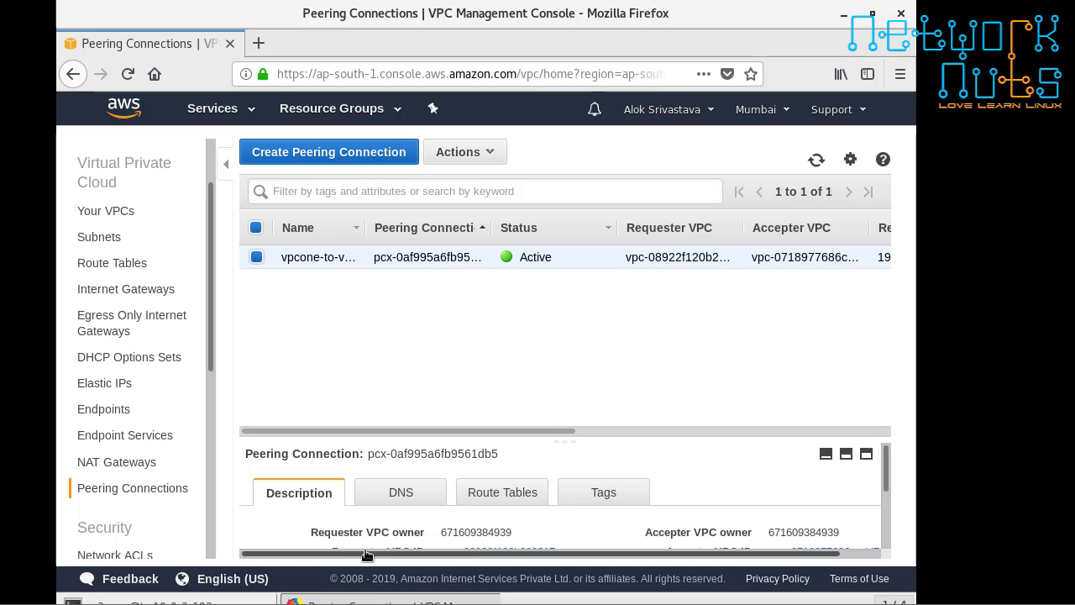
left_click(122, 263)
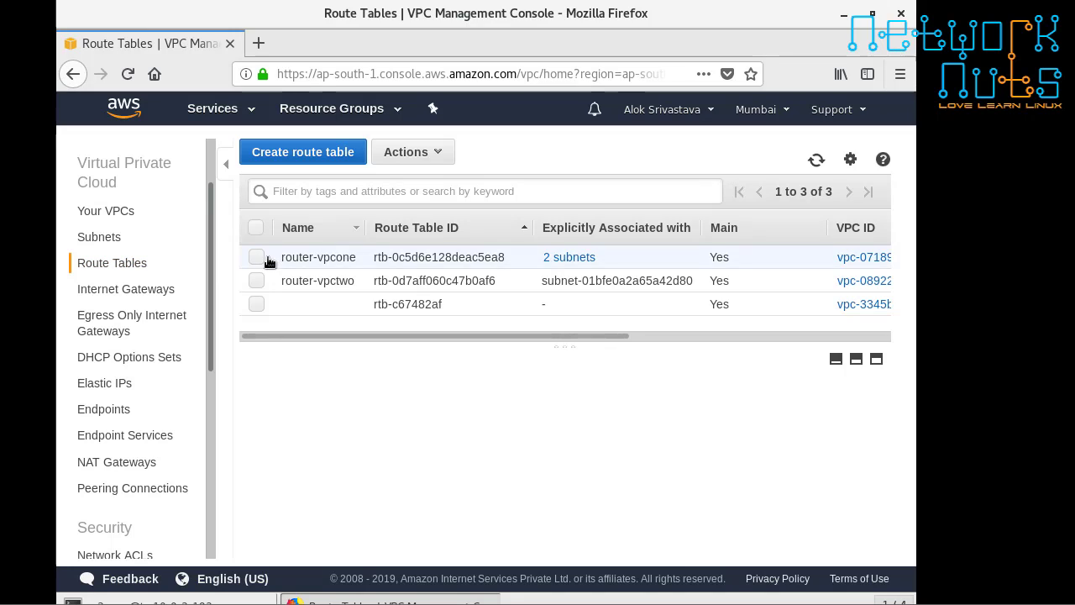
left_click(261, 256)
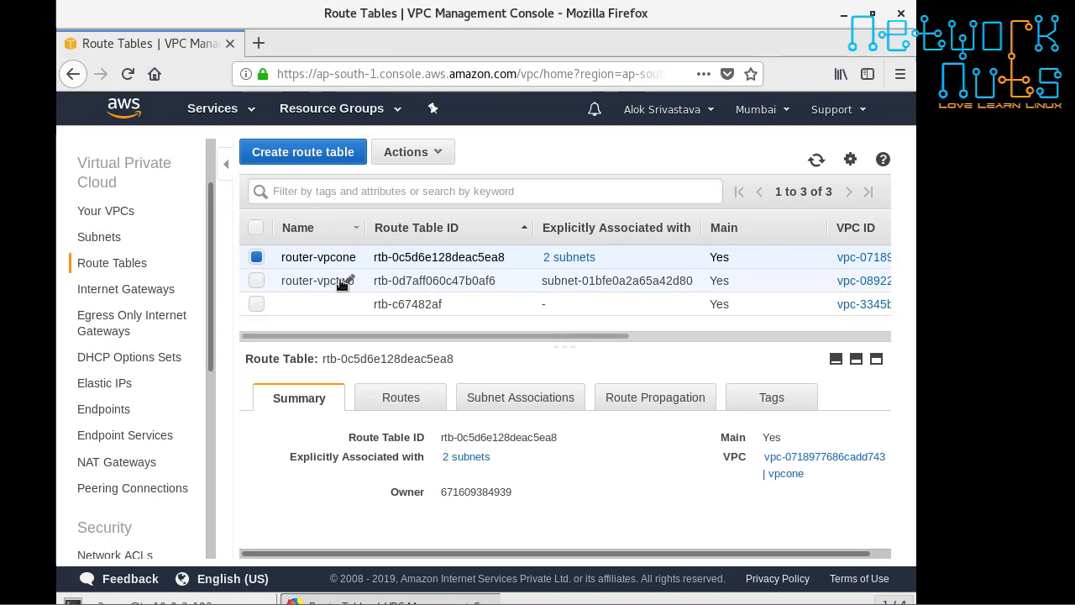
left_click(401, 398)
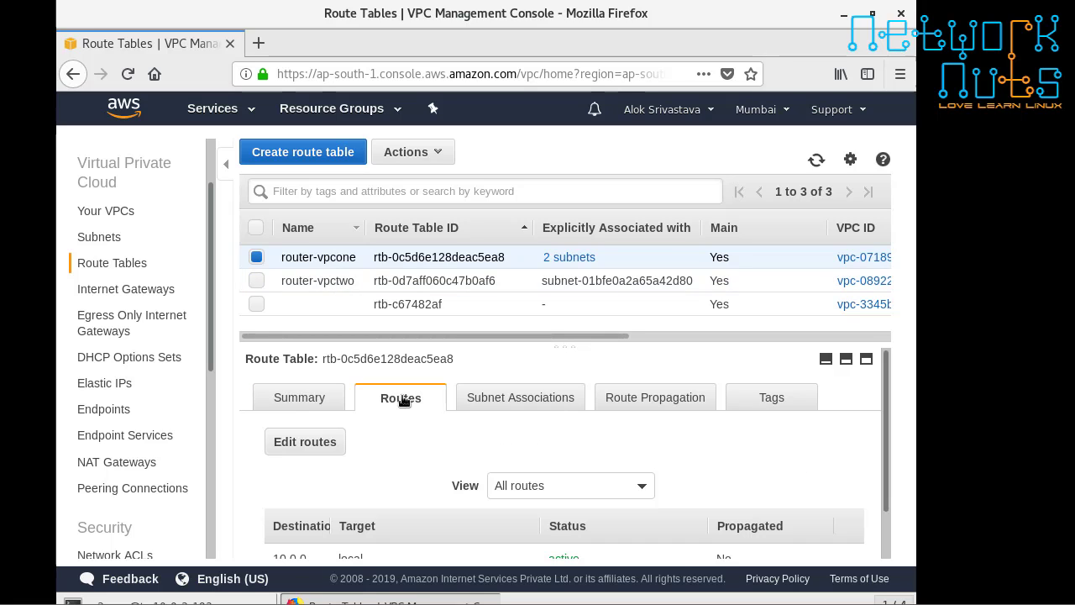
scroll(401, 400, "down", 1)
left_click(307, 398)
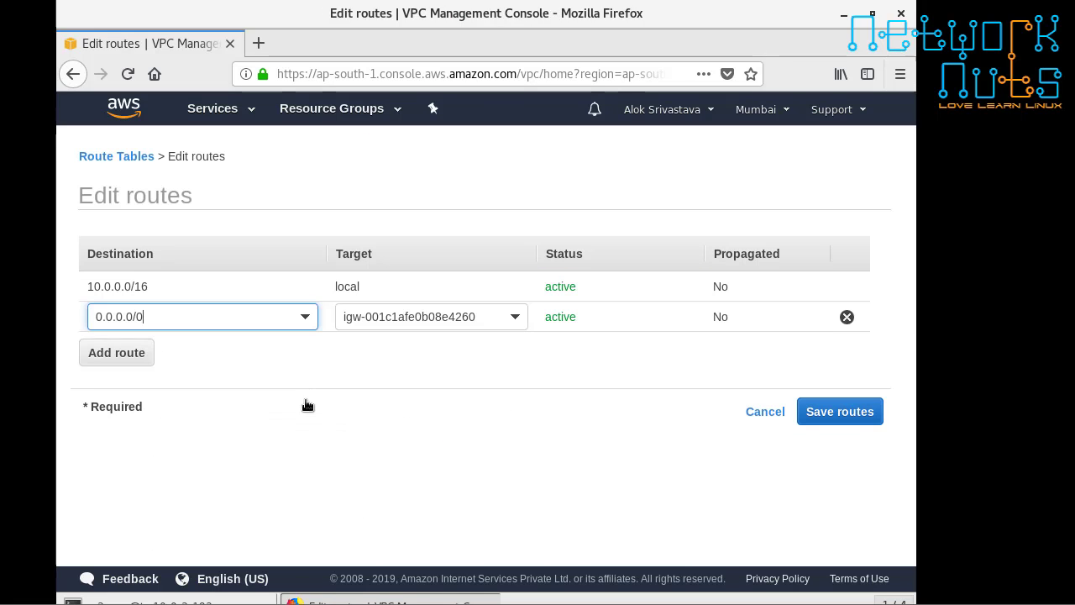
Add a route for destination 192.168.0.0/16 targeting peering connection vpcone-to-vpctwo to router-vpcone, save the routes, and return to the route table list.
left_click(126, 351)
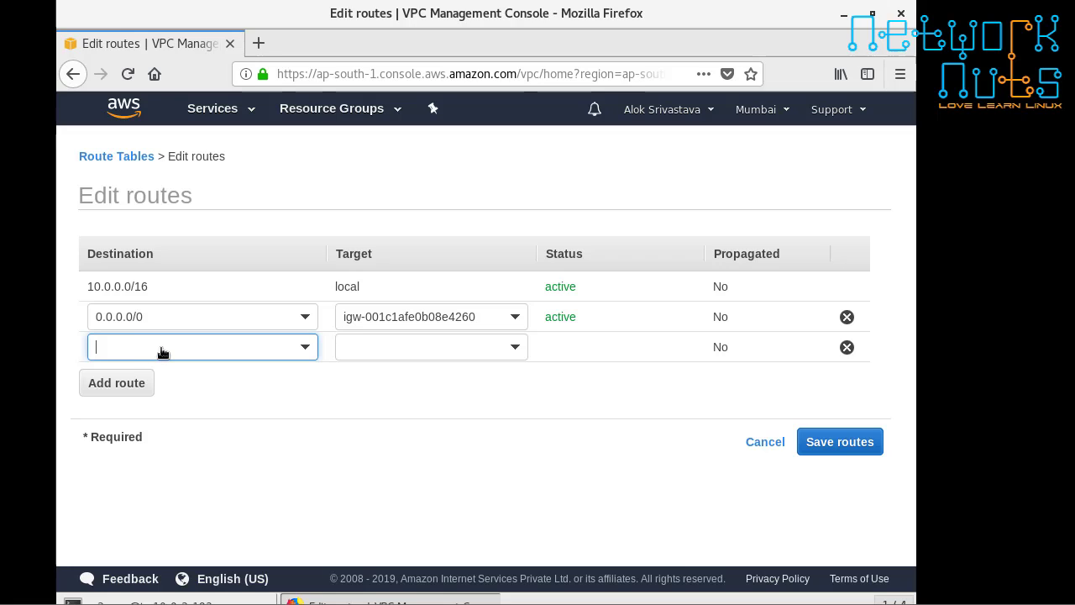
type("192.168")
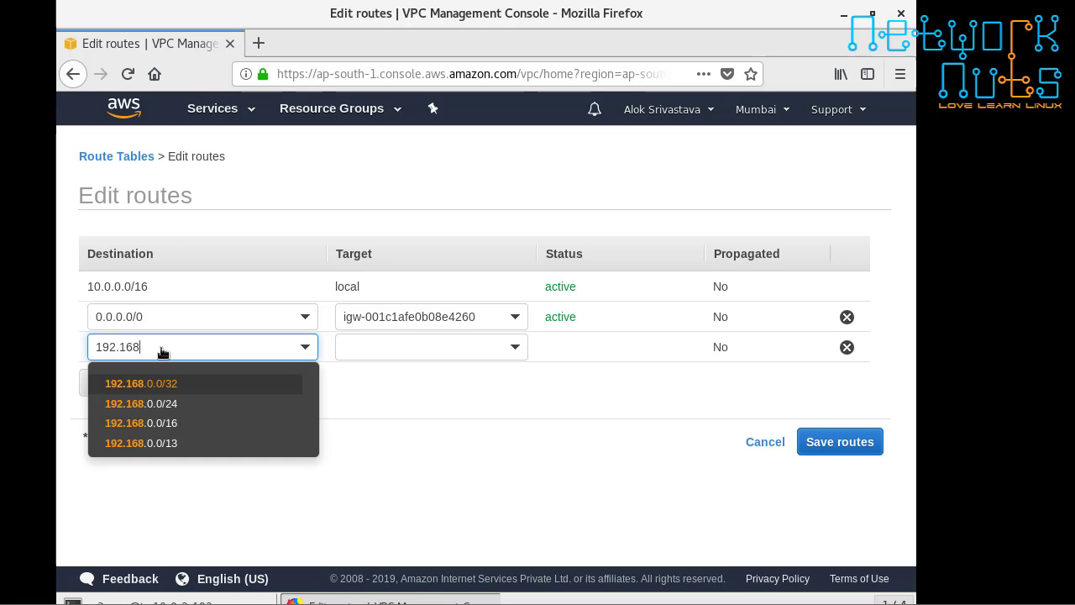
key("Down")
key("Down")
key("Return")
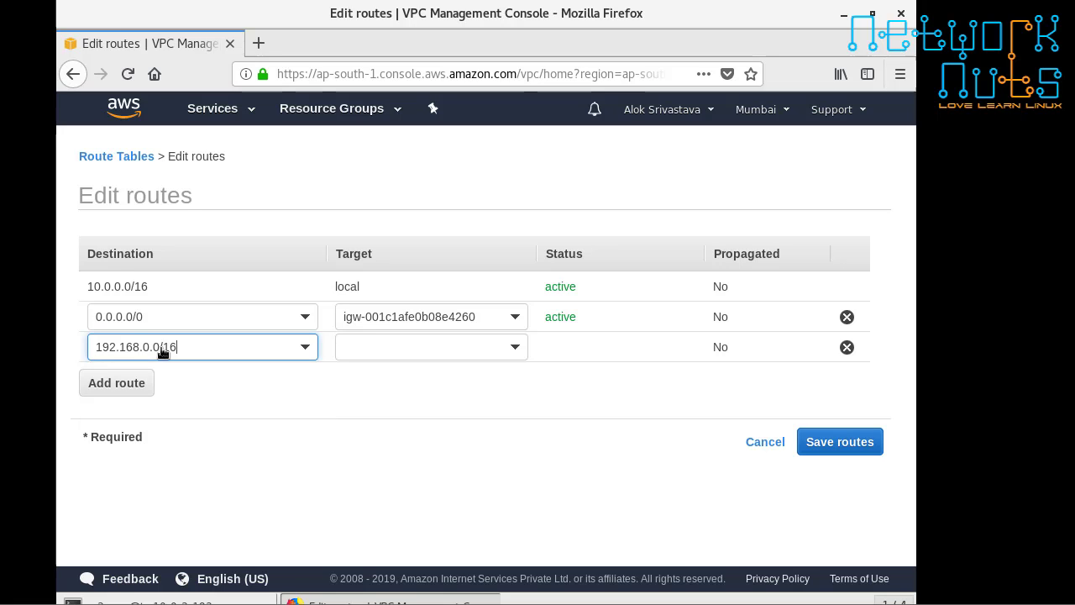
left_click(517, 351)
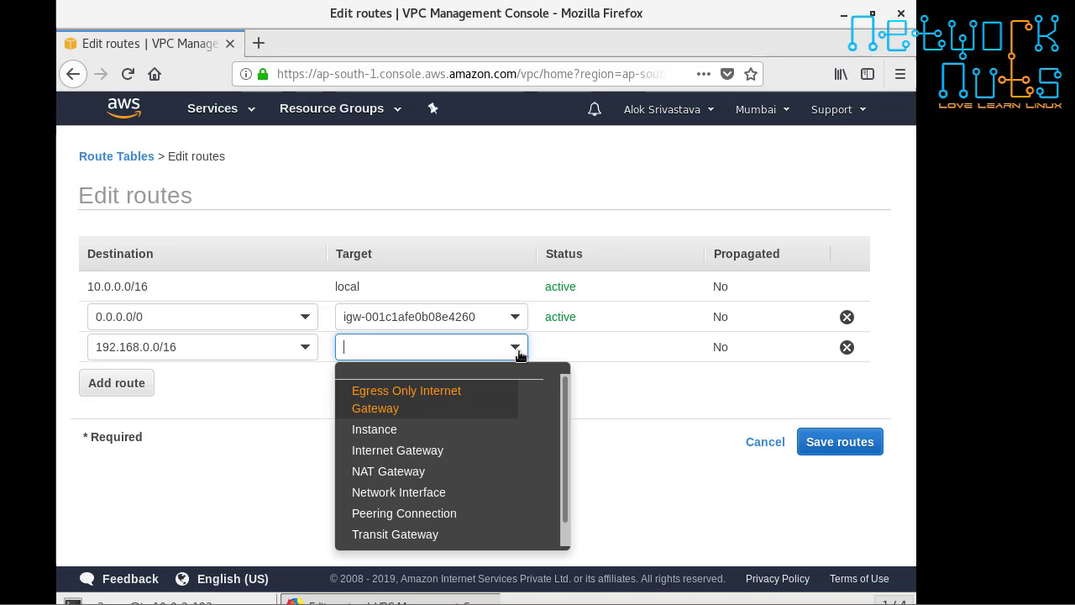
left_click(404, 514)
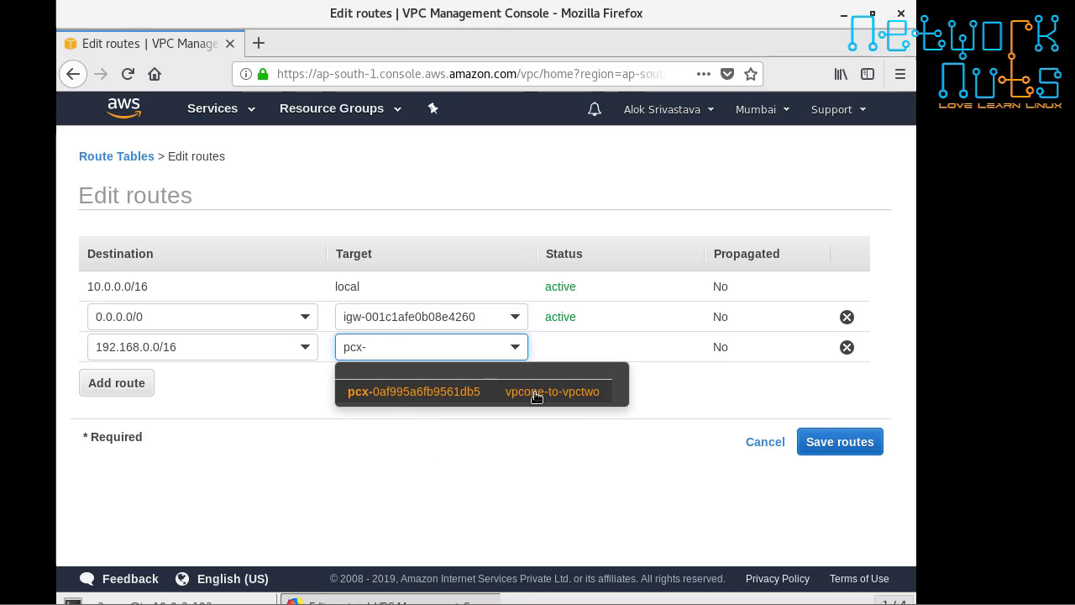
left_click(537, 391)
left_click(864, 443)
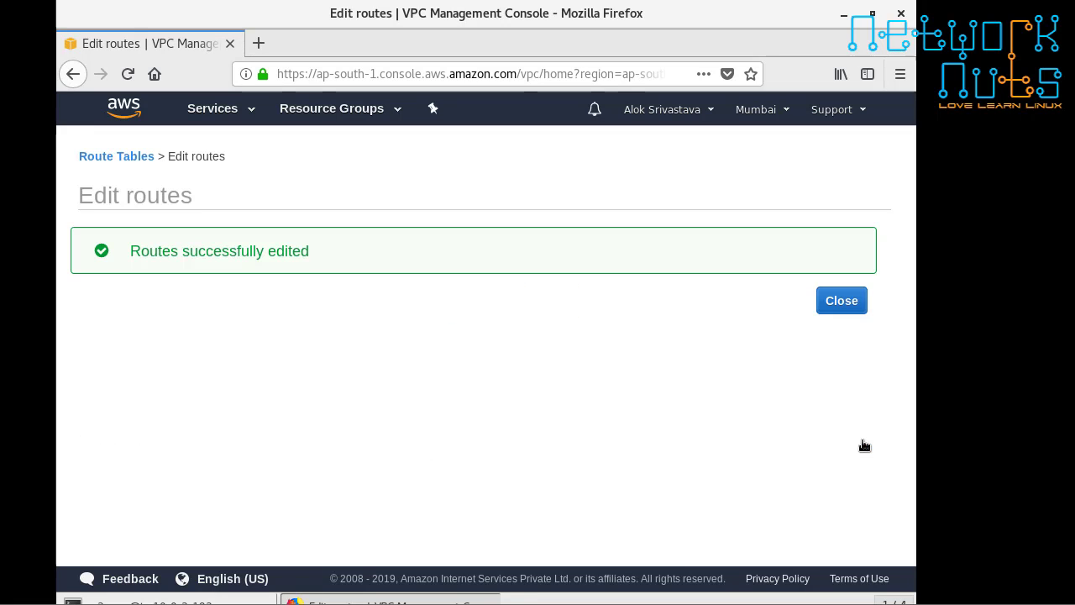
left_click(850, 304)
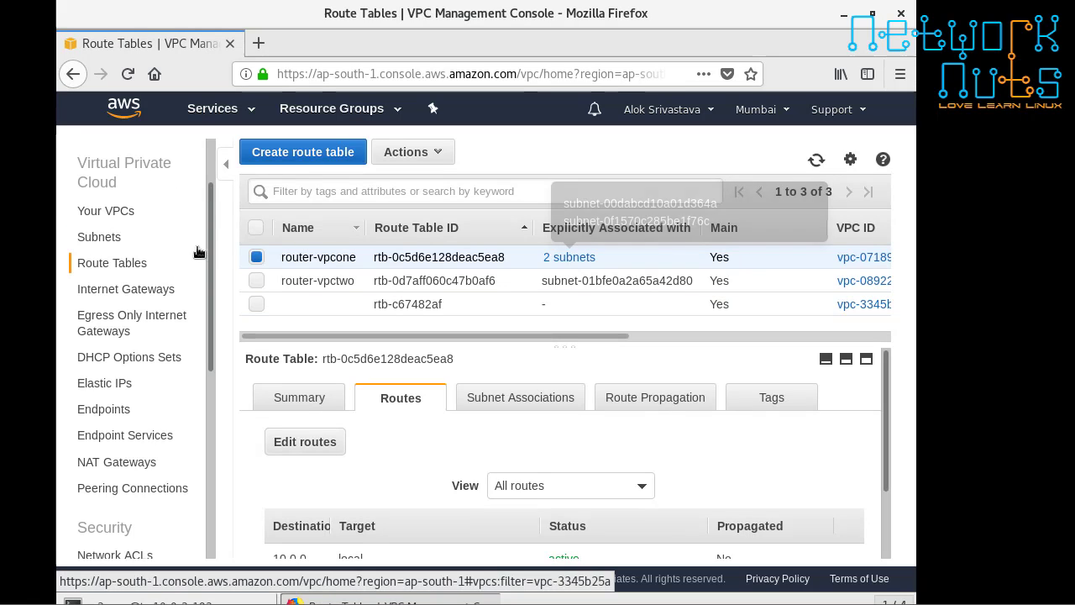
Add a route for destination 10.0.0.0/16 targeting peering connection vpcone-to-vpctwo to router-vpctwo, save the routes, and return to the list.
left_click(258, 280)
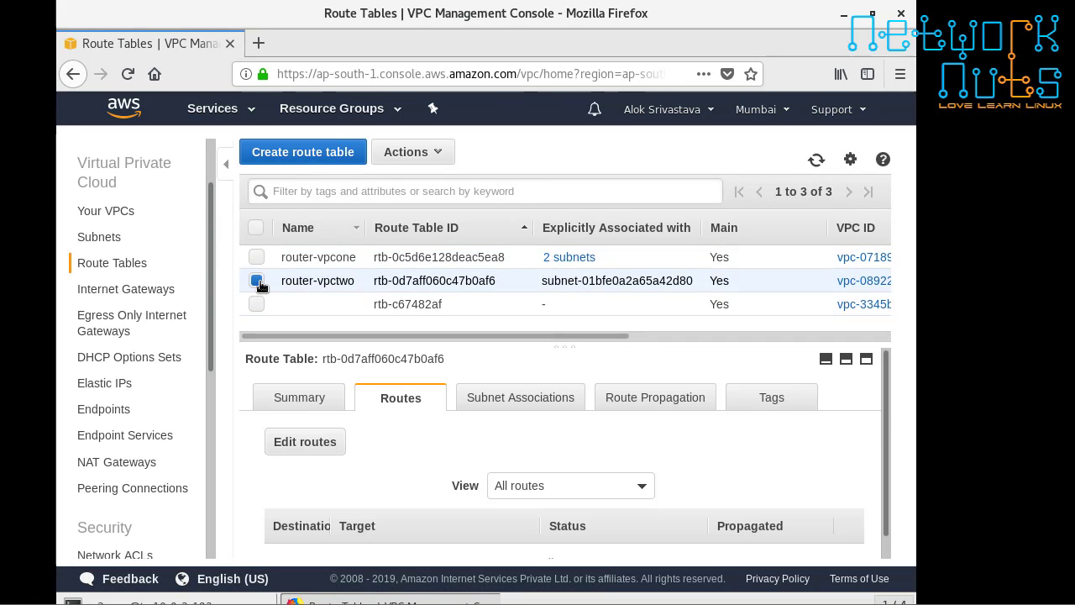
left_click(305, 442)
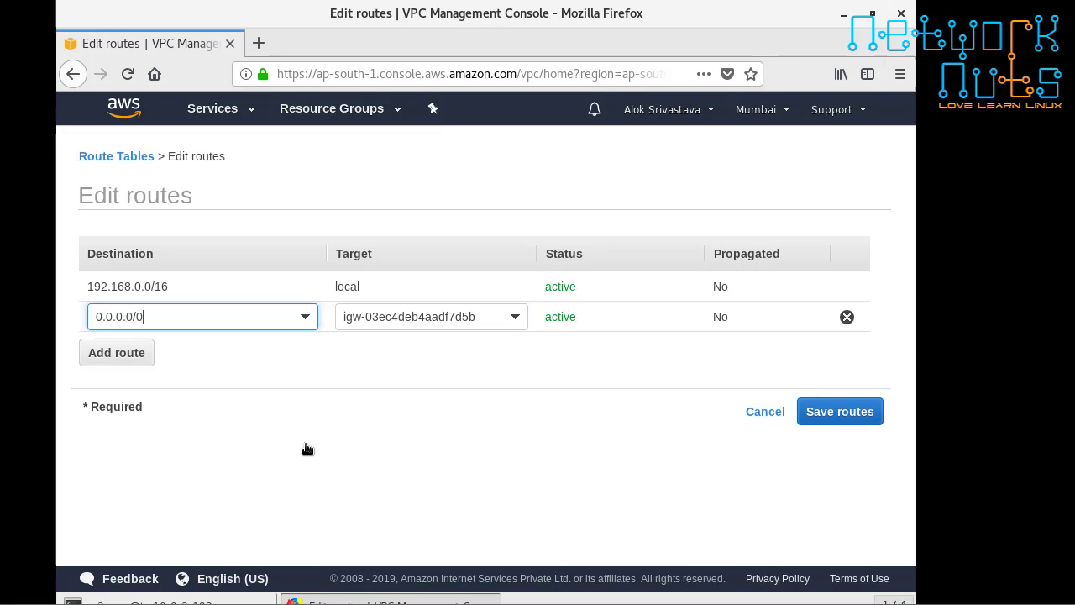
left_click(111, 354)
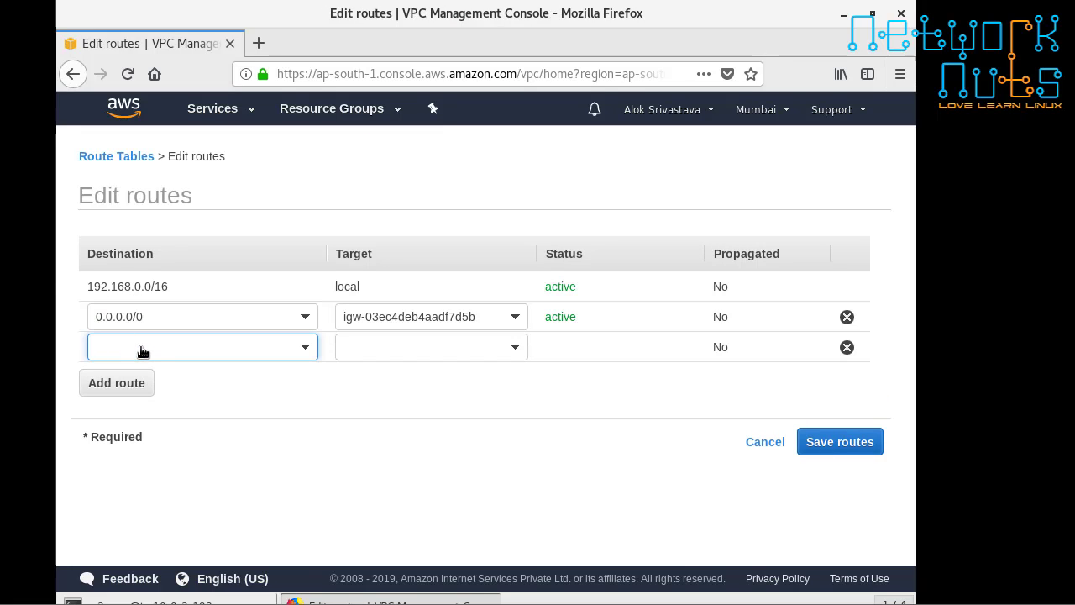
type("10.0.0.0/16")
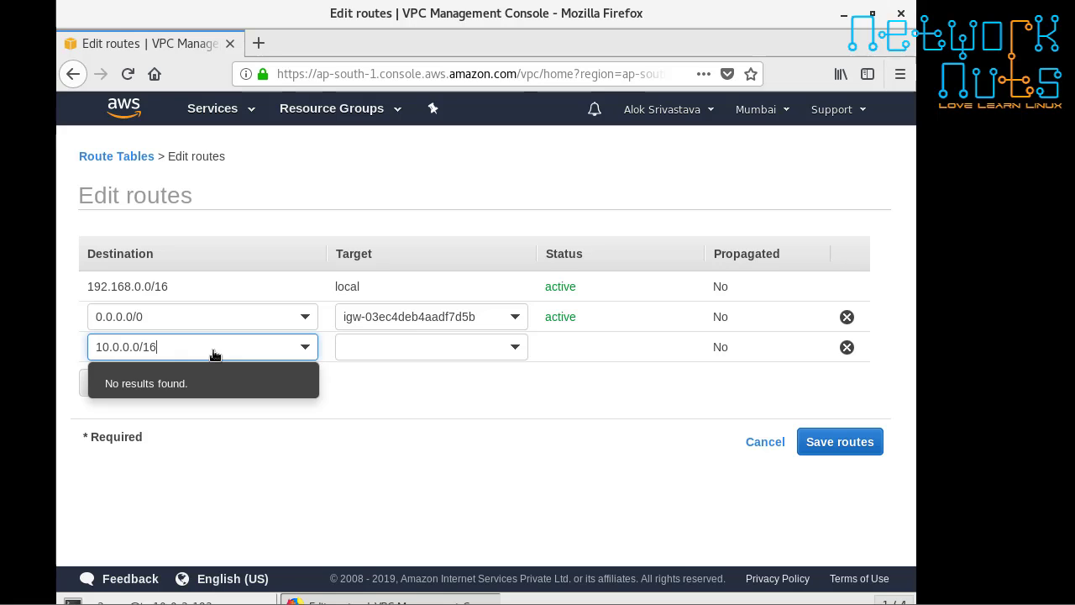
key("BackSpace")
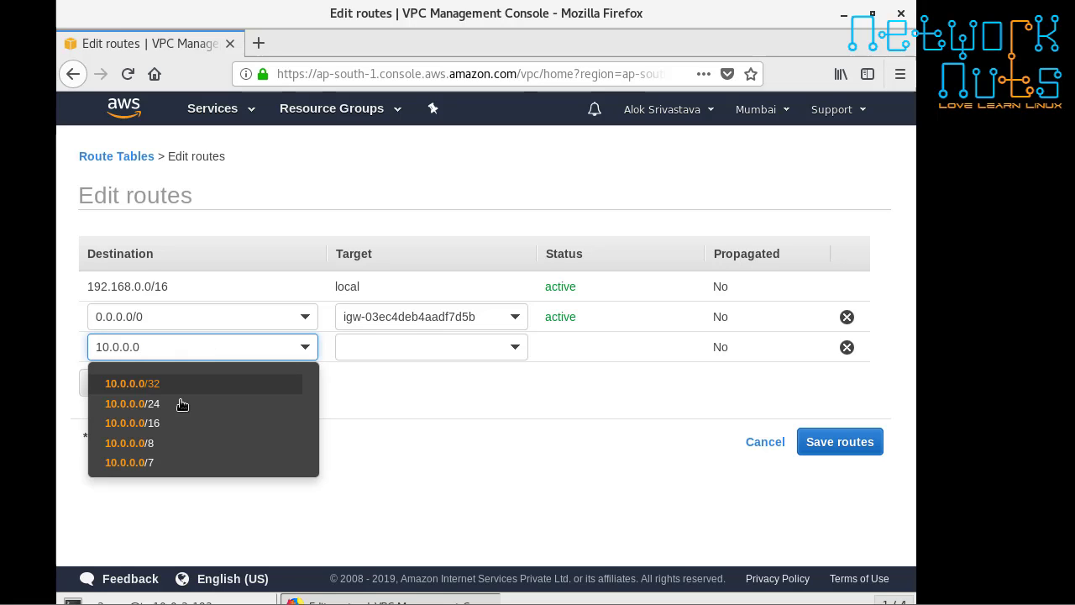
left_click(145, 422)
left_click(516, 350)
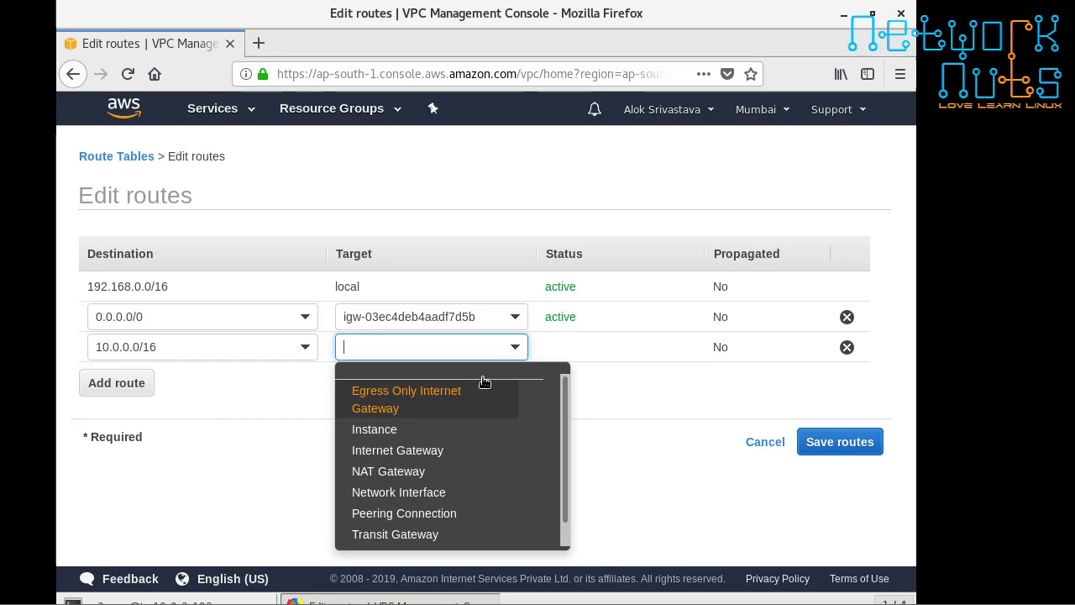
left_click(412, 513)
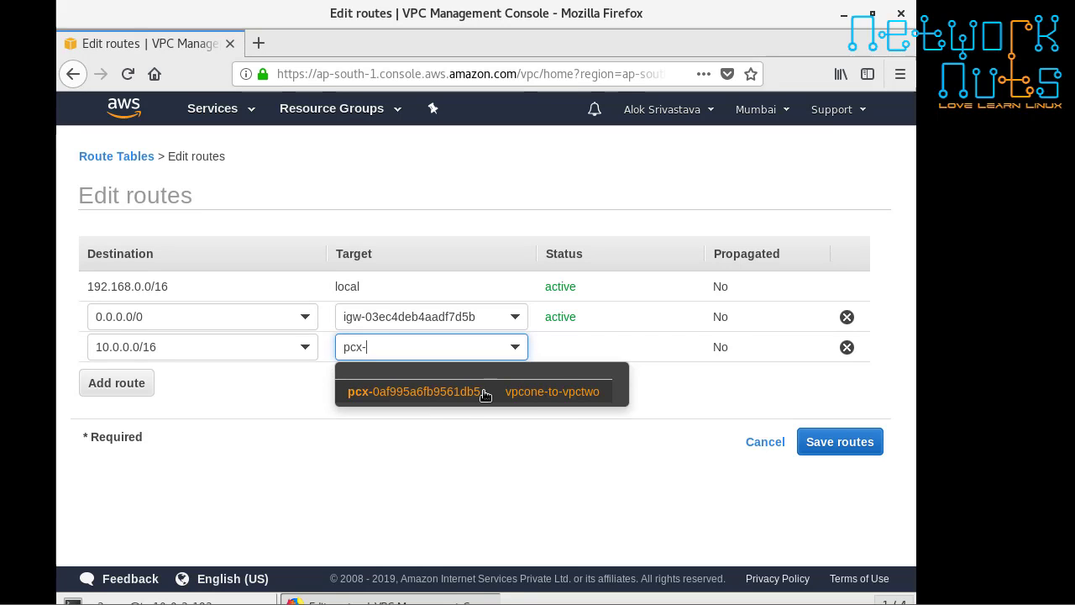
left_click(515, 395)
left_click(810, 442)
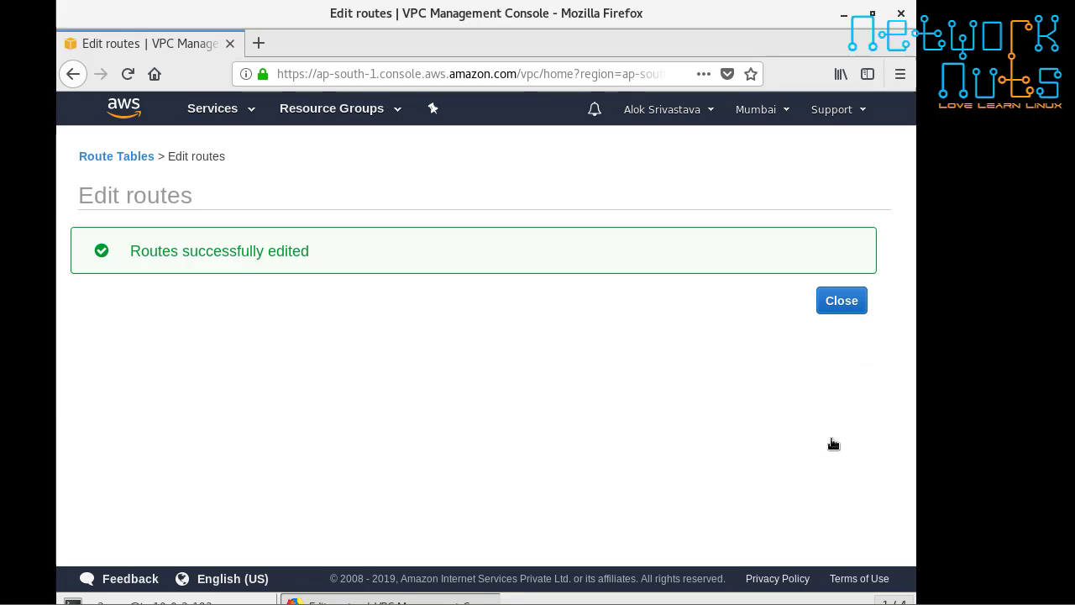
left_click(860, 304)
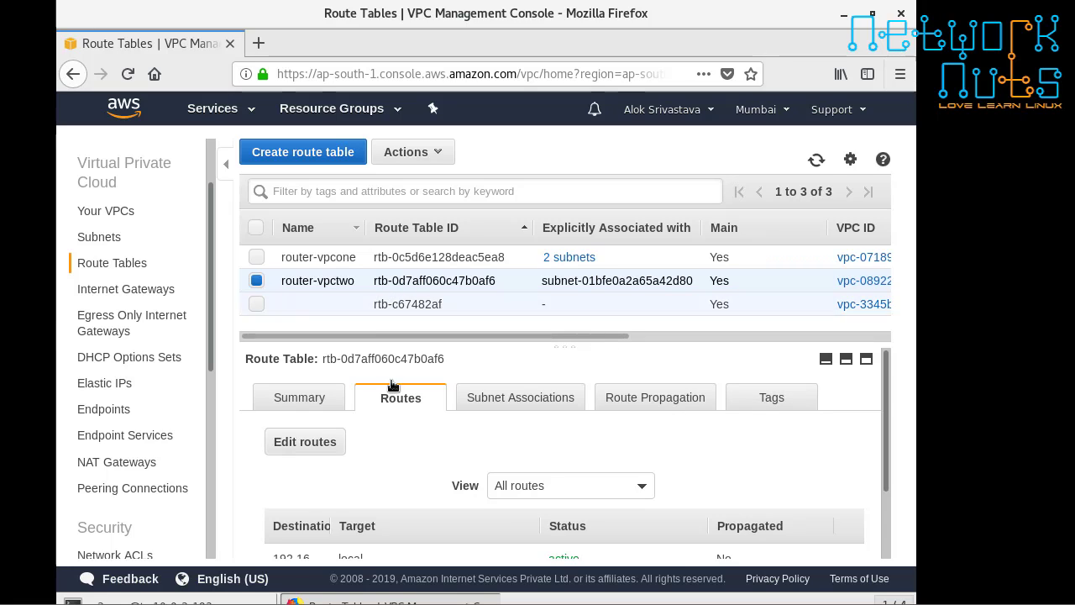
Review the route entries of router-vpctwo and router-vpcone, checking the peering connection targets.
scroll(528, 410, "down", 2)
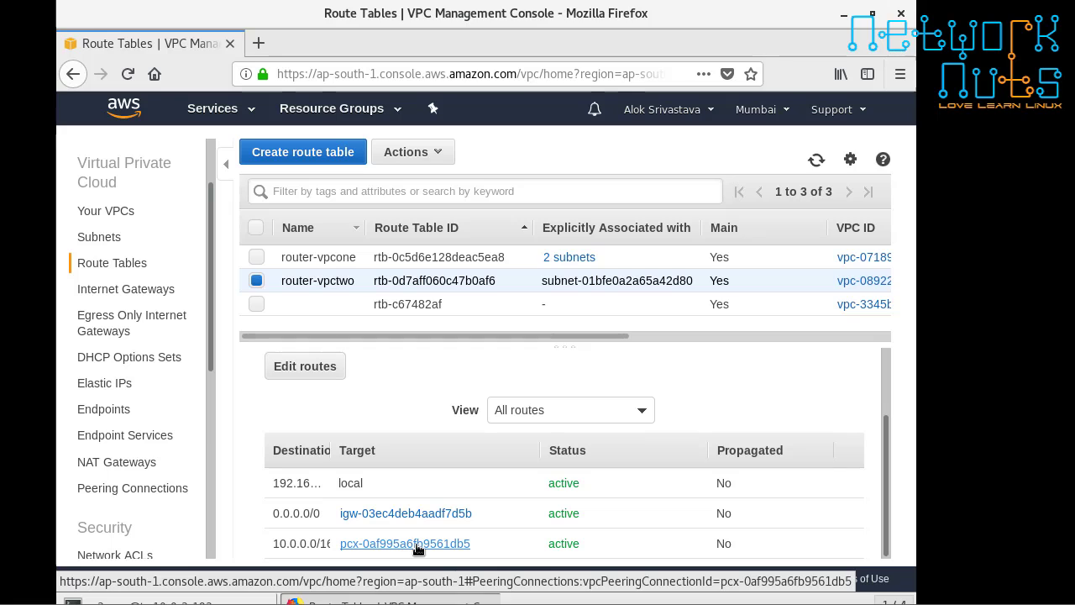
left_click(257, 280)
left_click(257, 257)
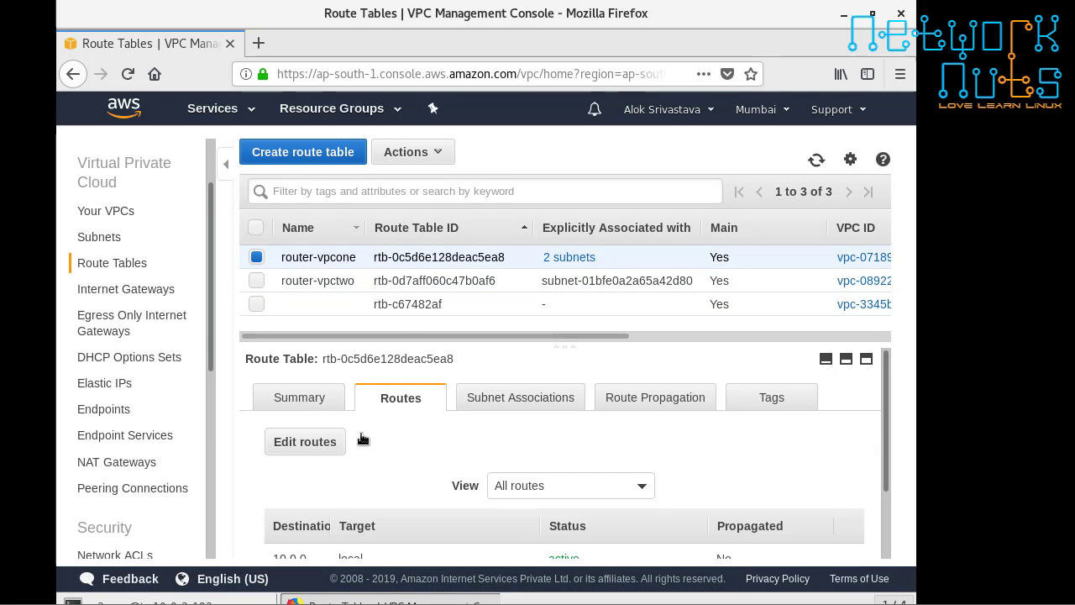
scroll(365, 444, "down", 2)
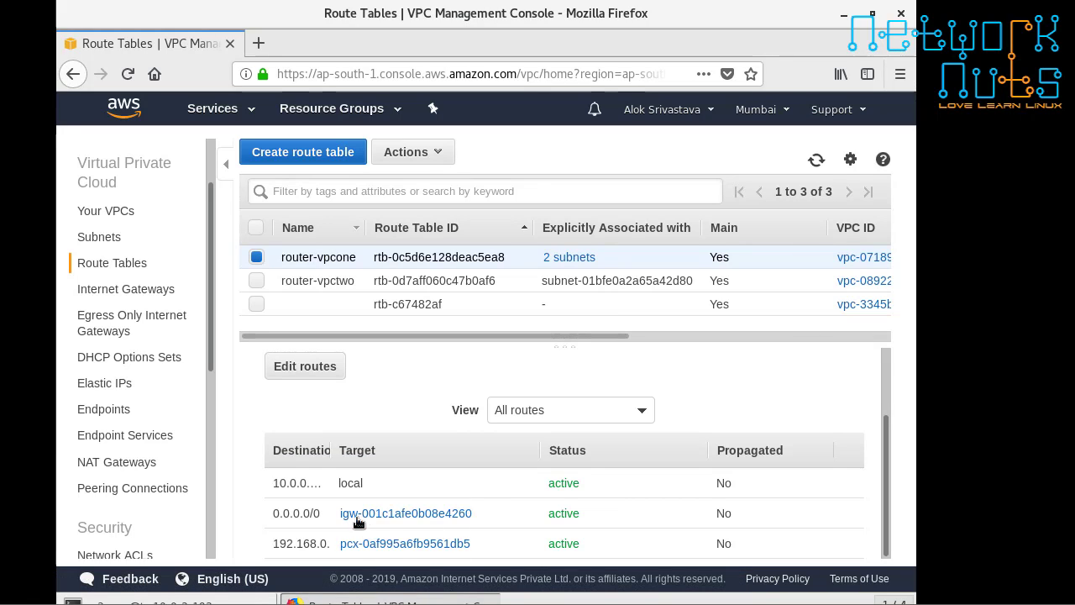
left_click(215, 598)
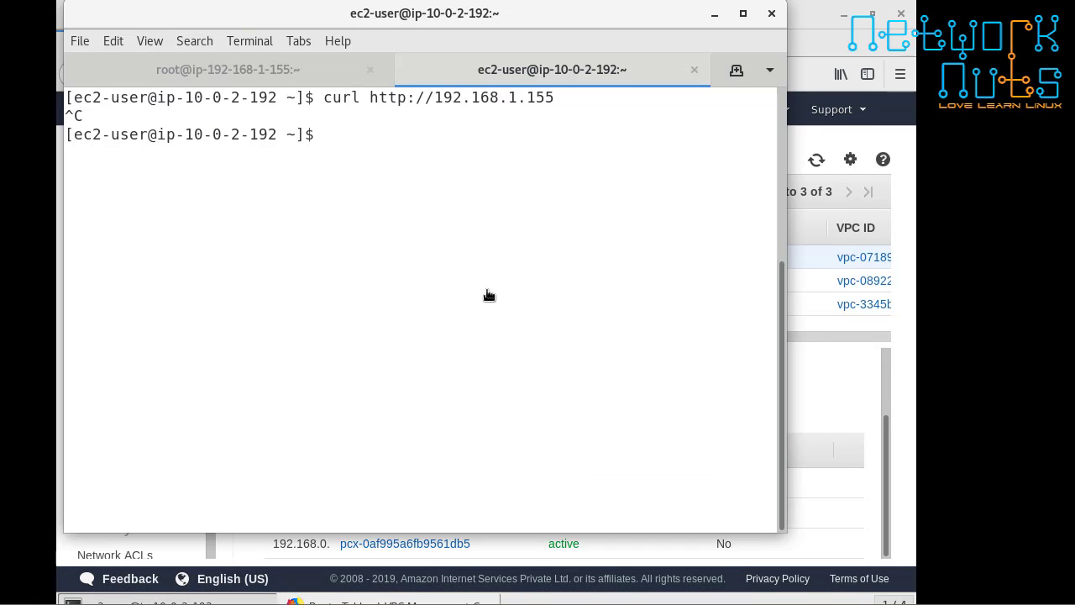
key("Up")
key("Return")
key("Return")
key("Return")
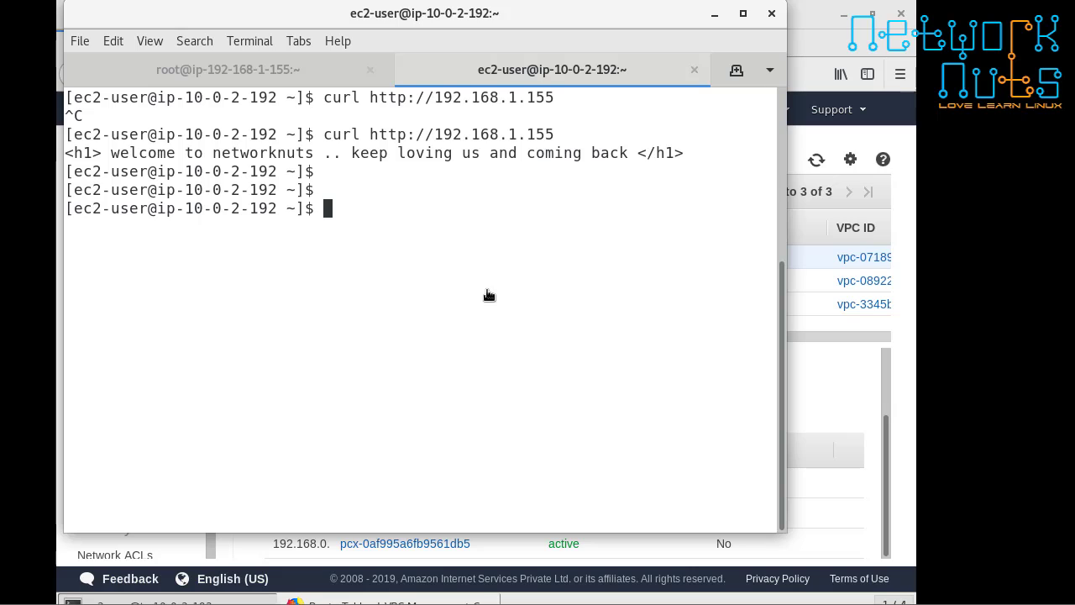
key("Up")
key("Return")
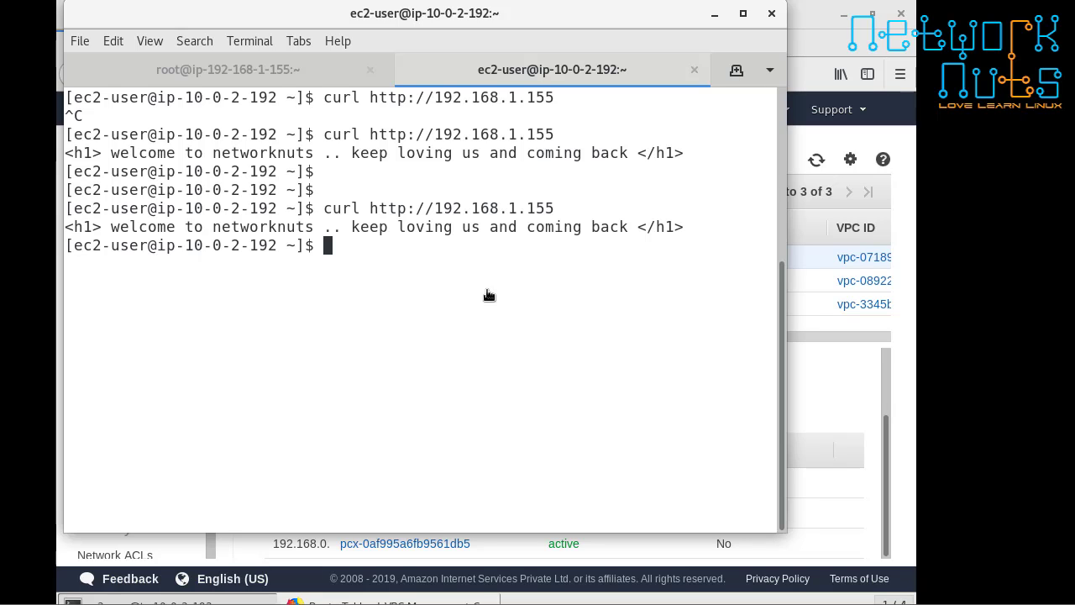
key("Return")
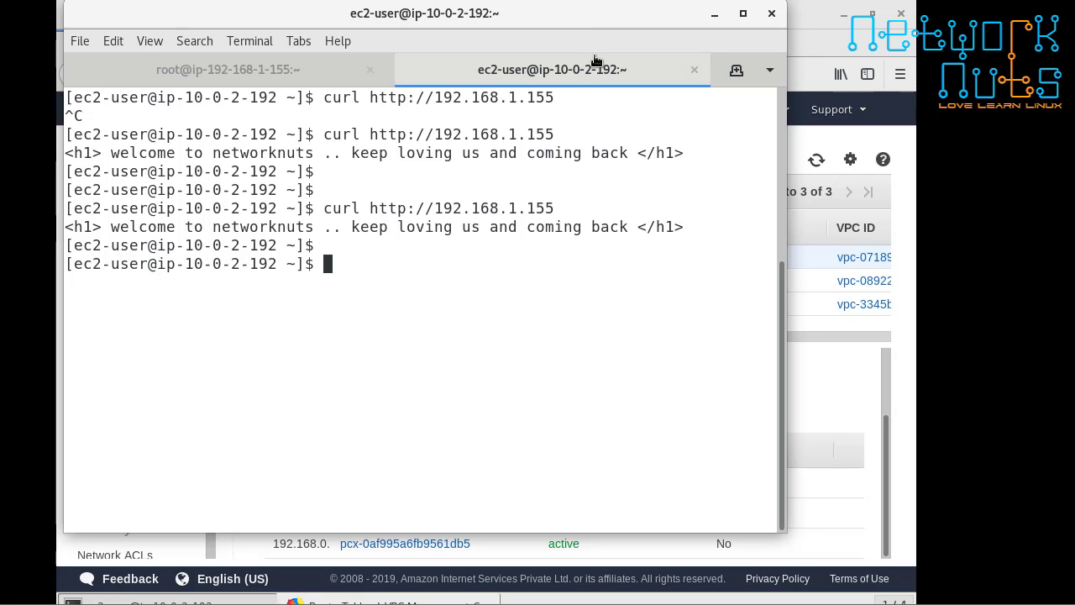
Switch back to Firefox, open networknuts-web.biz in a new tab, and look over the home page.
left_click_drag(530, 19, 558, 45)
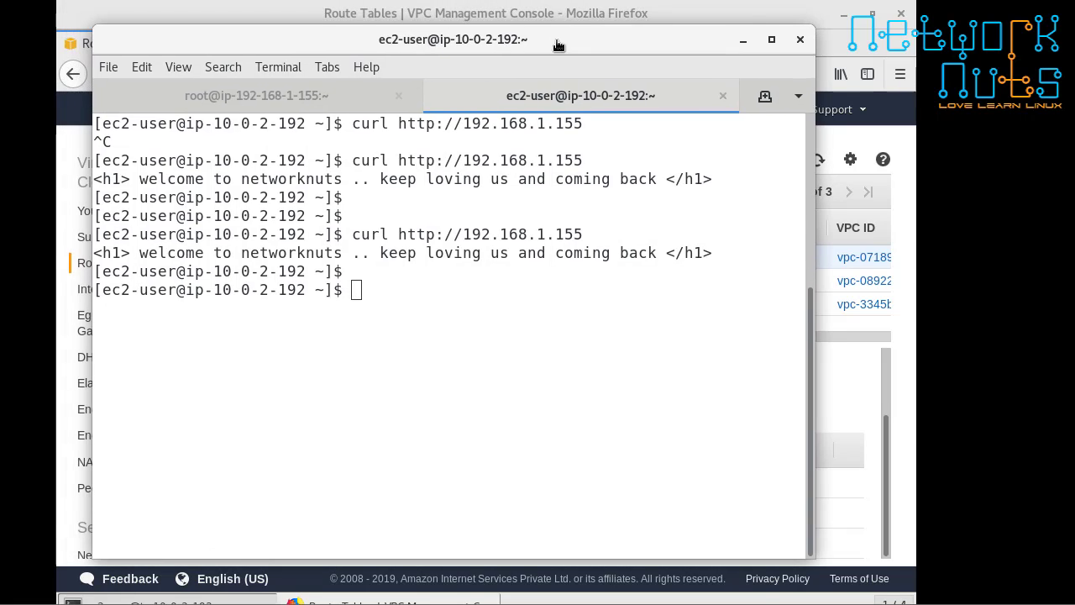
left_click(563, 15)
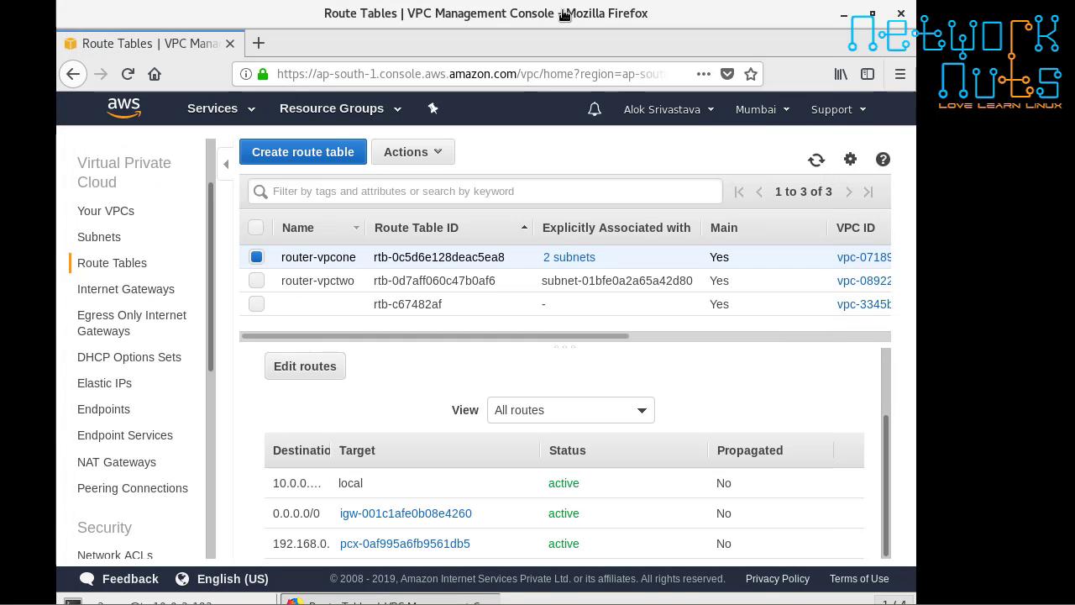
left_click(258, 43)
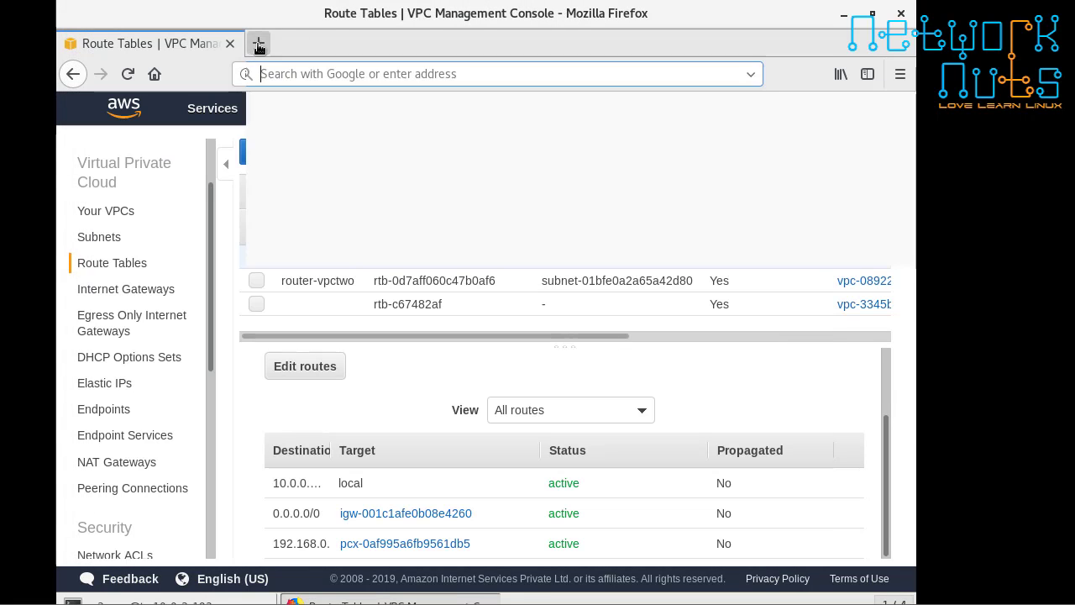
type("nwrqoe")
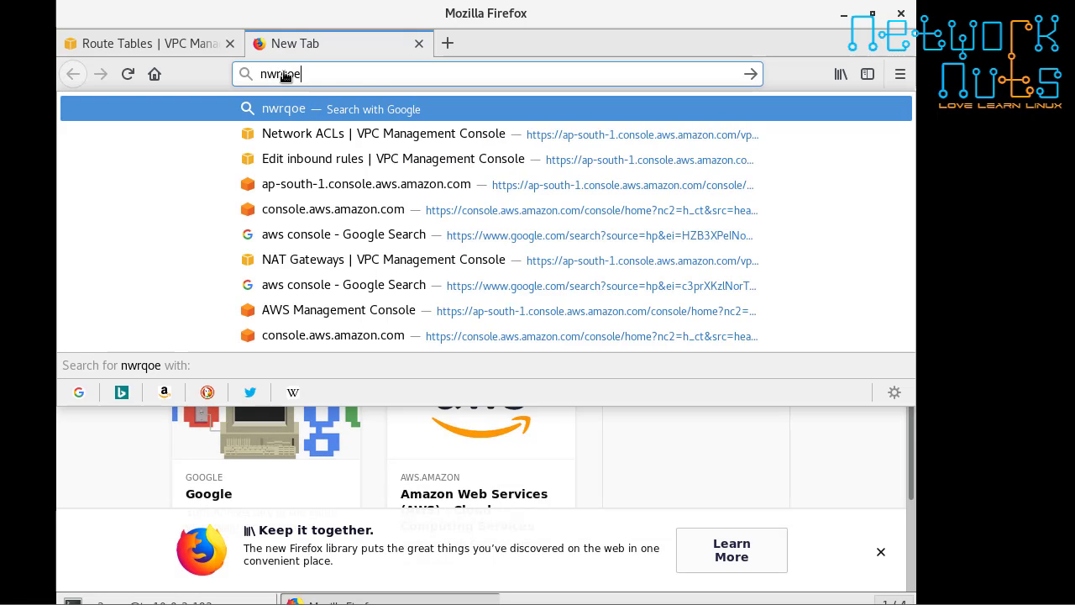
key("BackSpace")
key("BackSpace")
key("BackSpace")
key("BackSpace")
key("BackSpace")
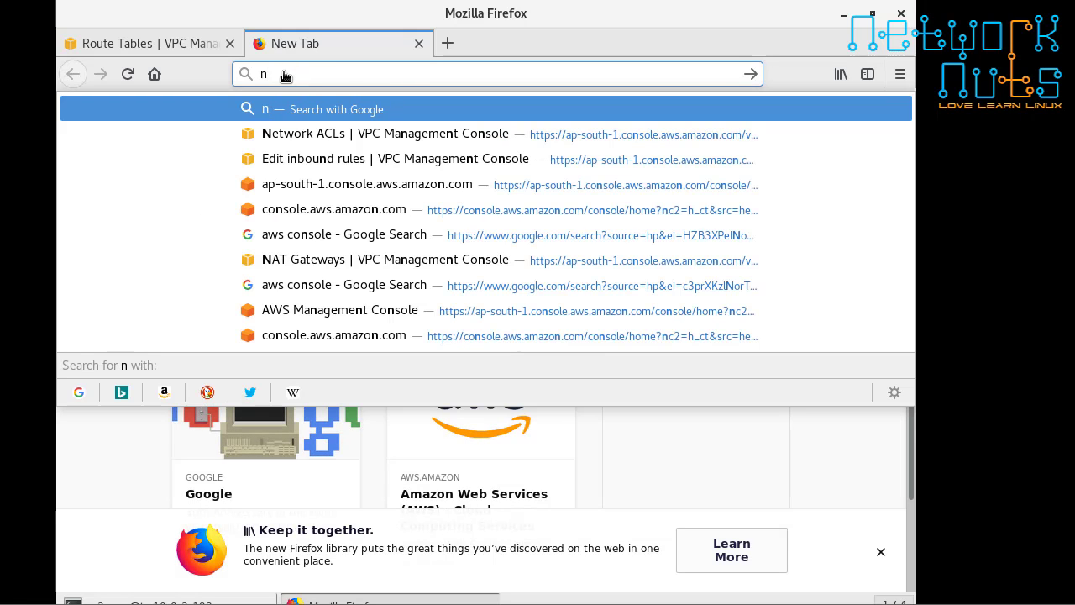
type("t")
key("BackSpace")
type("etw")
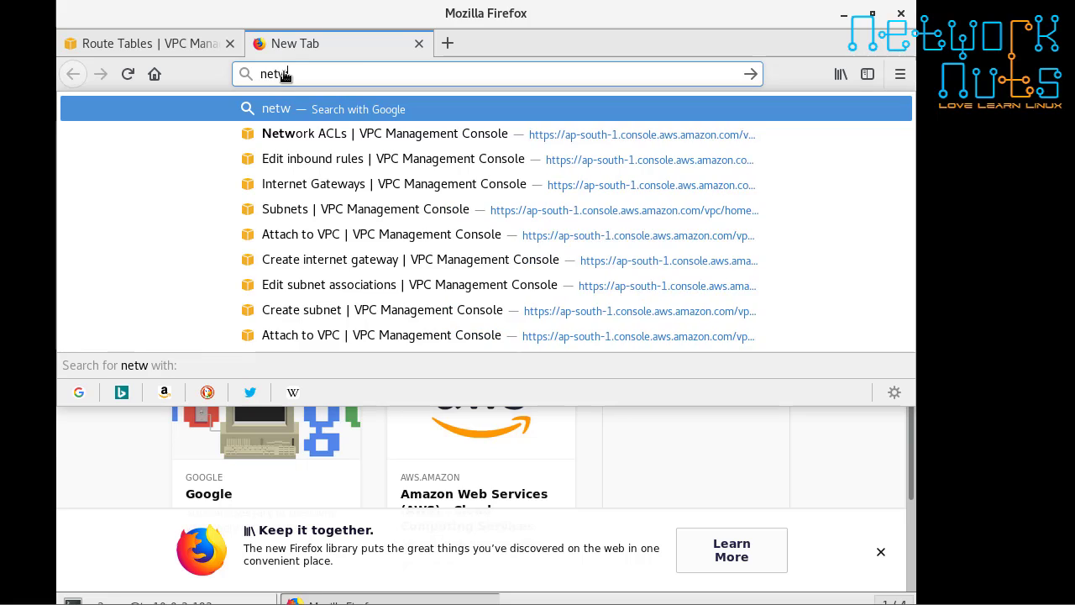
type("ornuts-")
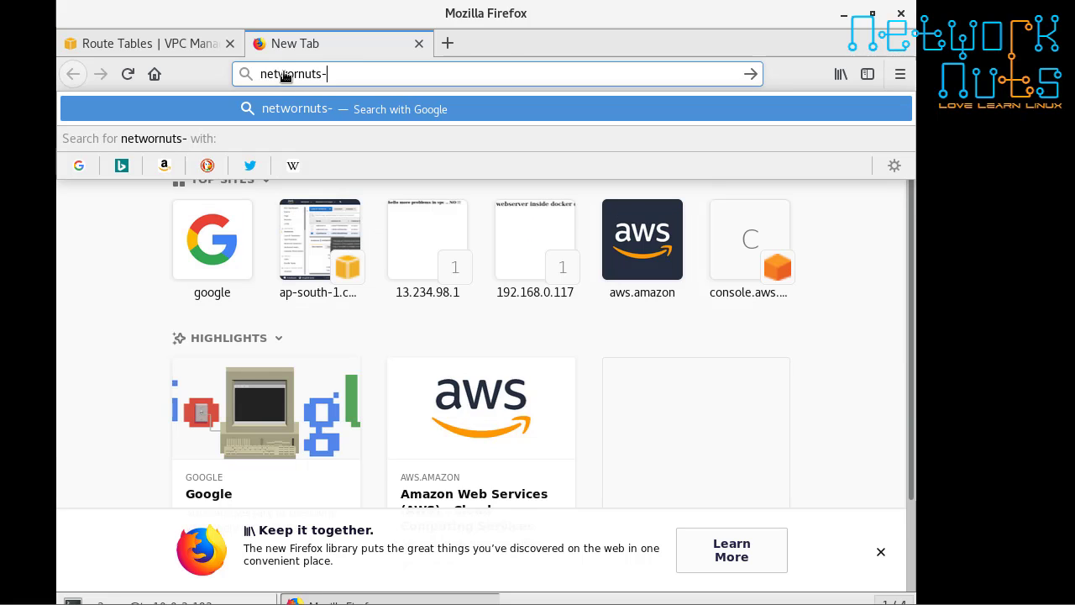
type("web")
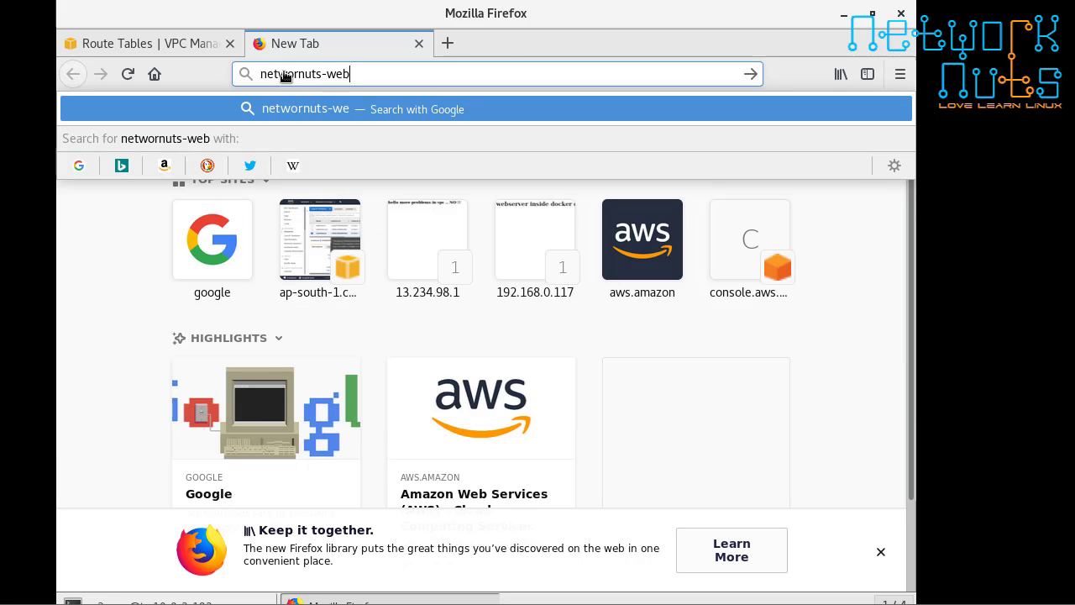
type(".biz")
key("Return")
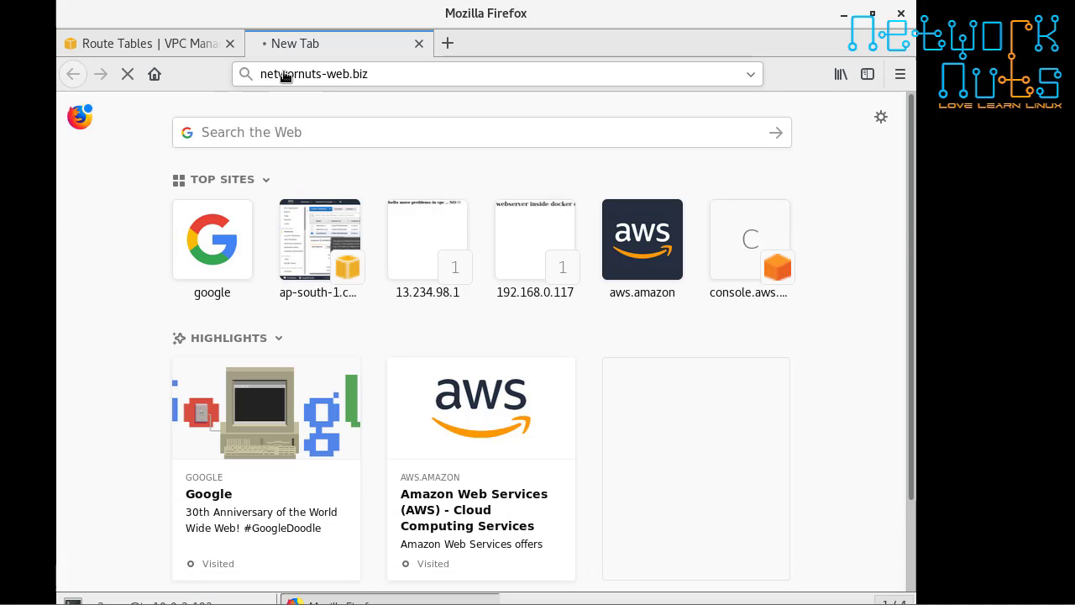
left_click(299, 75)
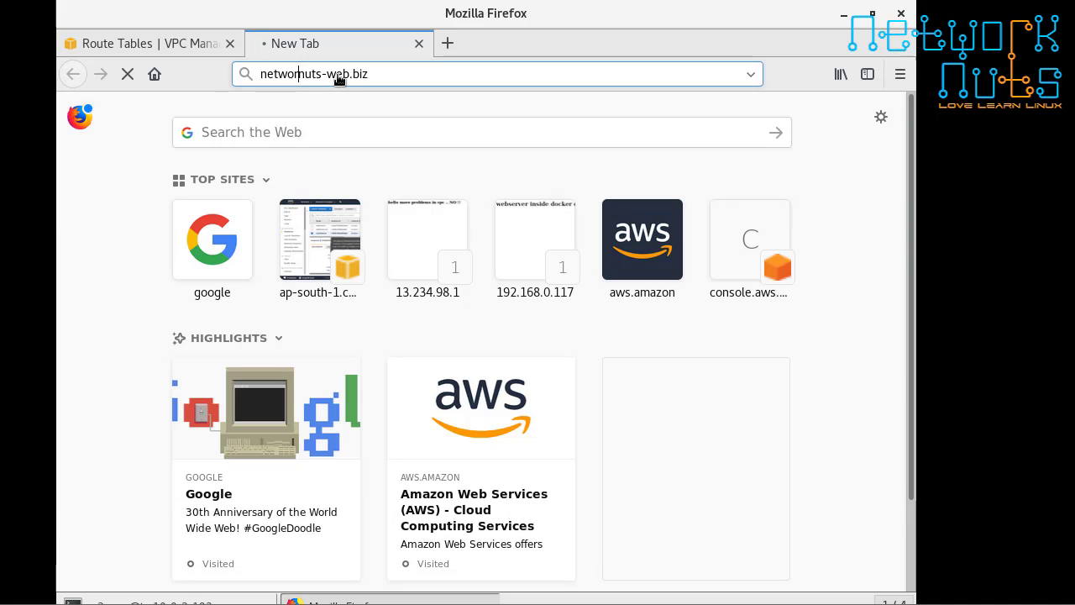
type("k")
key("Return")
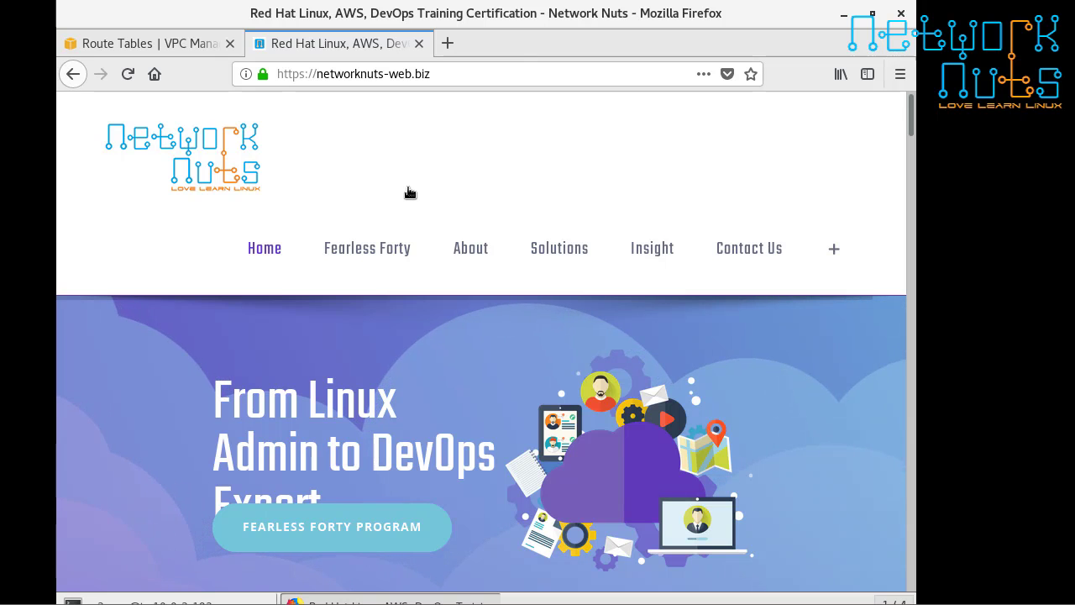
scroll(410, 193, "down", 2)
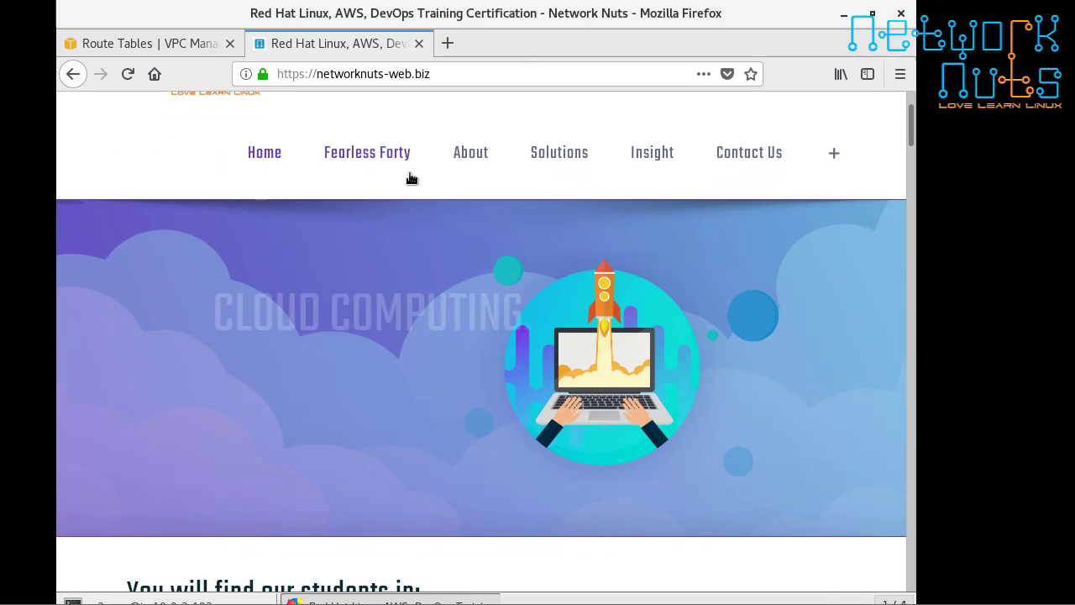
Examine the companies employing students and the Fearless Forty Program section on the Network Nuts home page.
scroll(423, 176, "down", 2)
scroll(424, 176, "down", 3)
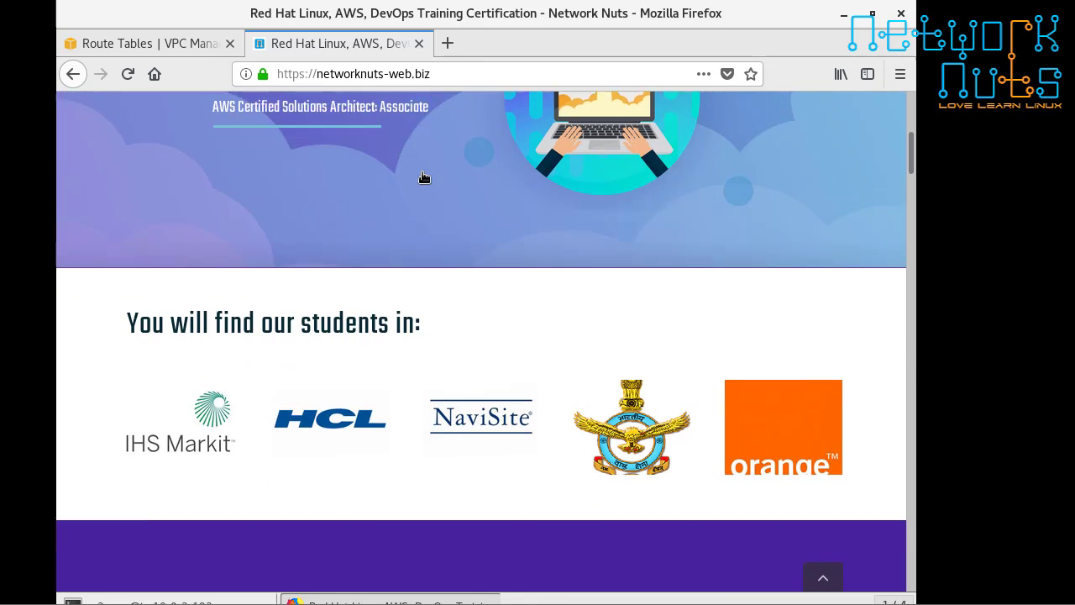
scroll(424, 177, "down", 4)
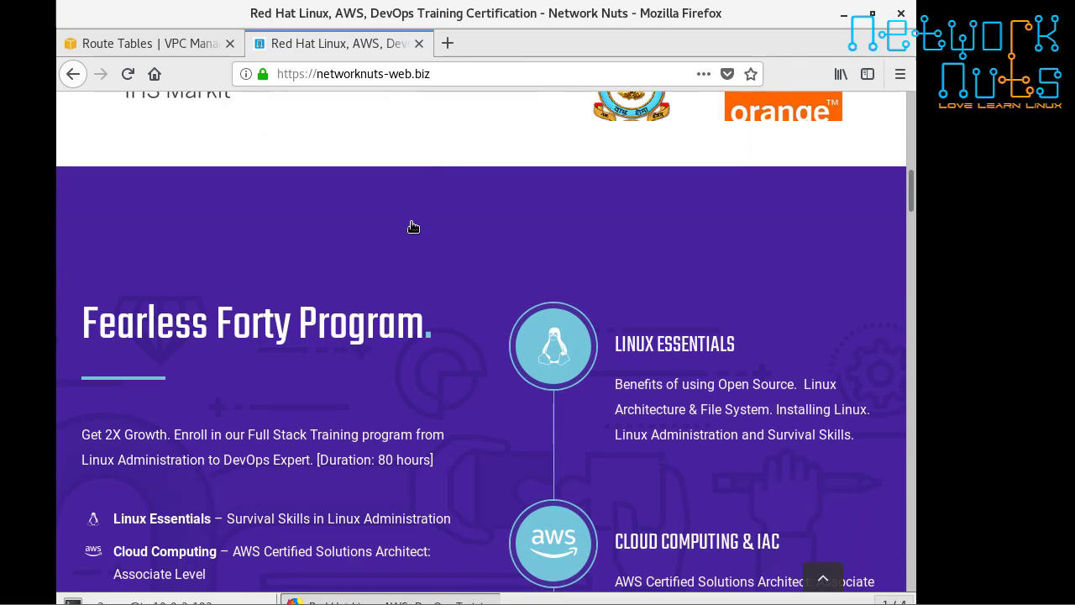
scroll(413, 230, "down", 2)
scroll(412, 231, "down", 3)
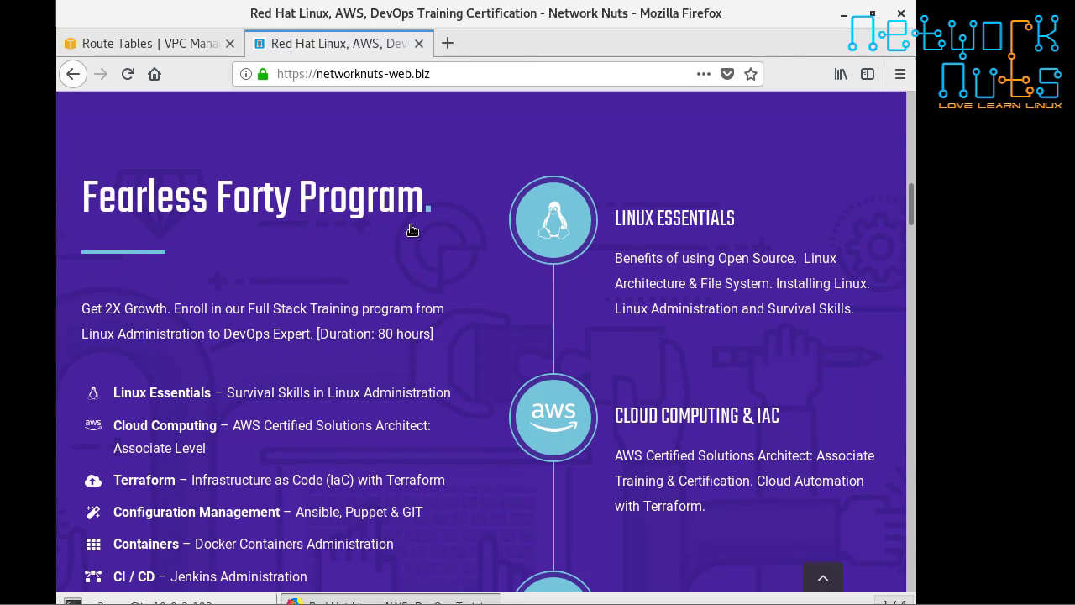
scroll(412, 230, "up", 2)
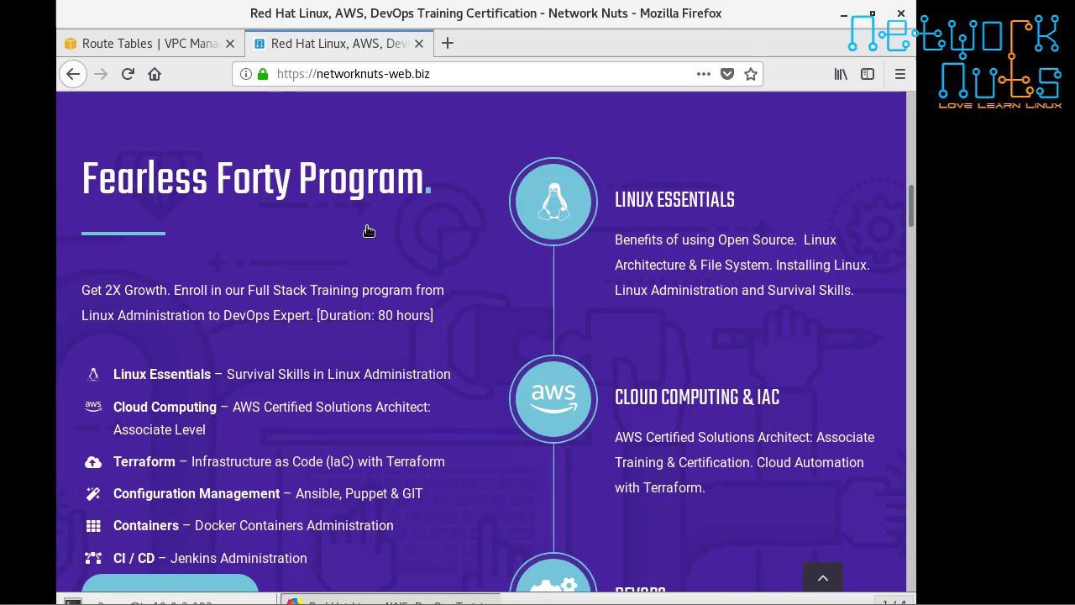
scroll(368, 231, "down", 1)
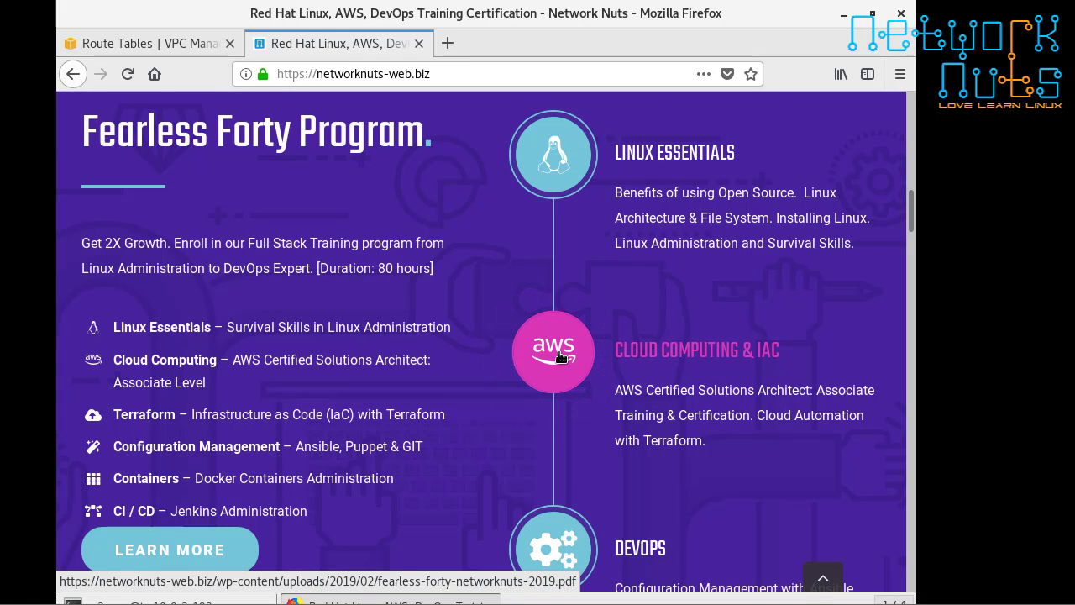
scroll(560, 356, "down", 2)
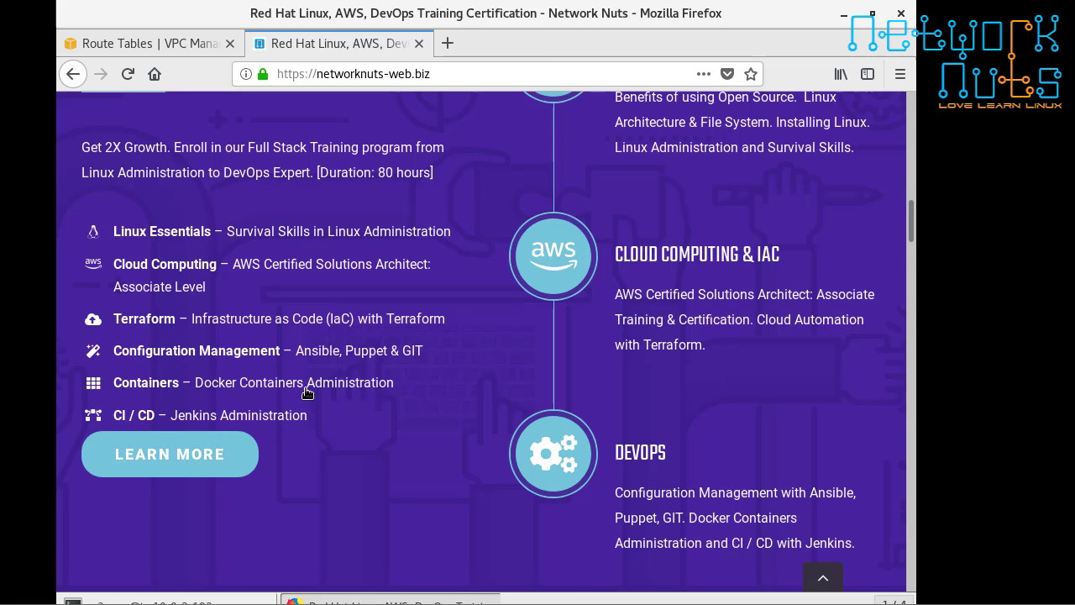
Look over the AWS Certified Solutions Architect: Associate course section and the Move to Cloud Admin video section.
scroll(307, 393, "down", 10)
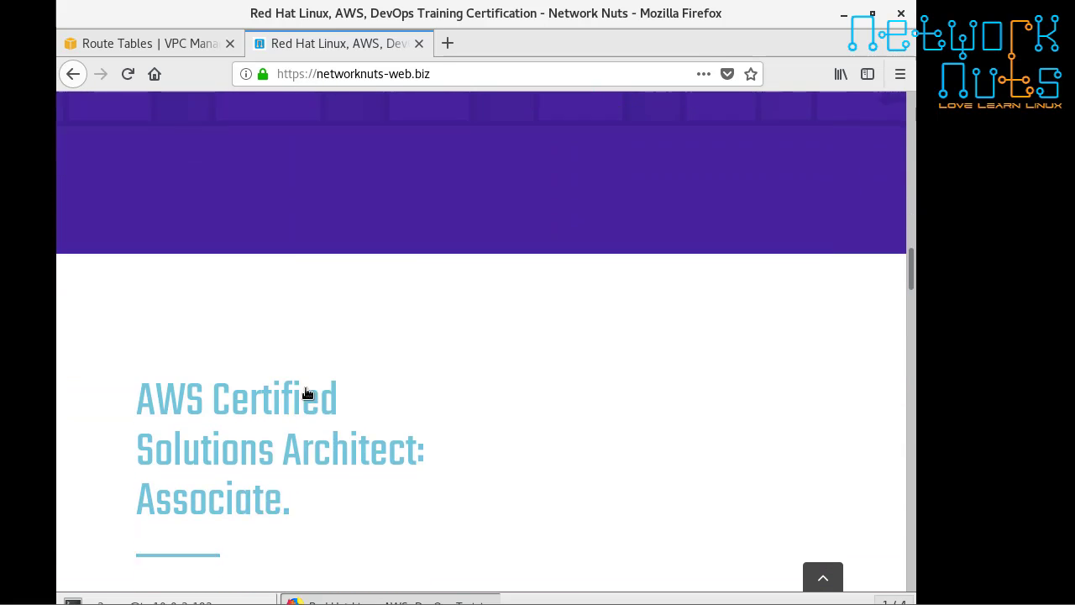
scroll(306, 393, "down", 10)
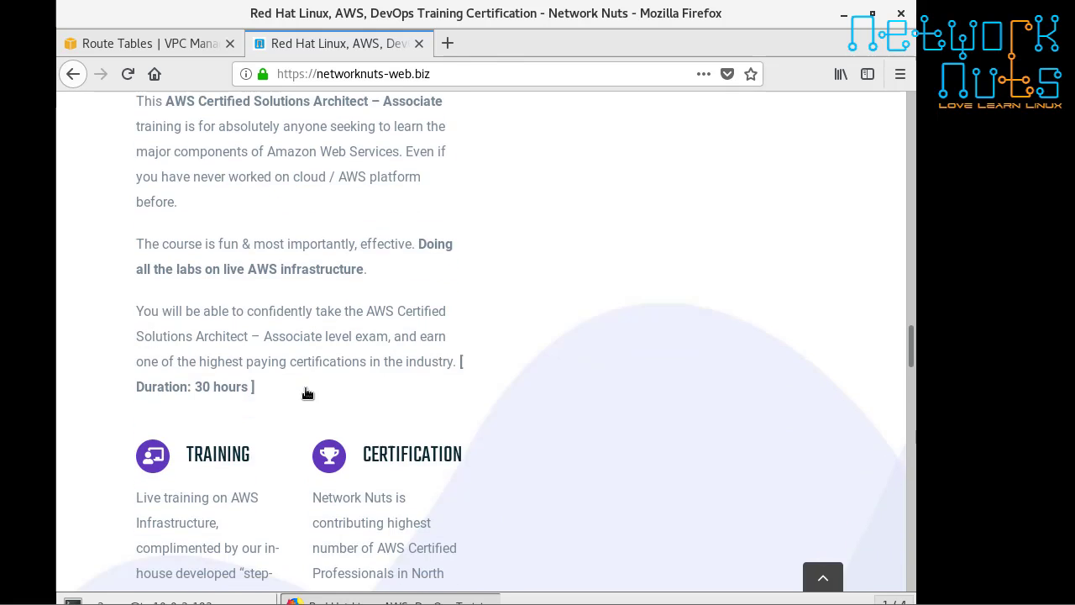
scroll(307, 393, "down", 10)
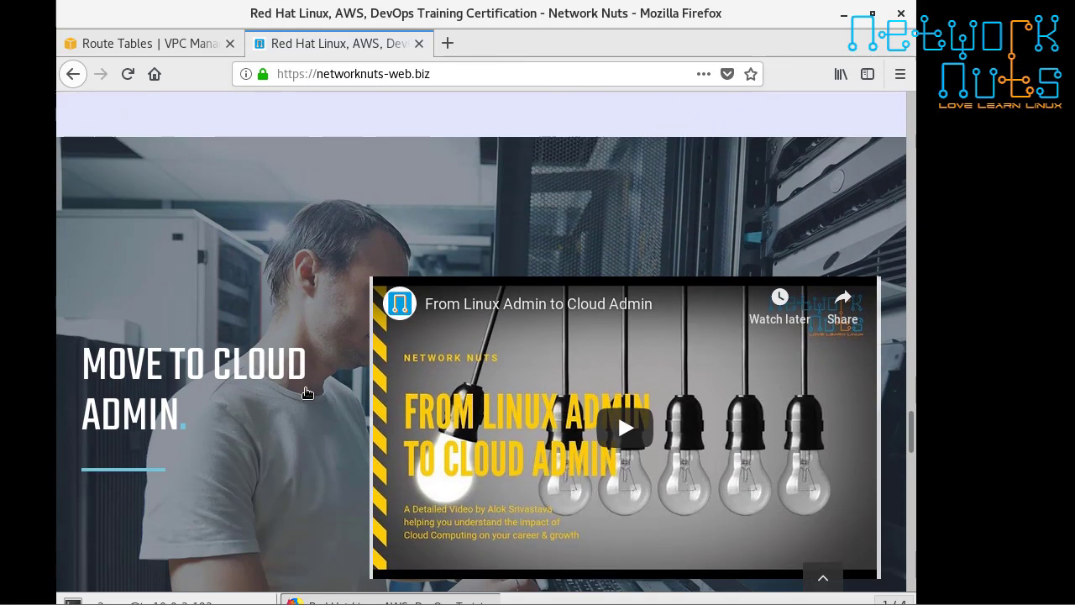
scroll(306, 390, "down", 3)
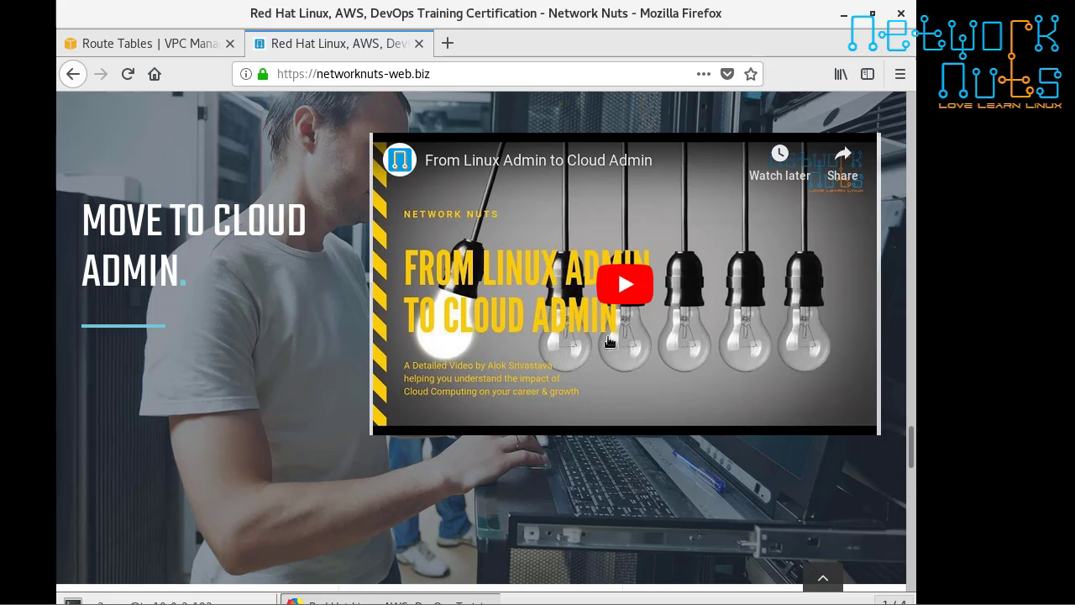
scroll(610, 341, "down", 5)
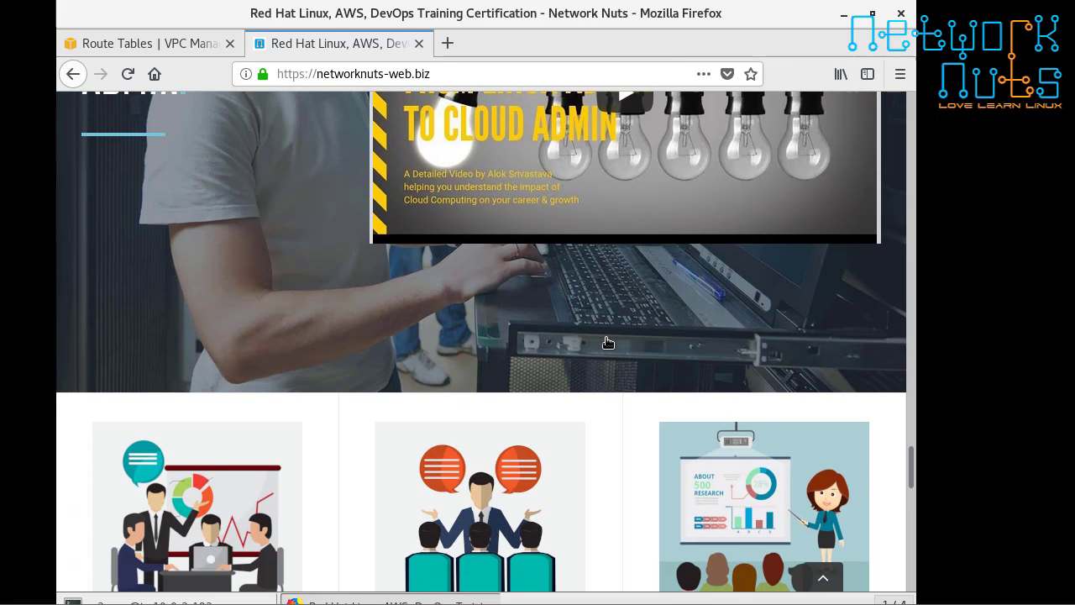
Review the Level #1, Level #2 and Level #3 course descriptions, highlighting "Linux Administration" under Level #1, and view the contact banner.
scroll(608, 343, "down", 2)
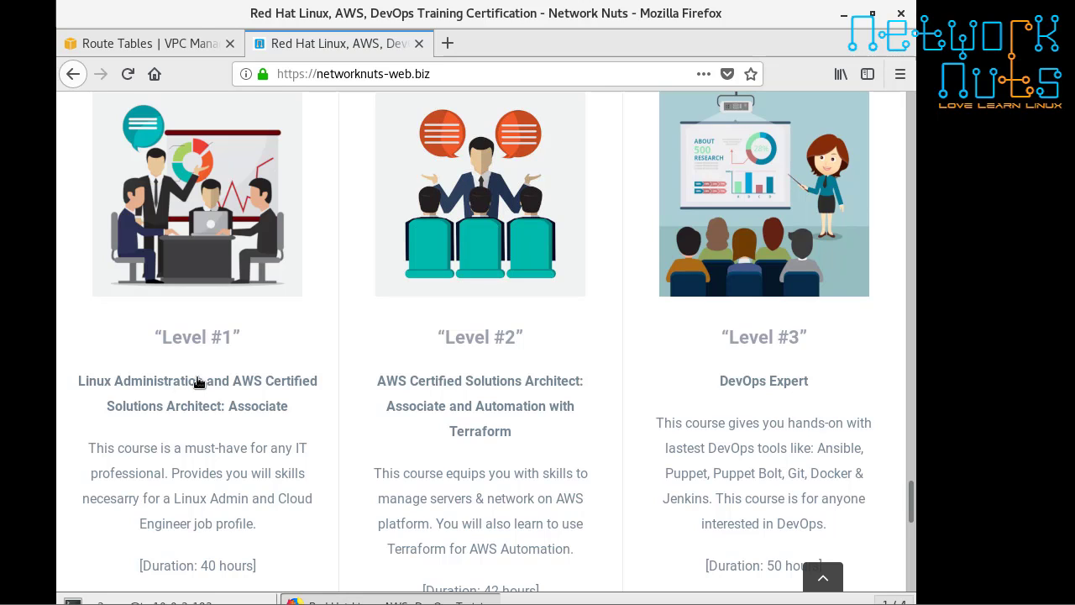
left_click_drag(199, 382, 77, 380)
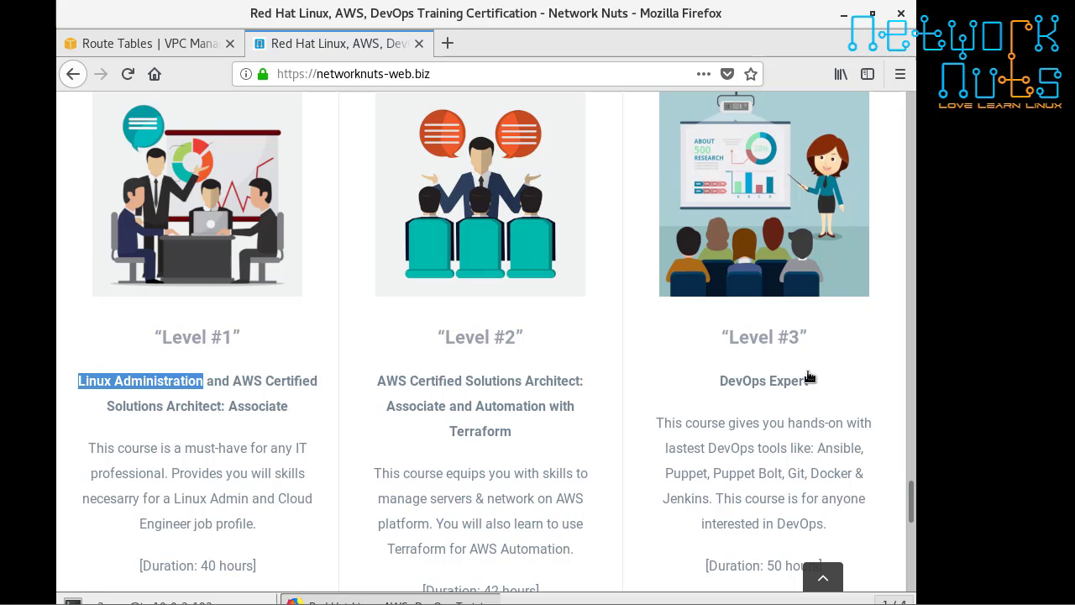
scroll(809, 378, "down", 2)
scroll(809, 376, "down", 2)
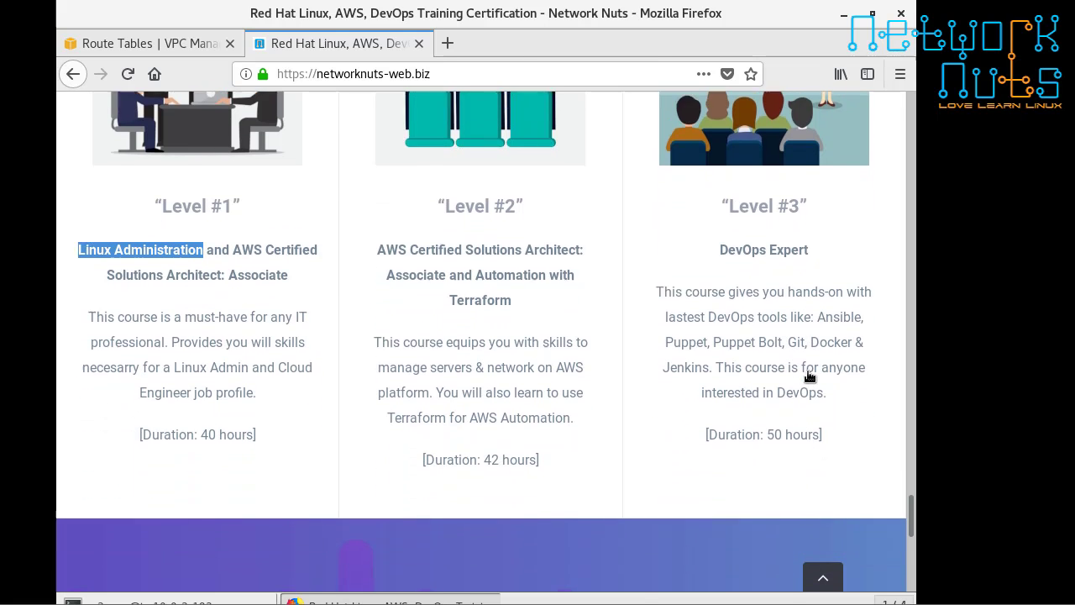
scroll(810, 375, "down", 3)
scroll(810, 377, "down", 2)
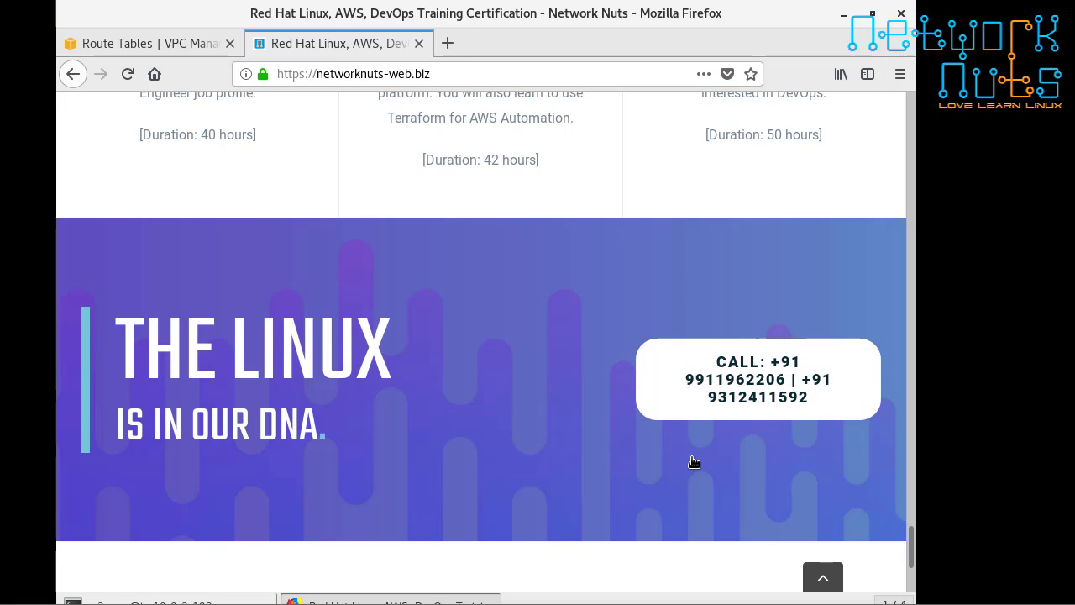
Return to the start of the home page, viewing the student employer logos and the Cloud Computing banner.
scroll(631, 436, "up", 5)
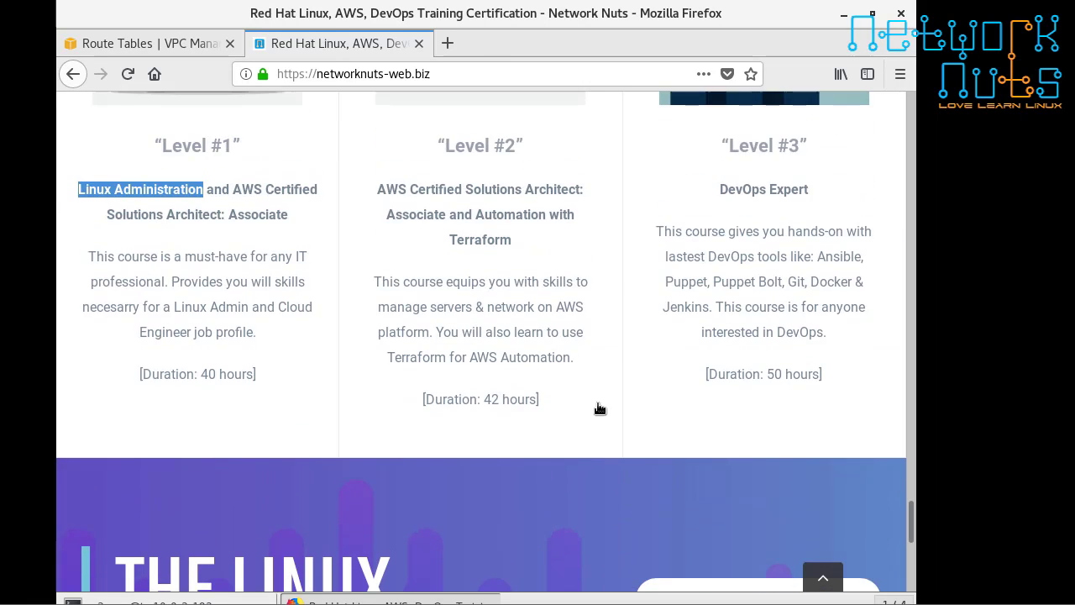
scroll(601, 395, "up", 15)
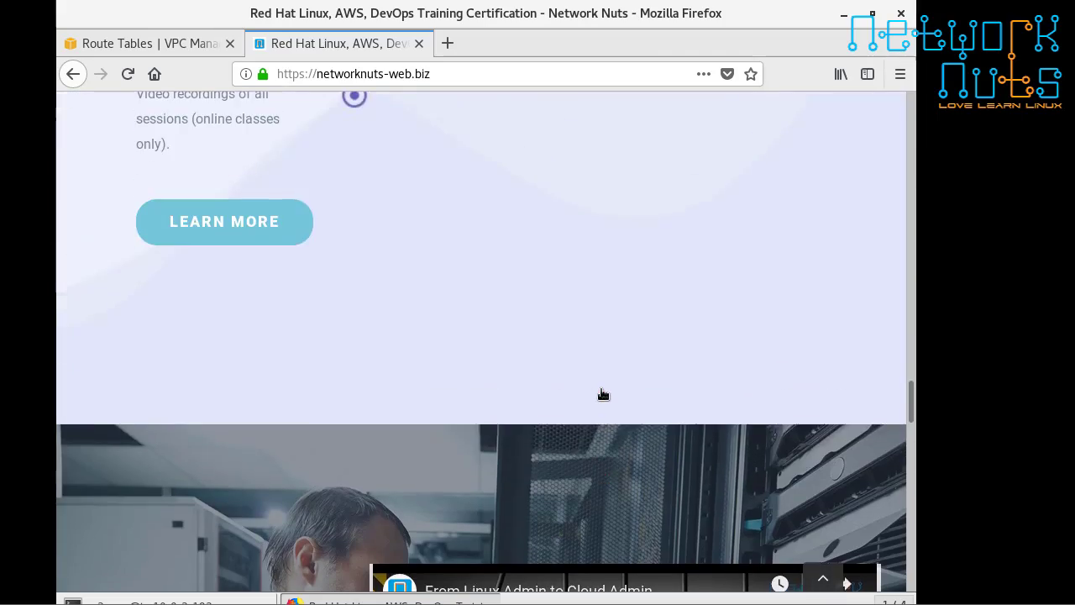
scroll(602, 390, "up", 20)
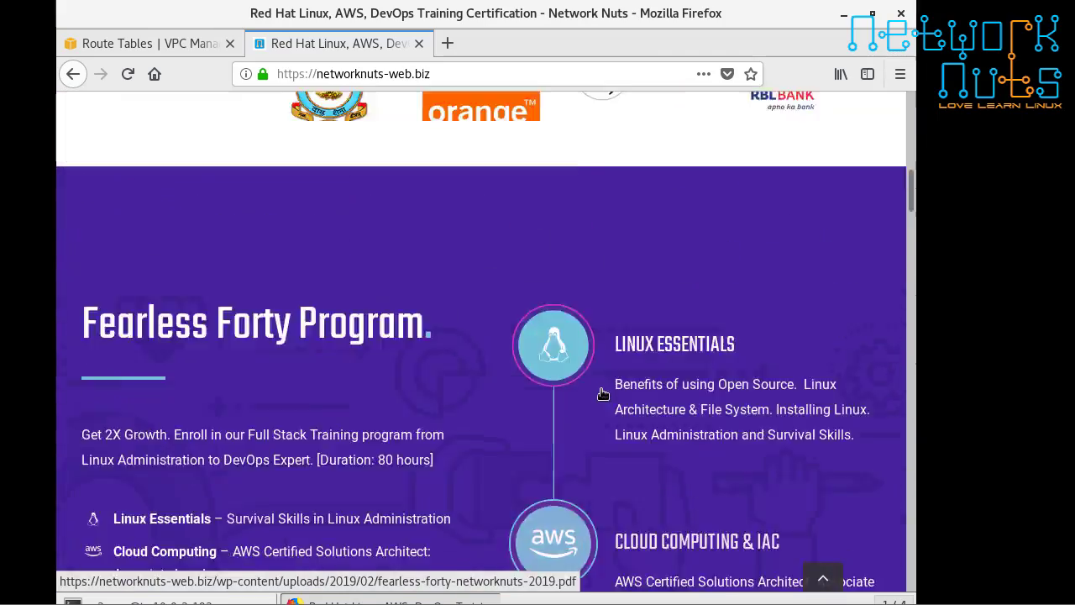
scroll(619, 338, "down", 2)
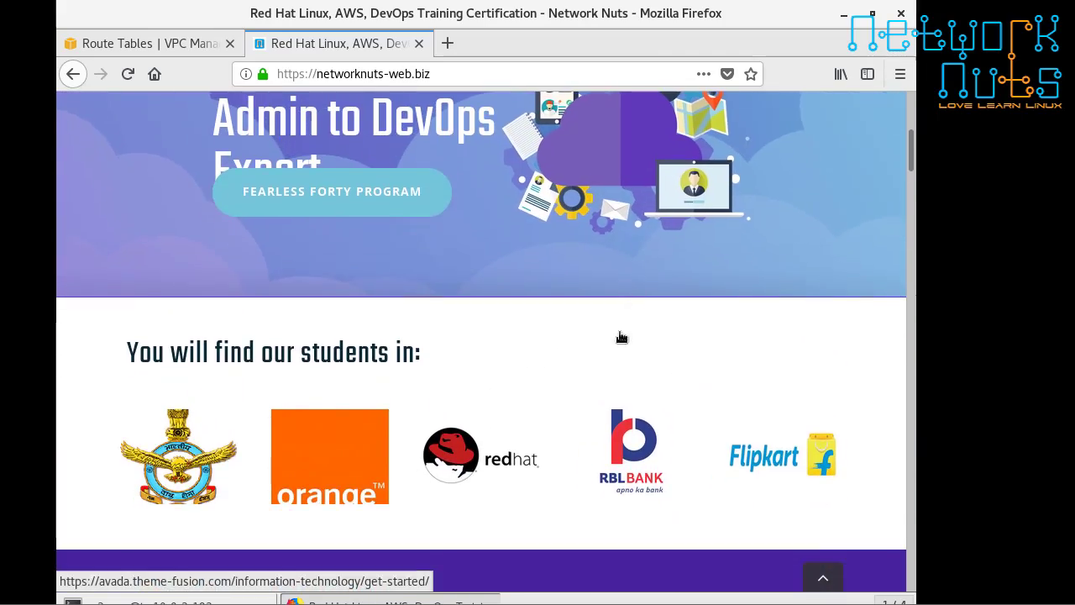
scroll(617, 391, "down", 1)
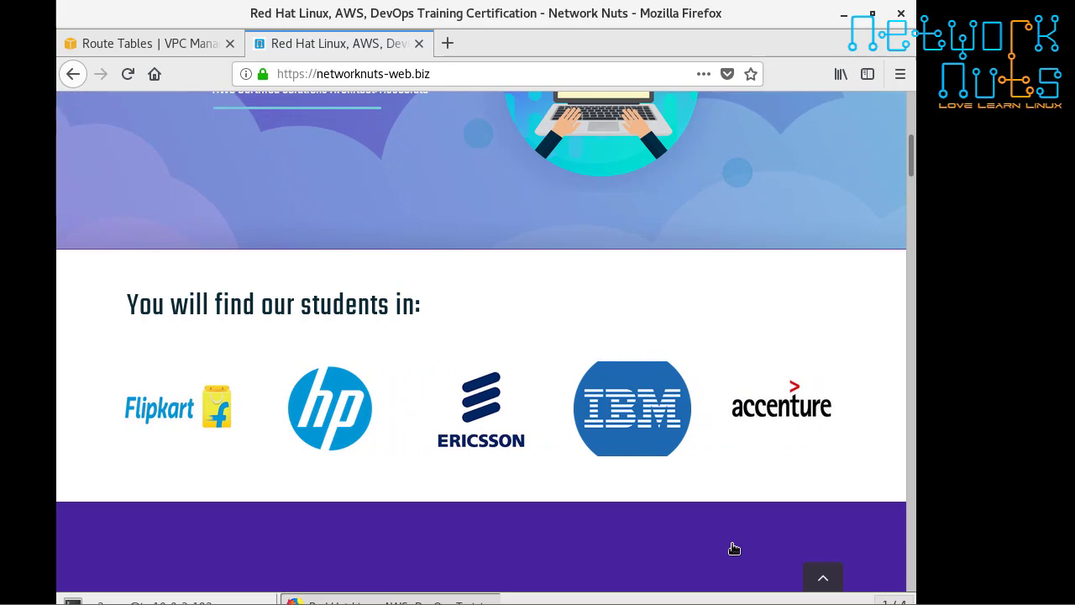
scroll(734, 549, "up", 4)
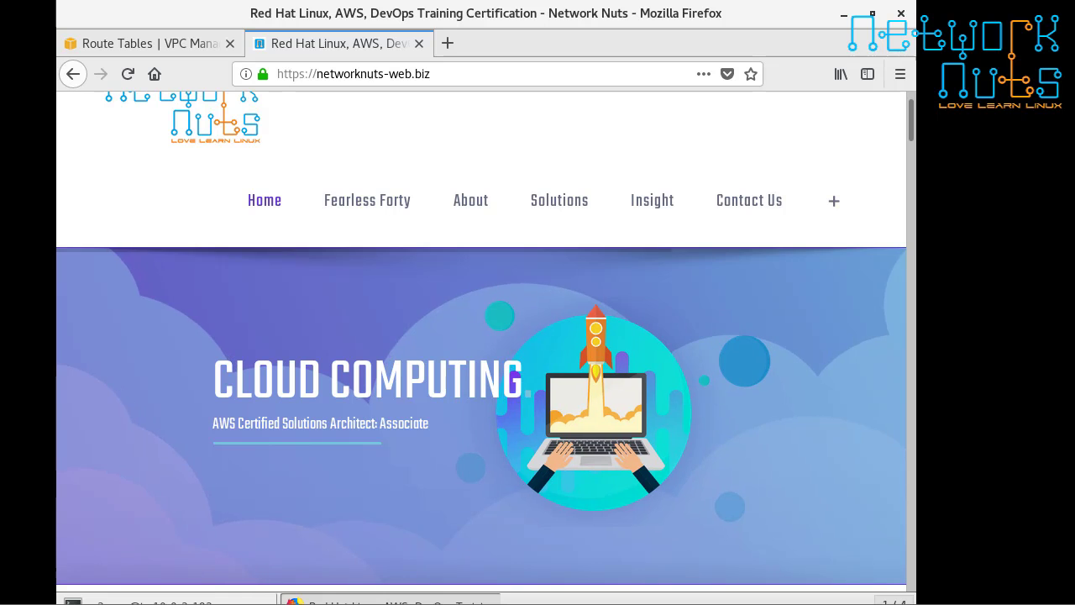